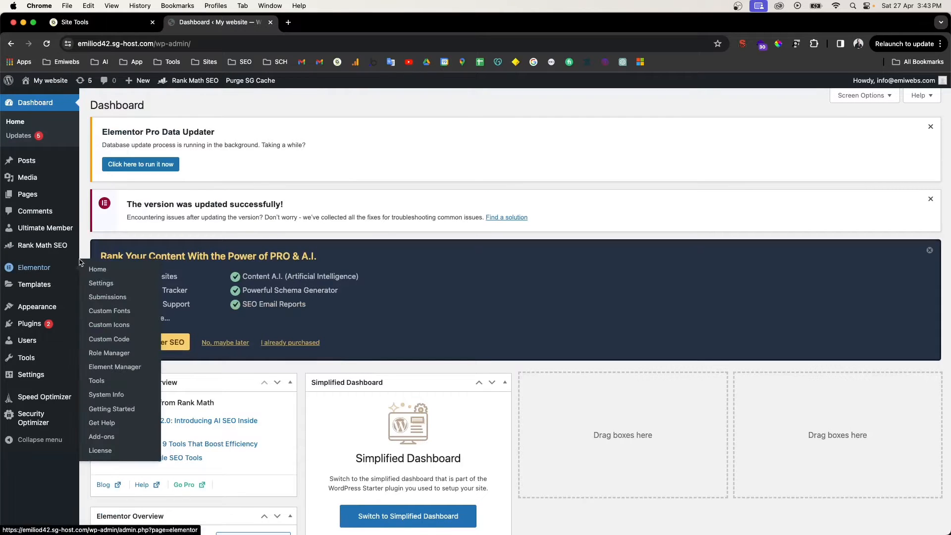
Step: Dismiss the Elementor and Rank Math notices on the WordPress dashboard
click(930, 199)
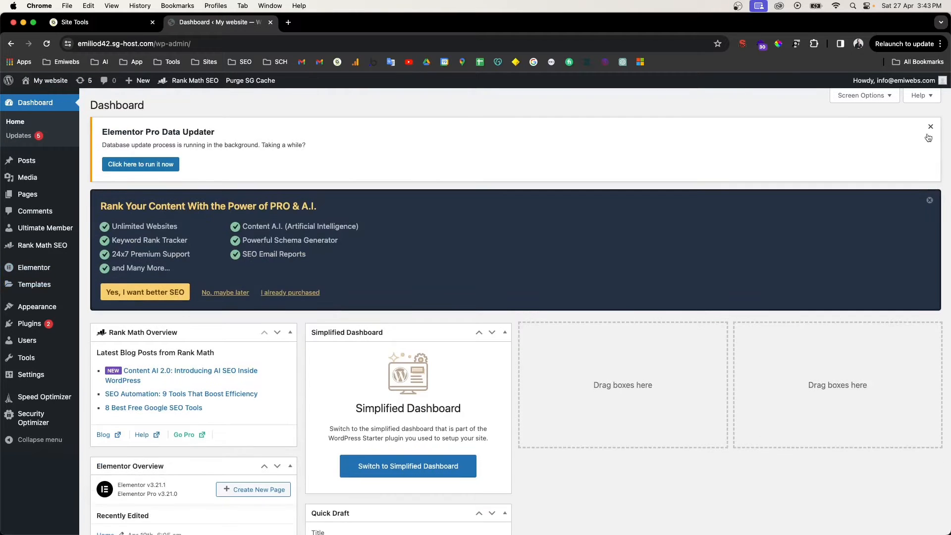
click(931, 127)
click(930, 129)
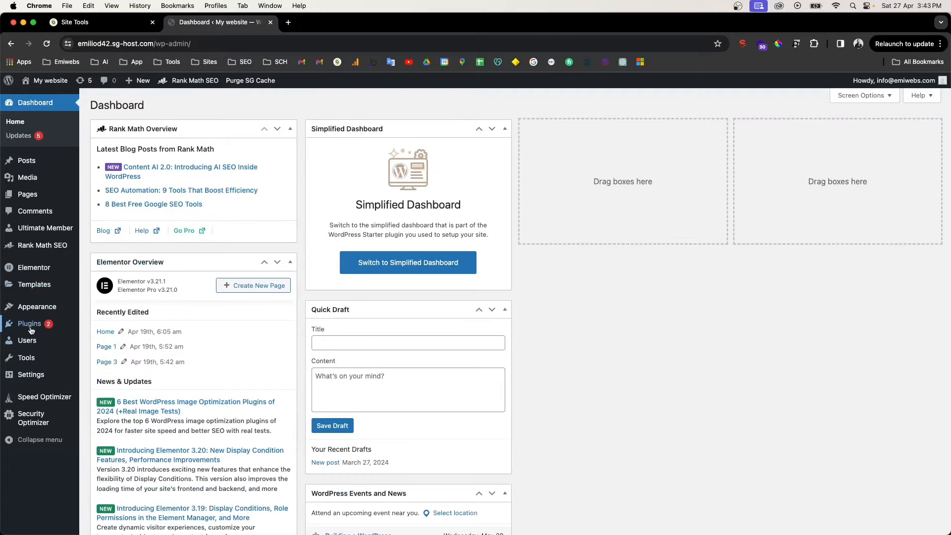
Step: Install and activate the WooCommerce plugin from the must-have plugins for adding new ones, and reload the page
mouse_move(30, 325)
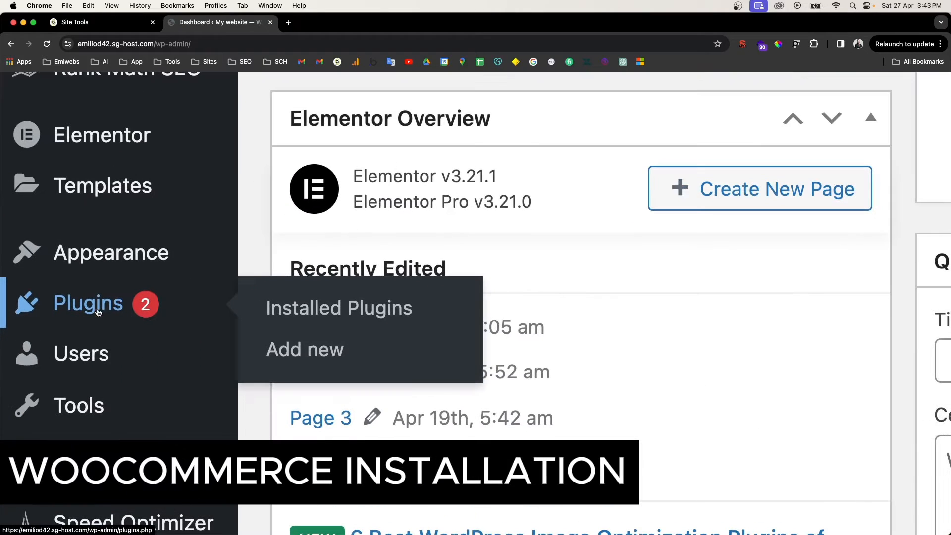
click(332, 349)
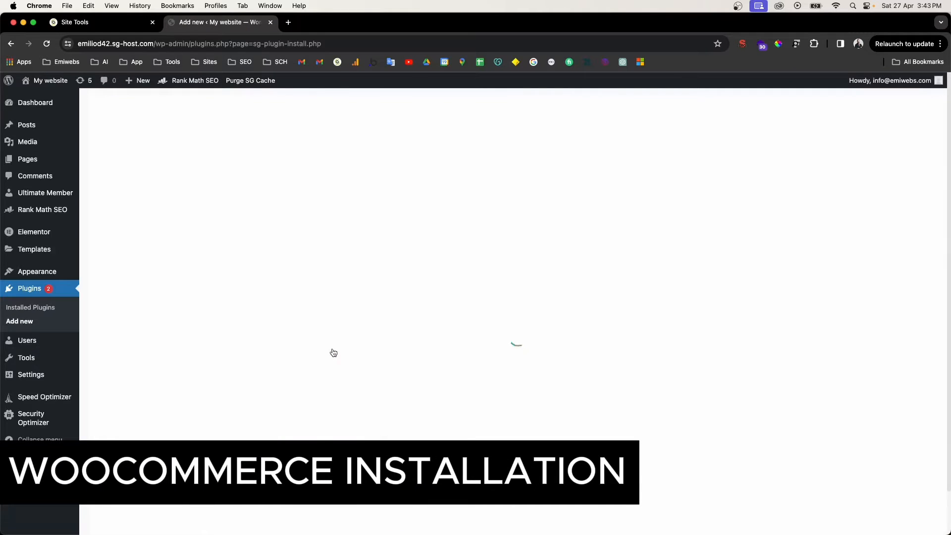
scroll(319, 427, down, 2)
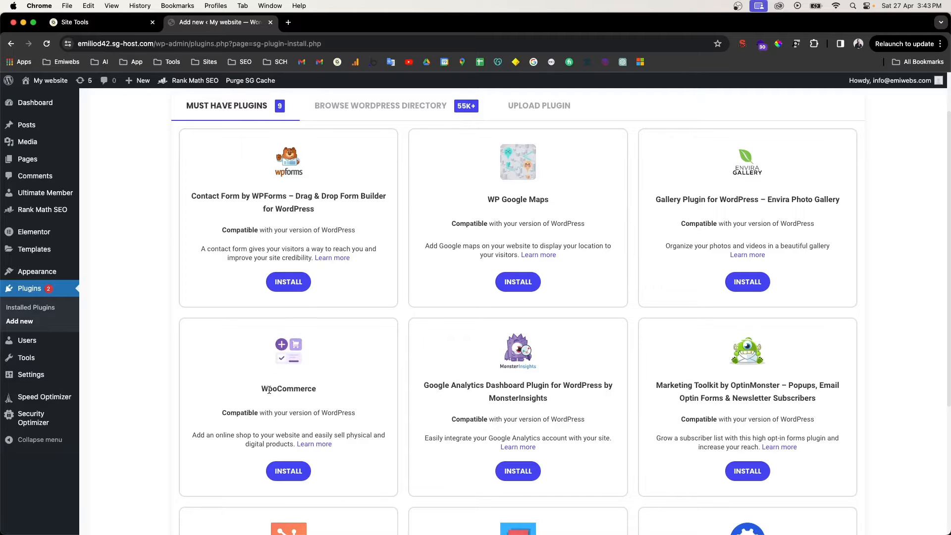
drag(269, 391, 305, 392)
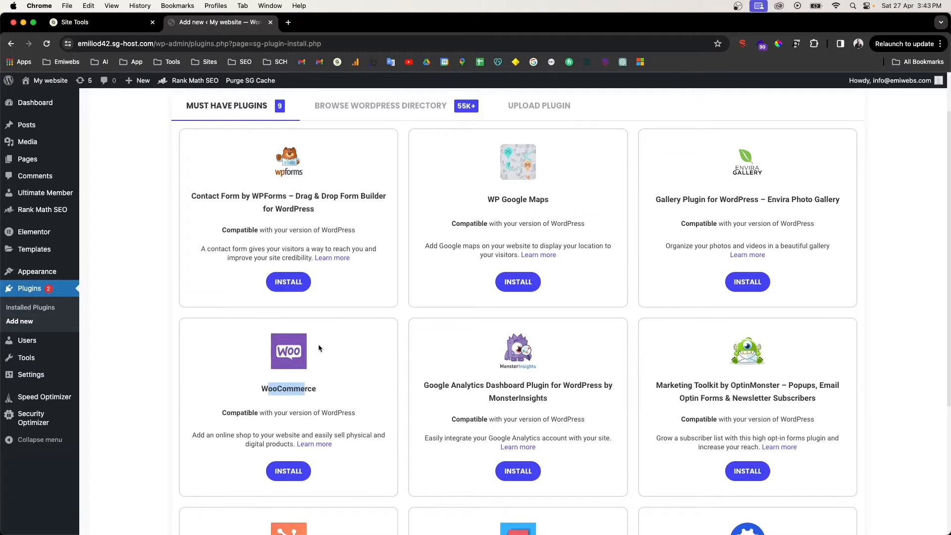
scroll(320, 348, up, 2)
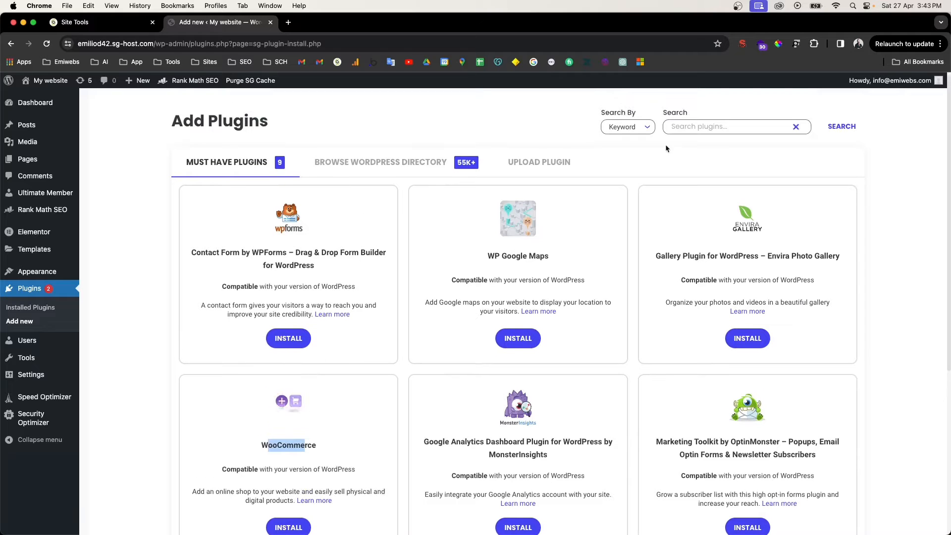
scroll(418, 256, down, 5)
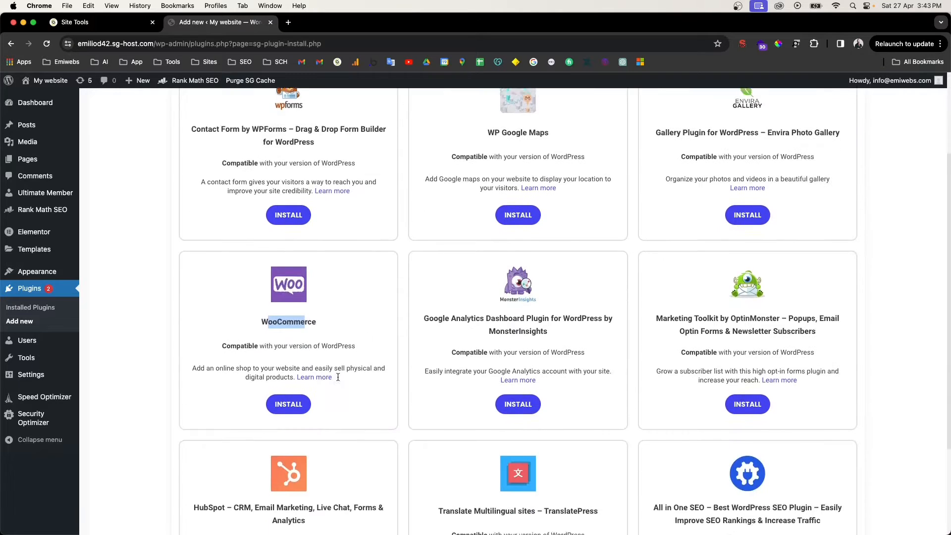
click(287, 378)
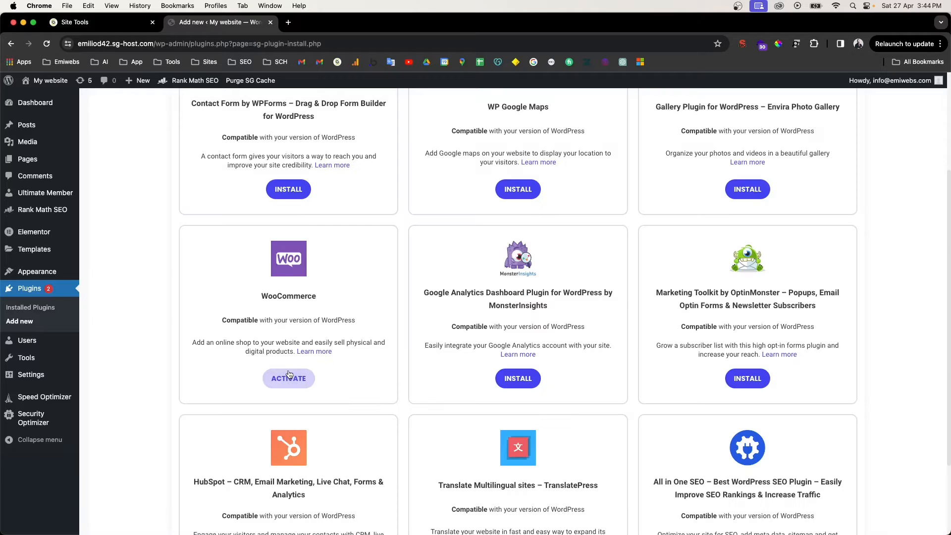
click(286, 382)
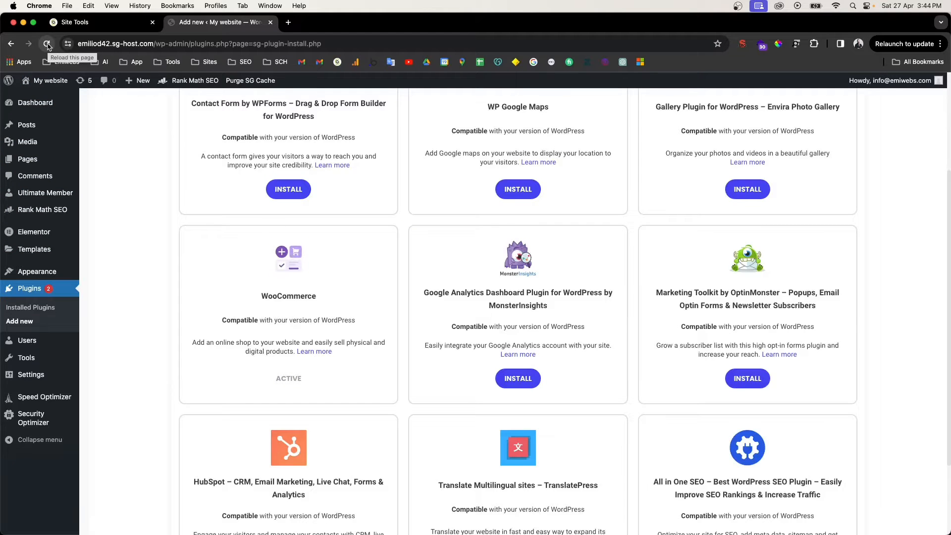
click(47, 44)
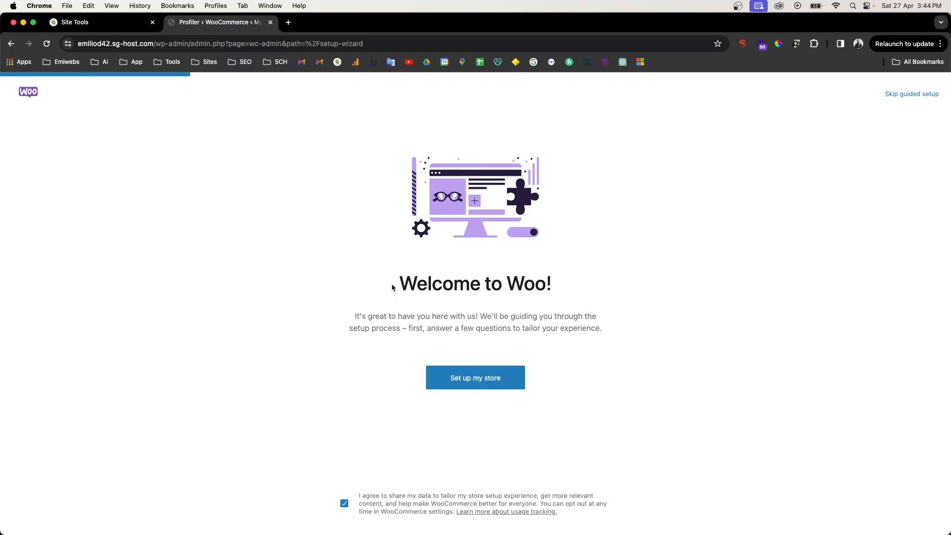
Step: Start the guided WooCommerce store setup and continue with the profile "I'm just starting my business"
click(451, 385)
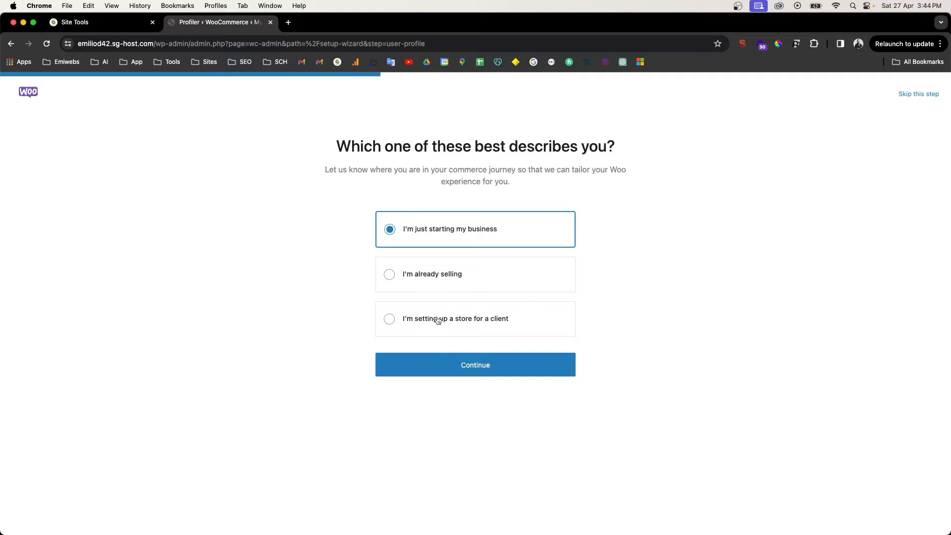
click(478, 370)
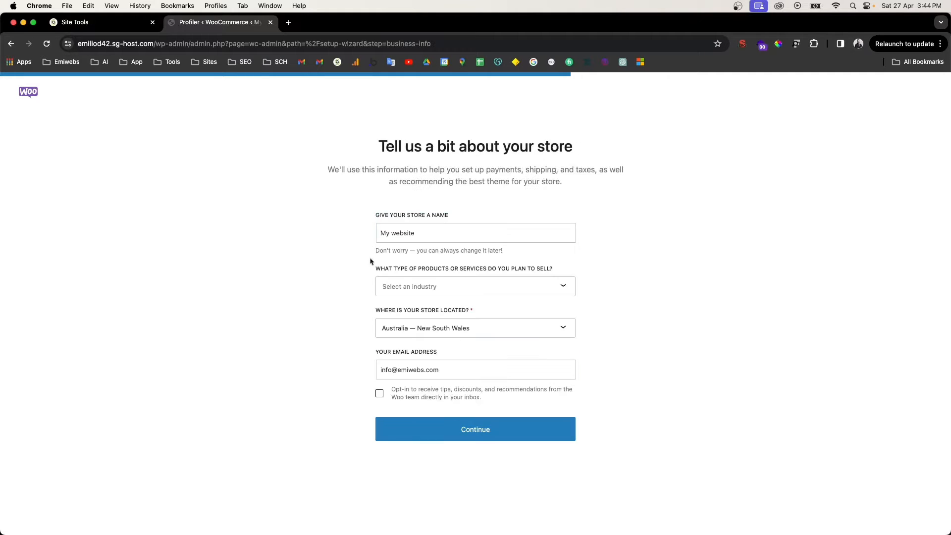
Step: Fill in the store details with the name My Store and the product type Clothing and accessories, and continue the setup
drag(422, 230, 369, 233)
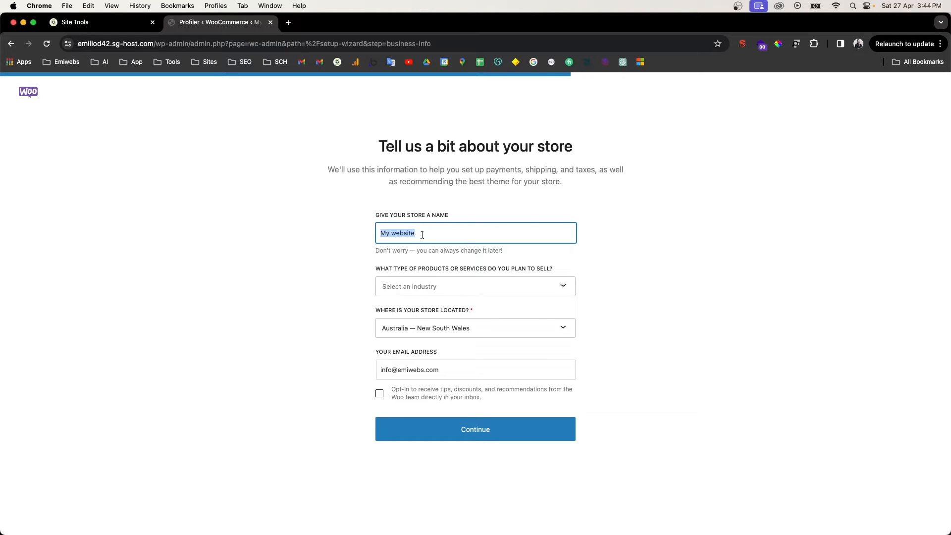
text(My Store)
click(477, 286)
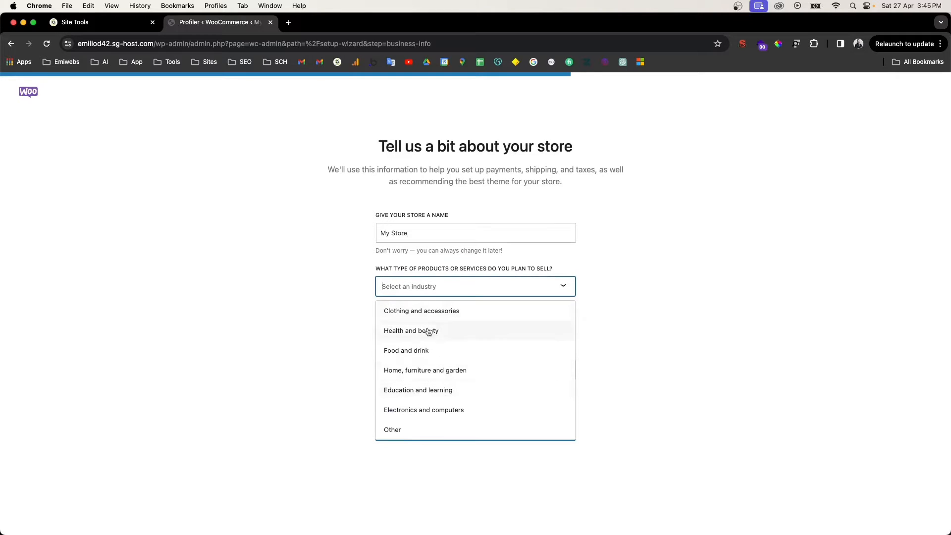
click(425, 313)
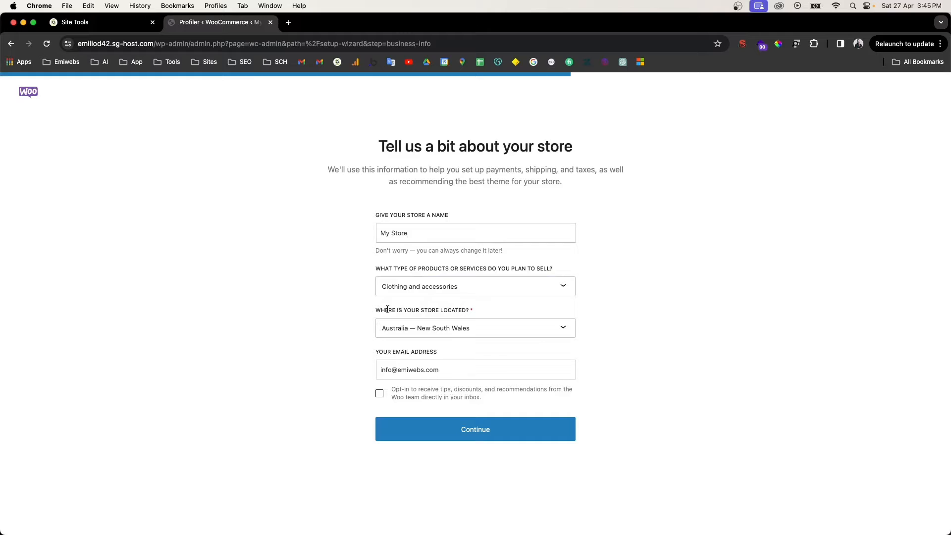
click(446, 328)
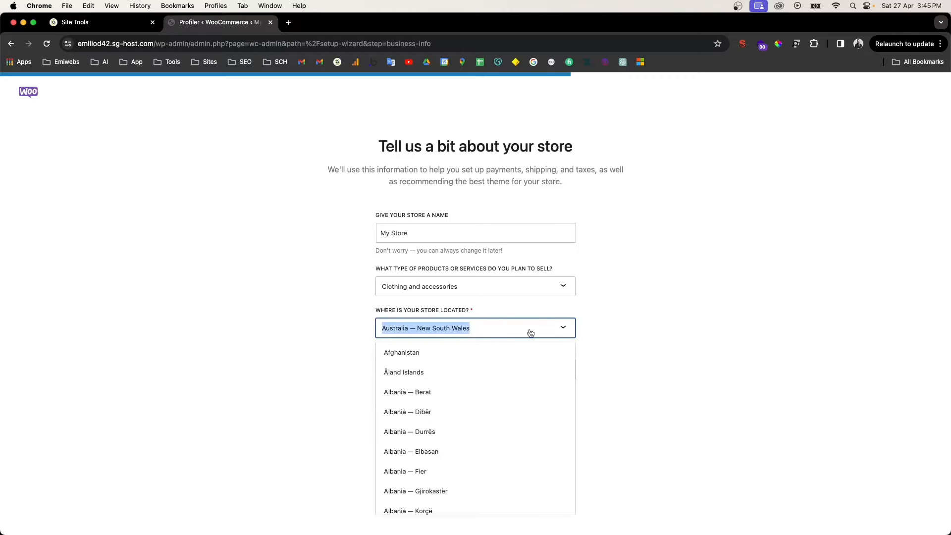
click(602, 340)
click(468, 430)
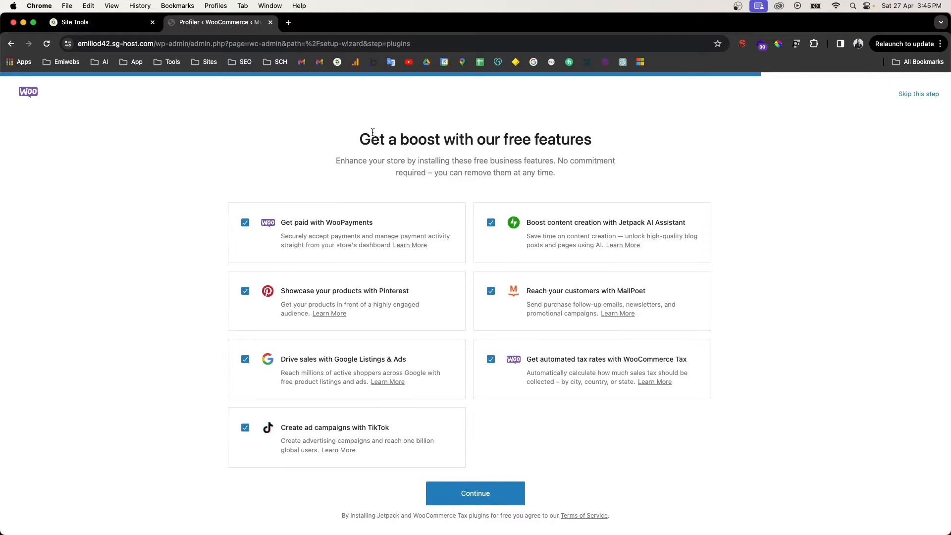
Step: Deselect all seven free features, from WooPayments and Jetpack AI Assistant to TikTok, and continue to finish the setup
drag(372, 133, 499, 154)
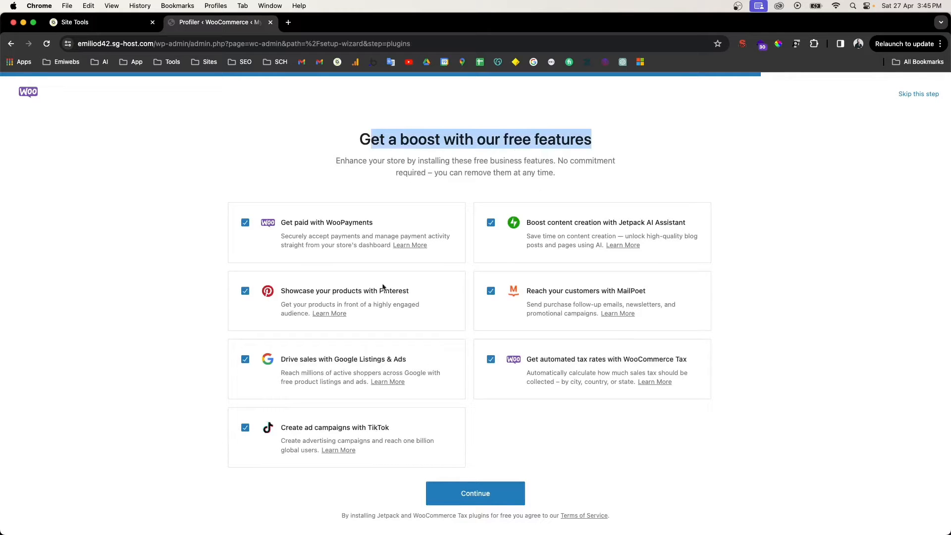
click(242, 223)
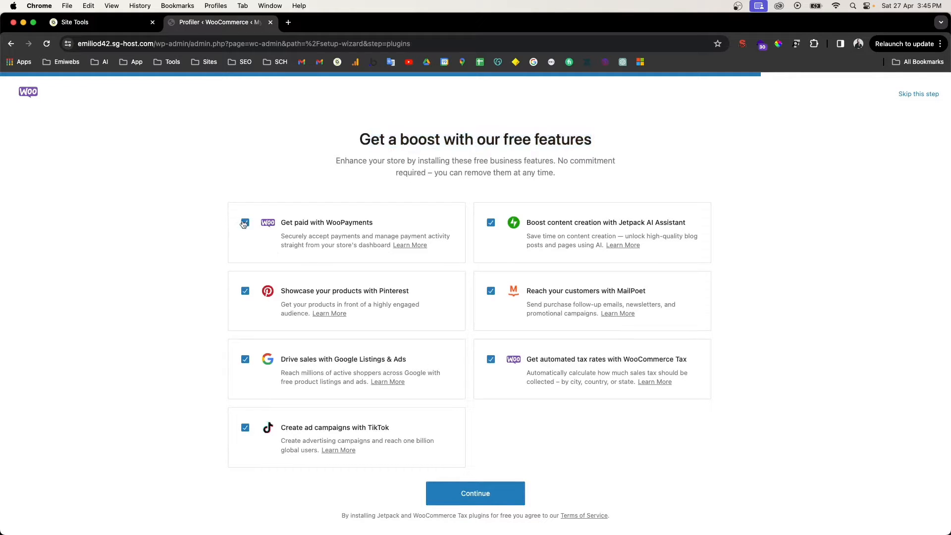
click(492, 223)
click(491, 291)
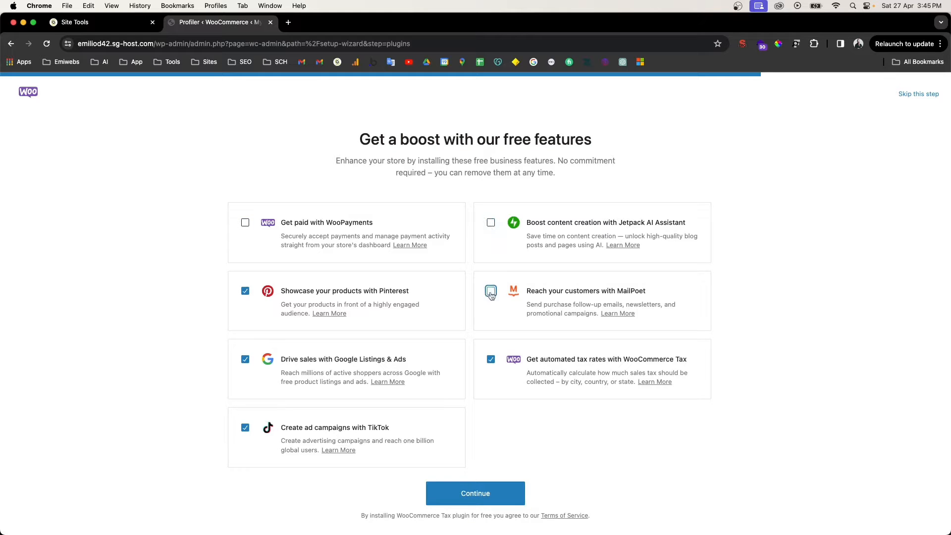
click(491, 359)
click(246, 292)
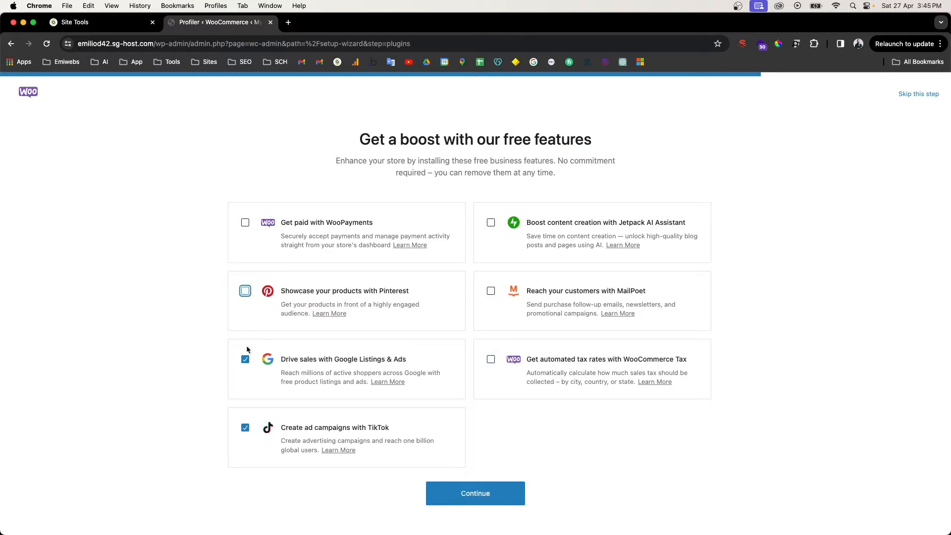
click(246, 359)
click(245, 428)
click(496, 495)
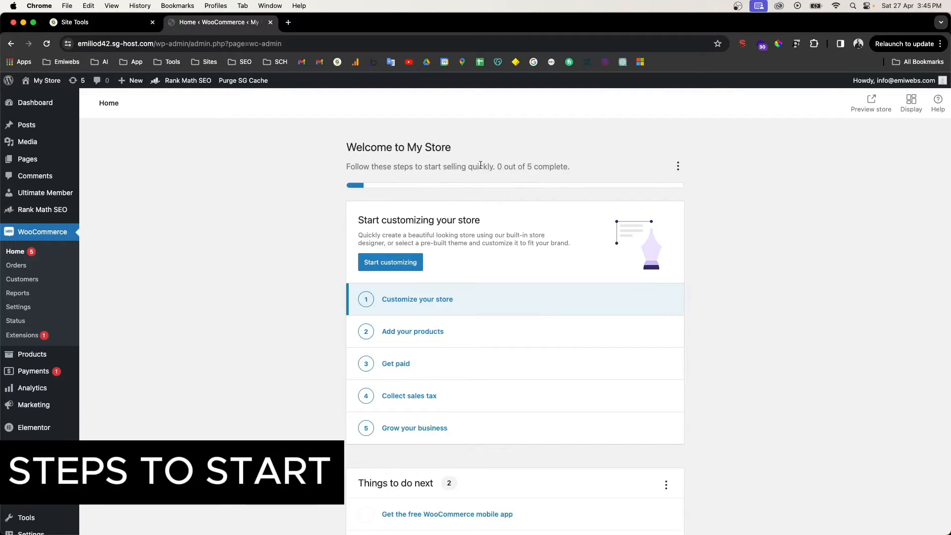
Step: Review the steps to start selling and the further tasks on the WooCommerce home page
scroll(433, 335, down, 1)
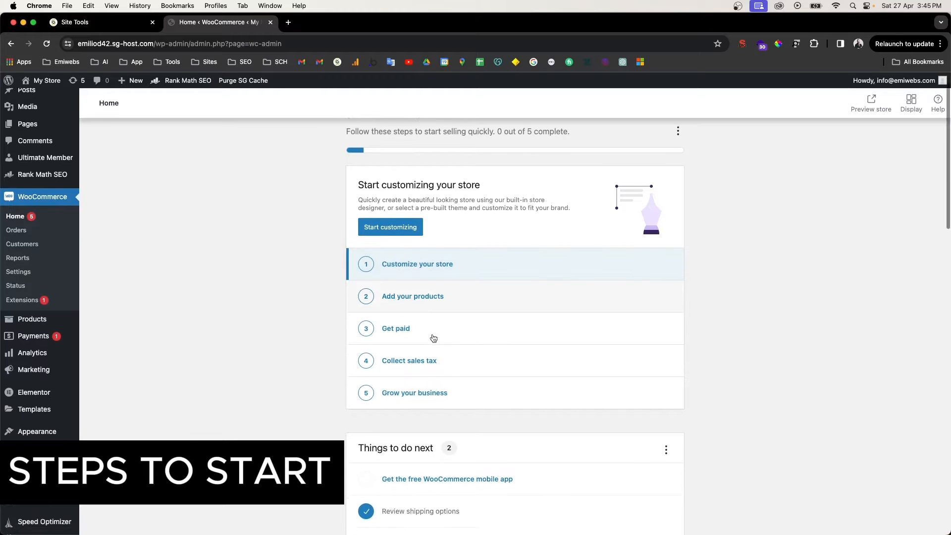
scroll(467, 276, up, 1)
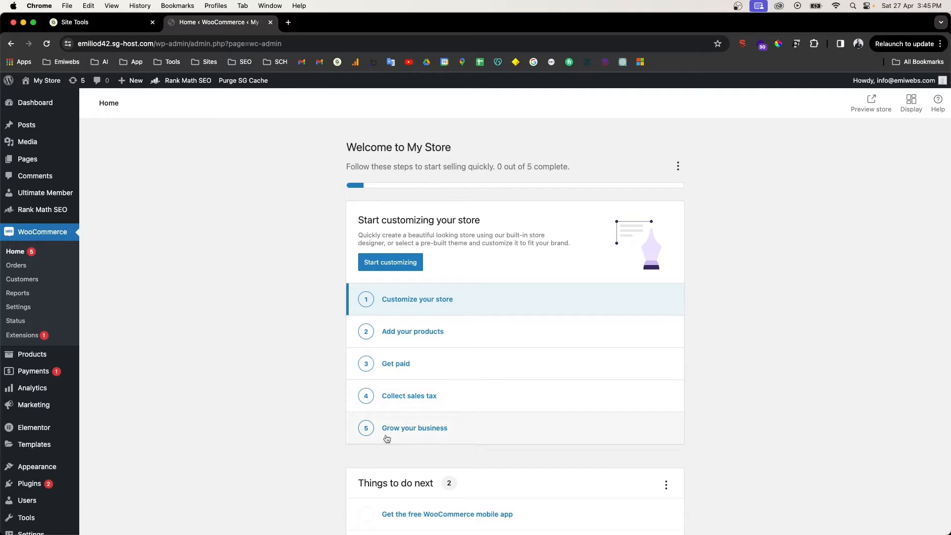
scroll(537, 432, down, 2)
scroll(538, 436, up, 2)
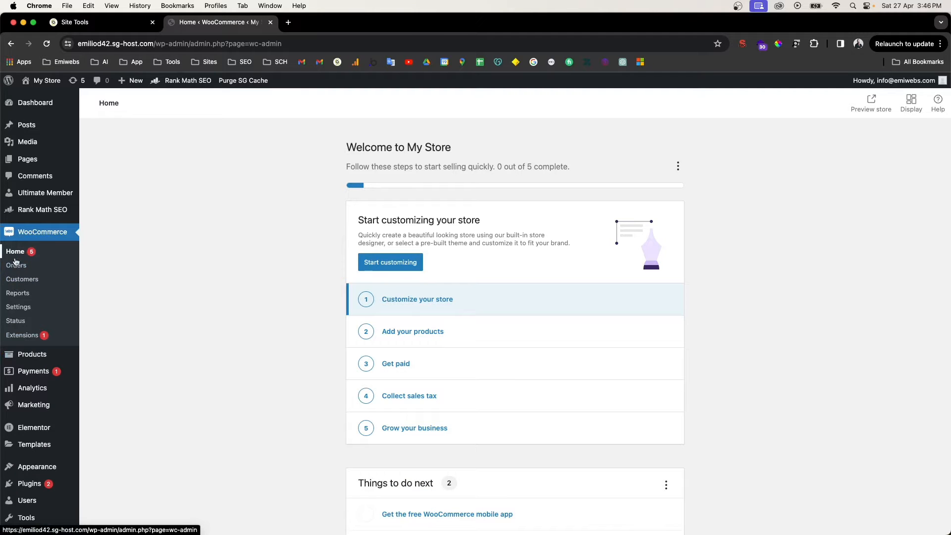
Step: Look over the WooCommerce orders page and the columns of the customers list
scroll(24, 250, up, 5)
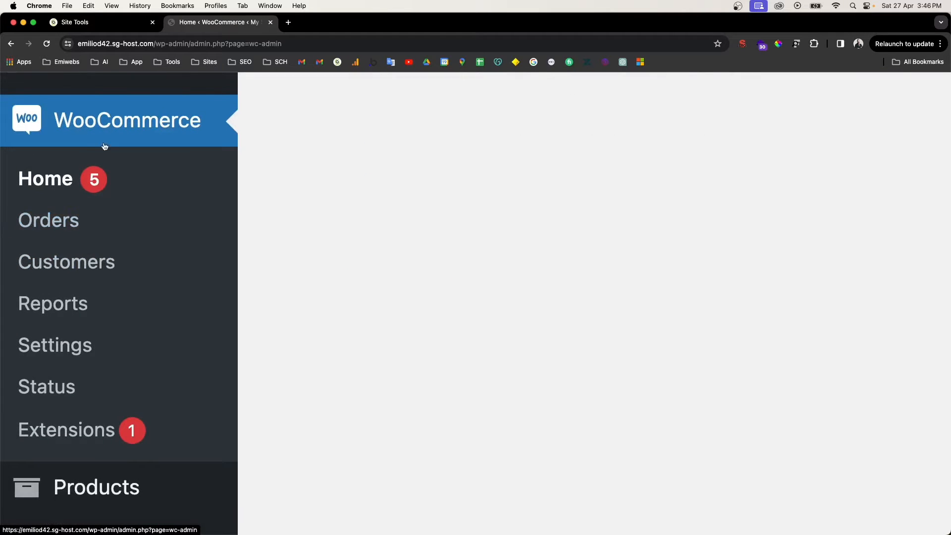
click(63, 218)
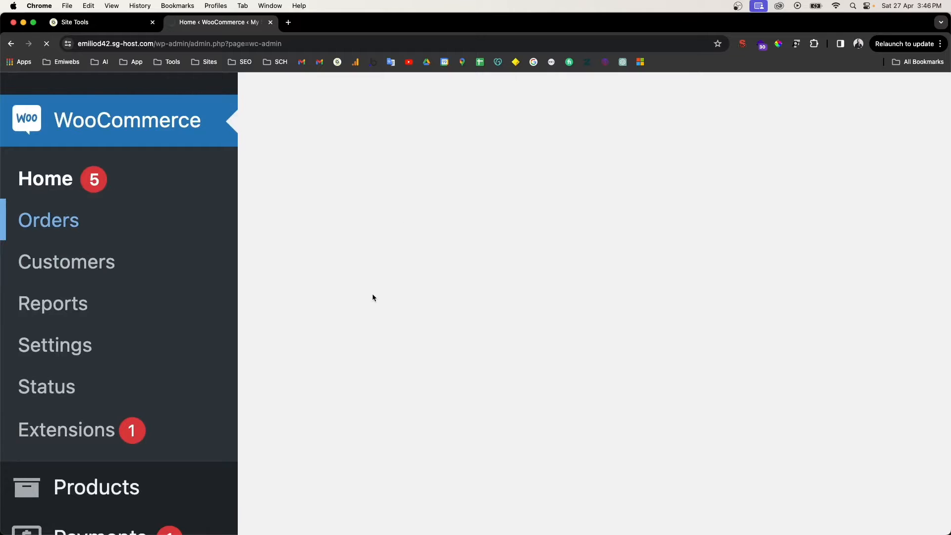
scroll(313, 370, down, 3)
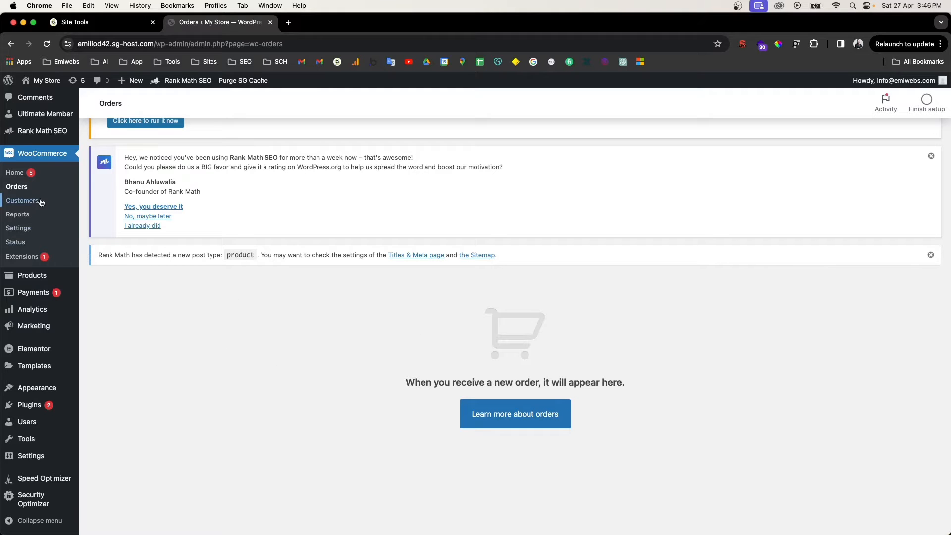
click(25, 202)
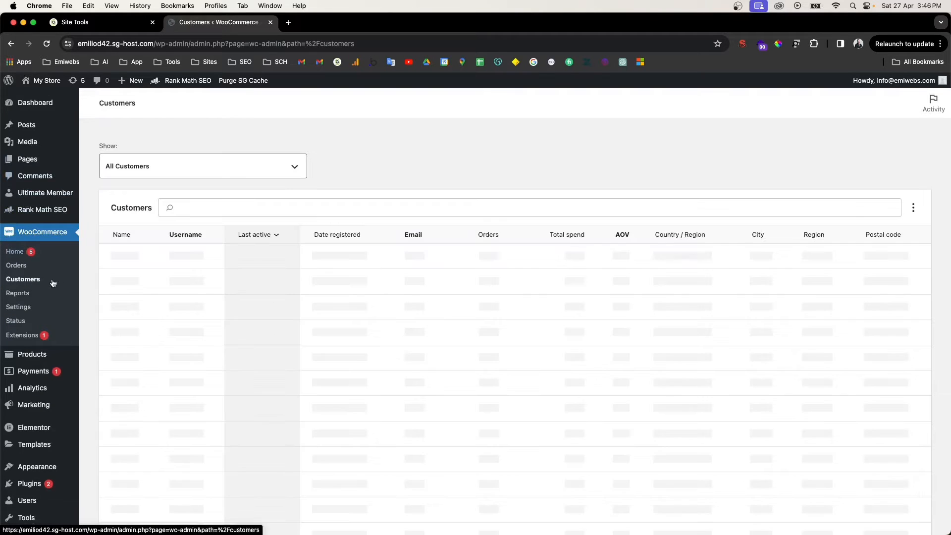
scroll(131, 266, down, 1)
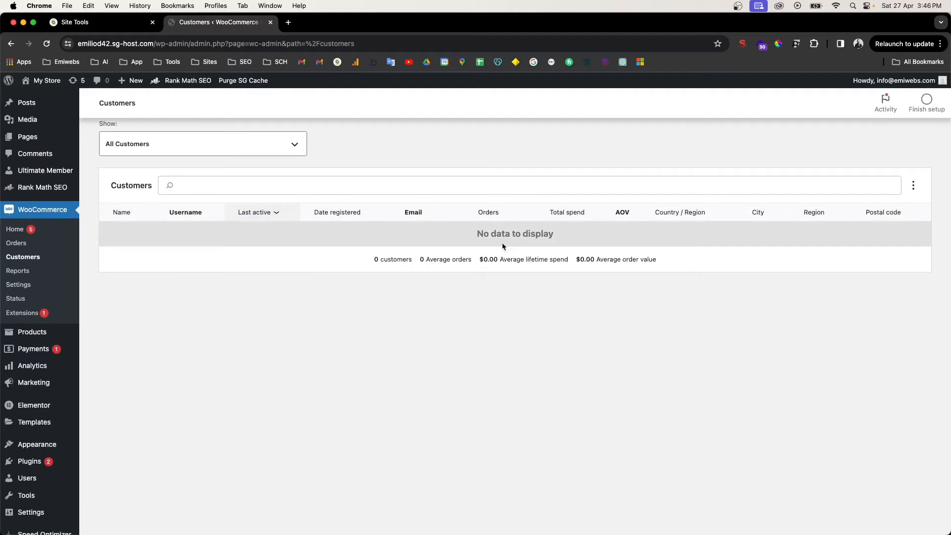
click(131, 216)
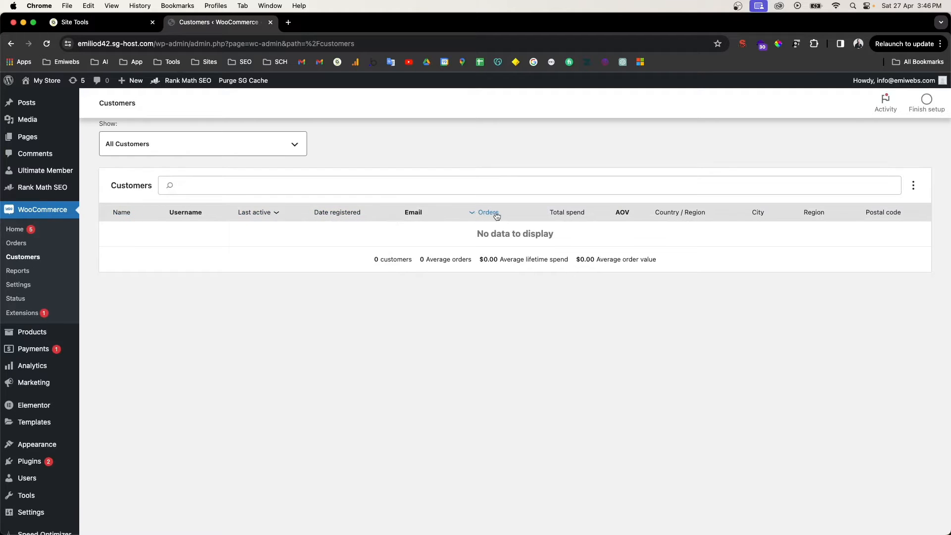
Step: Open the WooCommerce reports and examine the sales figures and the available reporting periods
click(23, 269)
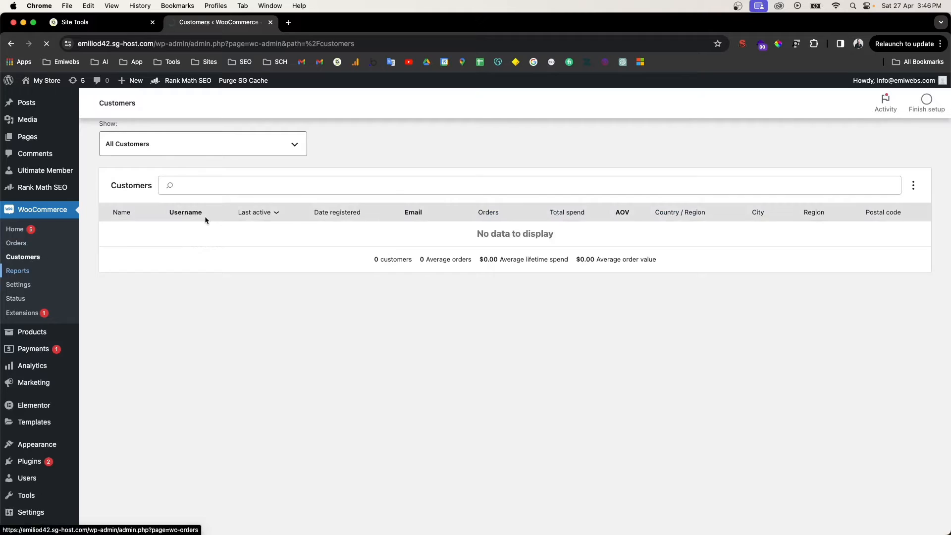
scroll(203, 332, down, 3)
scroll(203, 332, down, 3)
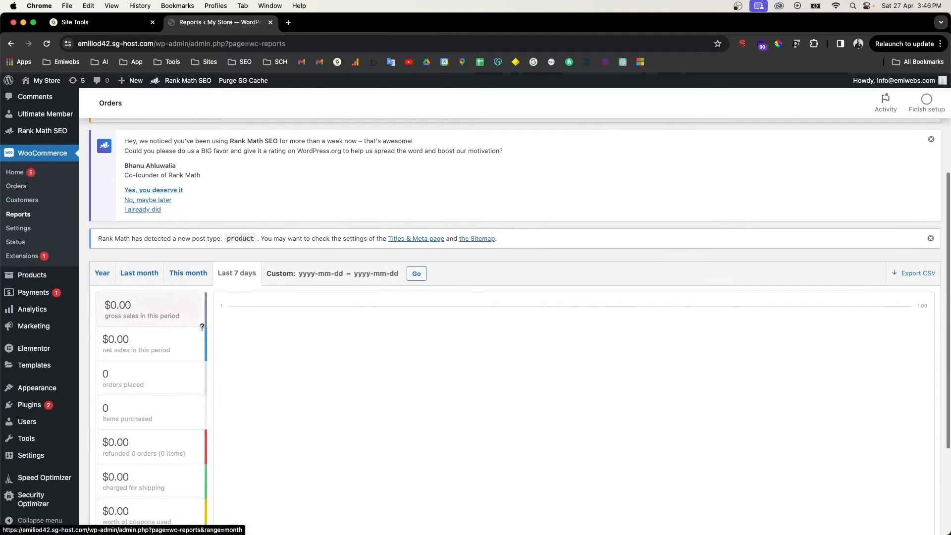
scroll(226, 186, up, 3)
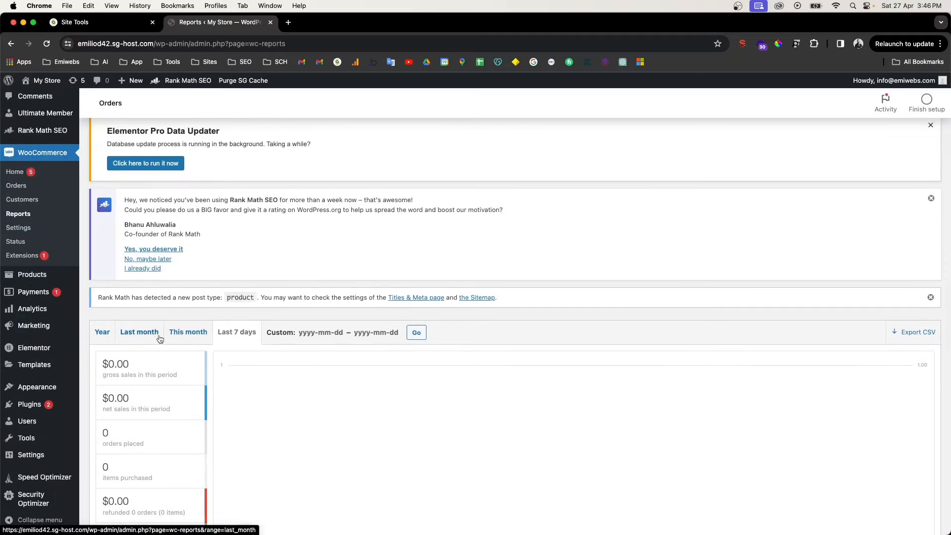
Step: Look over the order report categories and the signup and sales figures in the customers report
scroll(220, 327, up, 2)
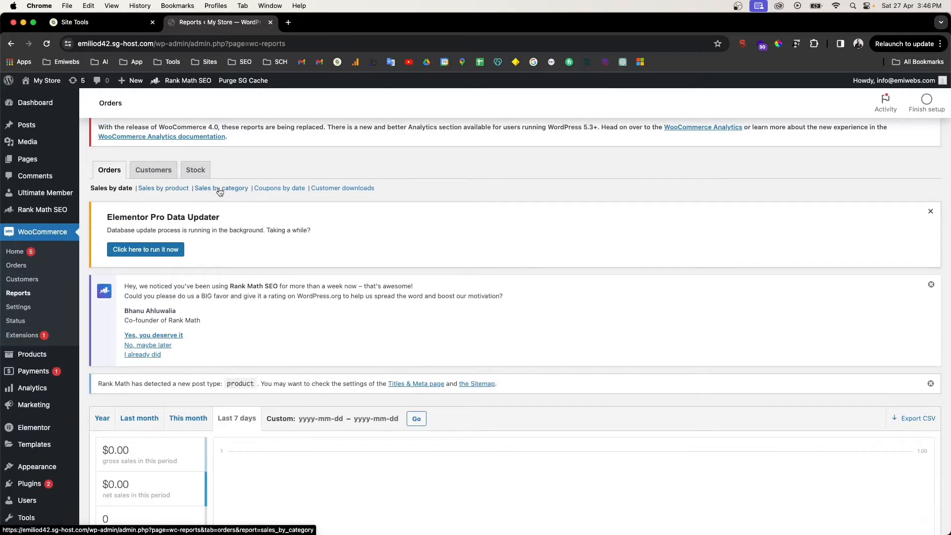
click(160, 177)
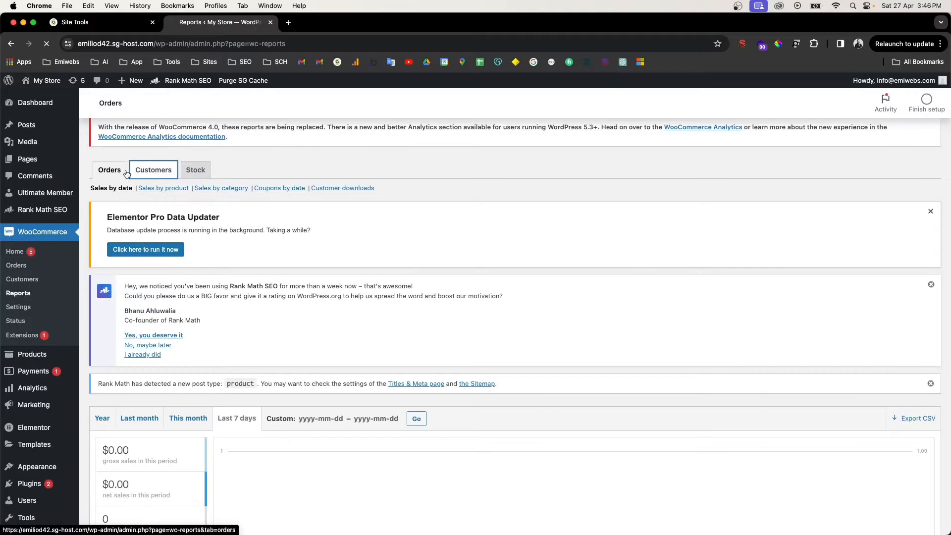
scroll(275, 339, down, 3)
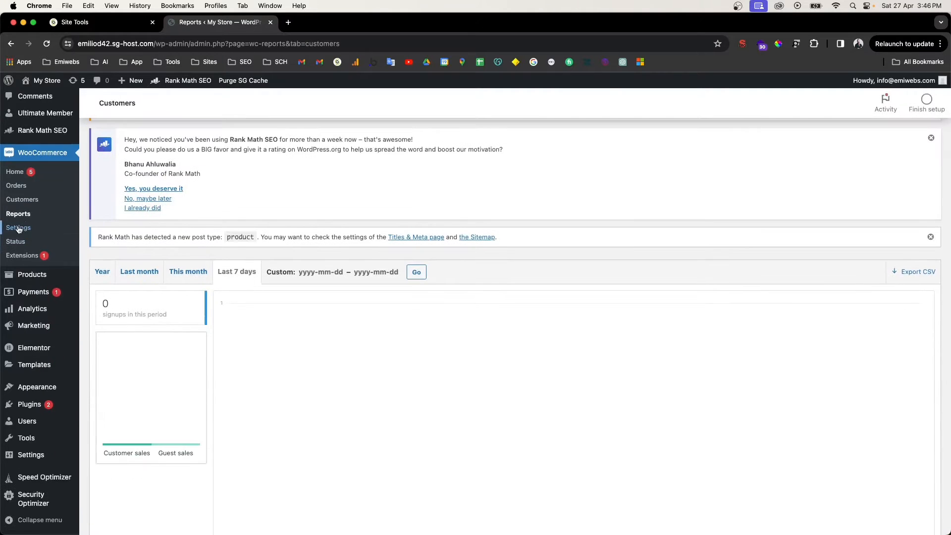
Step: Open the WooCommerce general settings and review the store address fields and general options
click(19, 228)
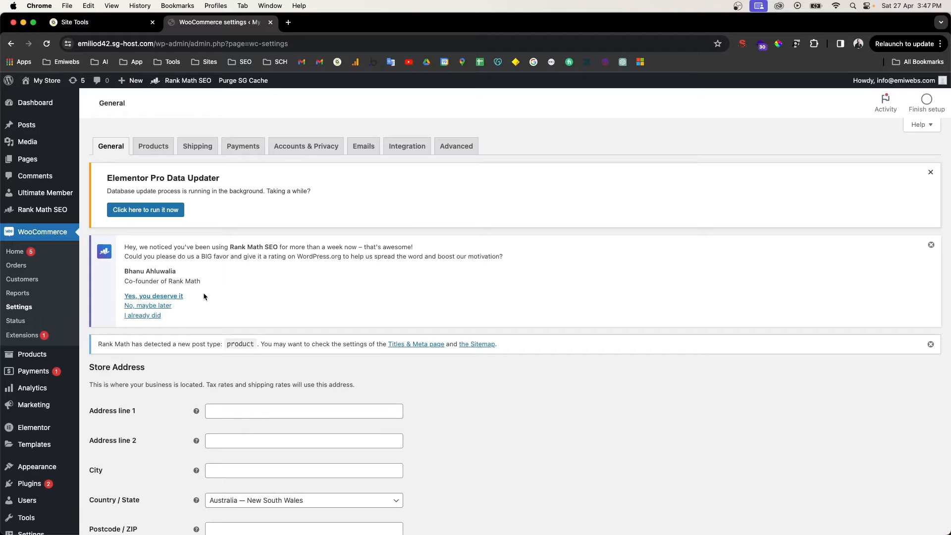
scroll(235, 315, down, 3)
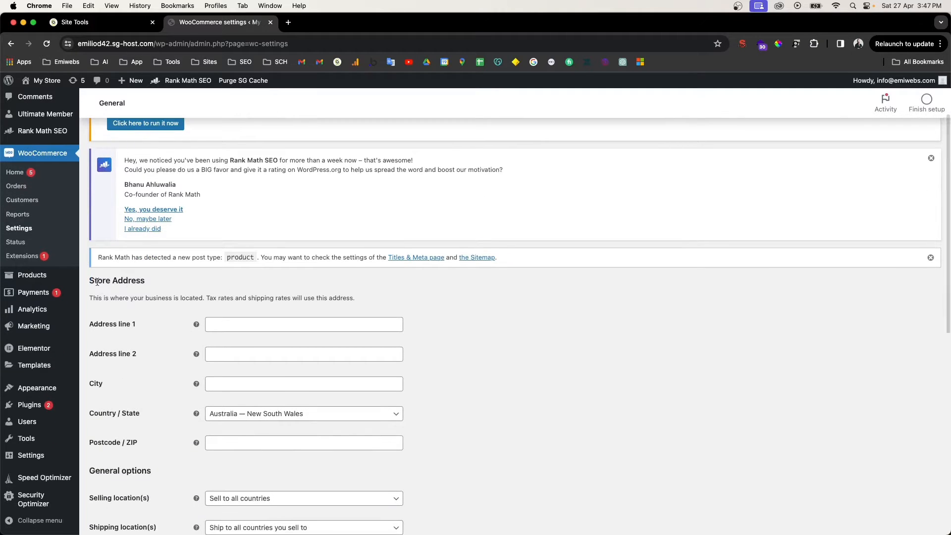
drag(95, 281, 159, 279)
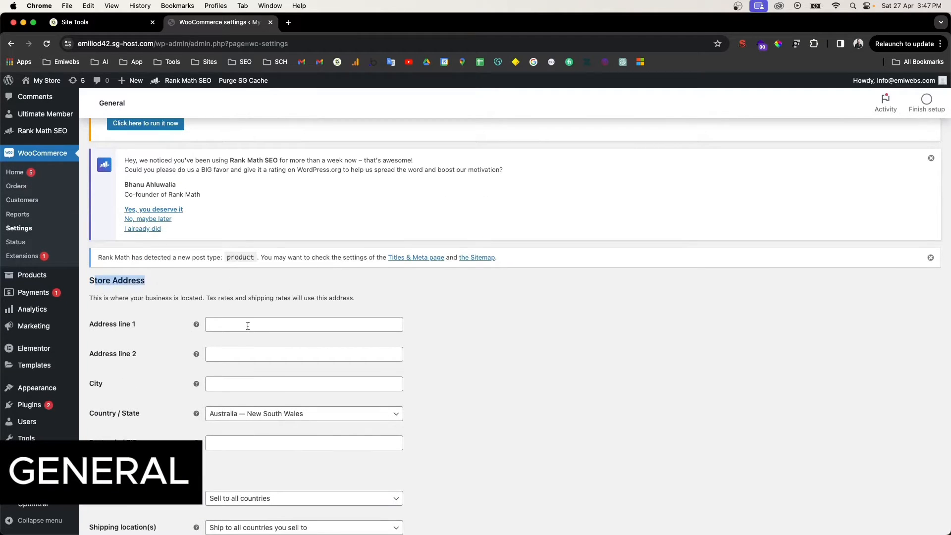
scroll(225, 340, down, 3)
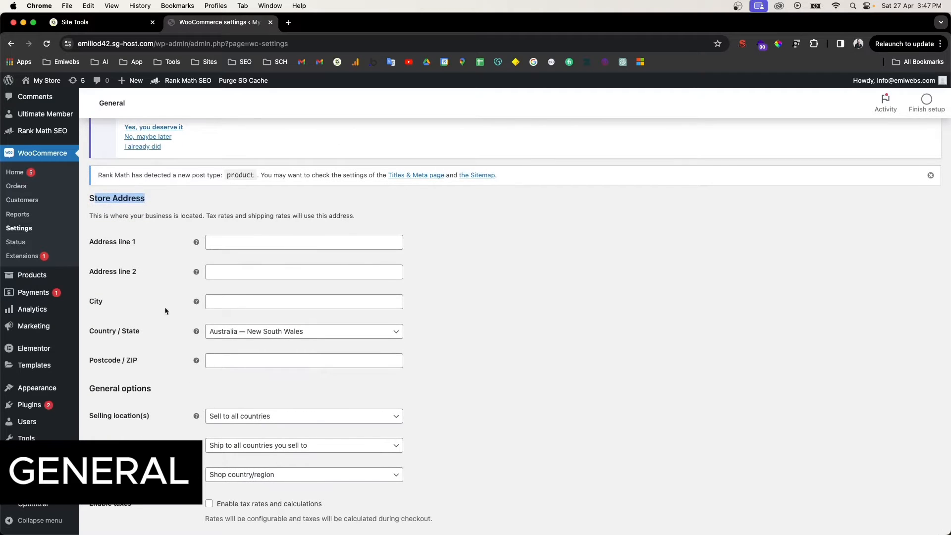
scroll(224, 383, down, 2)
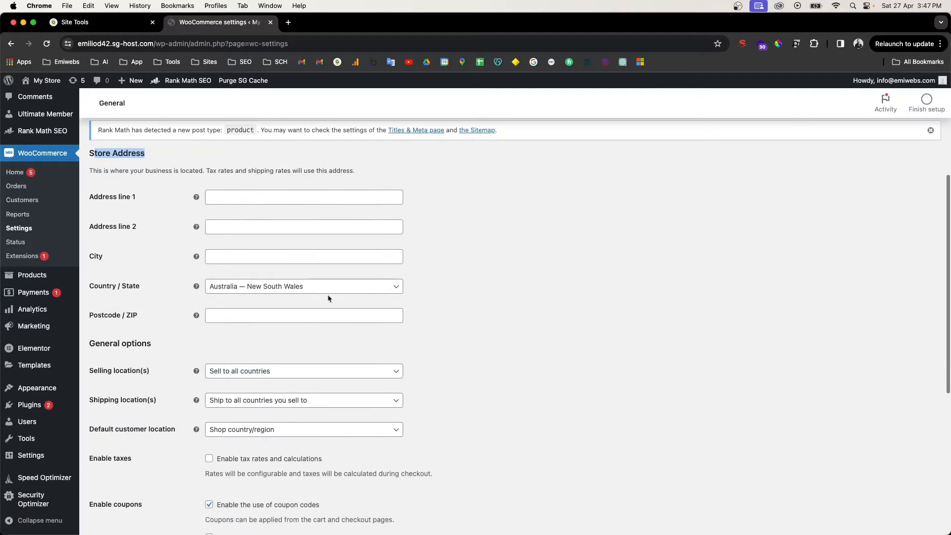
scroll(149, 293, down, 3)
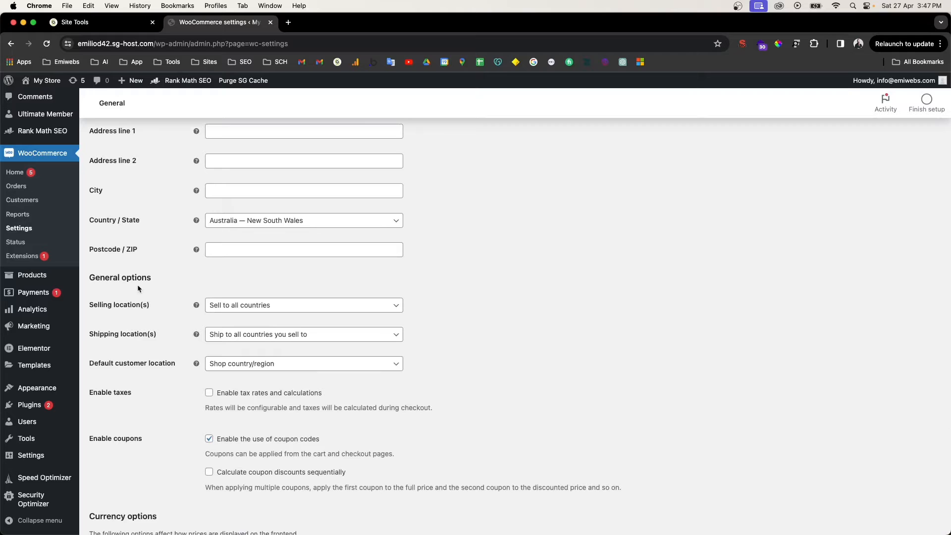
Step: Try restricting the selling locations to specific countries and check the other selling options
click(242, 305)
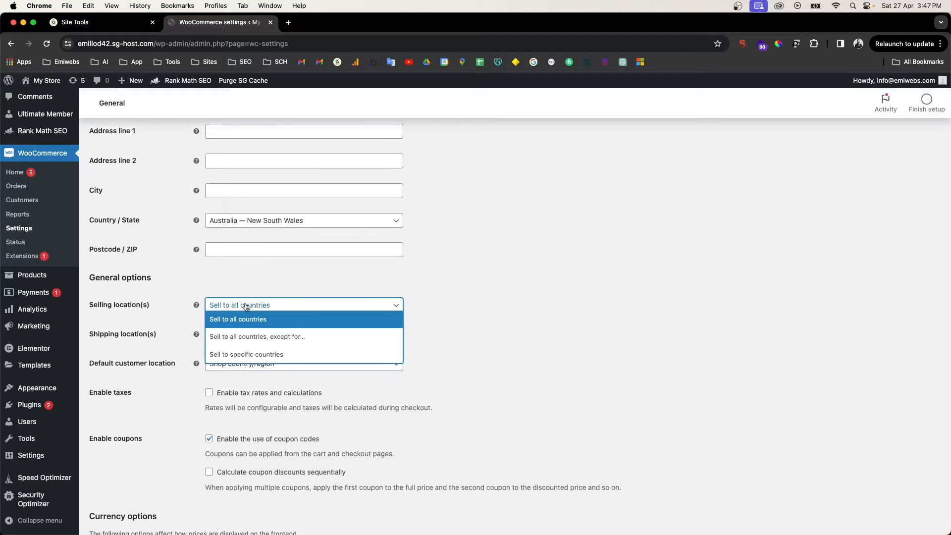
click(273, 354)
click(262, 307)
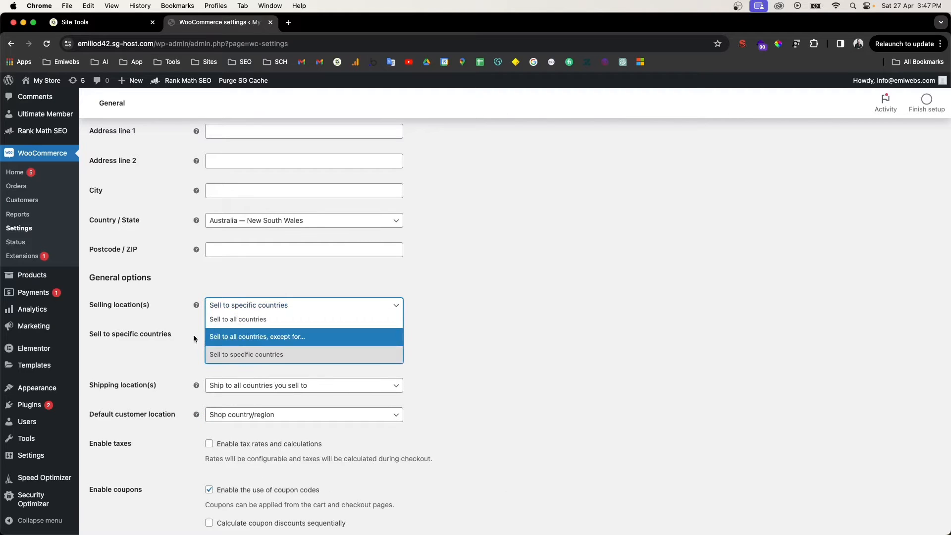
click(151, 389)
scroll(139, 395, down, 1)
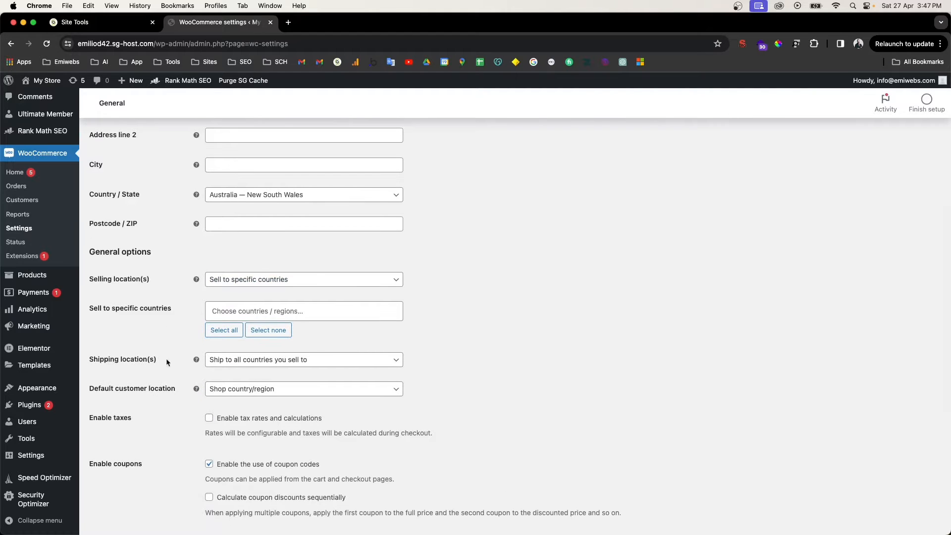
Step: Check the available shipping location options and set the selling locations back to Sell to all countries
click(216, 359)
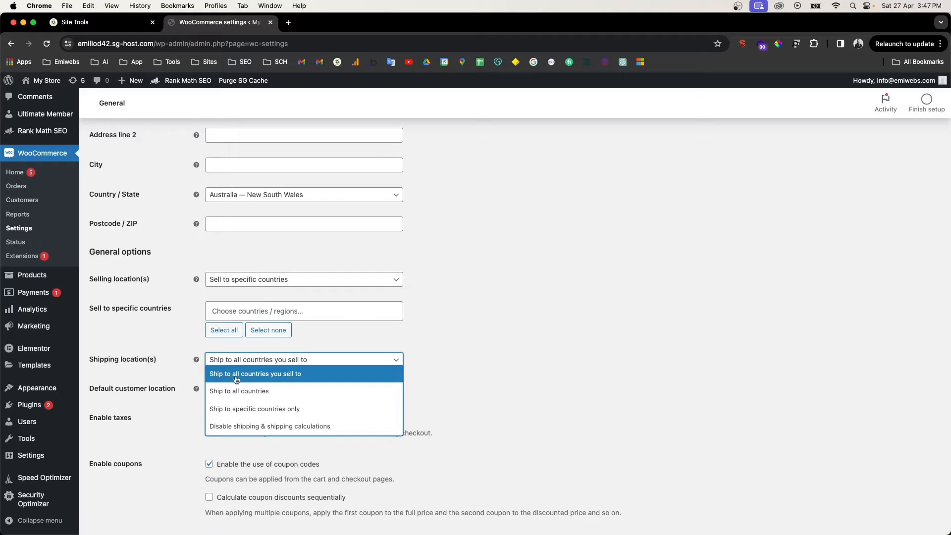
click(233, 290)
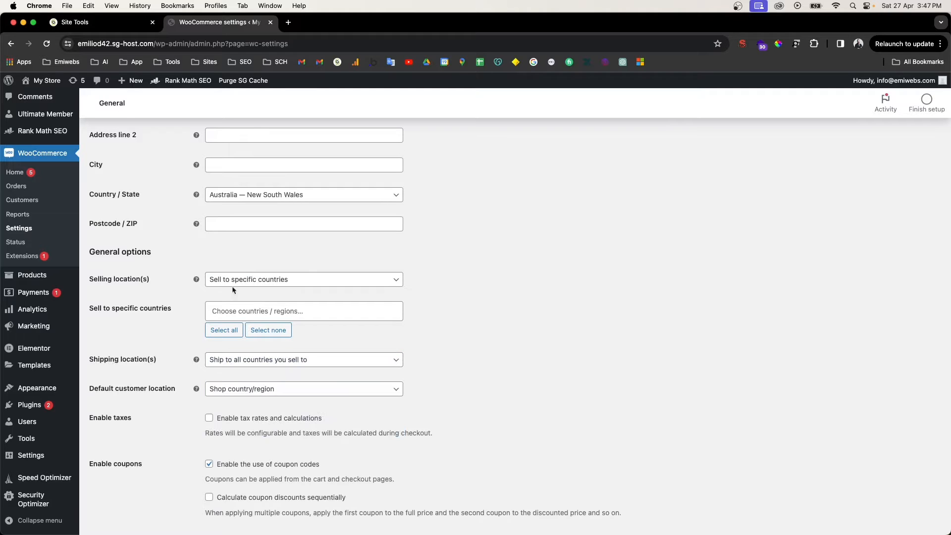
click(208, 279)
click(237, 292)
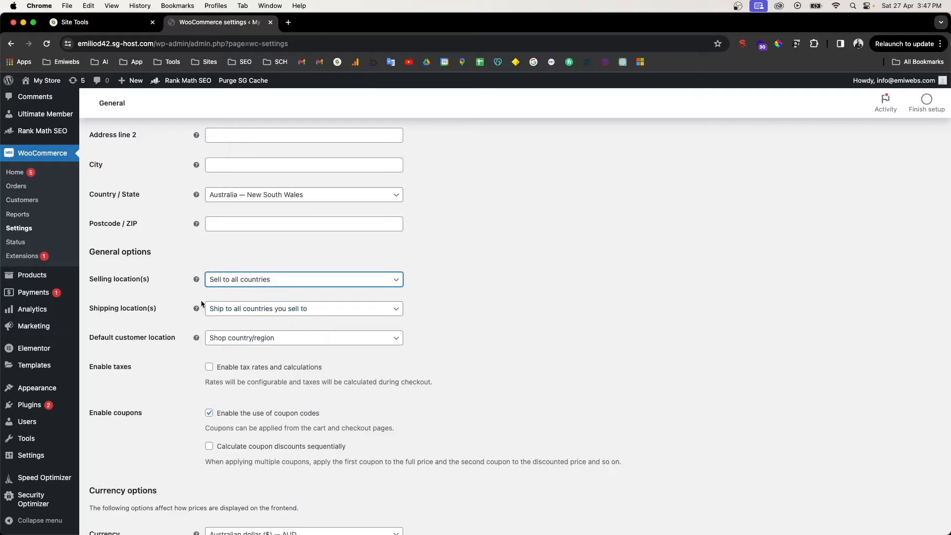
Step: Enable tax rates and calculations, and switch the use of coupon codes off and on again
scroll(216, 318, down, 2)
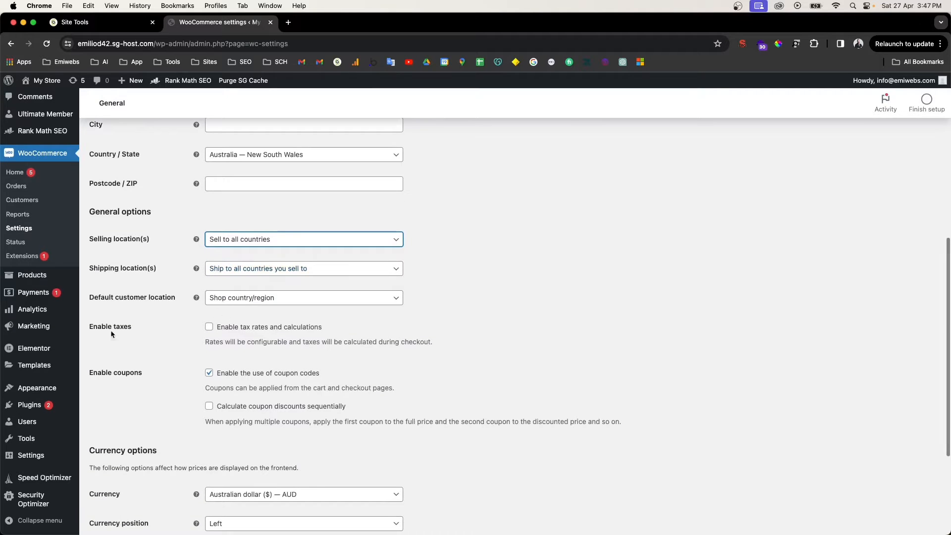
click(209, 326)
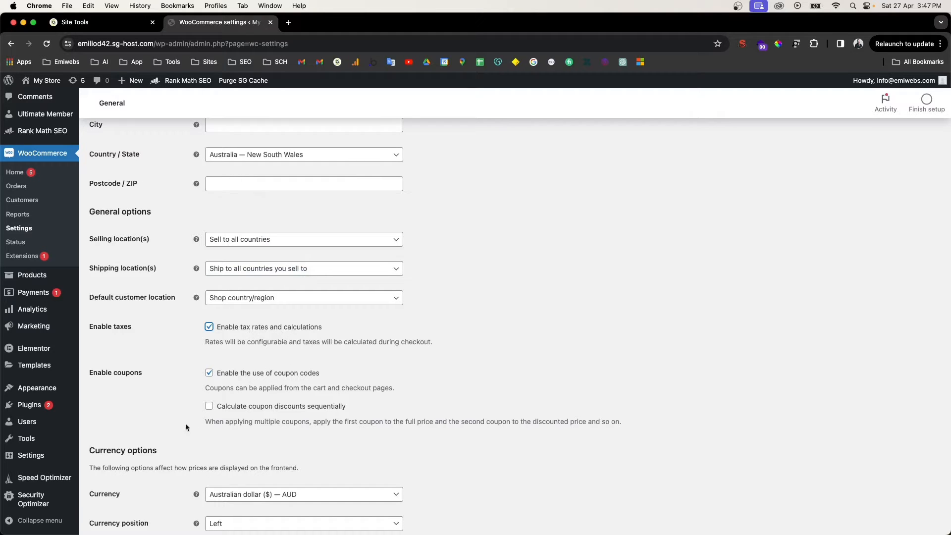
click(210, 373)
click(209, 373)
Step: Open the marketing coupons page separately from the settings and add a new coupon with a generated code
mouse_move(32, 327)
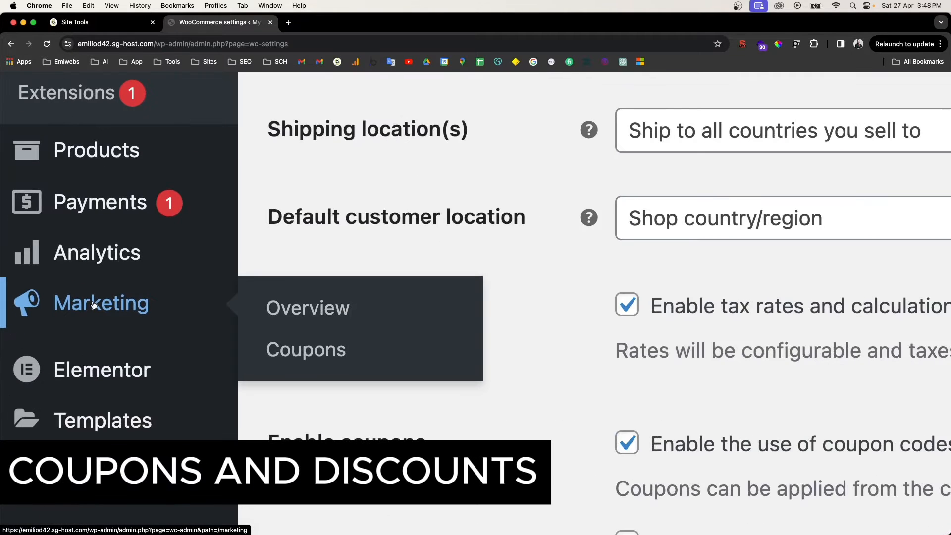
right_click(314, 353)
click(336, 358)
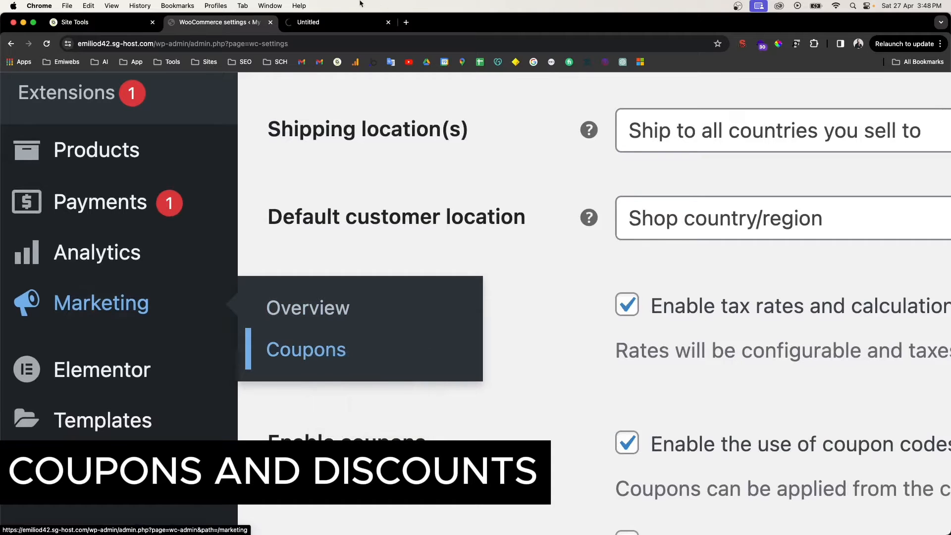
click(337, 22)
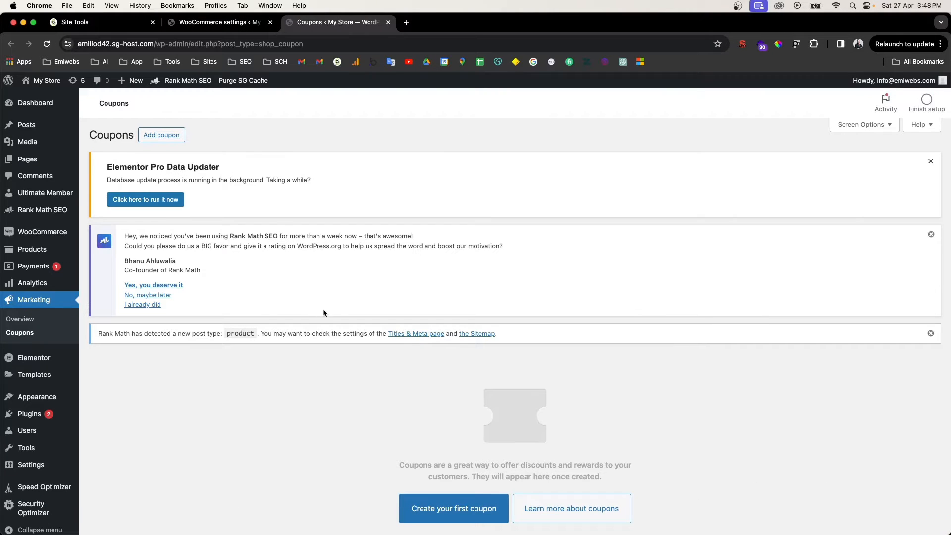
click(171, 136)
scroll(222, 273, down, 3)
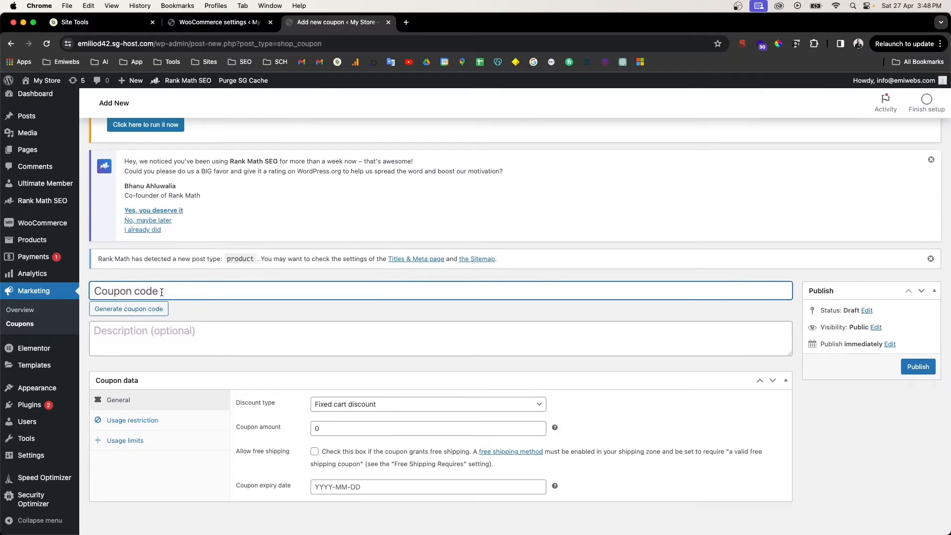
click(147, 317)
Step: Examine the coupon's discount types, amount and expiry settings, and its usage restrictions such as minimum and maximum spend
click(313, 403)
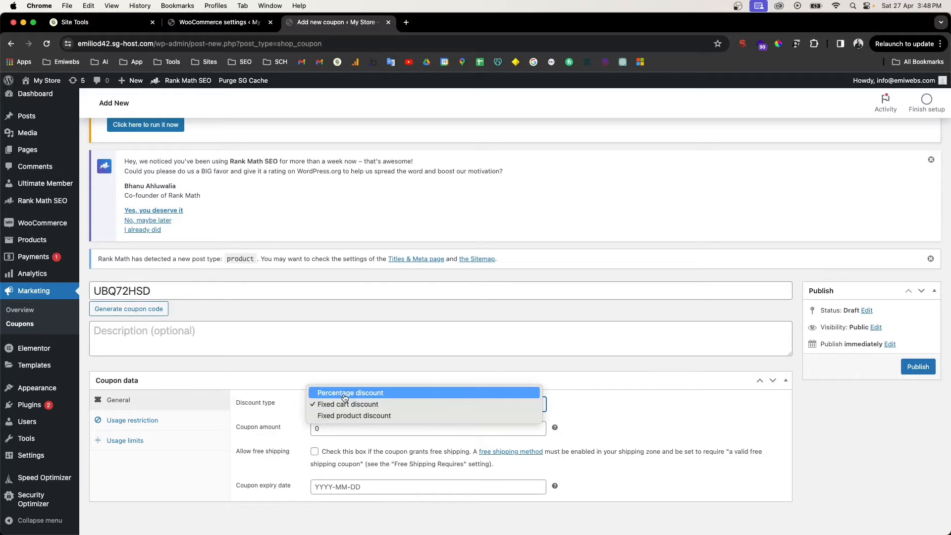
click(346, 429)
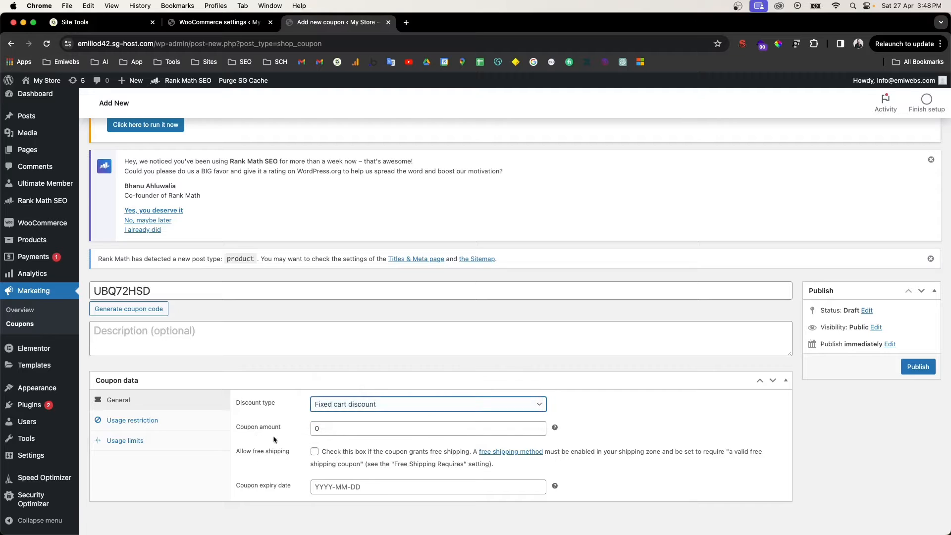
click(250, 429)
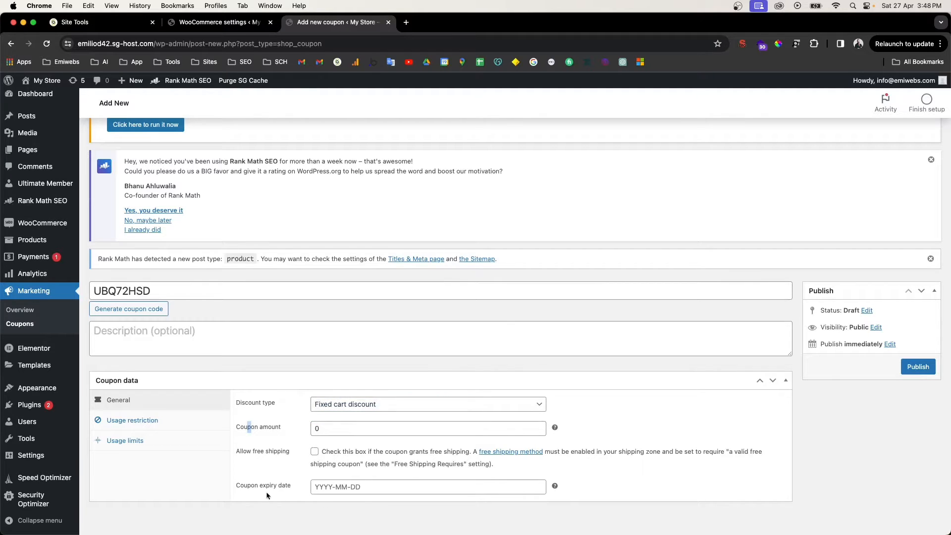
scroll(536, 475, down, 1)
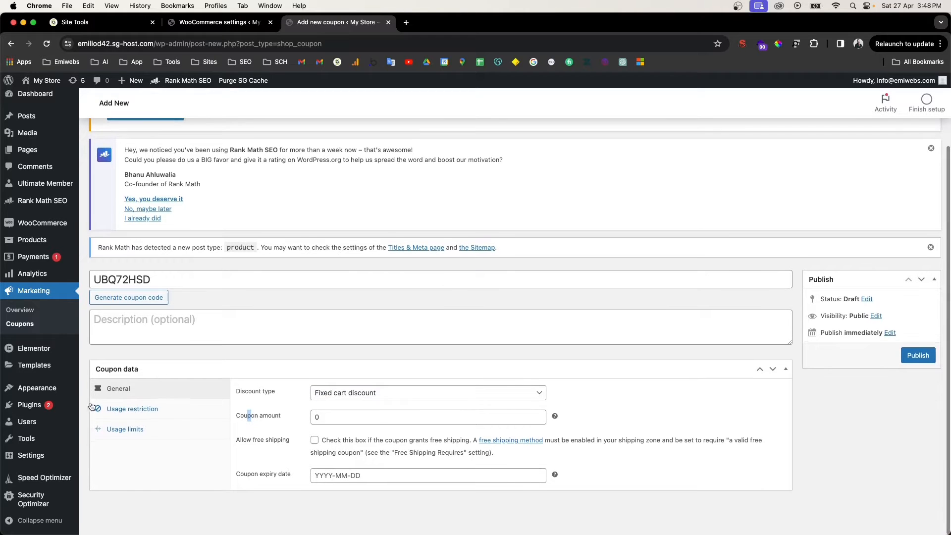
click(157, 411)
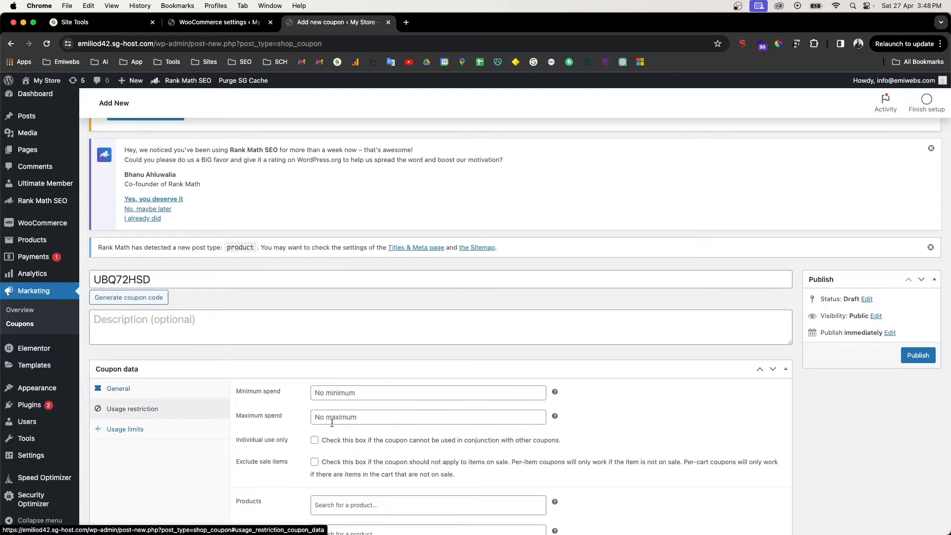
scroll(331, 423, down, 3)
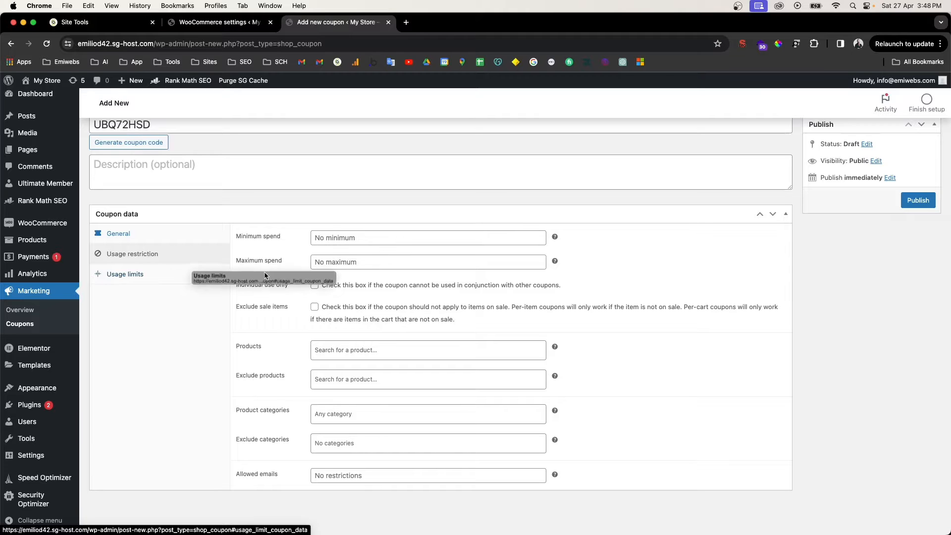
click(355, 238)
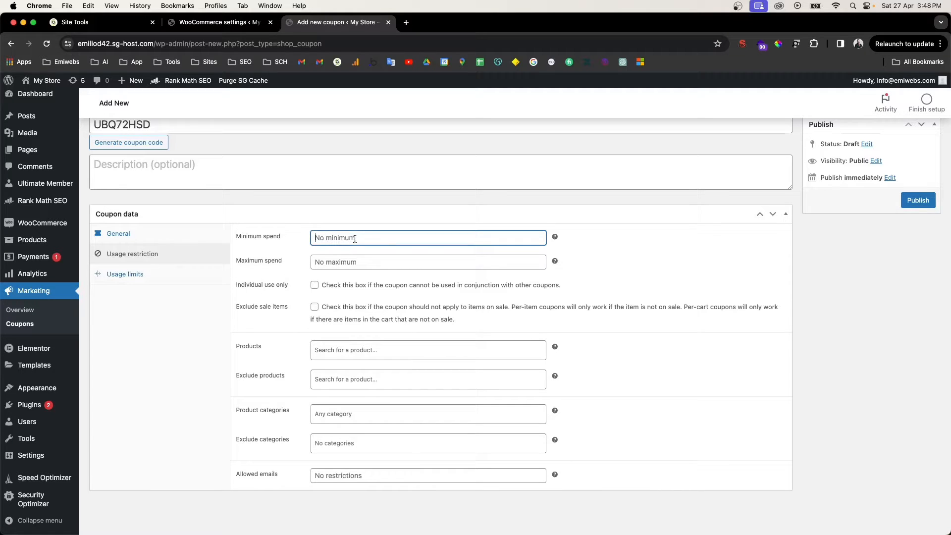
click(348, 263)
Step: Set the coupon's usage limits to 1 per coupon and 1 per user, and publish the coupon
click(130, 274)
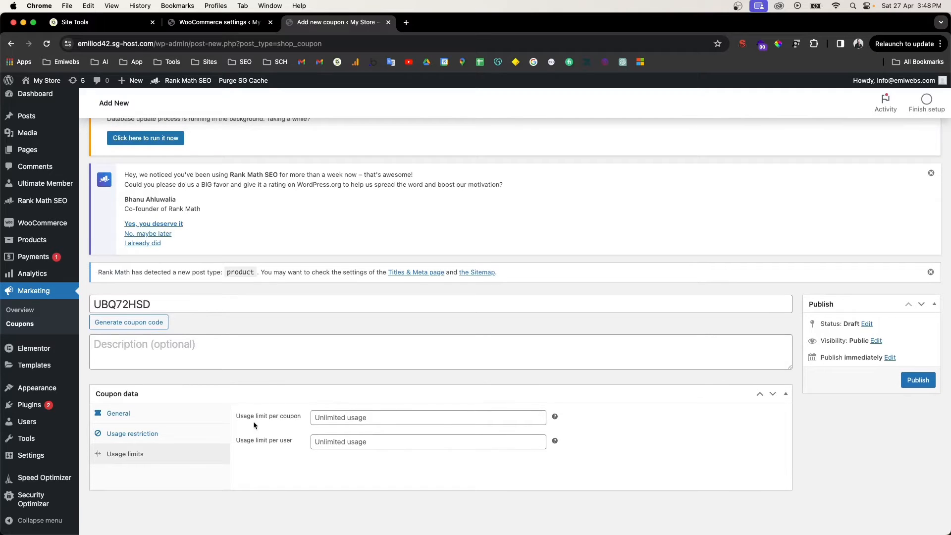
click(340, 418)
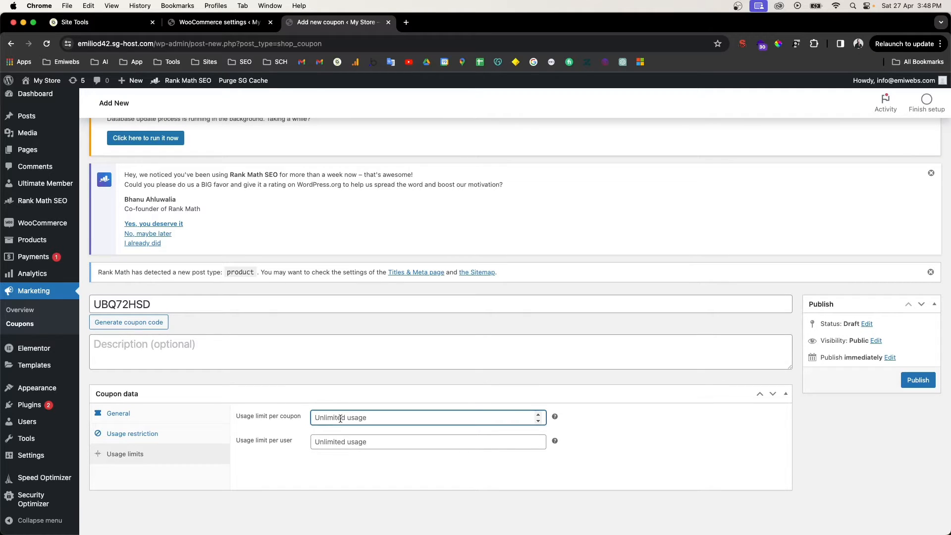
text(1)
click(327, 442)
text(1)
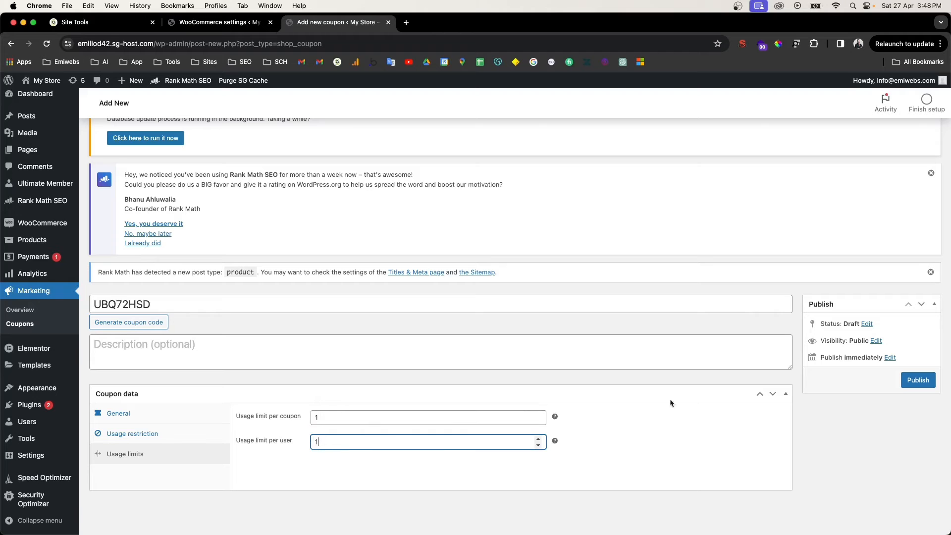
click(917, 380)
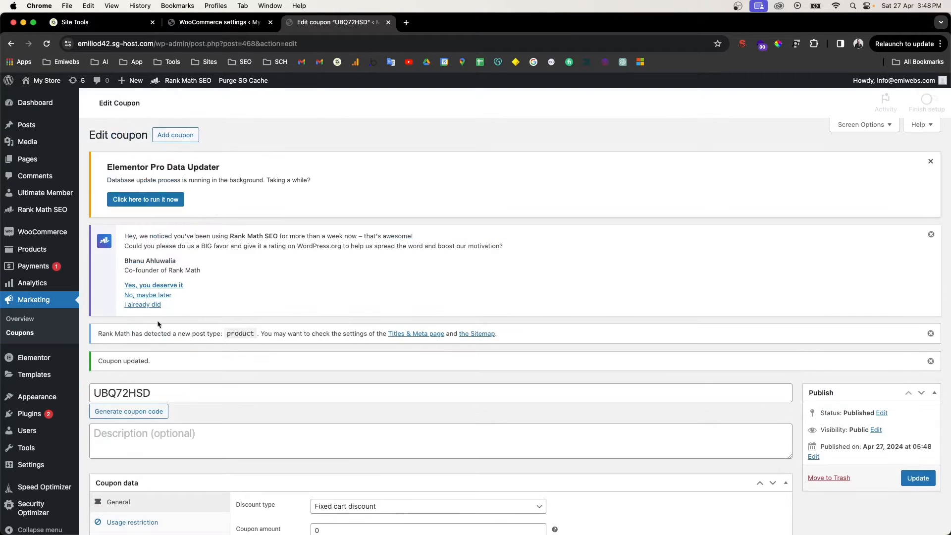
scroll(156, 320, down, 5)
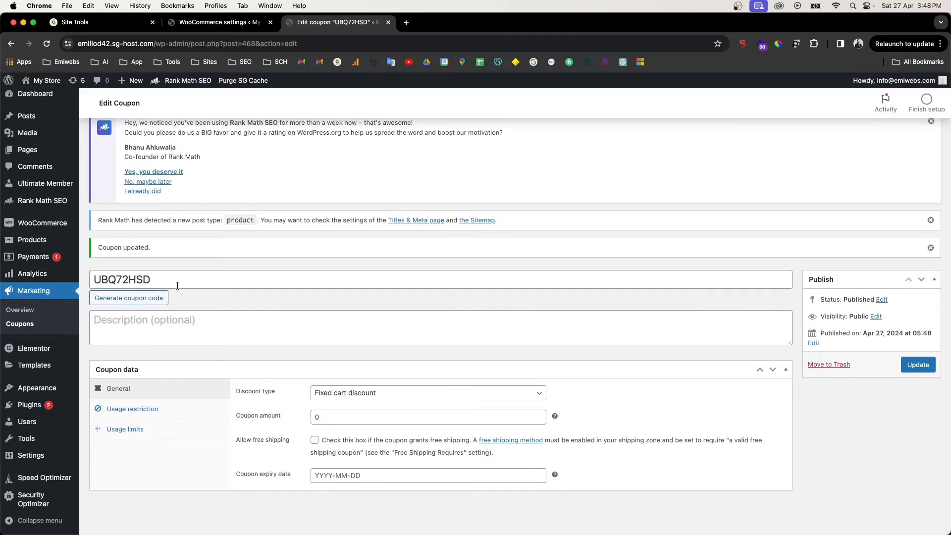
Step: Return to the WooCommerce general settings and examine the currency options, including the list of available currencies
click(218, 23)
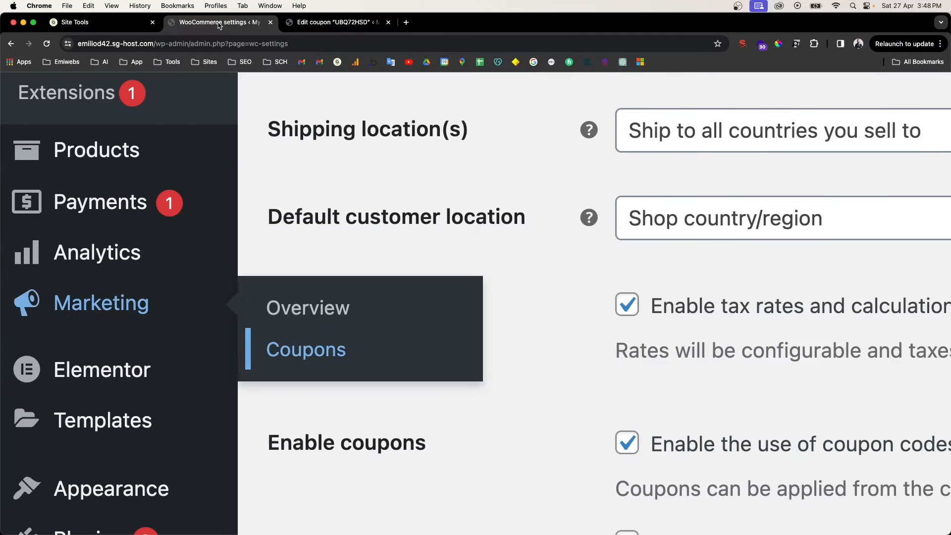
key(super+0)
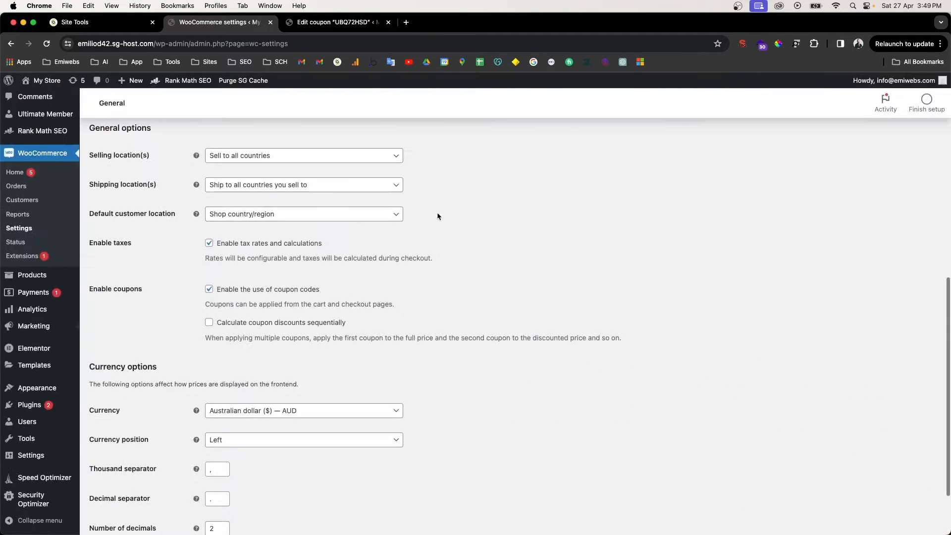
scroll(145, 366, down, 2)
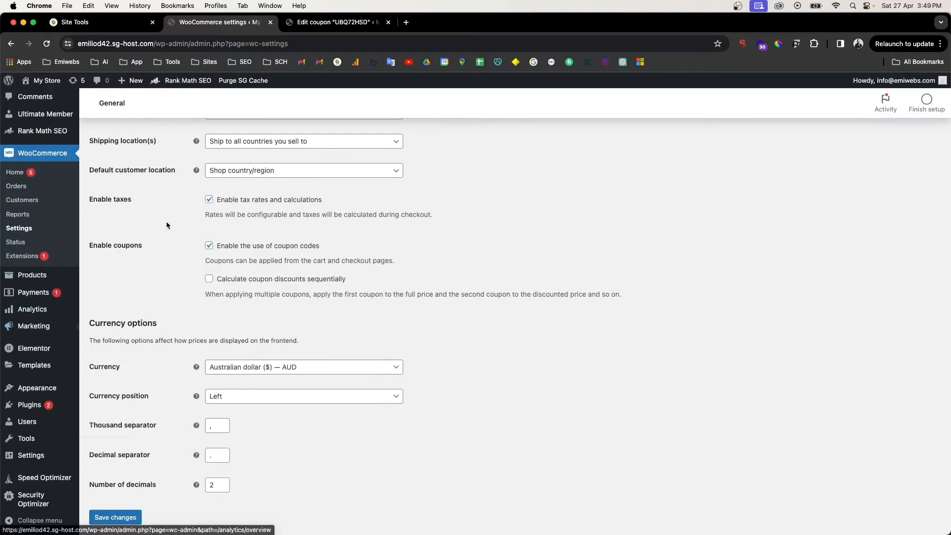
scroll(174, 291, down, 1)
scroll(175, 290, down, 1)
drag(100, 288, 158, 292)
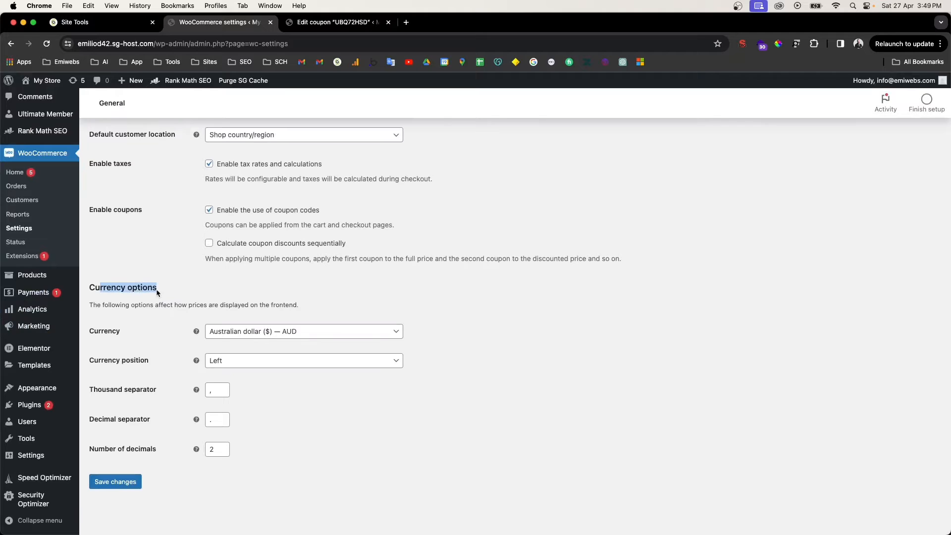
click(275, 337)
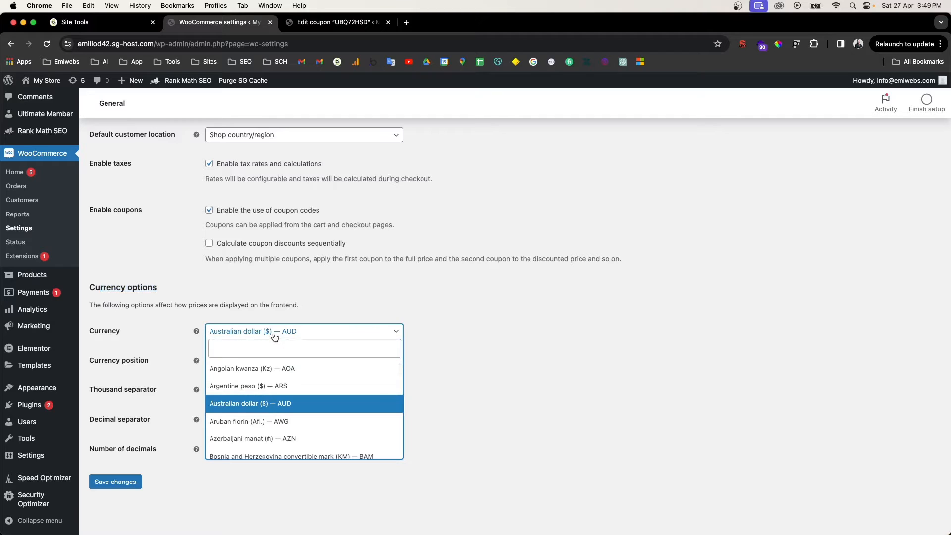
scroll(267, 378, down, 3)
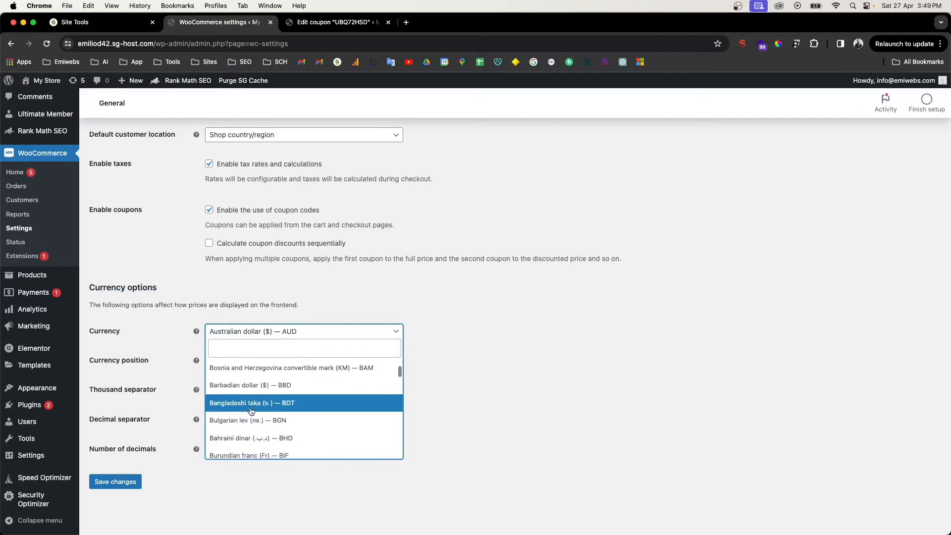
click(235, 281)
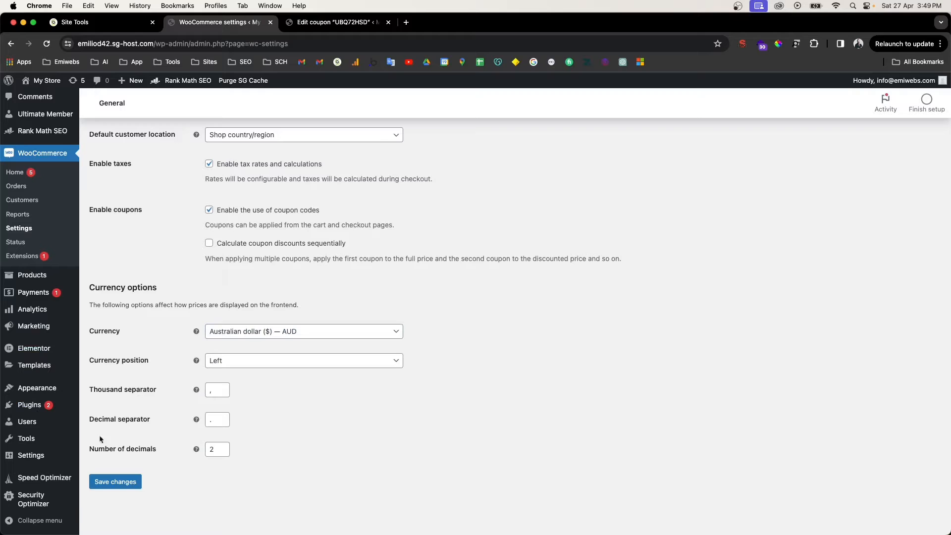
Step: Stay on the general settings to save the changes, and open the Products settings
scroll(139, 297, up, 10)
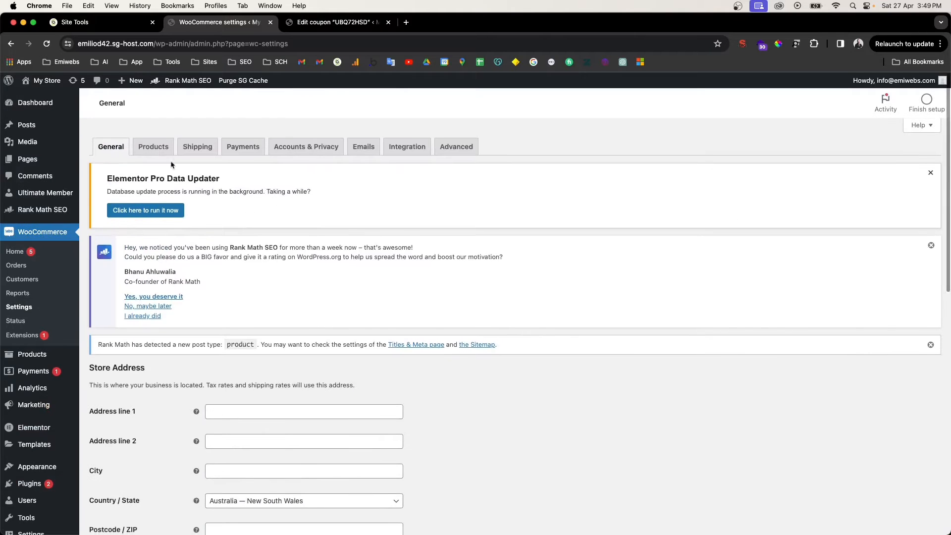
click(154, 146)
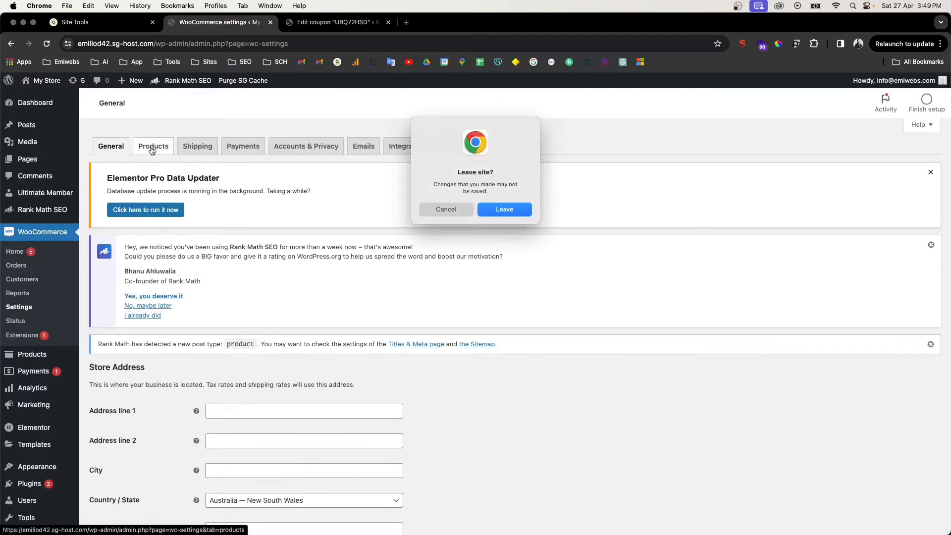
click(445, 210)
scroll(203, 367, down, 10)
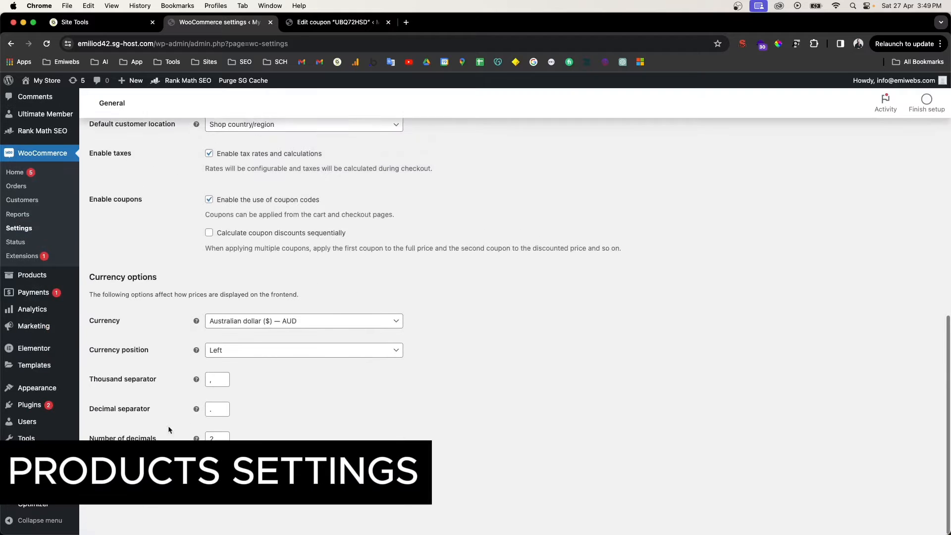
scroll(153, 435, up, 10)
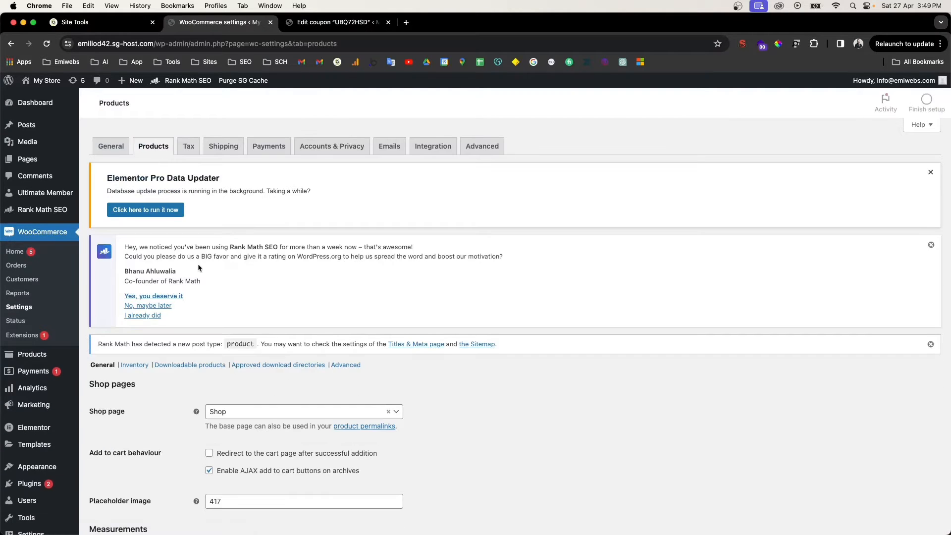
Step: Dismiss the Elementor Pro data updater notice and both Rank Math notices on the Products settings page
scroll(198, 264, down, 1)
scroll(444, 204, up, 1)
scroll(444, 203, up, 1)
click(930, 172)
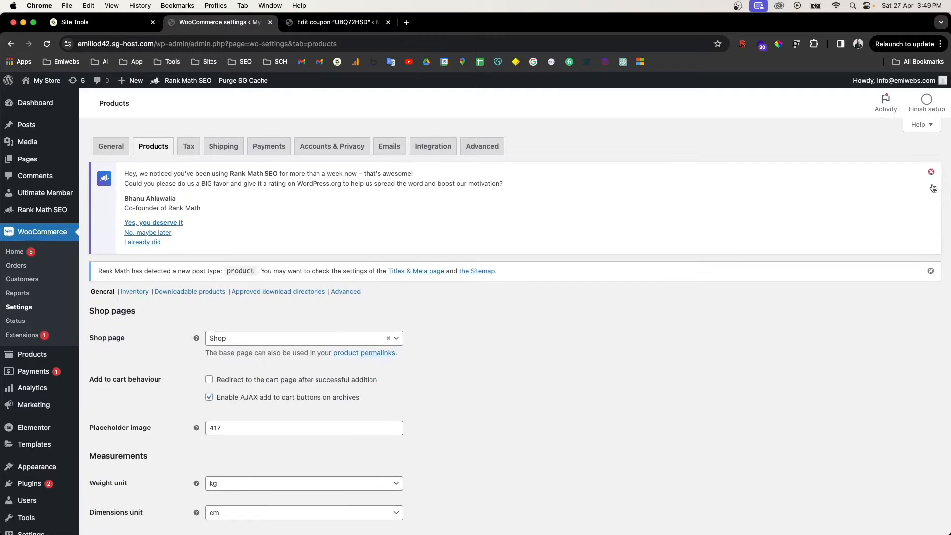
click(931, 171)
click(931, 171)
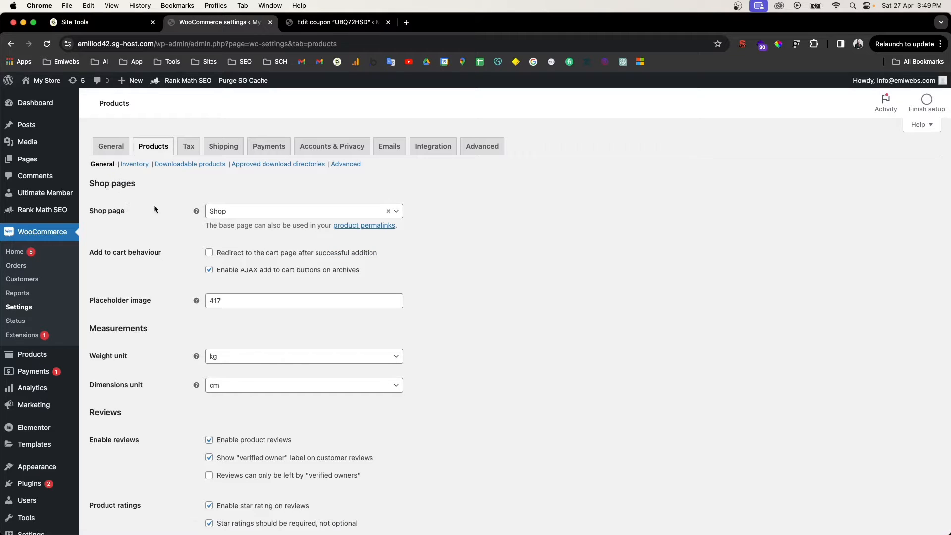
Step: Choose Shop as the shop page and review the option to redirect to the cart after adding a product
click(262, 212)
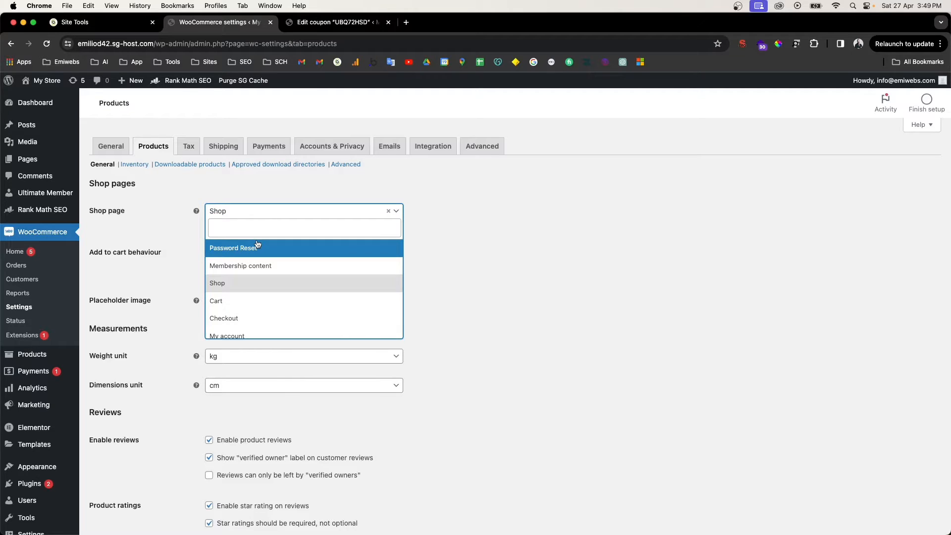
click(243, 291)
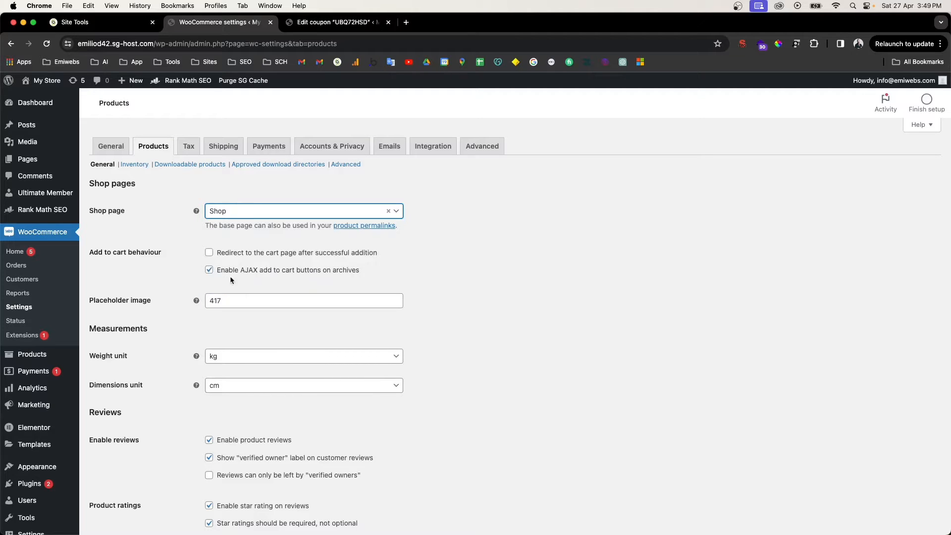
click(94, 258)
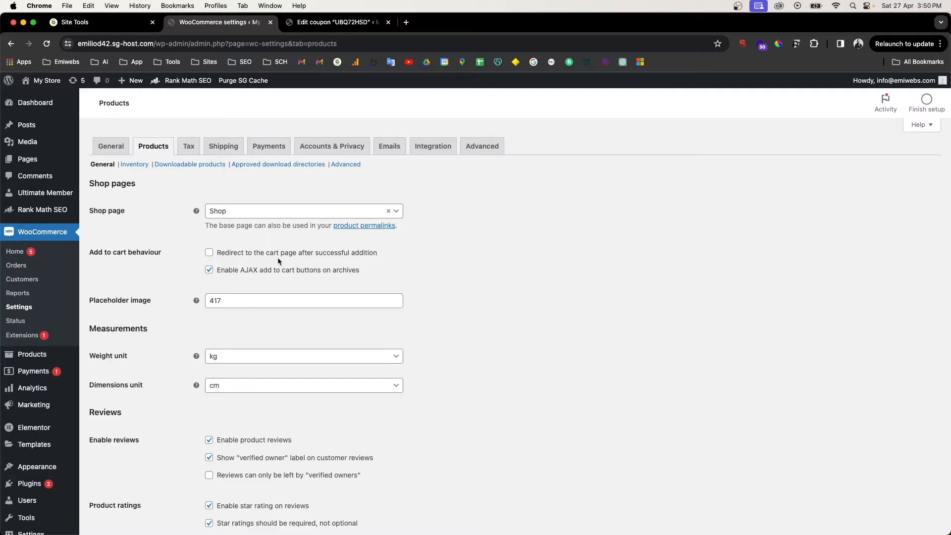
click(254, 256)
scroll(166, 325, down, 1)
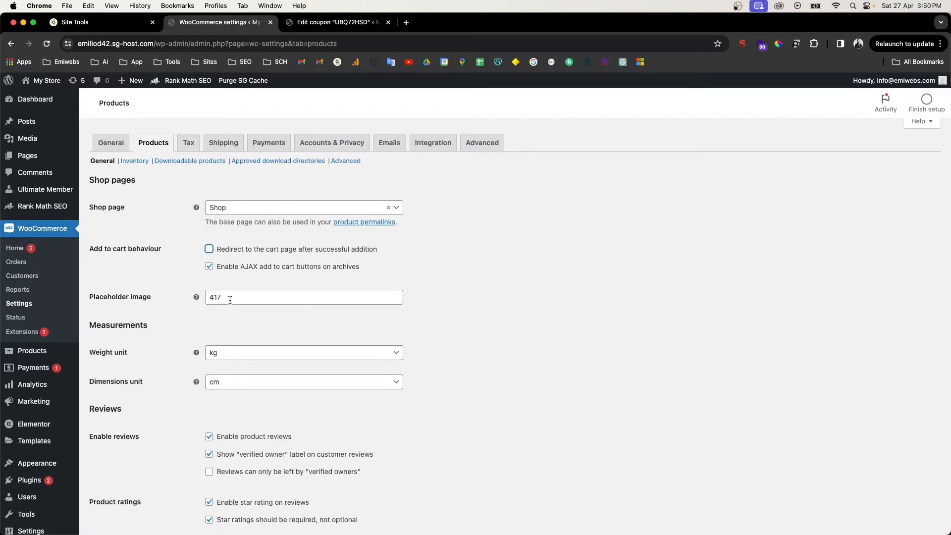
Step: Examine the placeholder image setting for products
drag(228, 299, 151, 340)
click(151, 340)
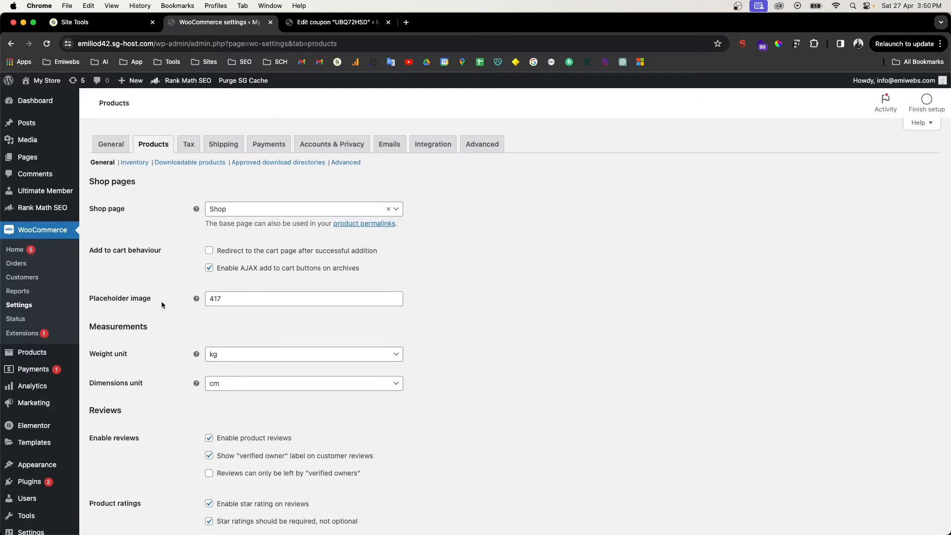
scroll(192, 325, down, 1)
drag(222, 297, 214, 299)
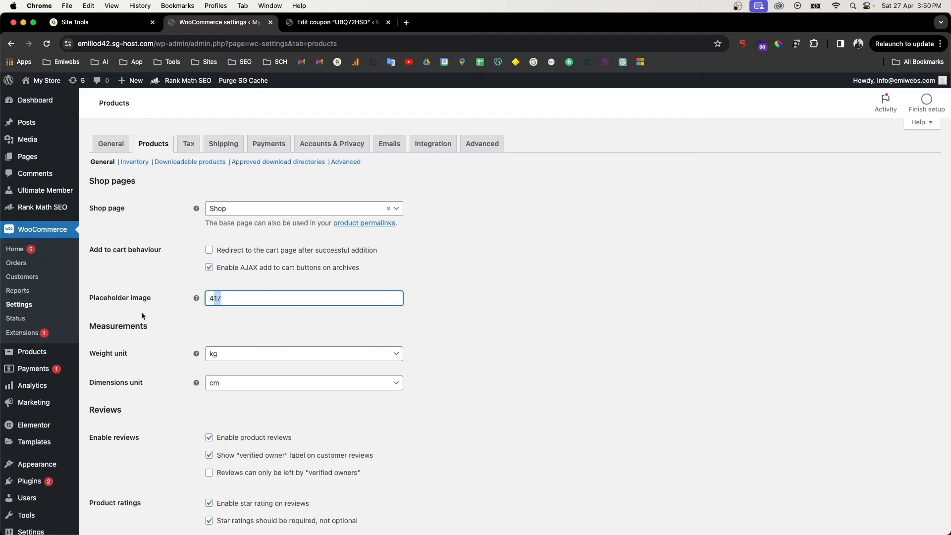
scroll(141, 311, down, 1)
scroll(153, 309, down, 3)
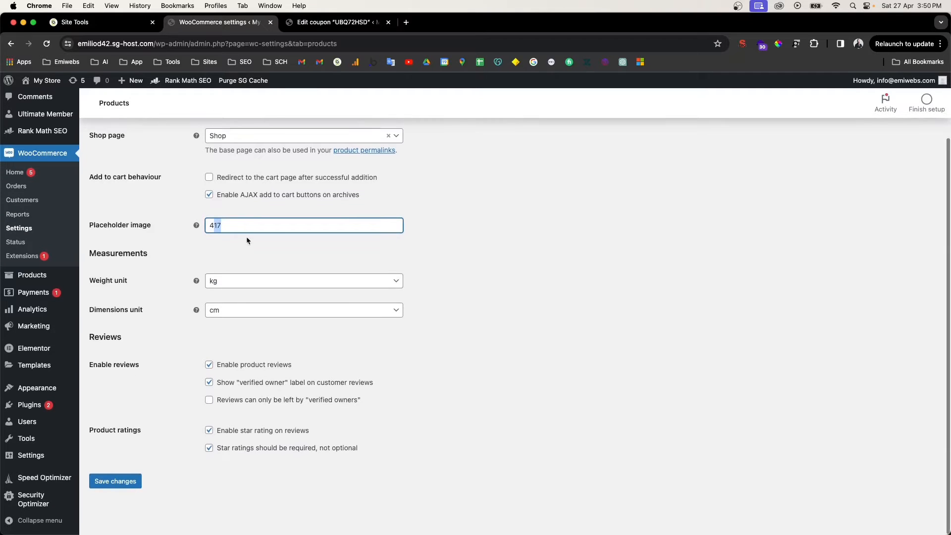
Step: Examine the available weight units and dimension units for product measurements
click(99, 285)
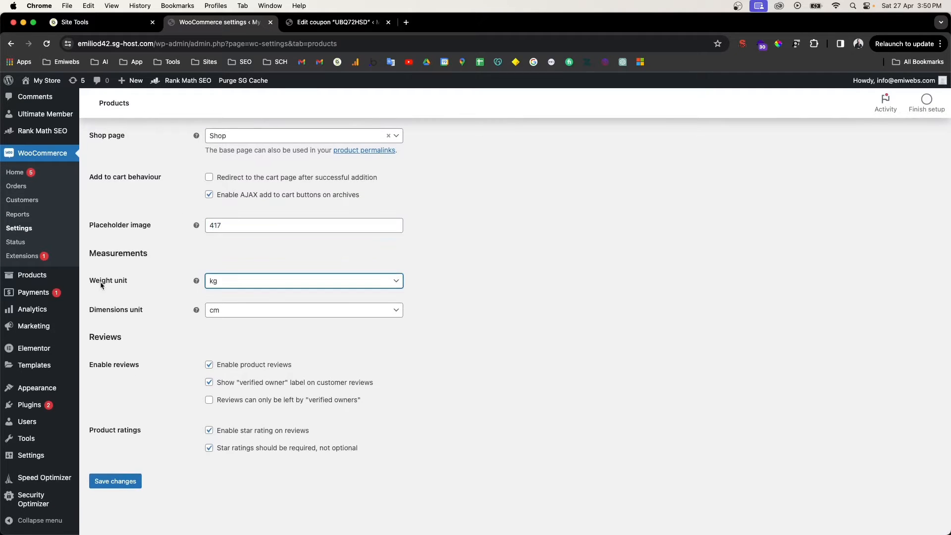
click(238, 287)
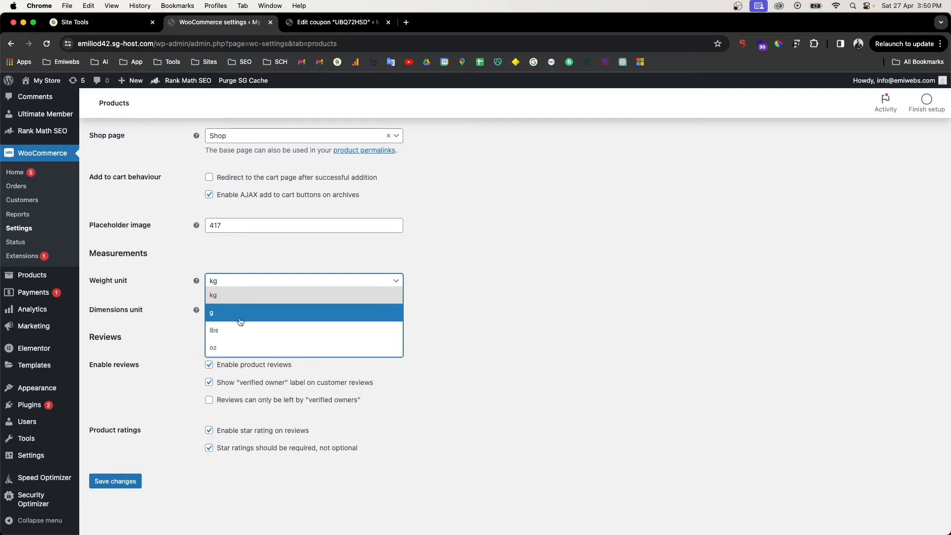
click(145, 330)
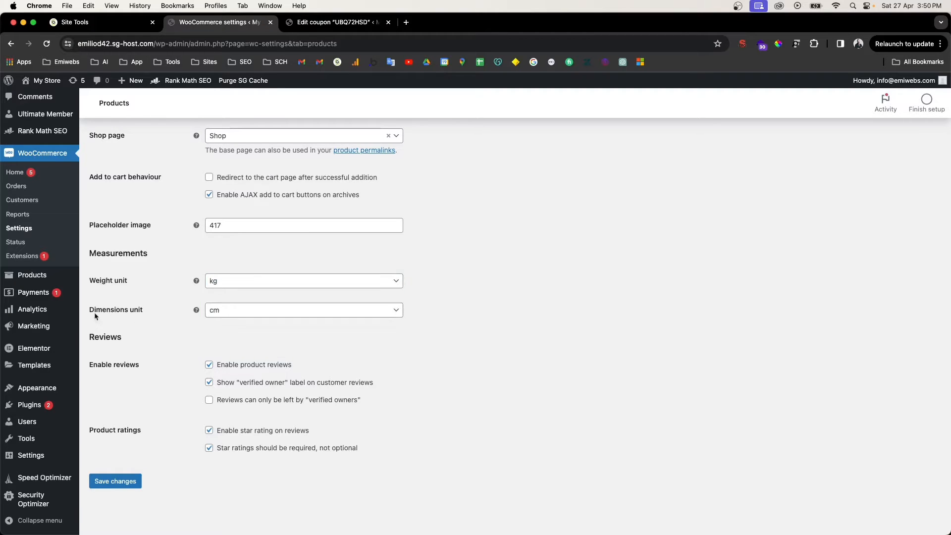
click(222, 312)
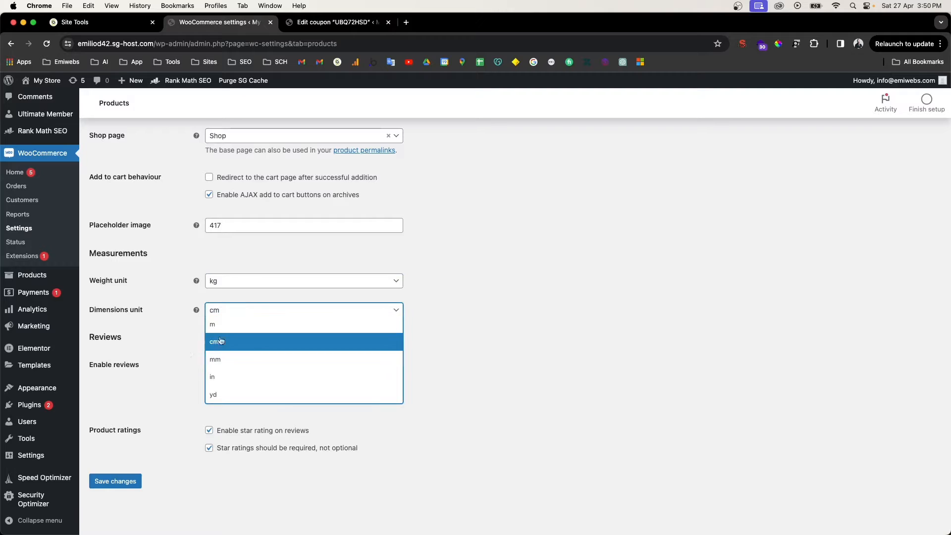
click(184, 351)
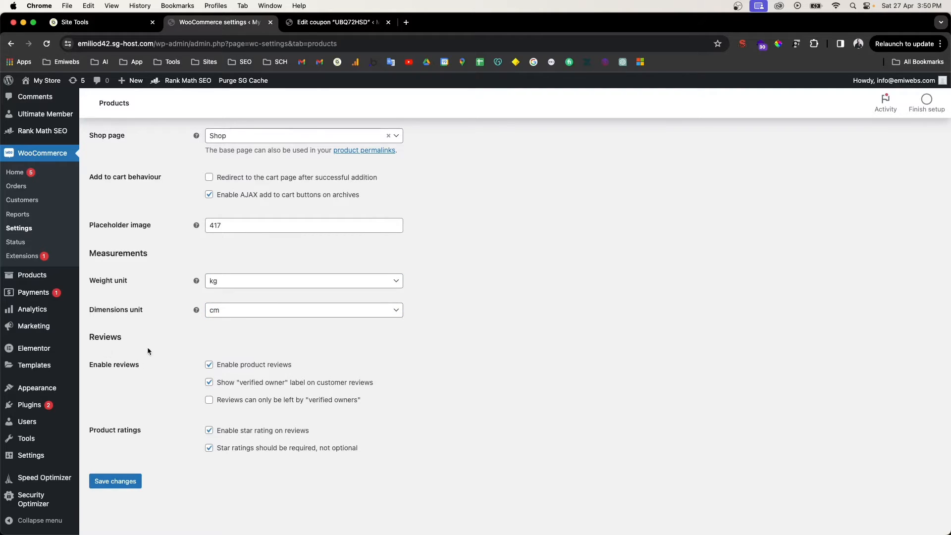
Step: Switch product reviews off and on again, and save the product settings
click(241, 365)
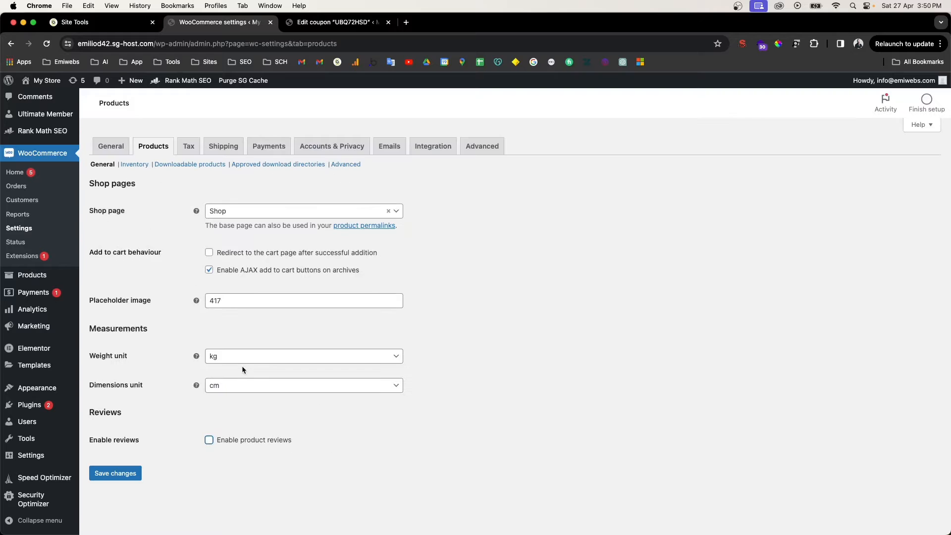
click(224, 442)
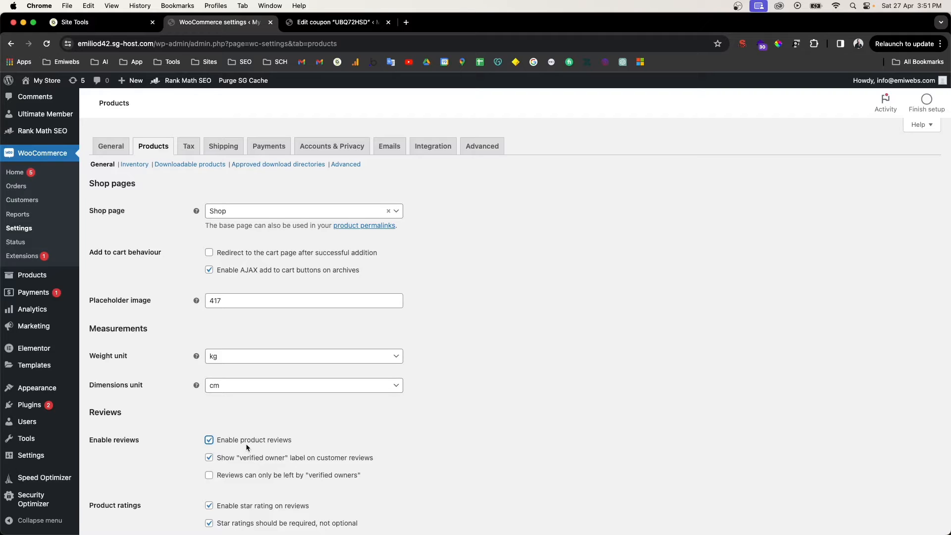
scroll(256, 395, down, 3)
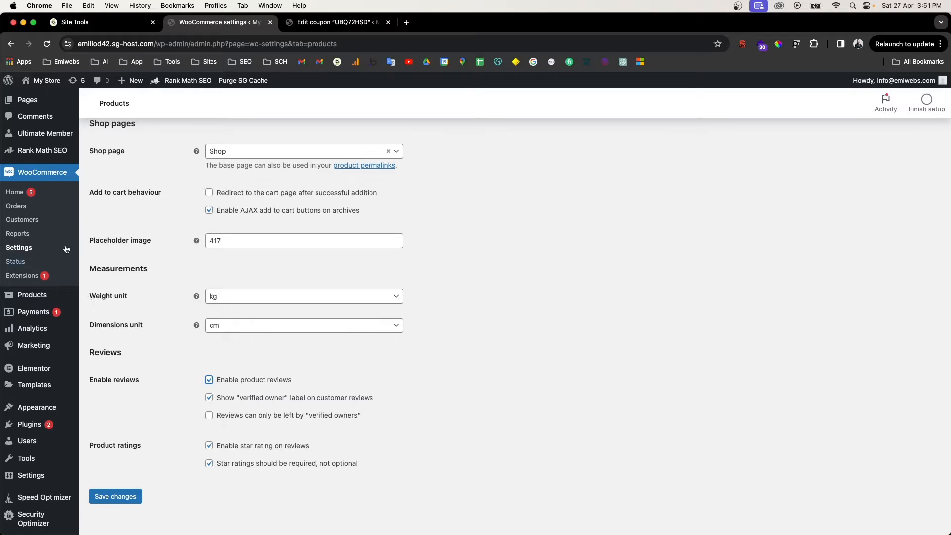
scroll(119, 347, up, 3)
scroll(173, 427, down, 4)
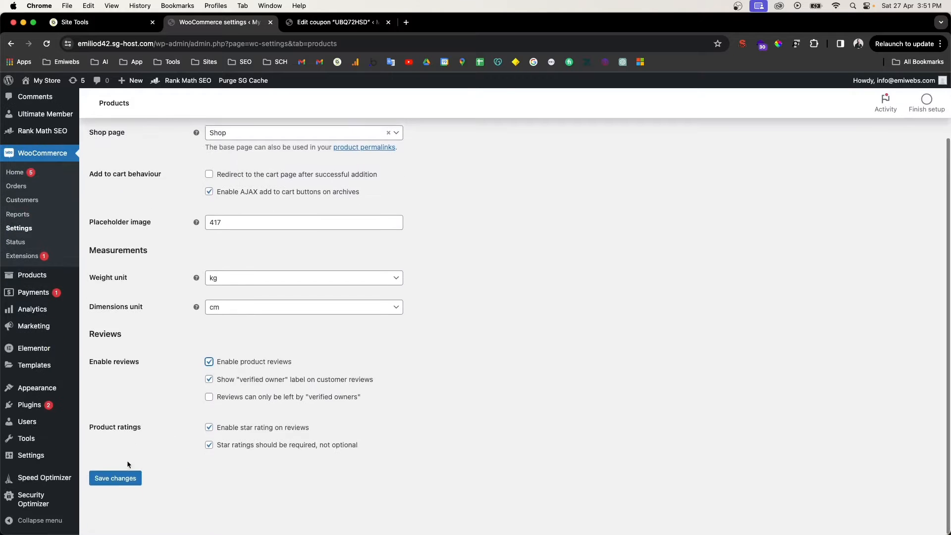
click(116, 481)
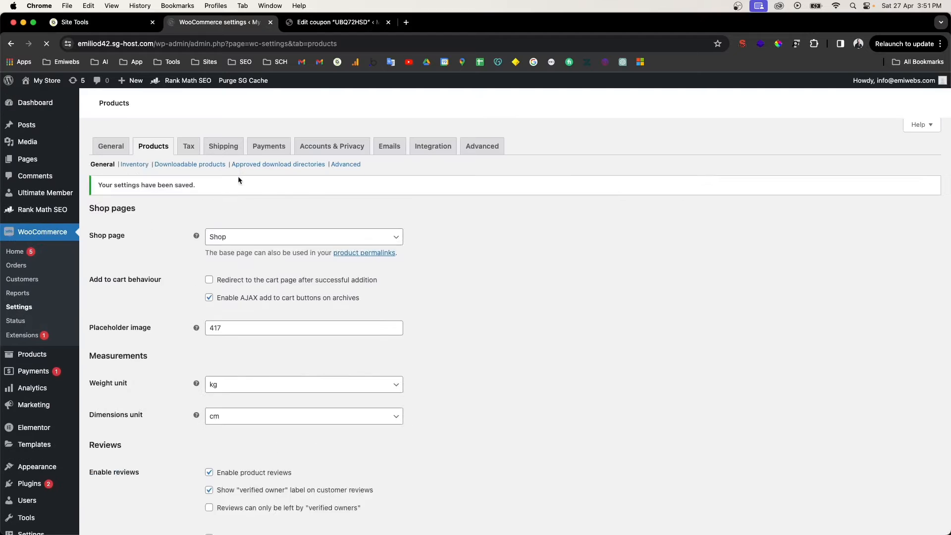
Step: Open the product inventory settings and examine stock management, the hold stock time, the stock notifications and their recipient
click(135, 238)
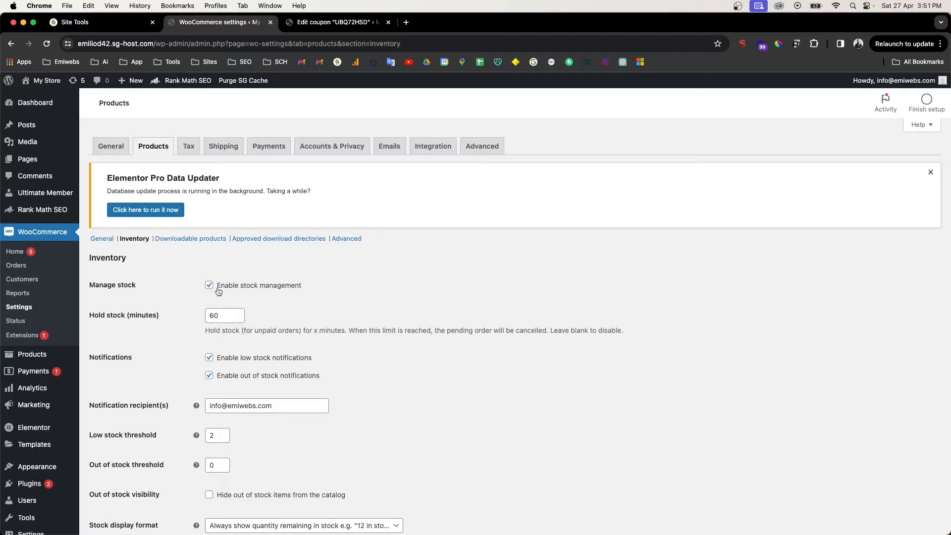
scroll(285, 313, down, 3)
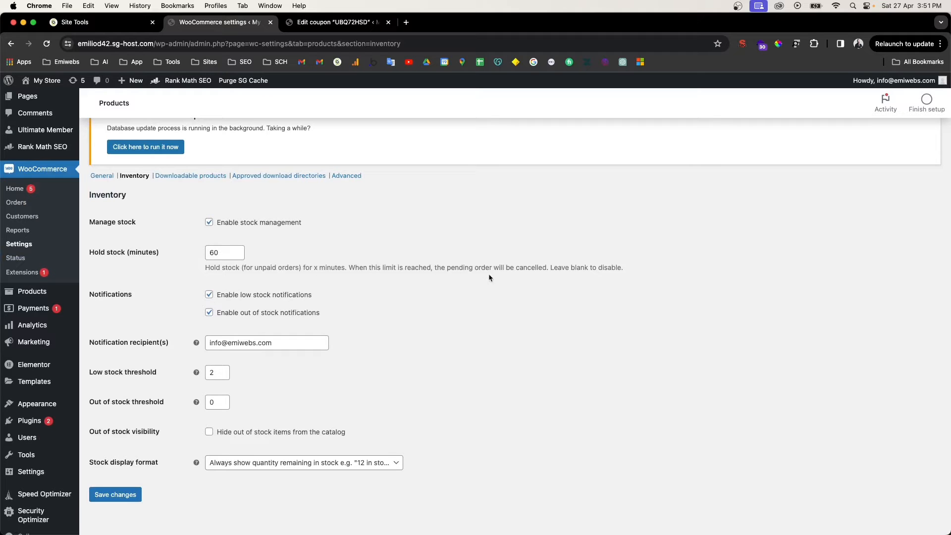
drag(547, 267, 407, 267)
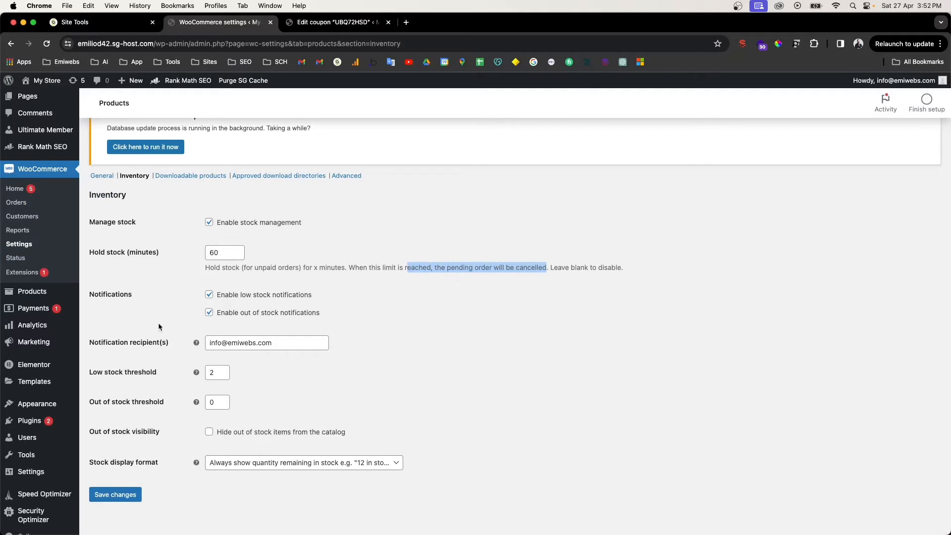
scroll(156, 305, down, 1)
drag(101, 278, 181, 285)
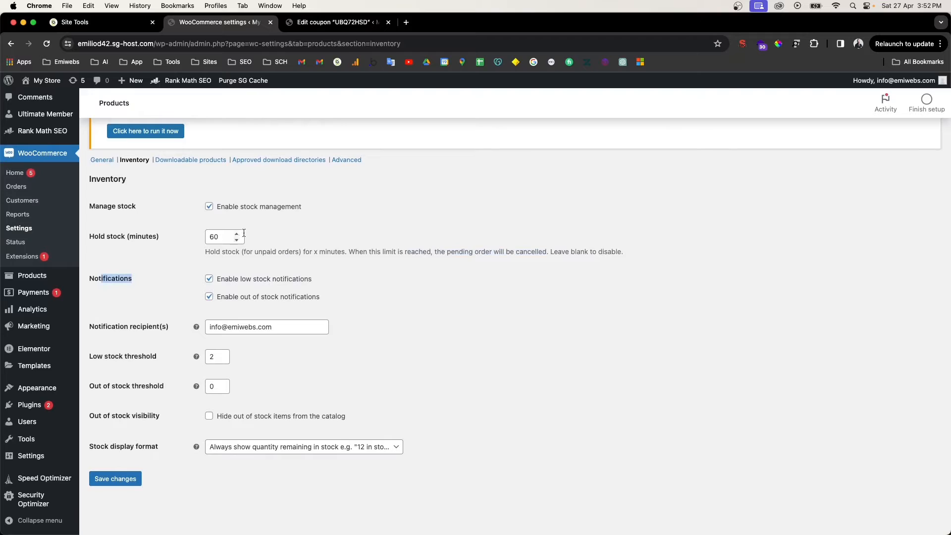
click(222, 240)
click(147, 303)
click(114, 330)
drag(105, 327, 159, 323)
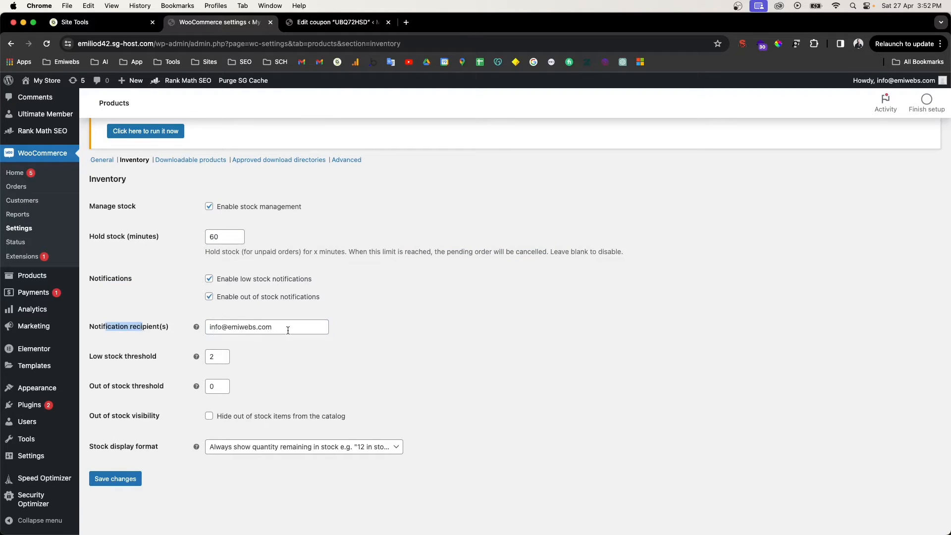
Step: Examine the stock notification recipient and the available stock display formats in the inventory settings
triple_click(288, 329)
click(166, 308)
mouse_move(84, 358)
click(247, 454)
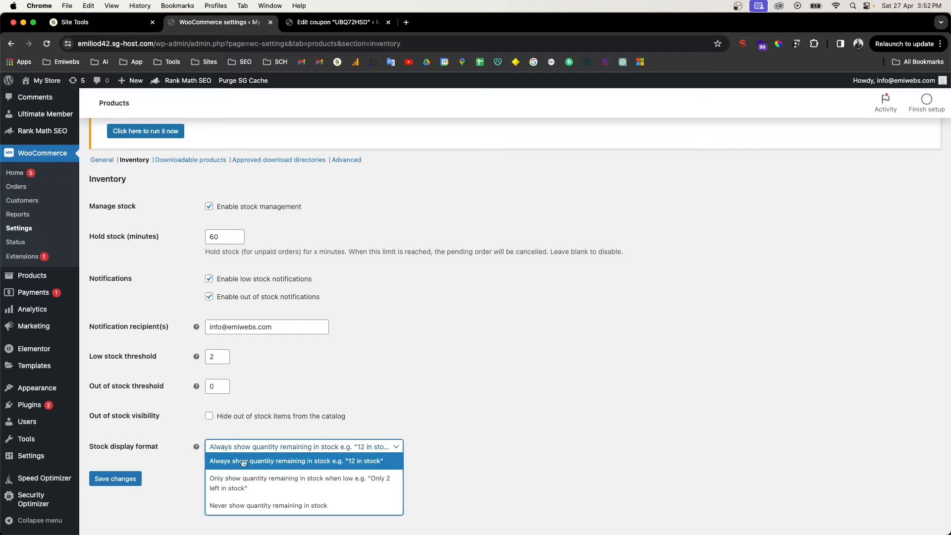
click(123, 450)
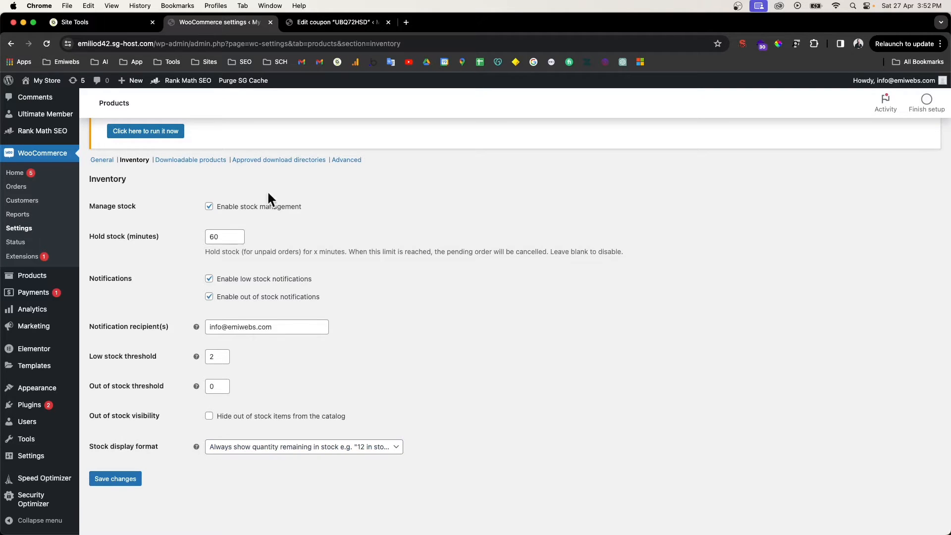
Step: Examine the downloadable products, advanced product and approved download directories settings
click(188, 192)
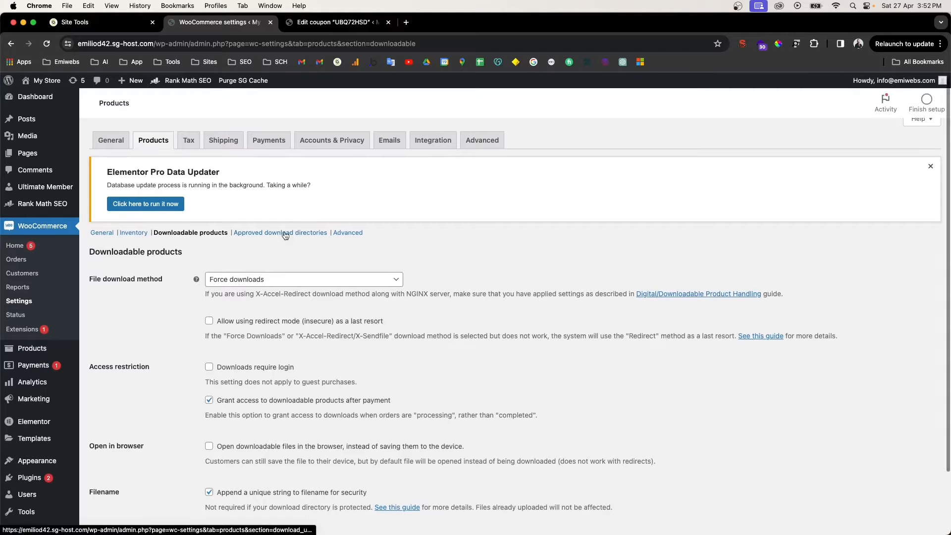
scroll(285, 233, down, 1)
scroll(280, 320, down, 3)
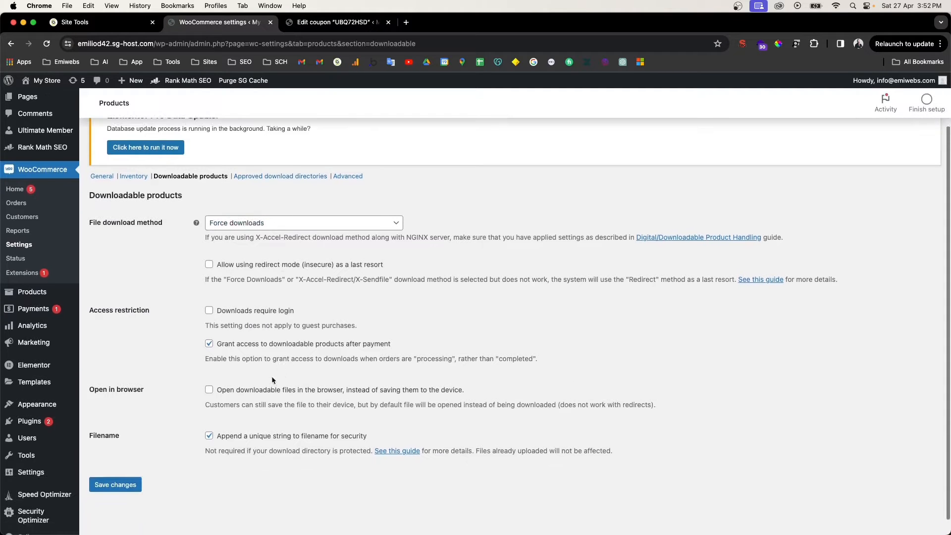
click(305, 162)
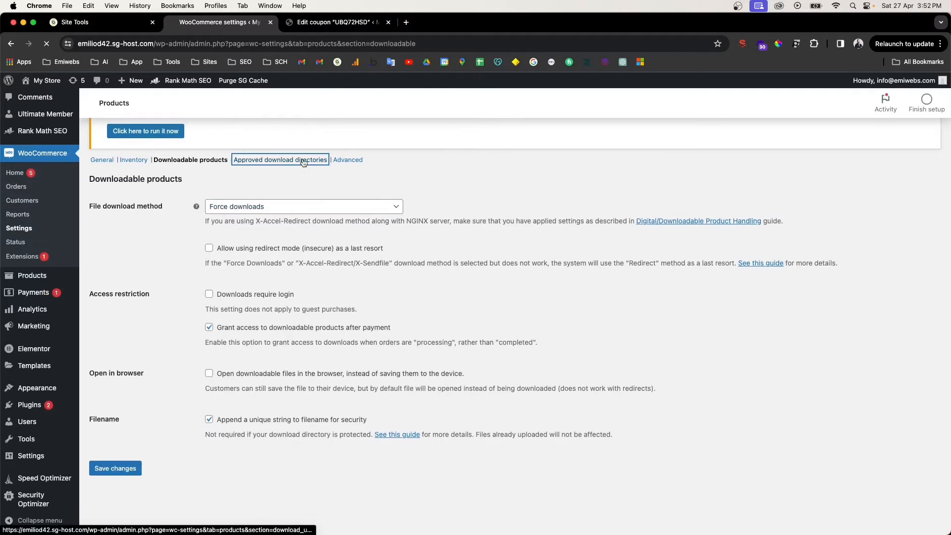
click(347, 239)
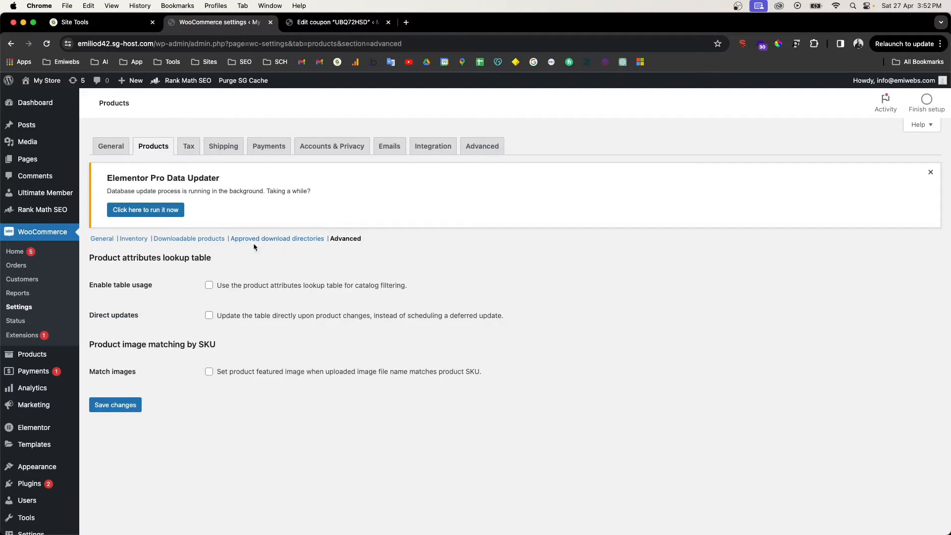
click(288, 239)
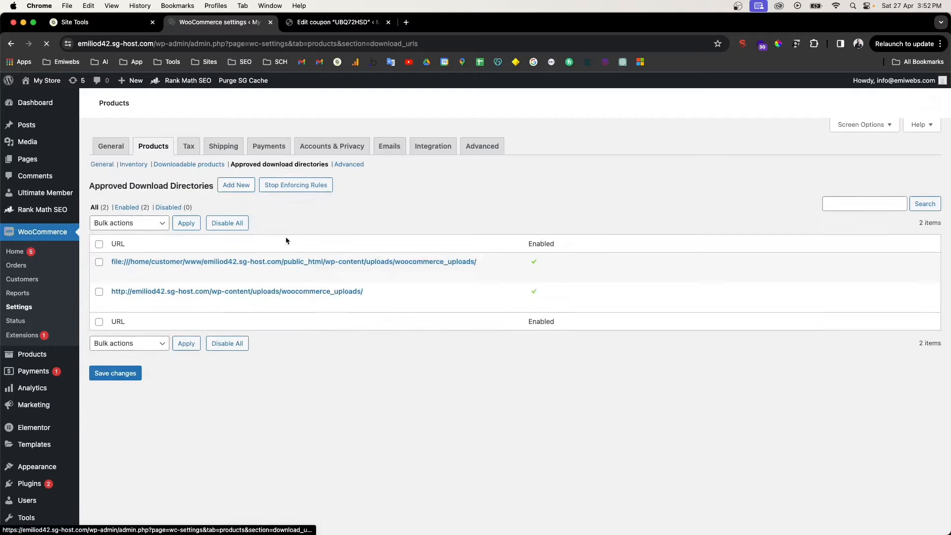
Step: Return to the general product settings and save them
click(102, 238)
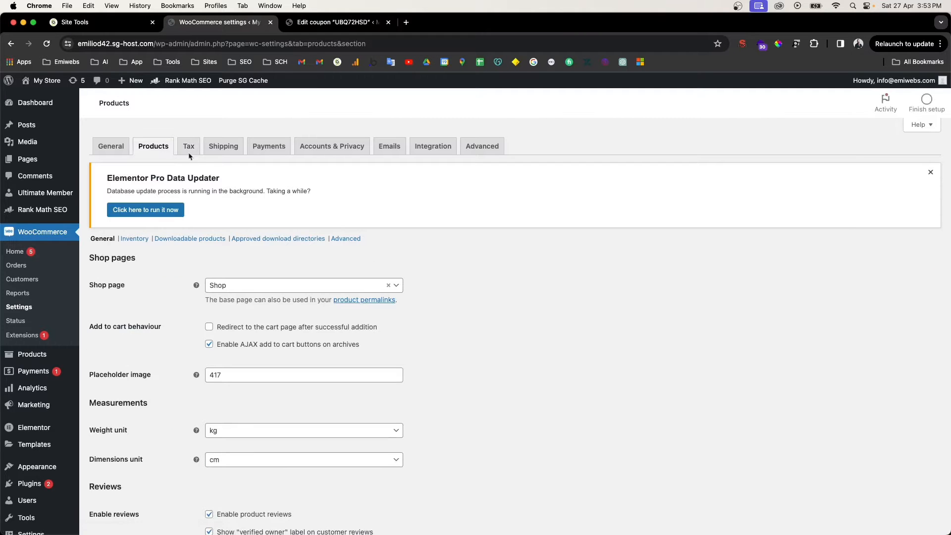
click(154, 146)
scroll(475, 298, down, 5)
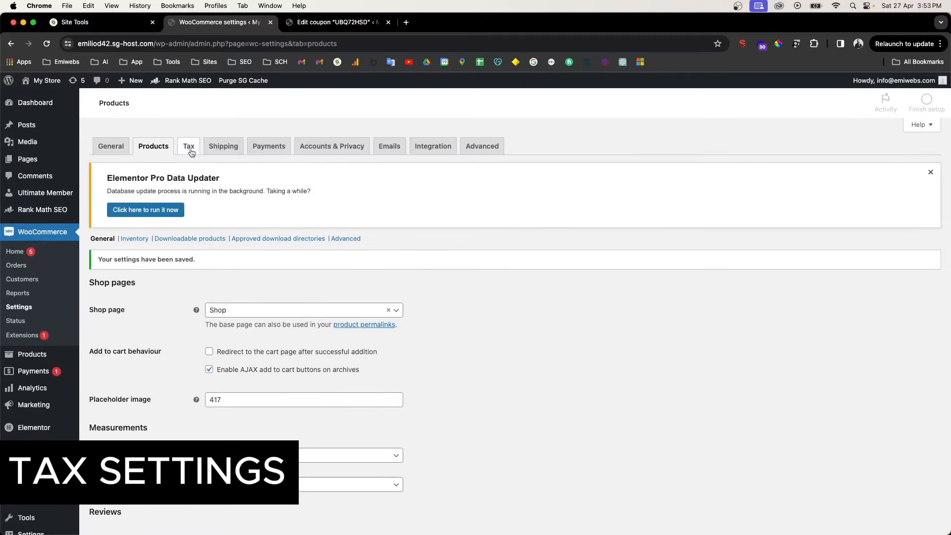
Step: Open the tax settings and examine the tax options, from price entry to the display of tax totals
click(189, 147)
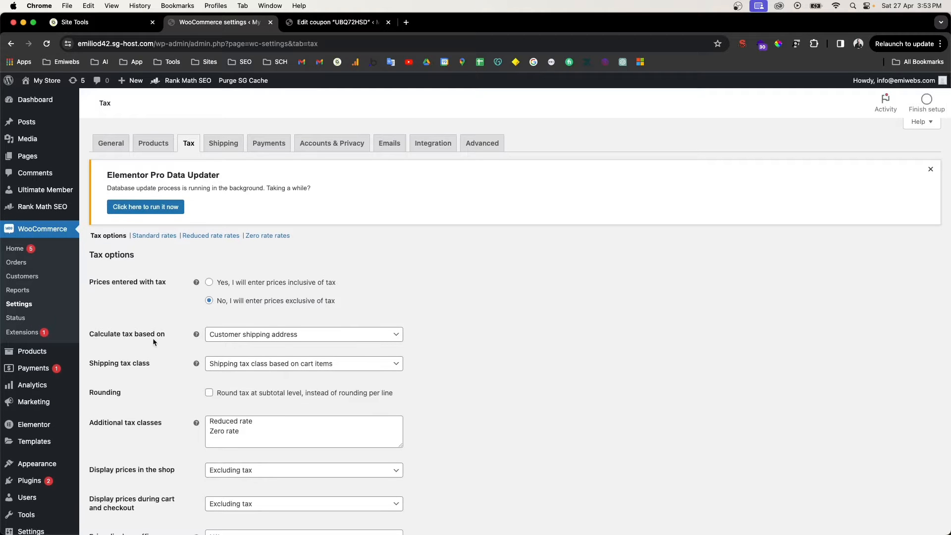
scroll(153, 339, down, 2)
scroll(156, 339, down, 1)
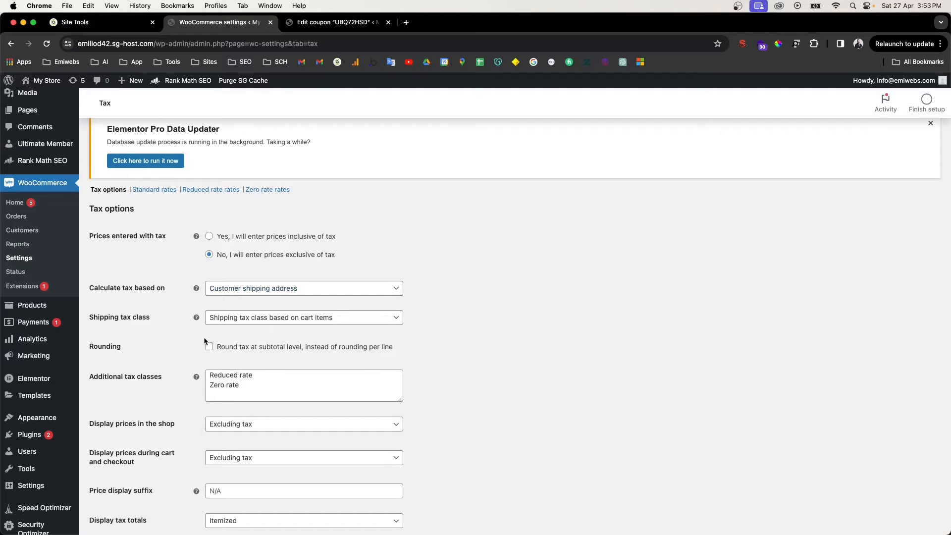
scroll(204, 336, down, 3)
scroll(153, 258, up, 3)
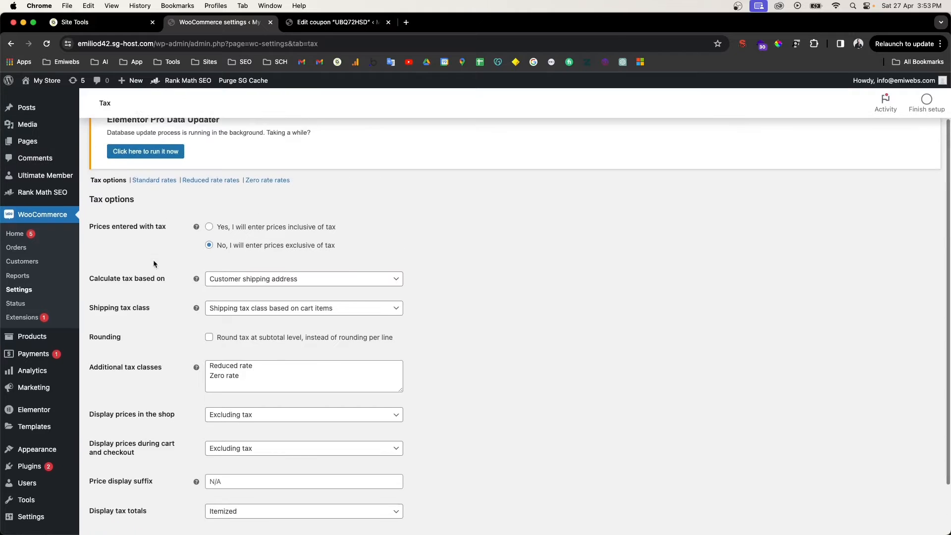
Step: Check the standard and reduced rate tax tables, and return to the tax options
click(154, 196)
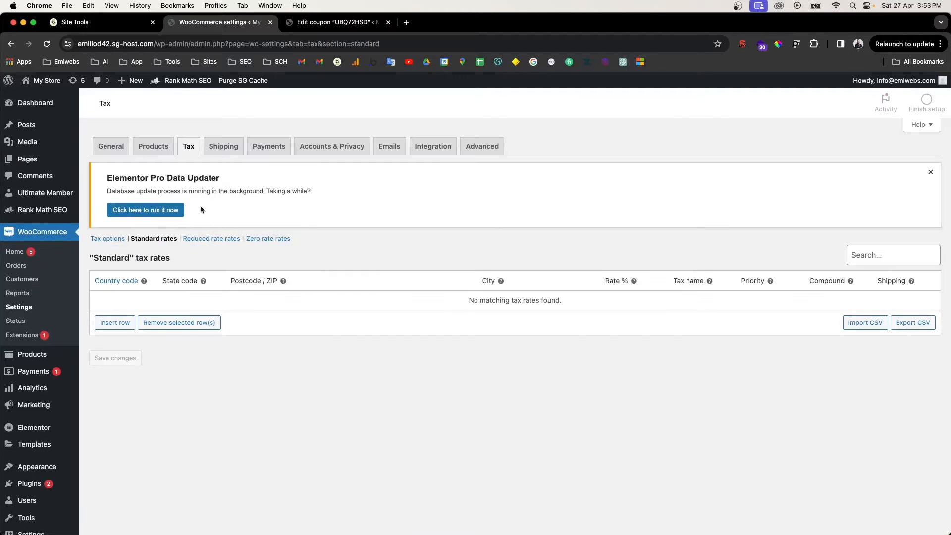
click(210, 239)
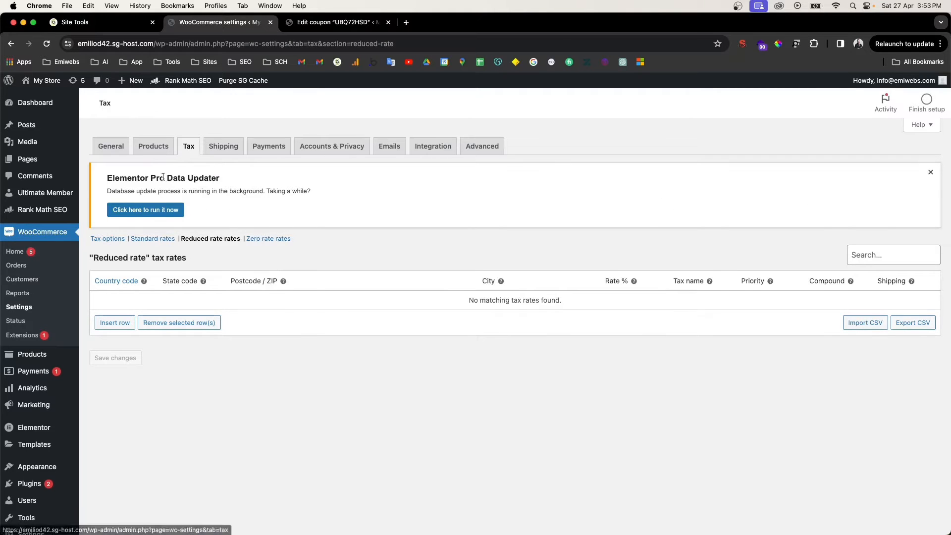
click(107, 238)
Step: Add a new shipping zone in the shipping settings and name it Australia
click(211, 148)
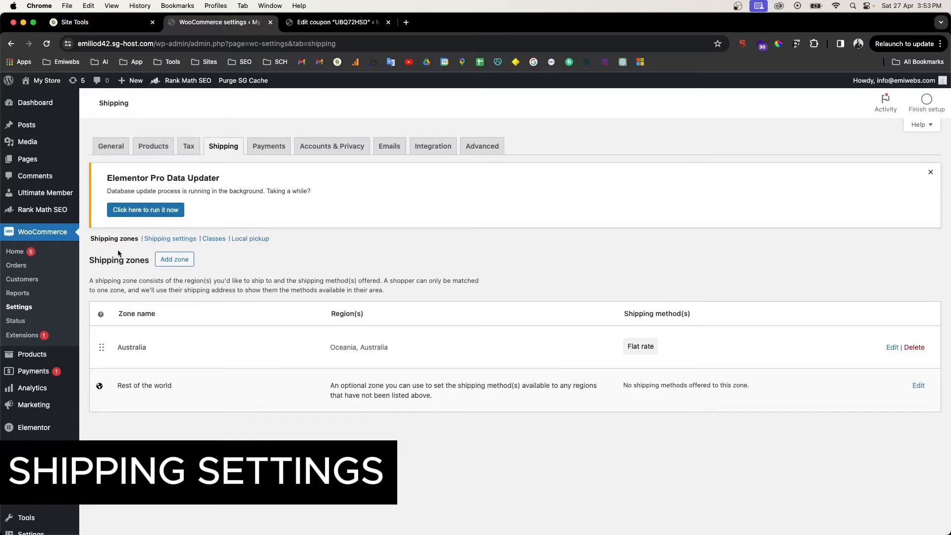
click(176, 266)
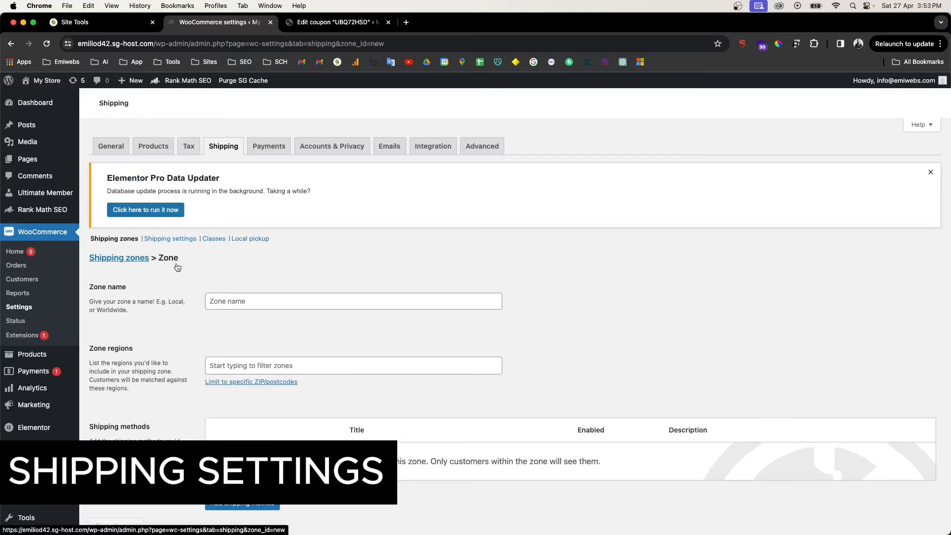
click(248, 303)
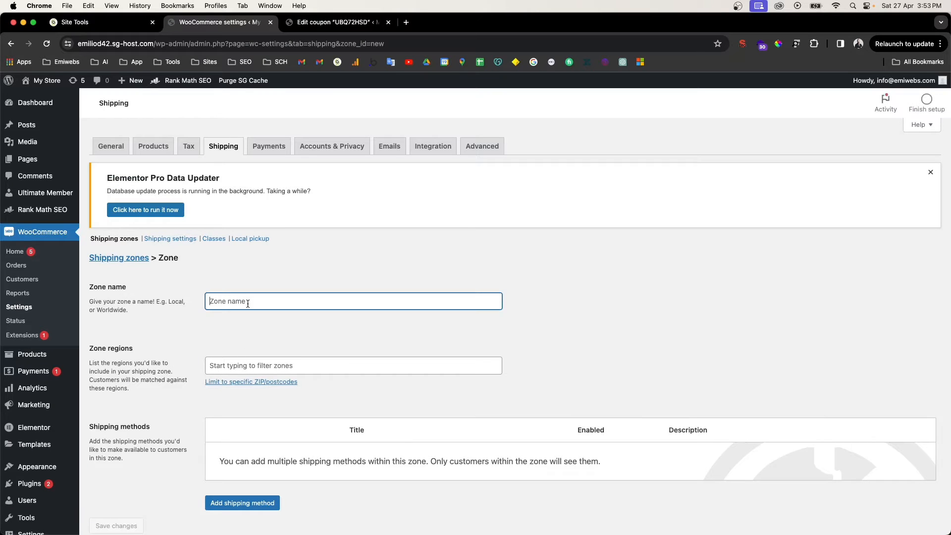
text(Australia)
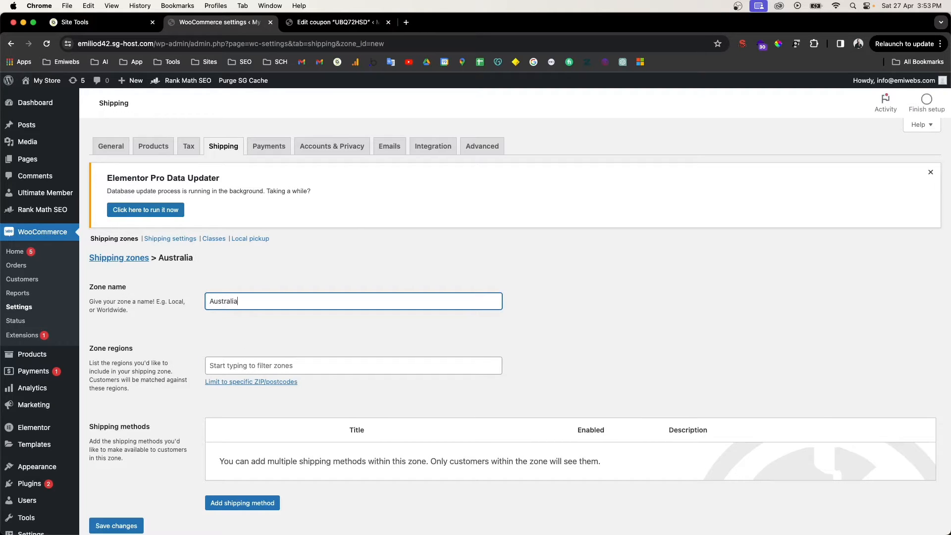
Step: Try Oceania and Australia as regions for the shipping zone, and remove both selections
click(237, 361)
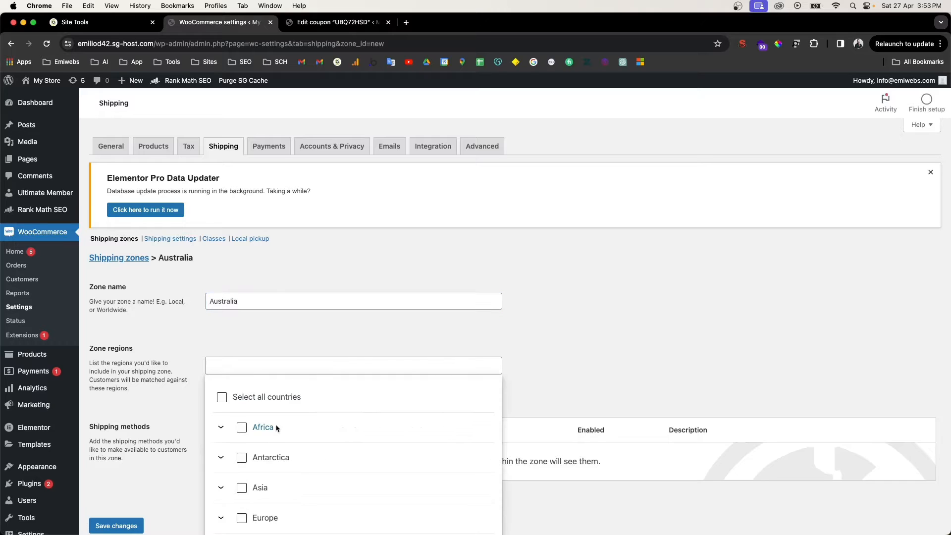
scroll(262, 420, down, 2)
scroll(248, 421, up, 2)
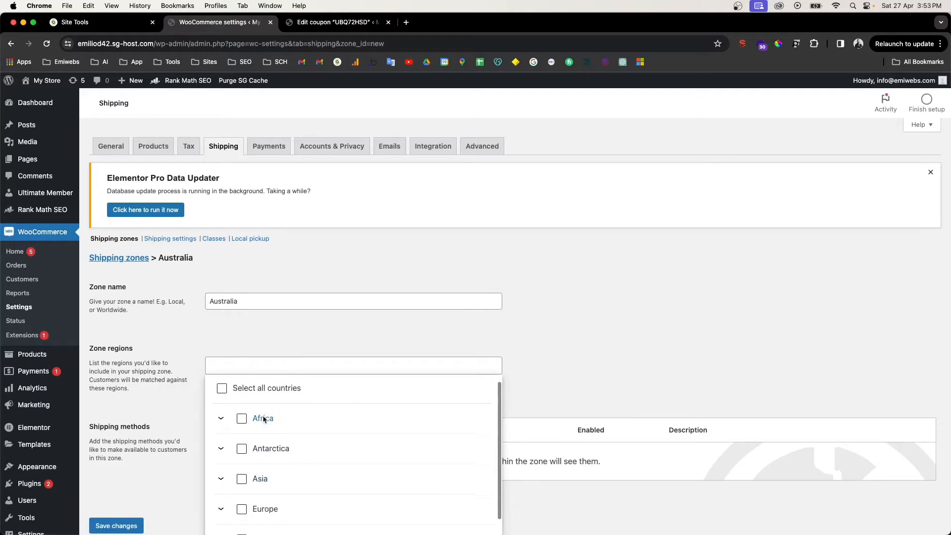
scroll(236, 424, down, 2)
scroll(240, 426, down, 5)
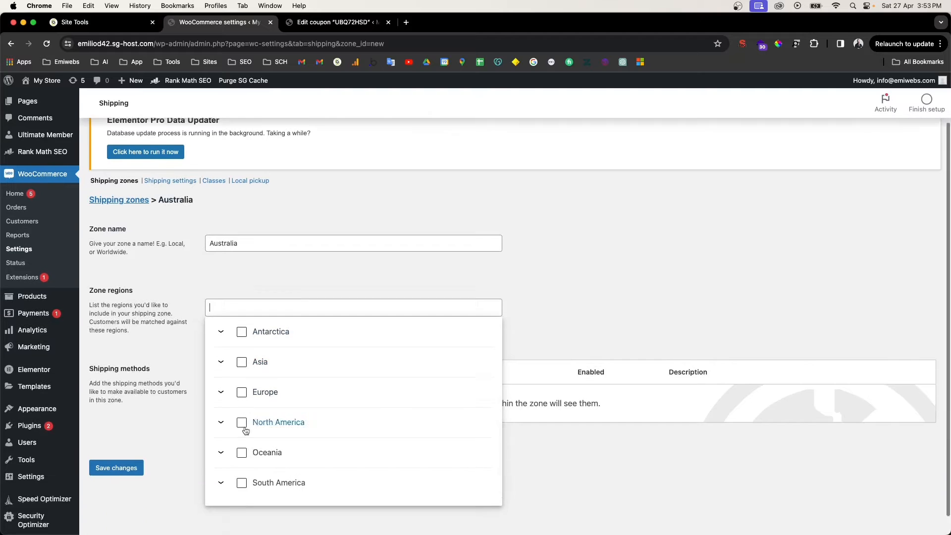
click(243, 429)
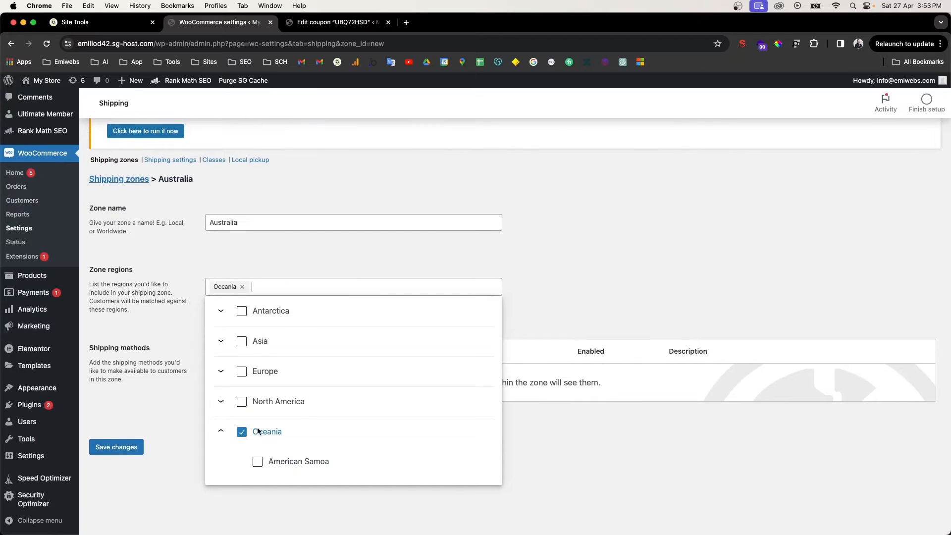
scroll(271, 437, down, 3)
click(257, 370)
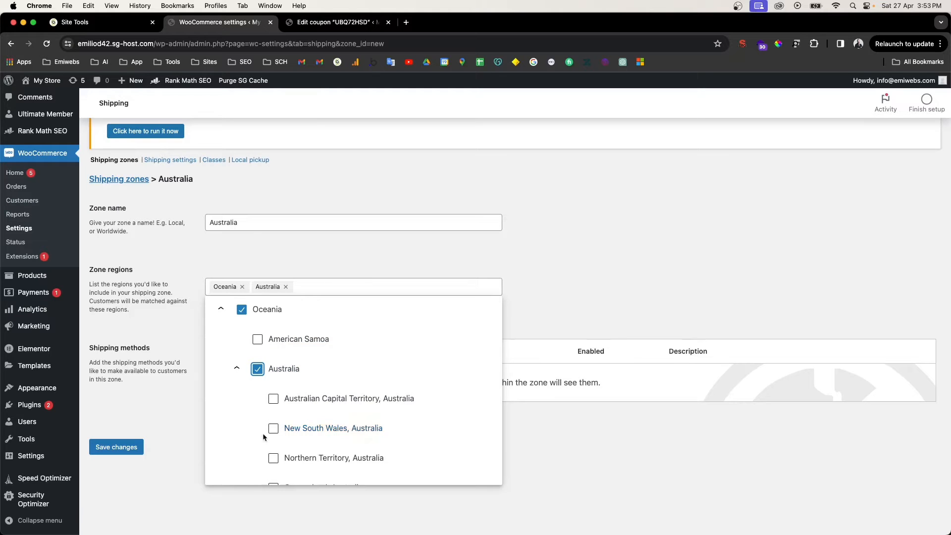
click(258, 369)
click(243, 288)
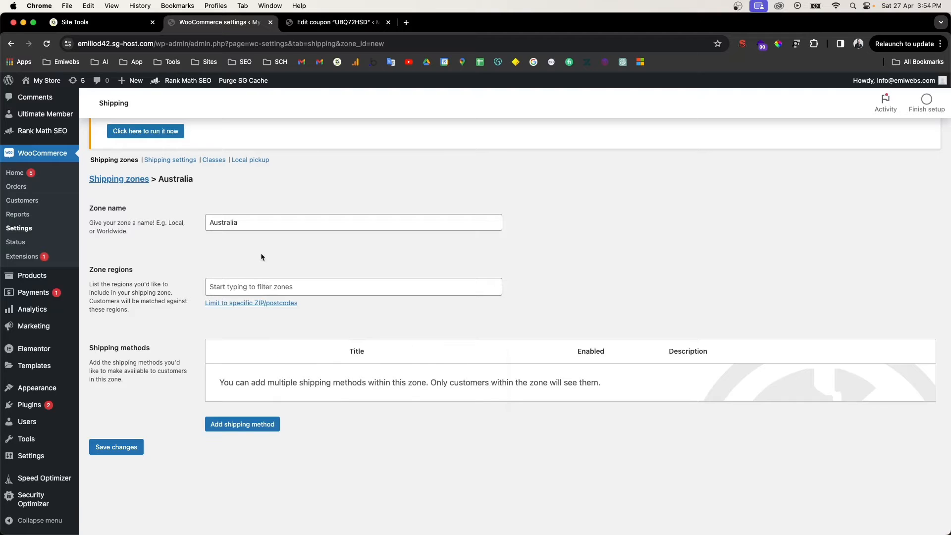
Step: Rename the shipping zone as World wide
double_click(225, 223)
text(Word)
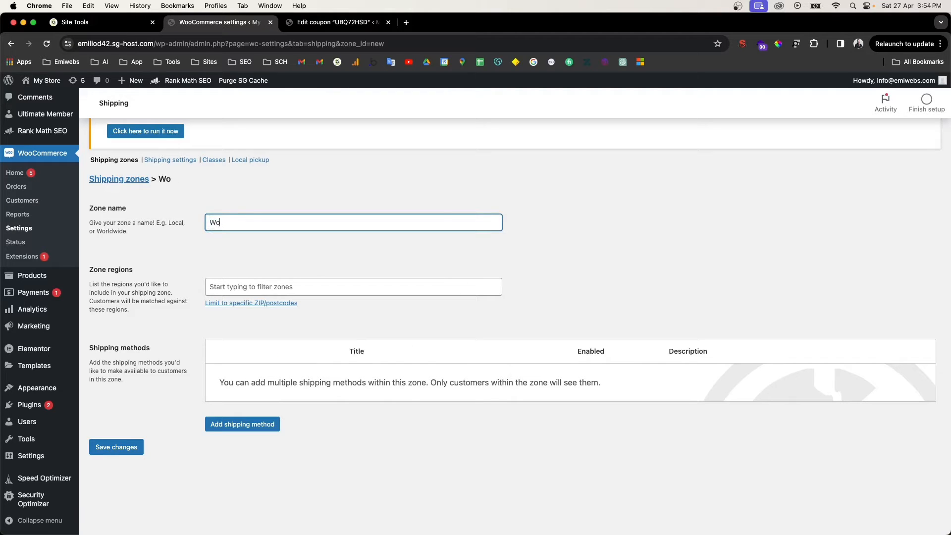
key(BackSpace)
text(dl)
key(BackSpace)
key(BackSpace)
text(ld wide)
Step: Add a taxable flat rate shipping method costing $19 to the World wide zone and save it
click(239, 423)
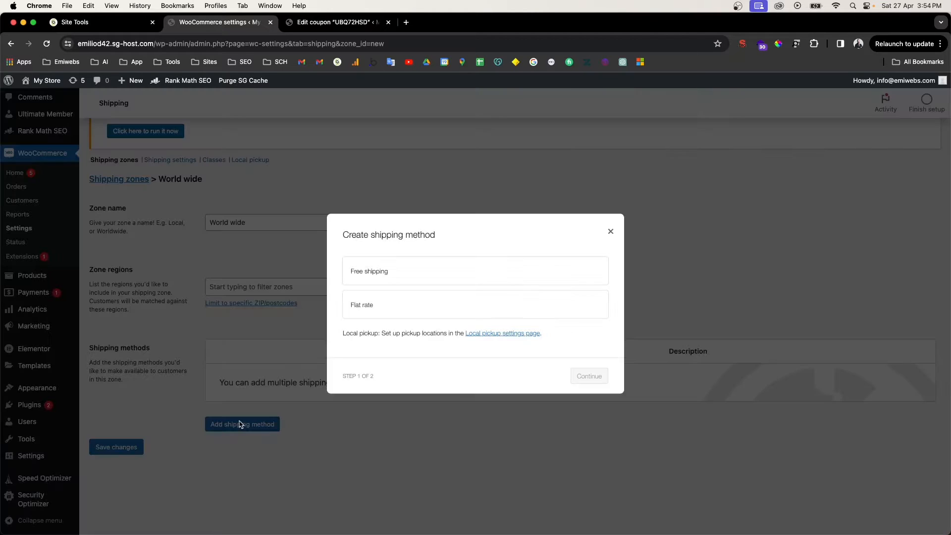
click(418, 275)
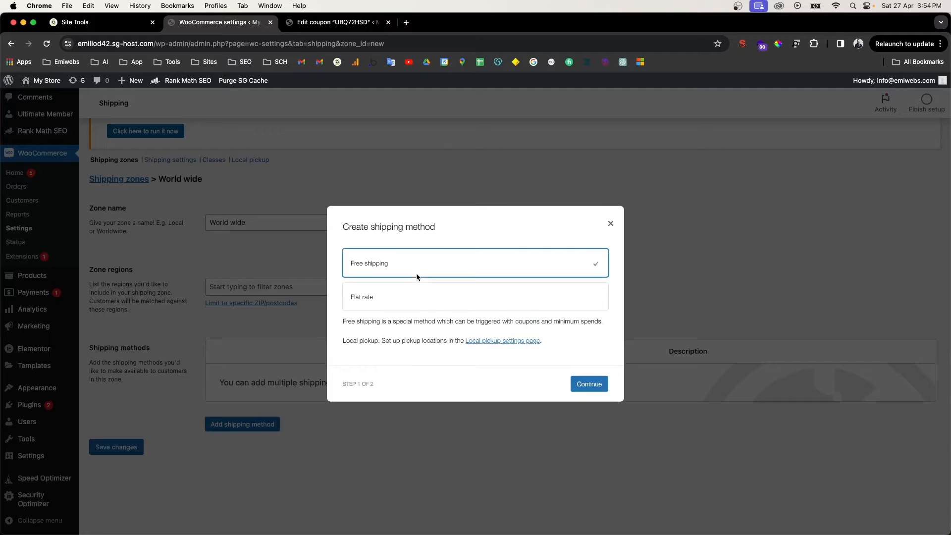
click(402, 300)
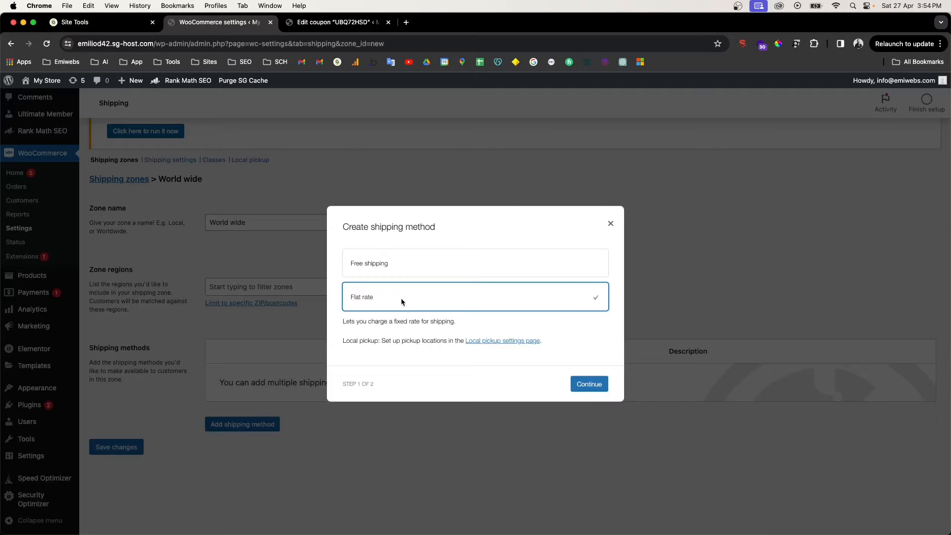
click(578, 385)
double_click(362, 350)
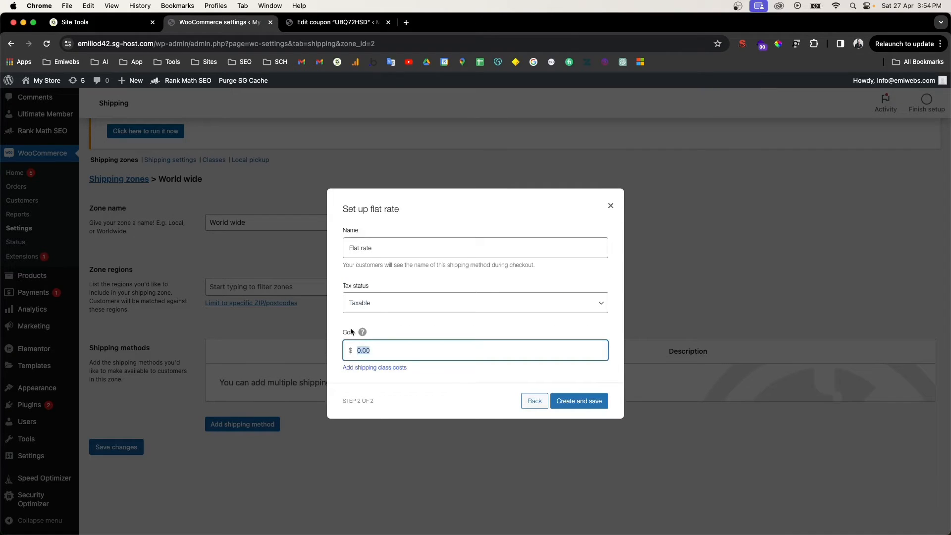
drag(361, 353, 346, 342)
text(19)
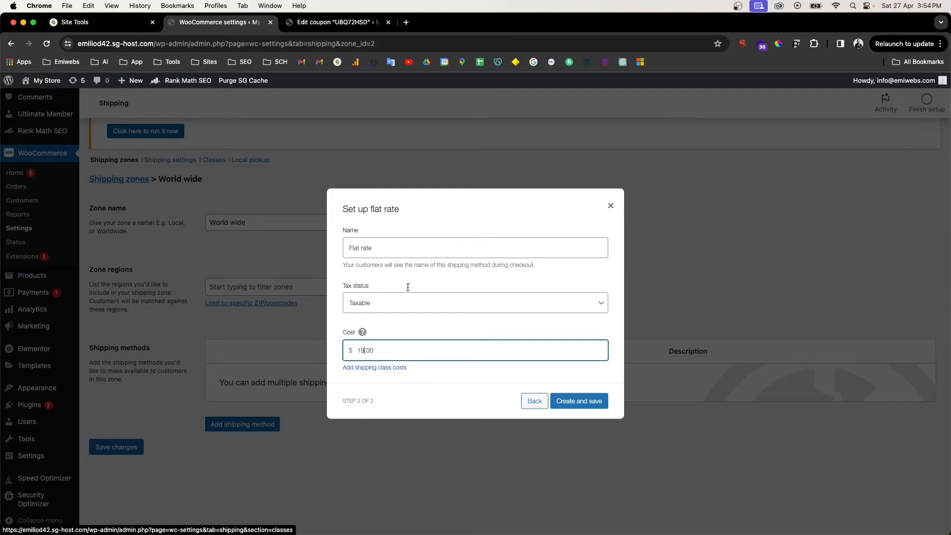
click(575, 405)
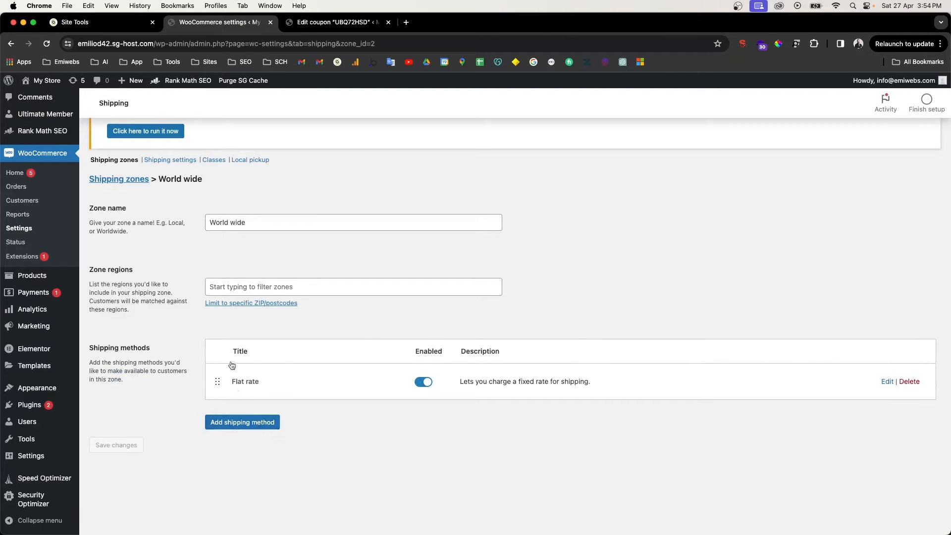
Step: In the shipping settings, leave hiding of shipping costs off, default the destination to the customer billing address, and save
click(177, 160)
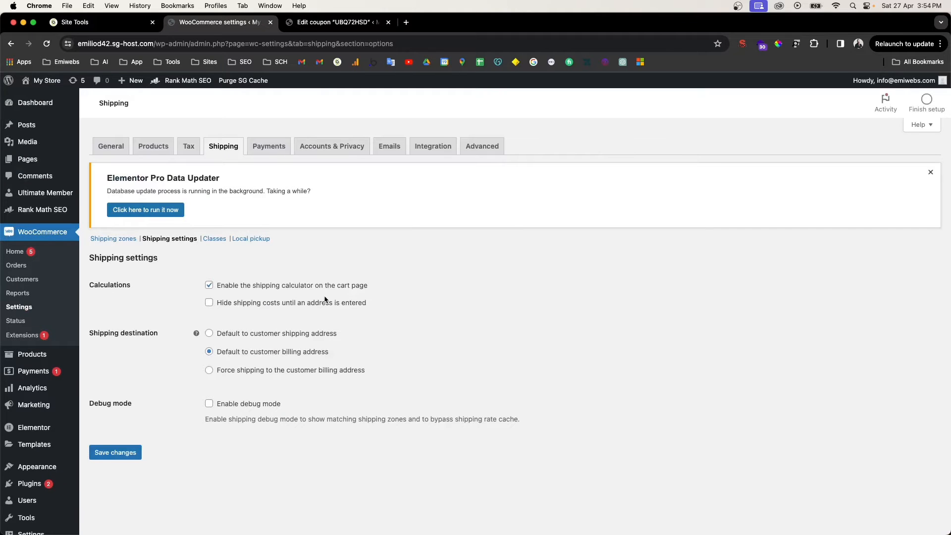
click(255, 304)
click(255, 304)
click(304, 355)
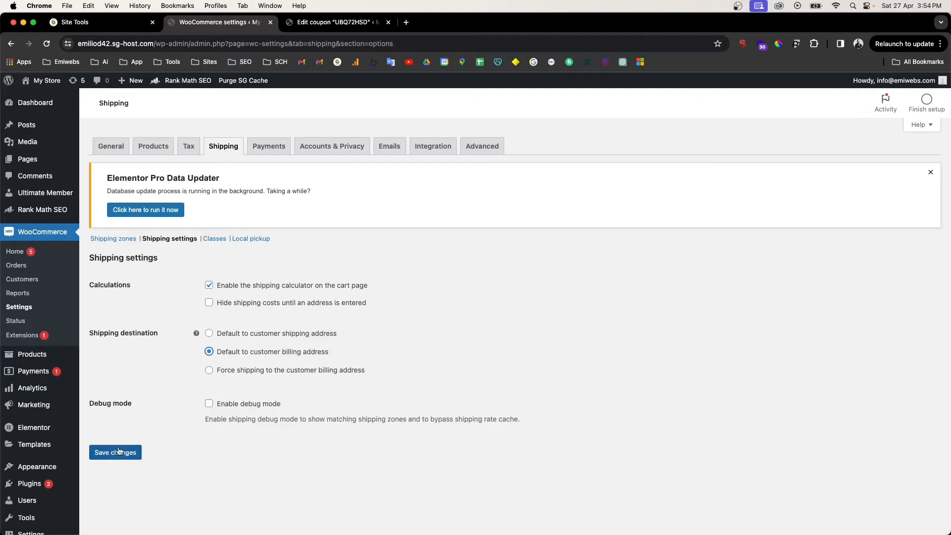
click(214, 239)
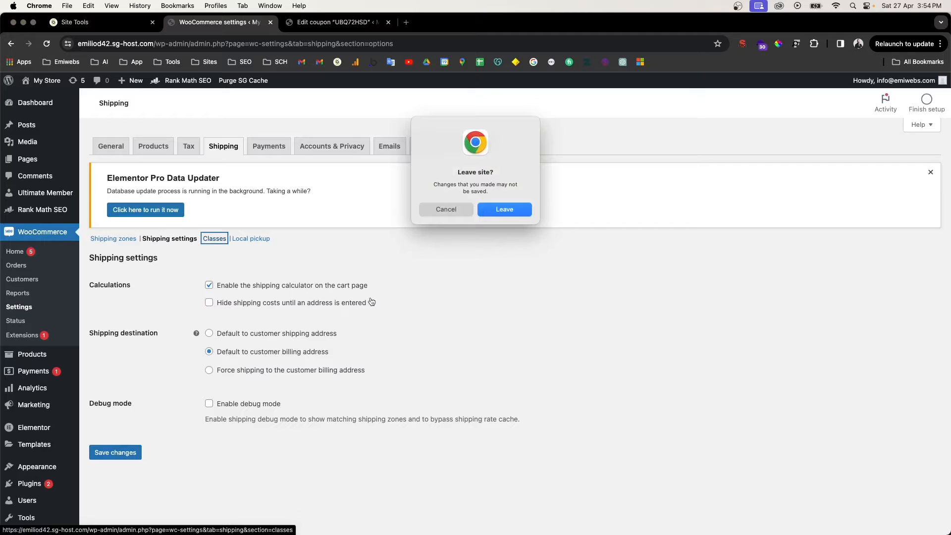
click(459, 211)
click(139, 451)
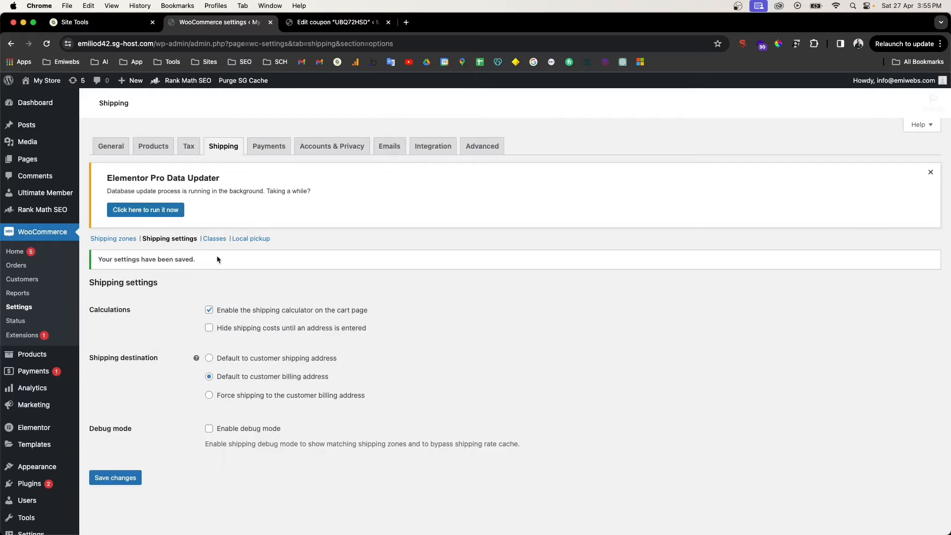
Step: Examine the fields for adding a shipping class and close the form without creating one
click(214, 239)
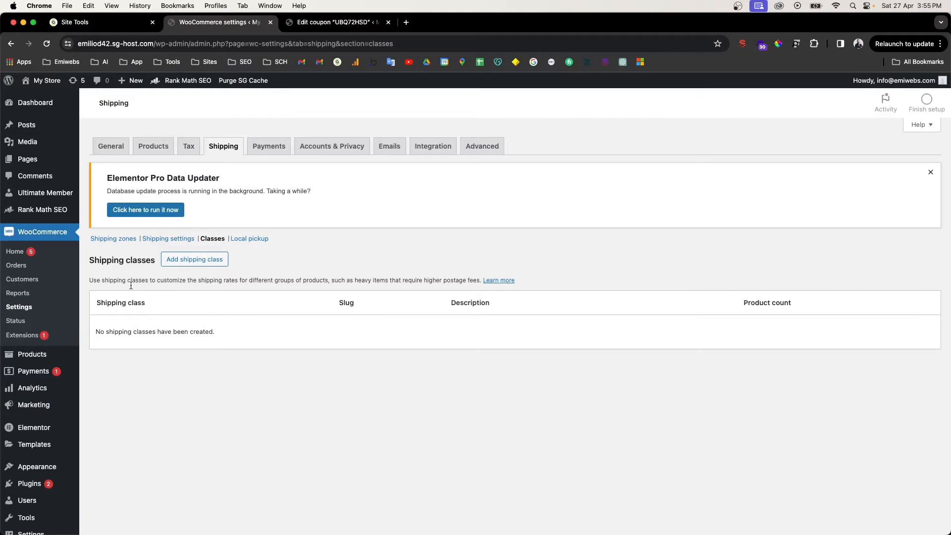
click(184, 266)
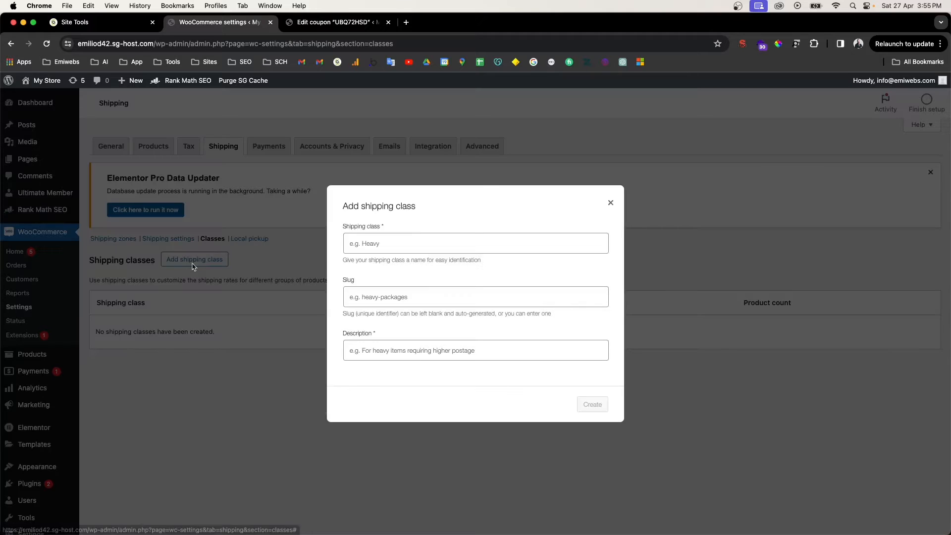
click(422, 247)
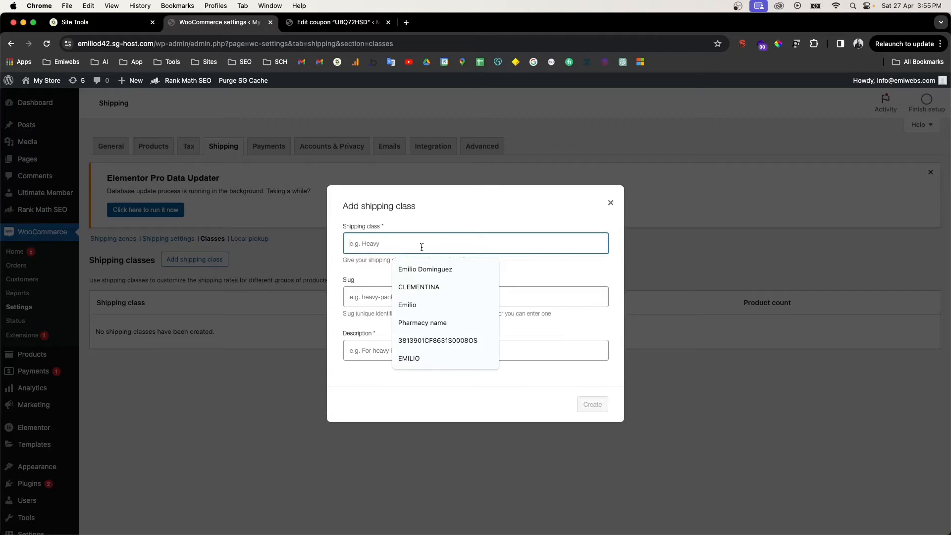
click(369, 282)
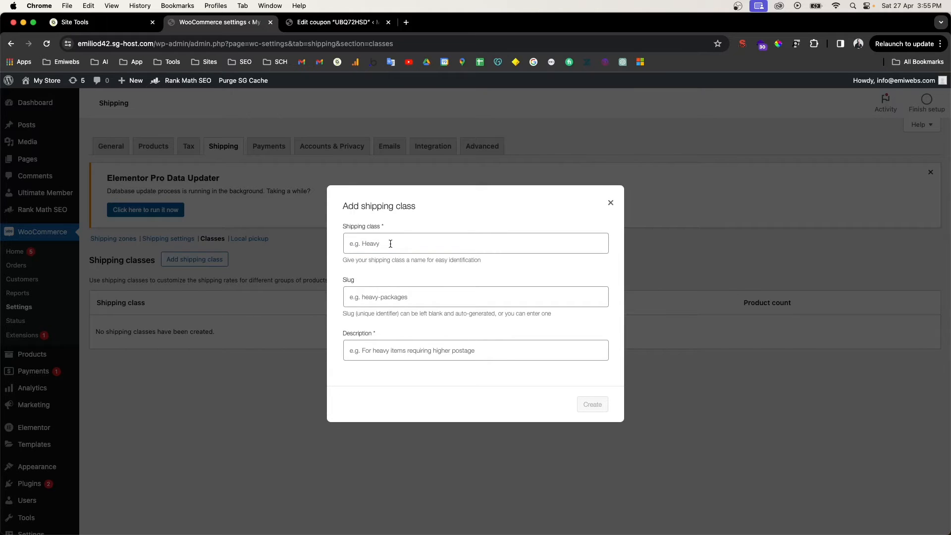
click(611, 205)
Step: Enable local pickup for the store's shipping options
click(249, 239)
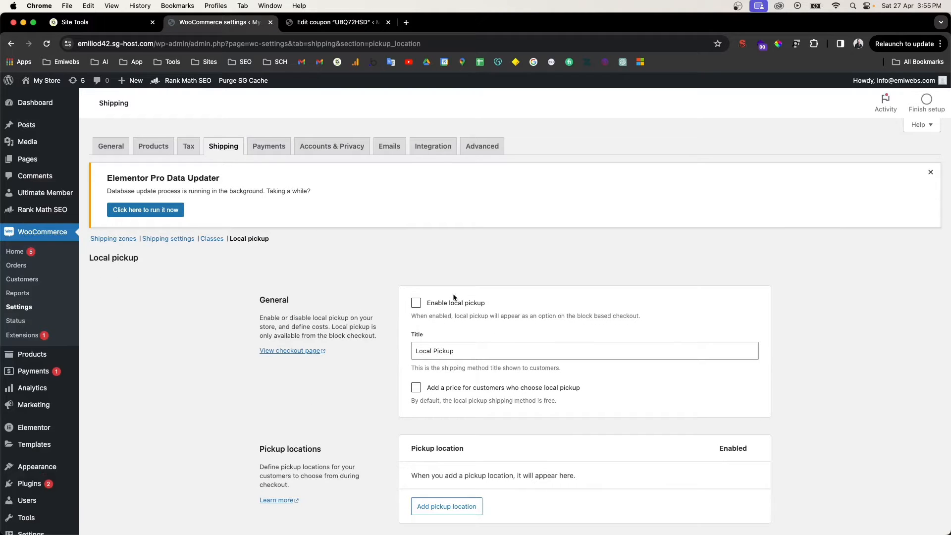
click(420, 305)
scroll(466, 355, down, 3)
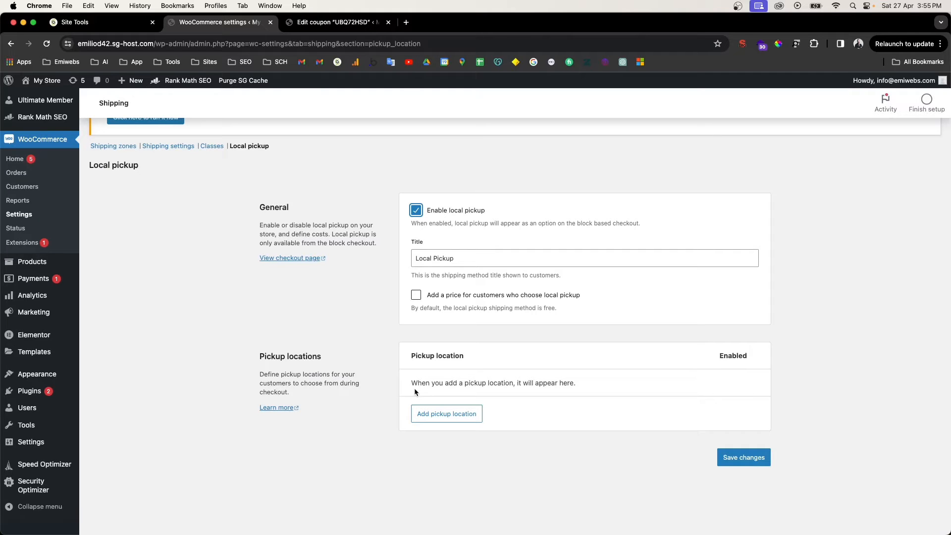
Step: Add a pickup location named Factory in Australia — New South Wales with pickup hours as its details, and save the local pickup settings
click(445, 414)
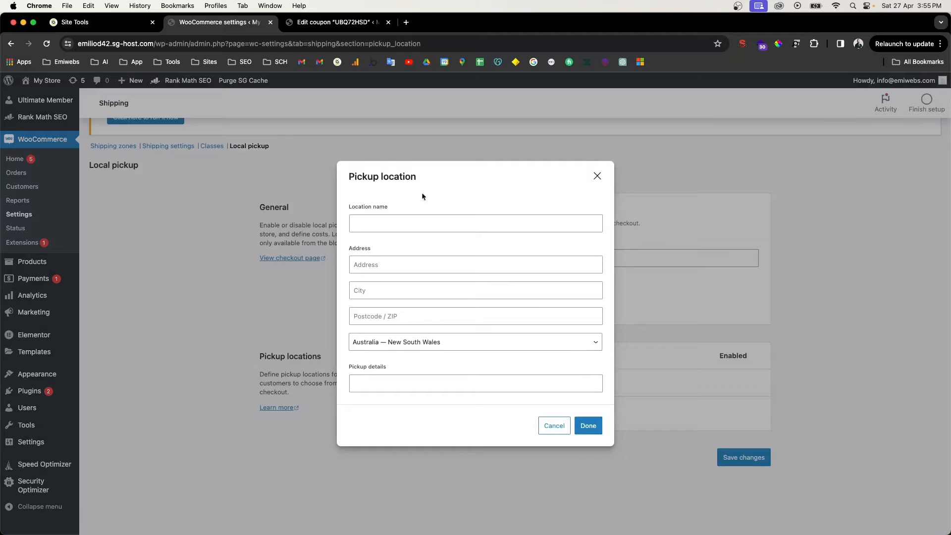
click(414, 218)
text(D)
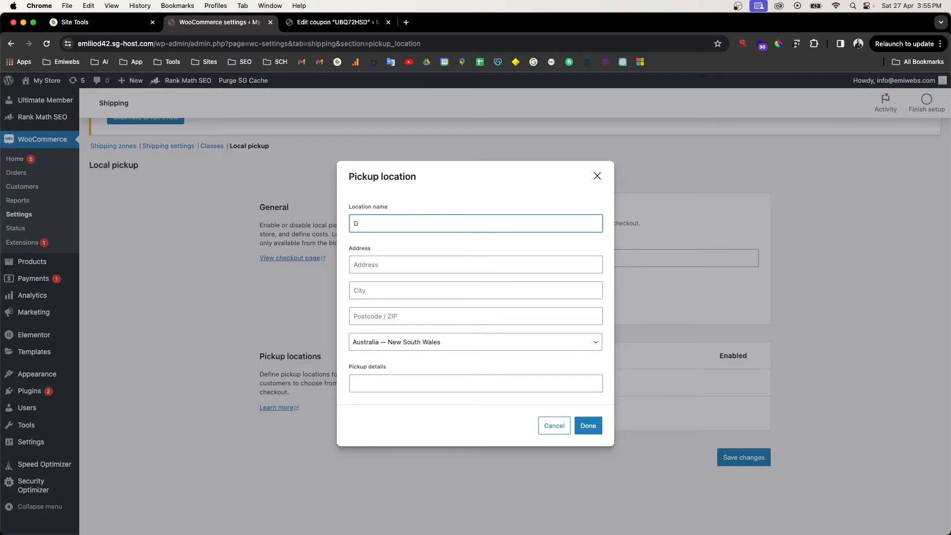
text(Actory)
click(367, 376)
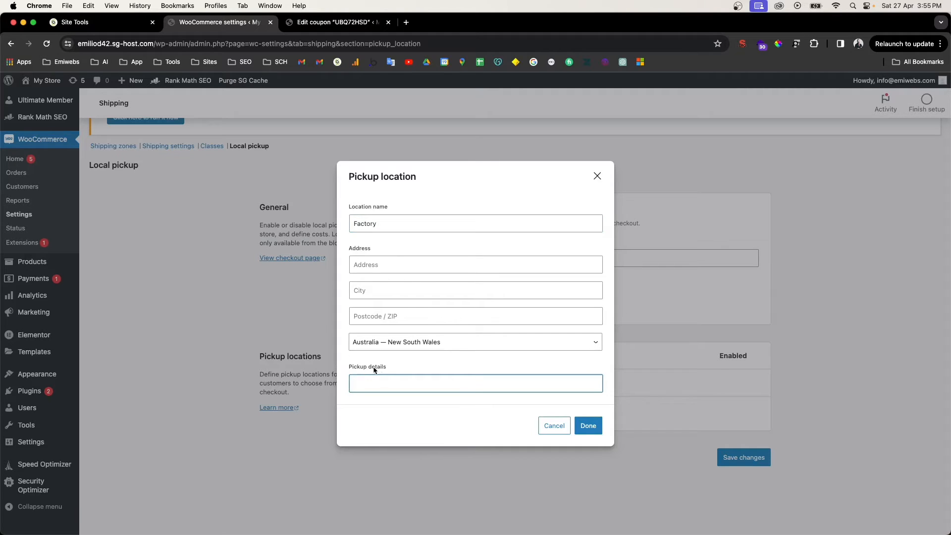
text(9AM 0%PM)
key(BackSpace)
key(BackSpace)
text(OM)
key(BackSpace)
key(BackSpace)
text(O)
click(586, 429)
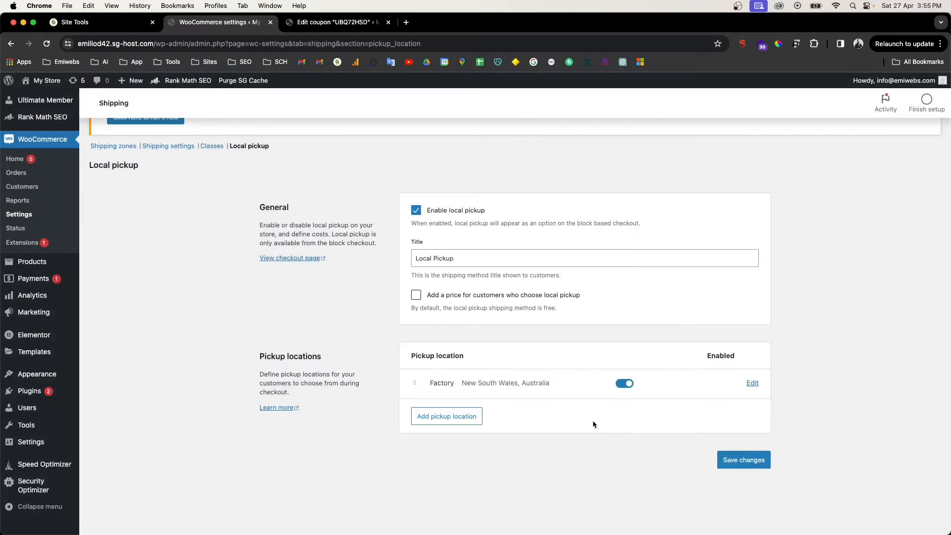
click(734, 457)
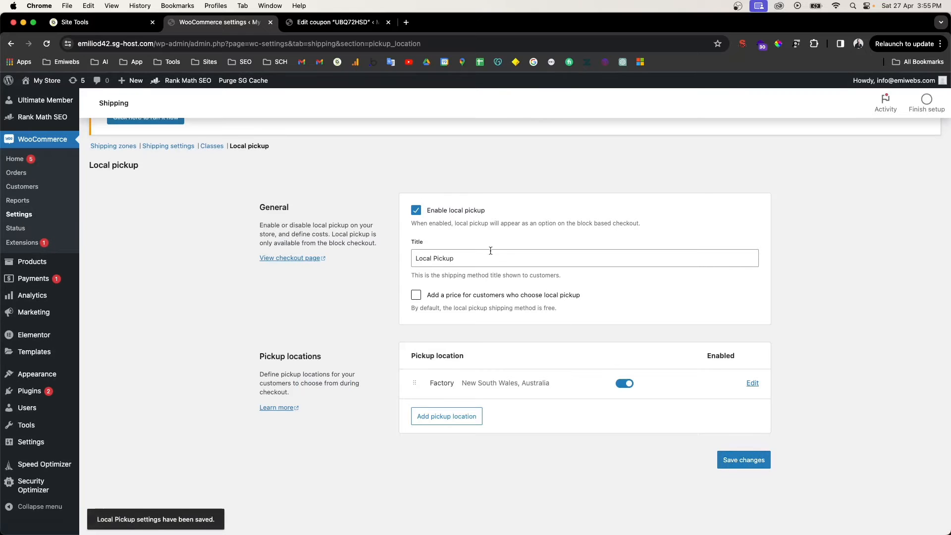
Step: View the available payment methods, then search the web for stripe in a new tab and open Stripe's website
scroll(246, 243, up, 3)
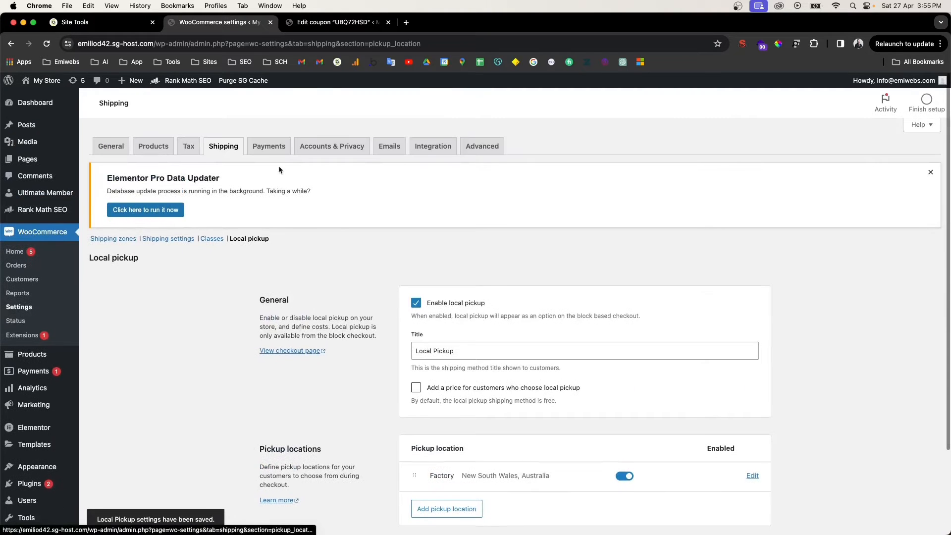
click(276, 147)
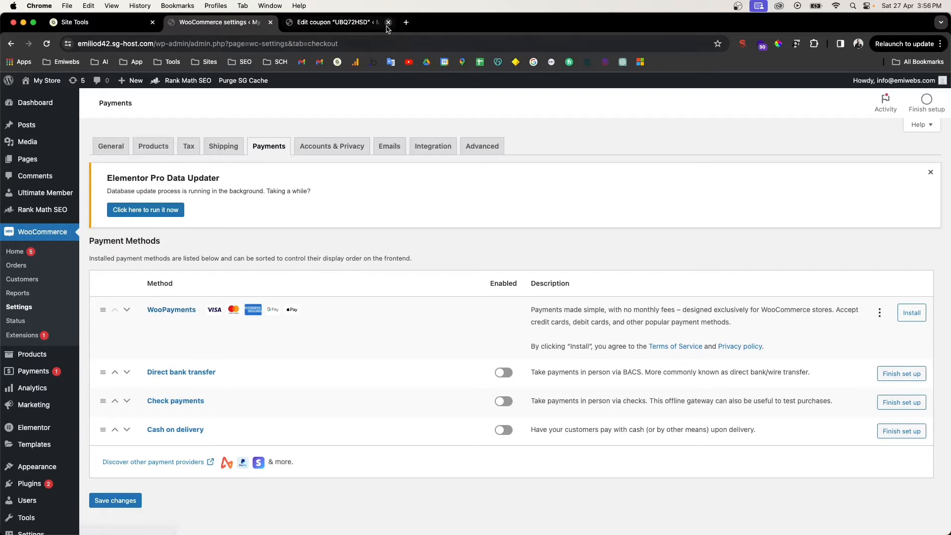
click(405, 22)
text(stri)
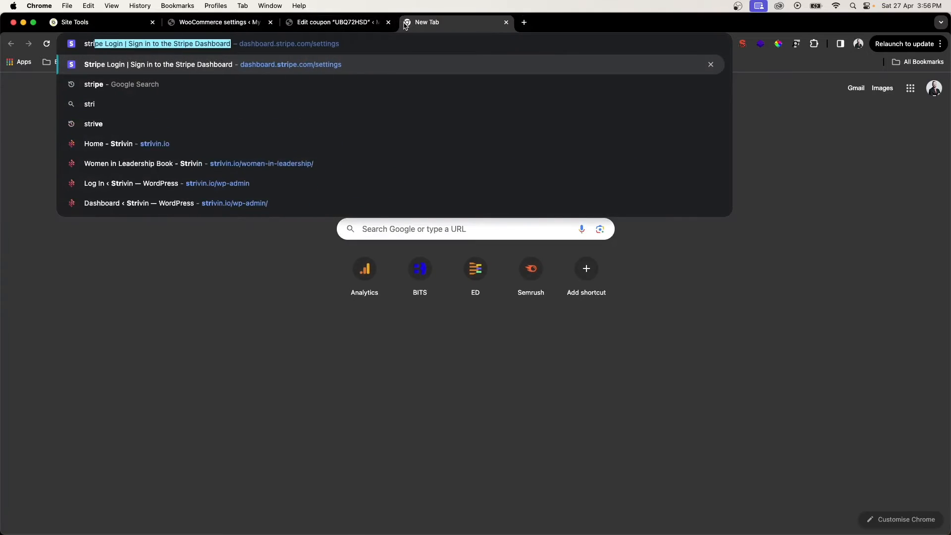
text(pe)
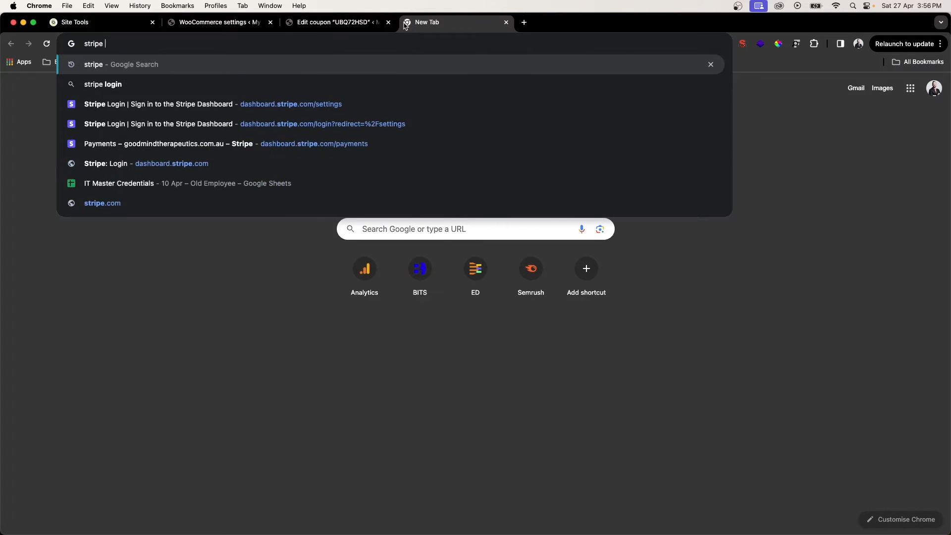
key(Return)
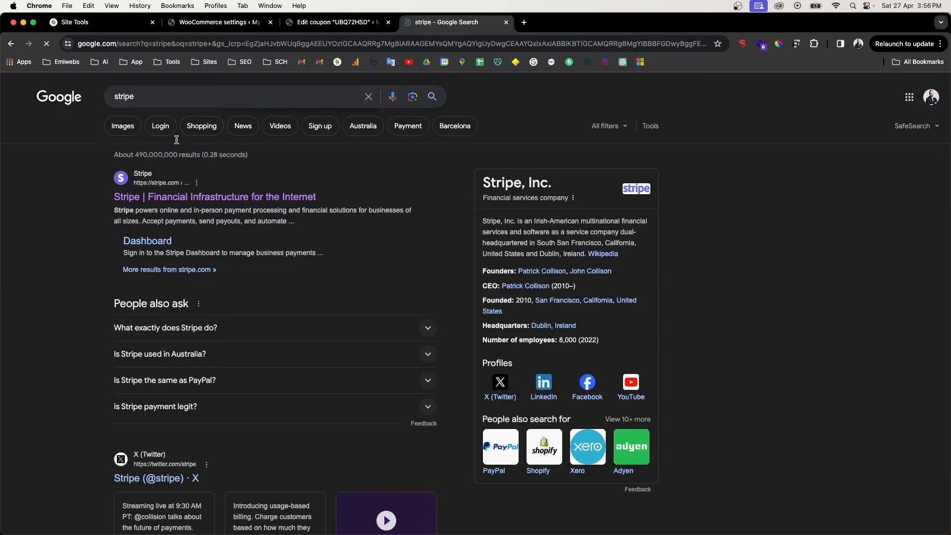
click(180, 198)
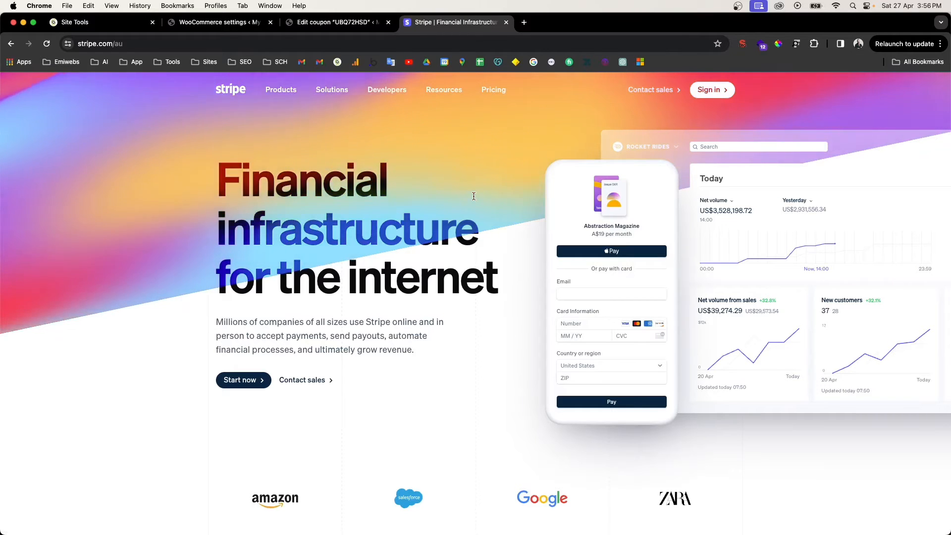
Step: Back in the WooCommerce payment settings, enable direct bank transfer and change its title to "Bank transfer"
click(243, 29)
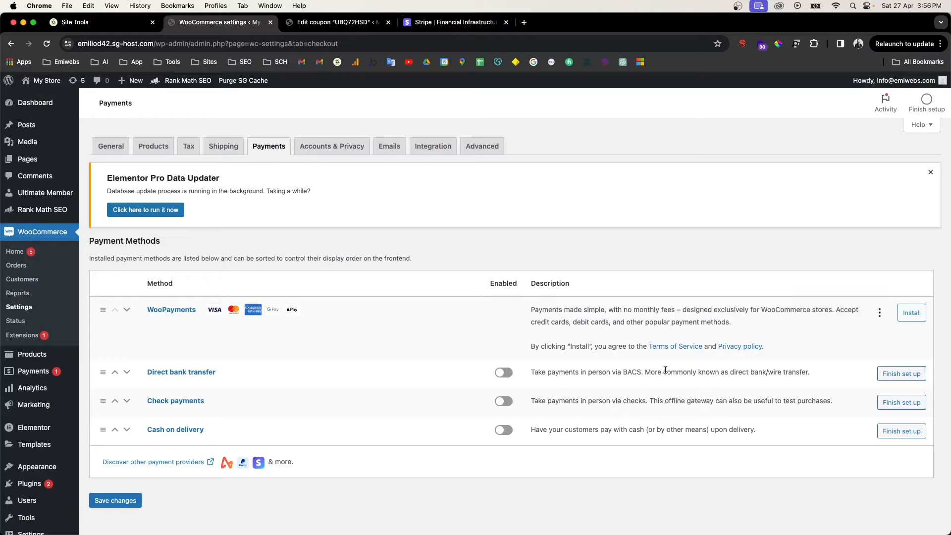
click(504, 372)
click(901, 374)
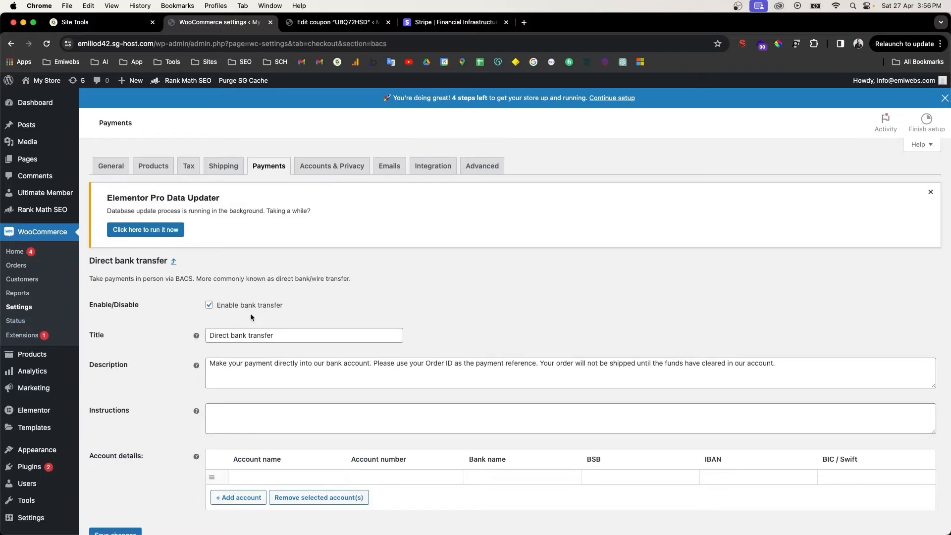
drag(232, 334, 209, 335)
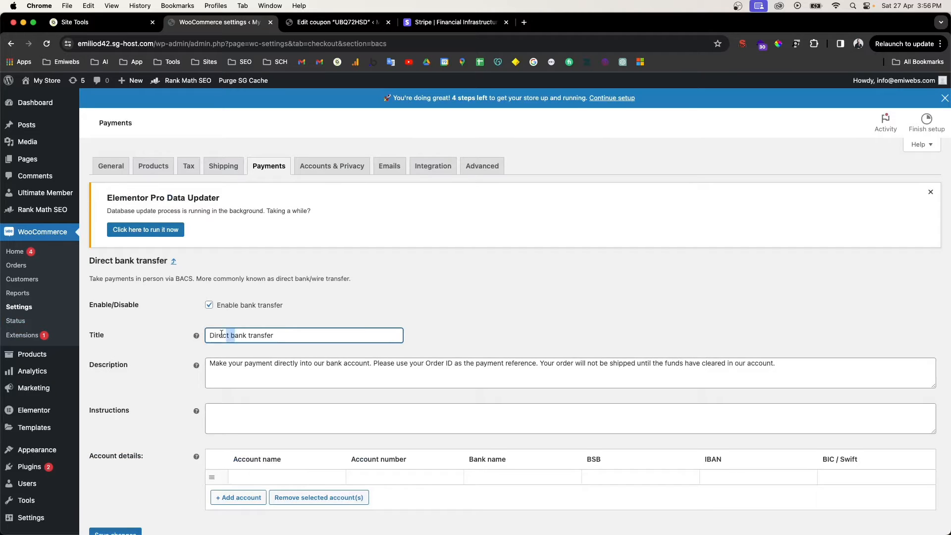
key(BackSpace)
key(Delete)
text(B)
Step: Add another blank row to the bank transfer account details and save the changes
click(241, 498)
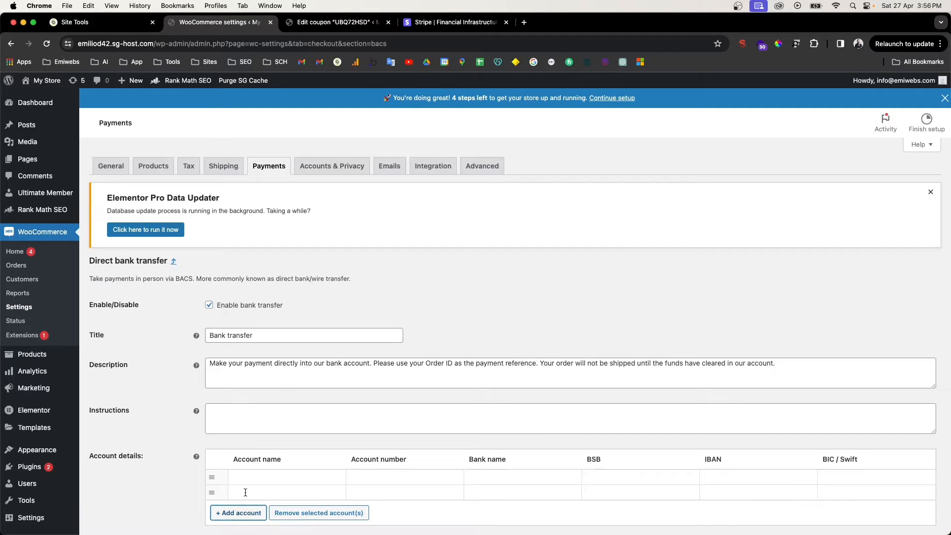
scroll(262, 478, down, 3)
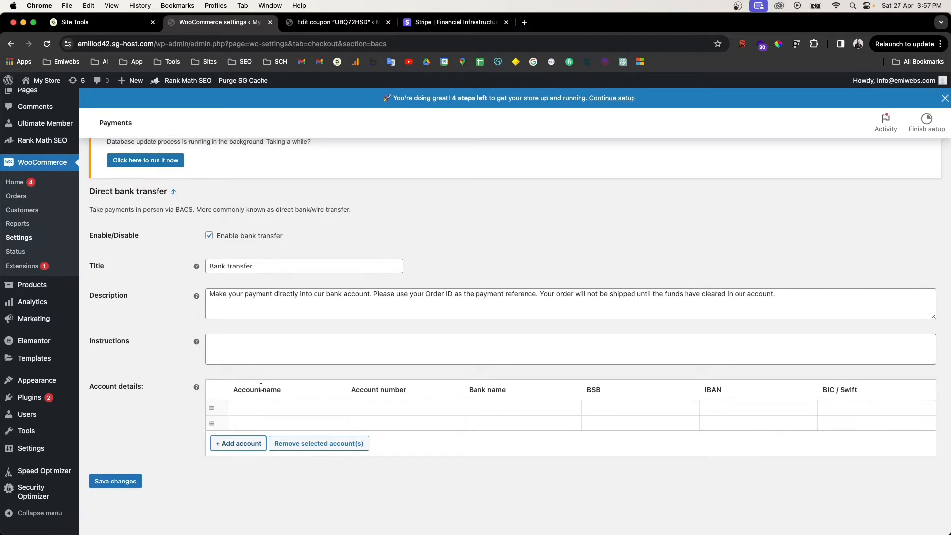
click(139, 480)
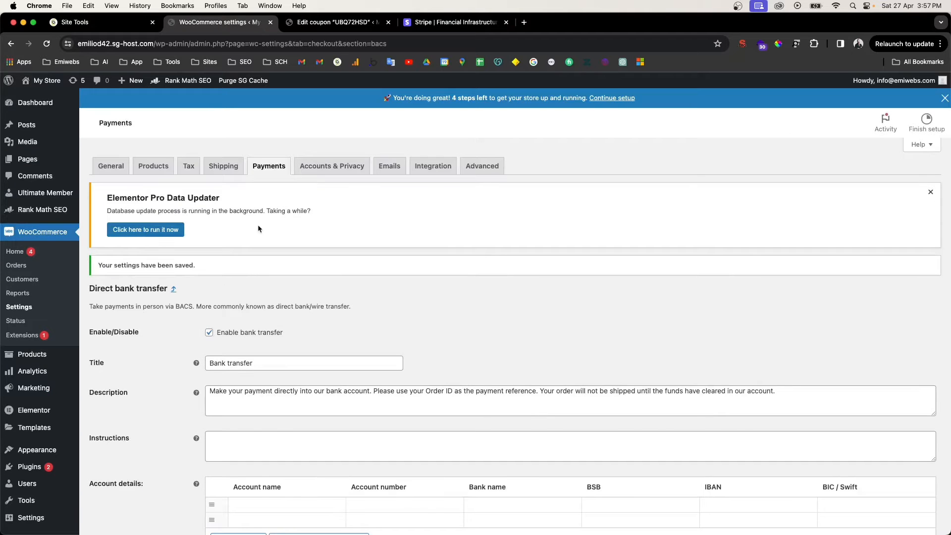
Step: Dismiss the Elementor Pro Data Updater notice and return to the list of payment methods
scroll(247, 245, down, 5)
scroll(246, 245, up, 5)
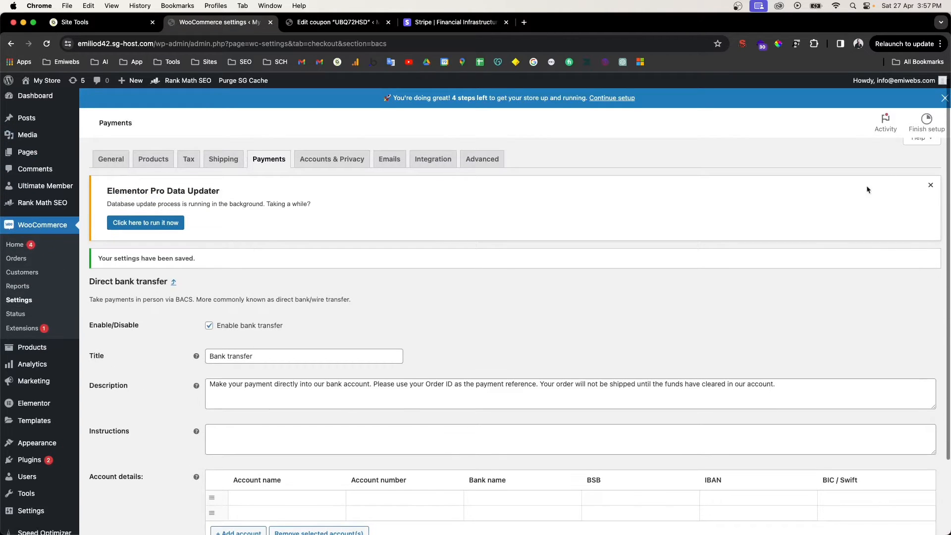
click(931, 188)
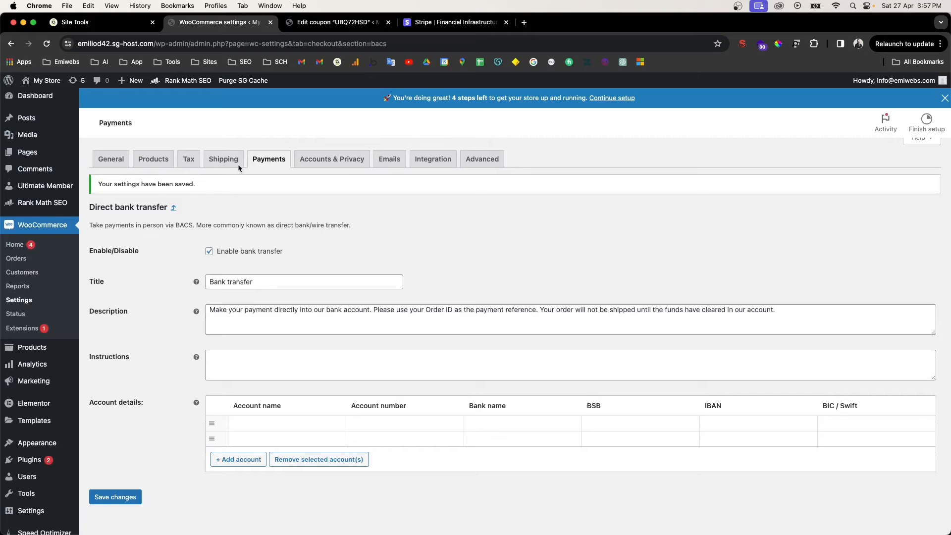
click(272, 160)
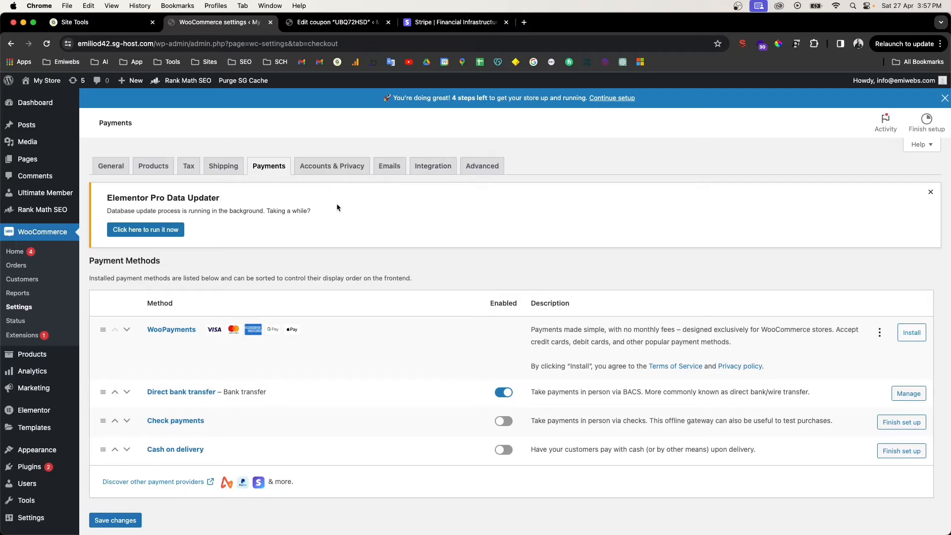
Step: In the accounts and privacy settings, disallow orders without an account and allow account creation during checkout
click(335, 168)
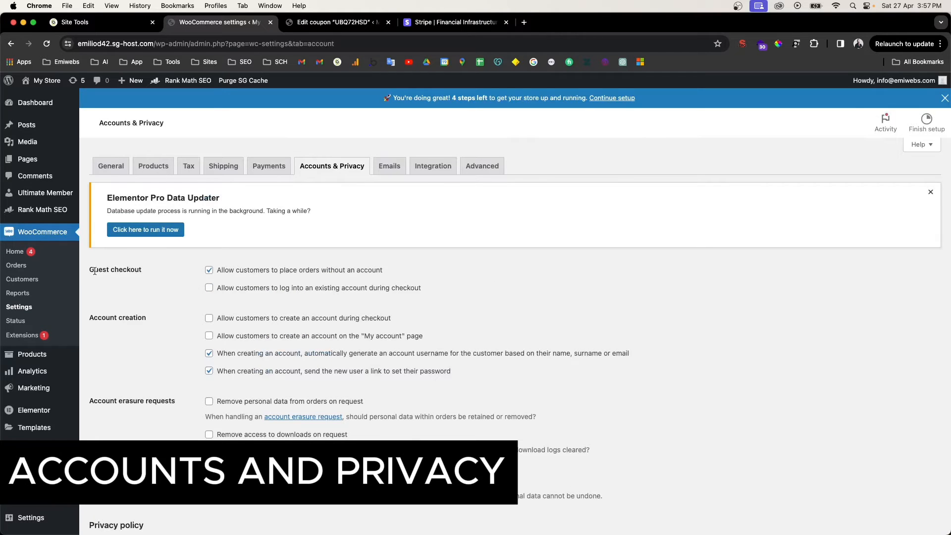
drag(94, 271, 151, 273)
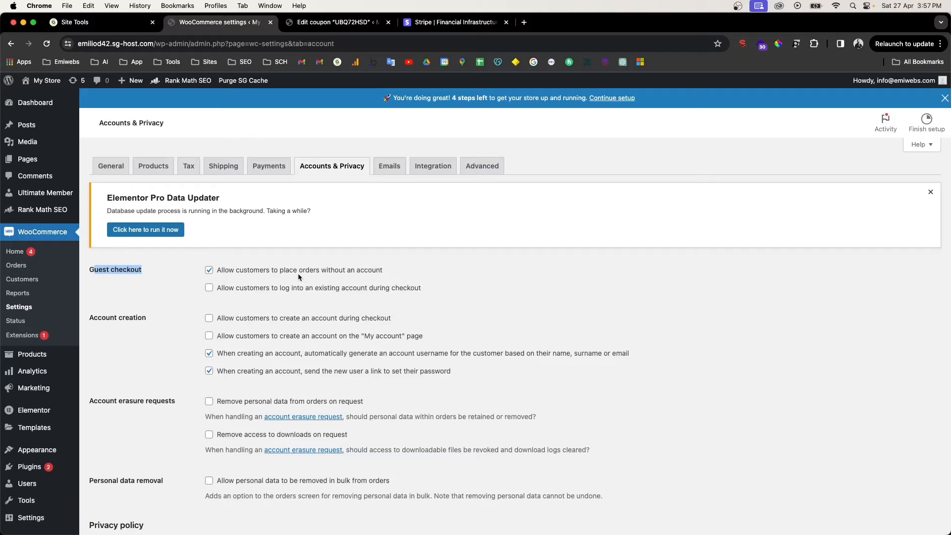
click(209, 271)
click(208, 318)
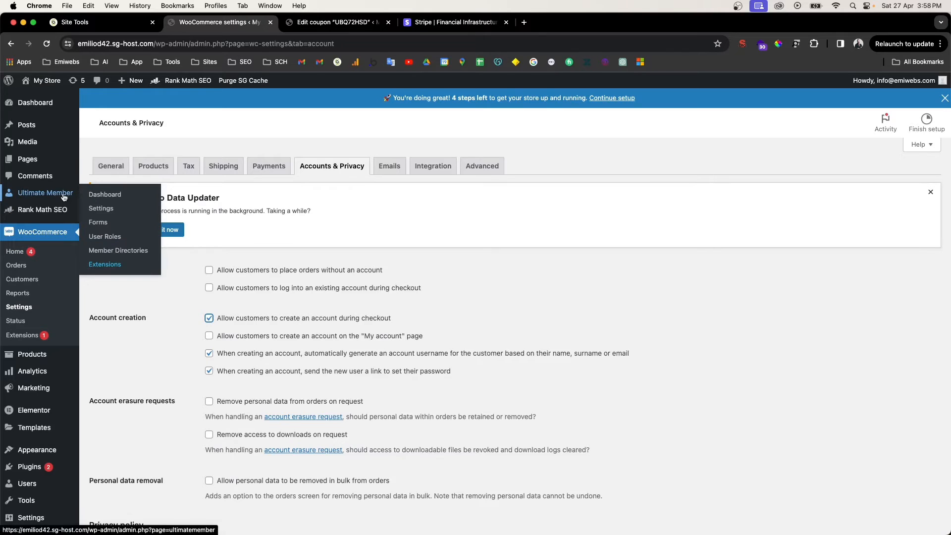
Step: Review the account and privacy options and turn off account creation during checkout
click(169, 311)
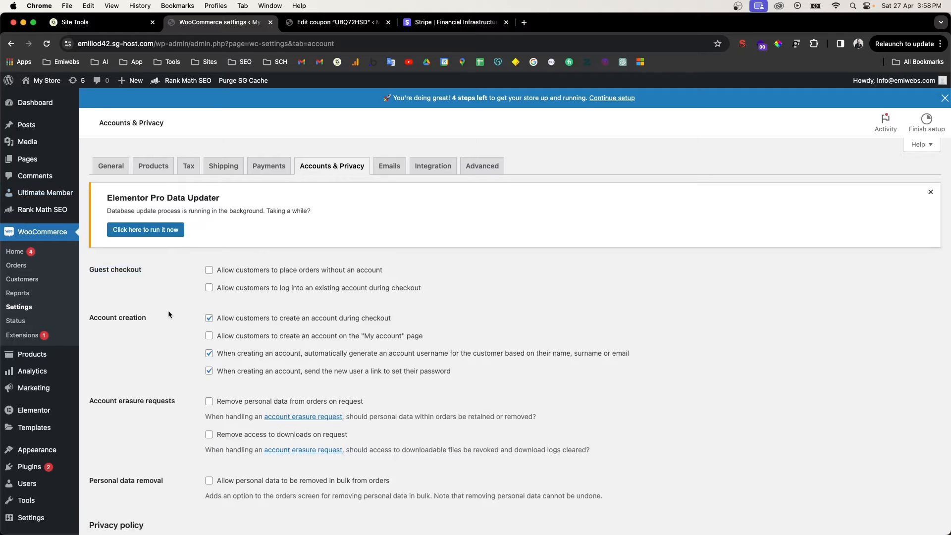
scroll(168, 310, down, 2)
mouse_move(50, 134)
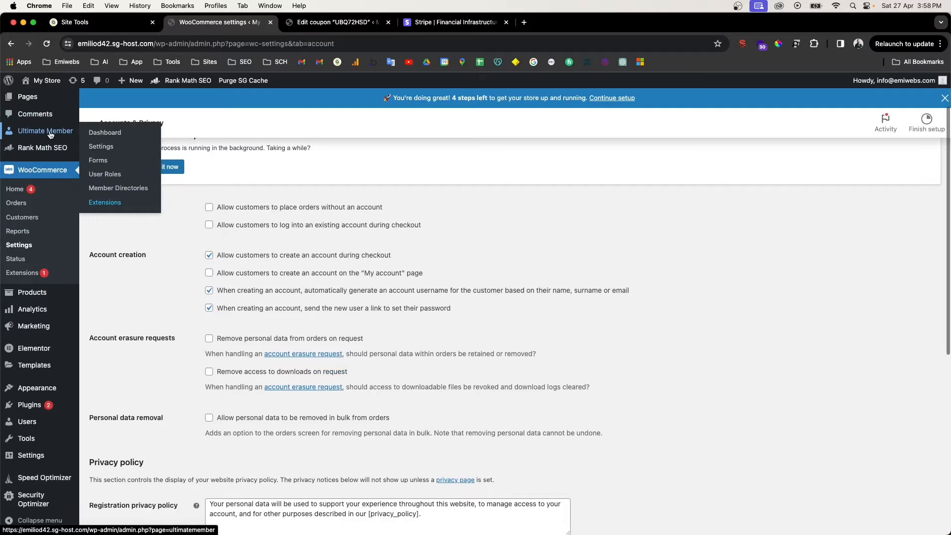
scroll(164, 275, down, 1)
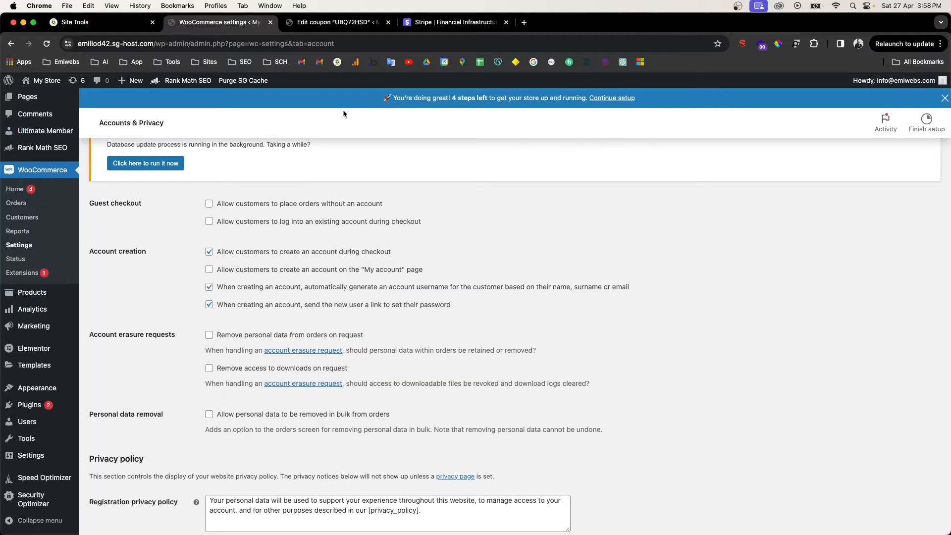
scroll(256, 285, up, 1)
scroll(255, 286, down, 1)
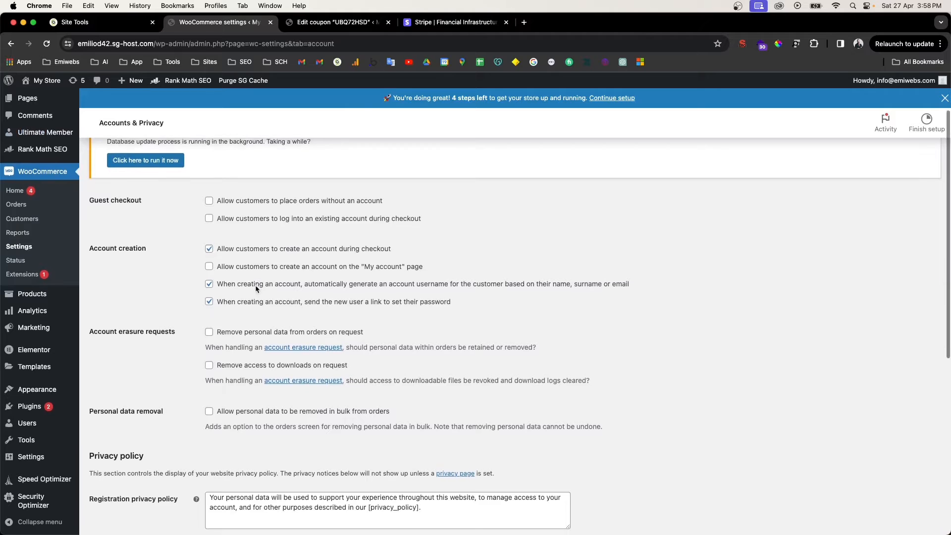
scroll(255, 285, down, 2)
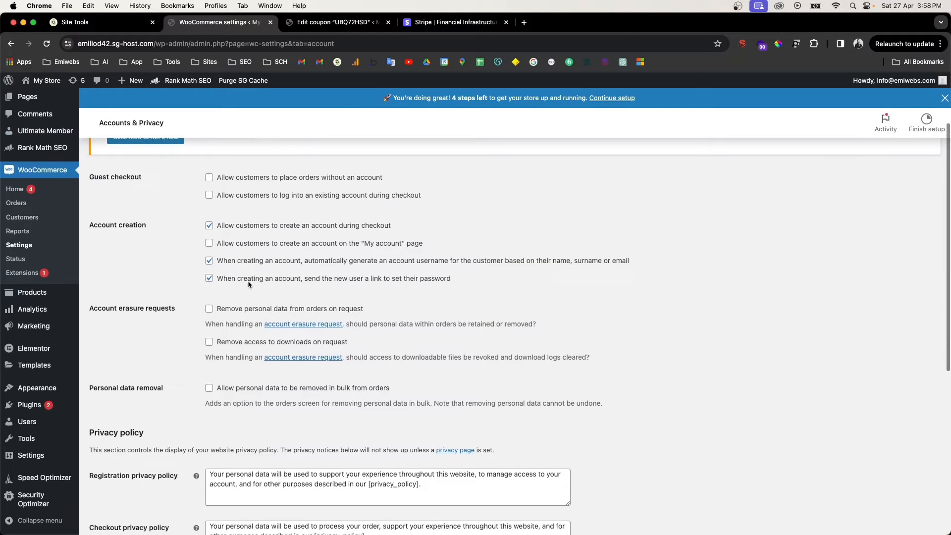
click(237, 228)
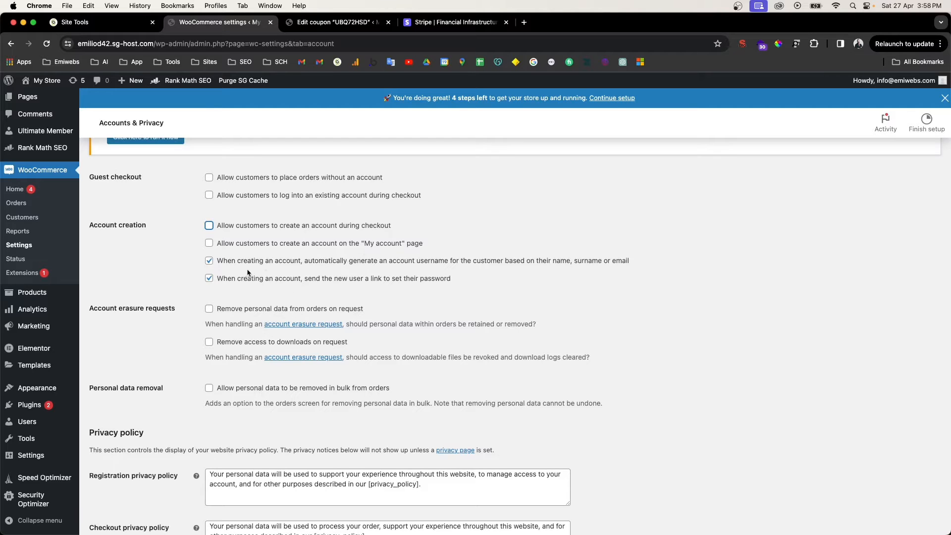
Step: Review the remaining account, privacy policy and data retention options and save the accounts and privacy settings
scroll(116, 317, down, 6)
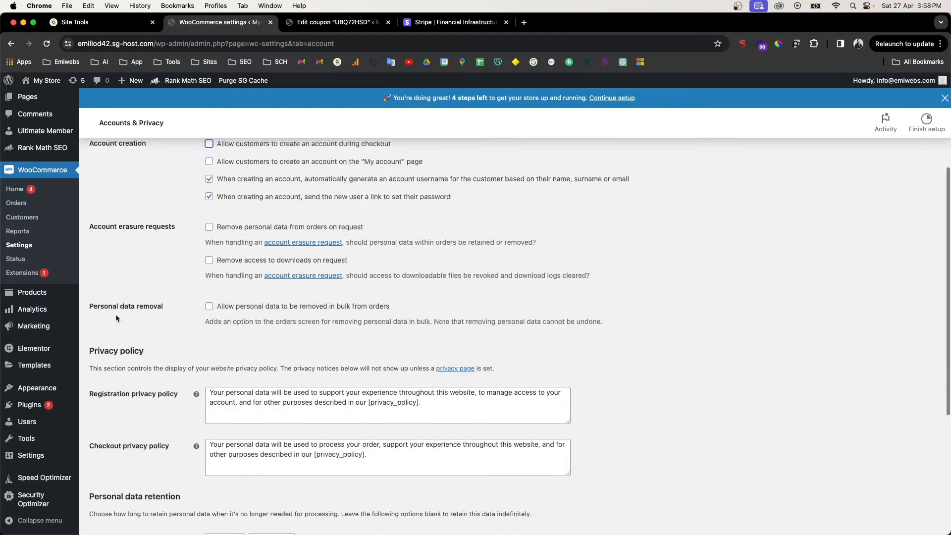
scroll(123, 292, down, 1)
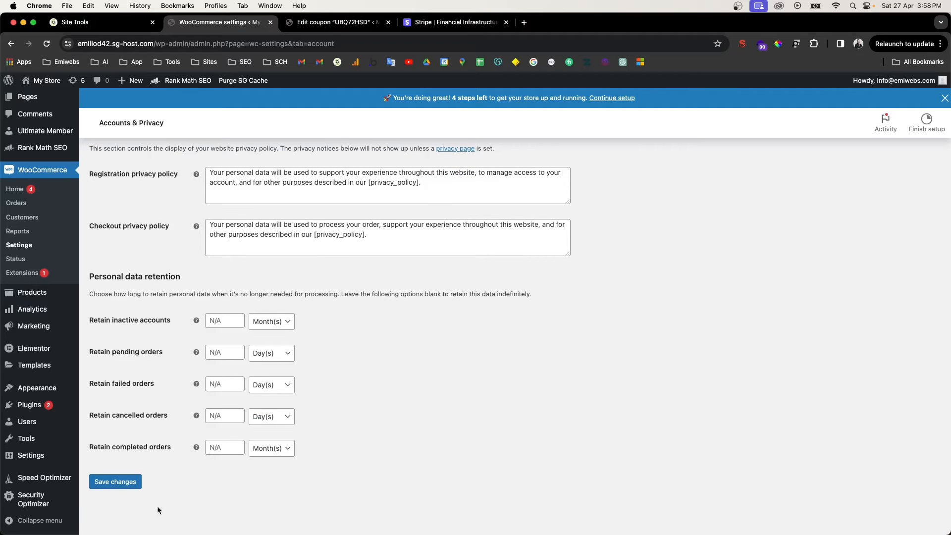
click(116, 483)
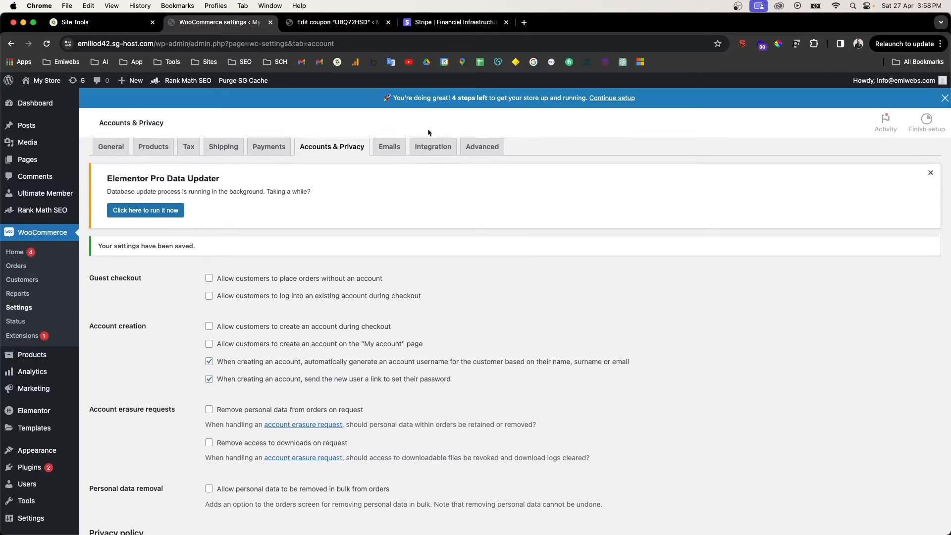
Step: Go to the email notification settings and open the New order email for management
click(387, 163)
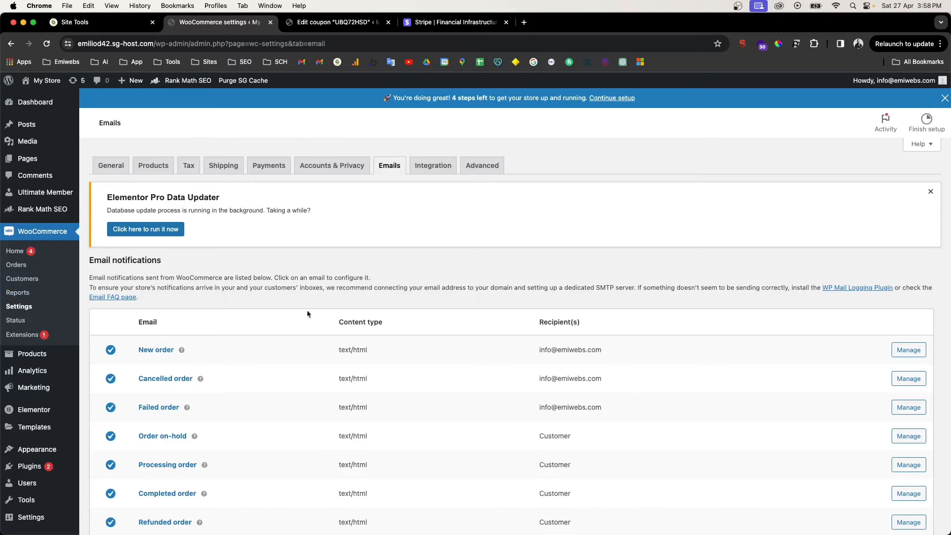
scroll(312, 336, down, 3)
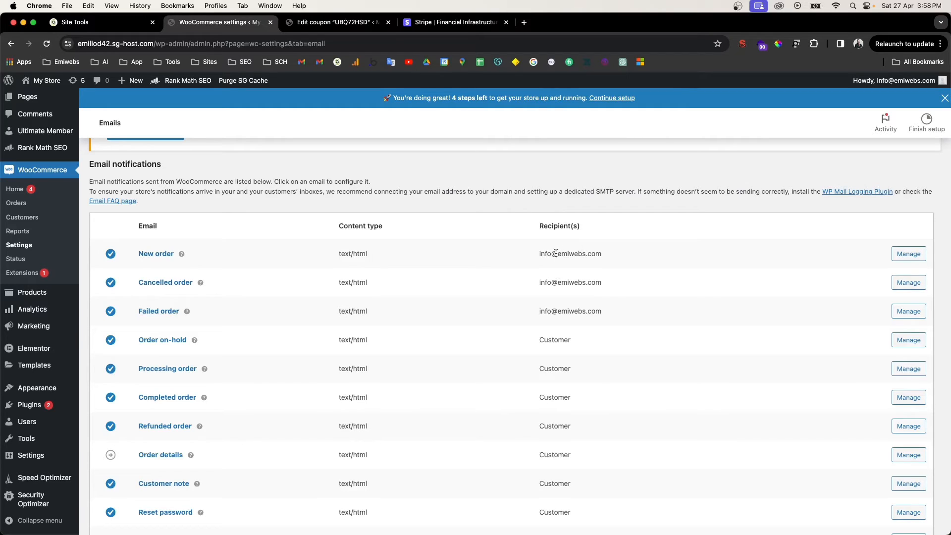
drag(551, 226, 592, 233)
click(909, 254)
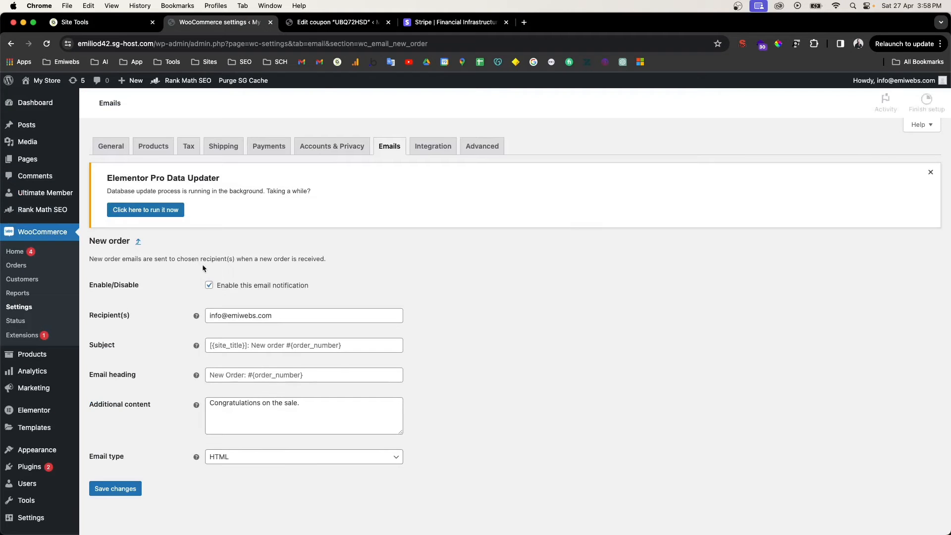
Step: Review the New order email's recipient and content options, keep the notification enabled, and save it
scroll(133, 329, down, 3)
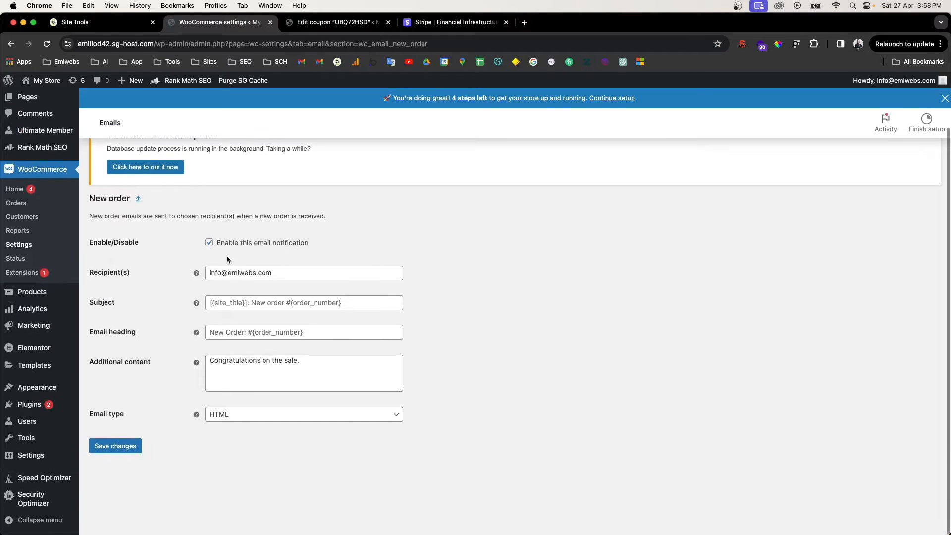
click(119, 279)
key(super+a)
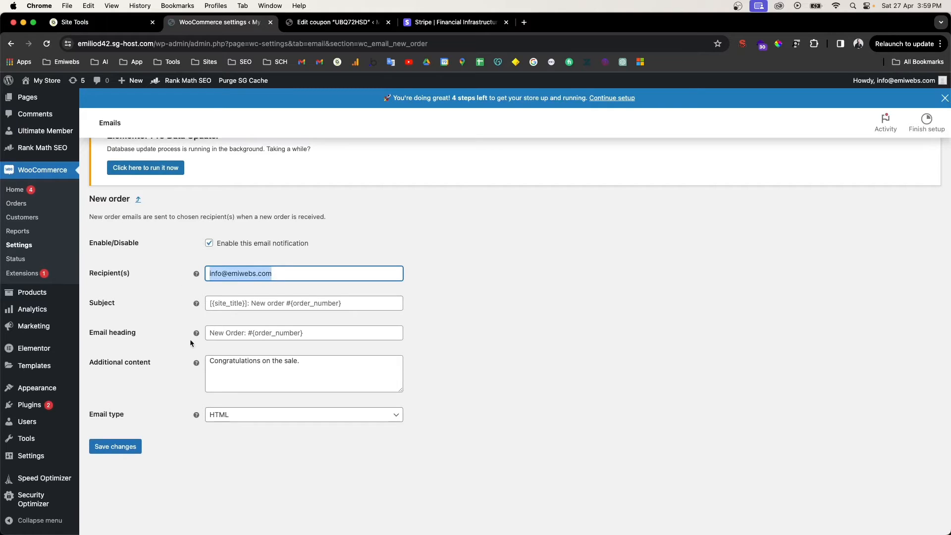
click(216, 294)
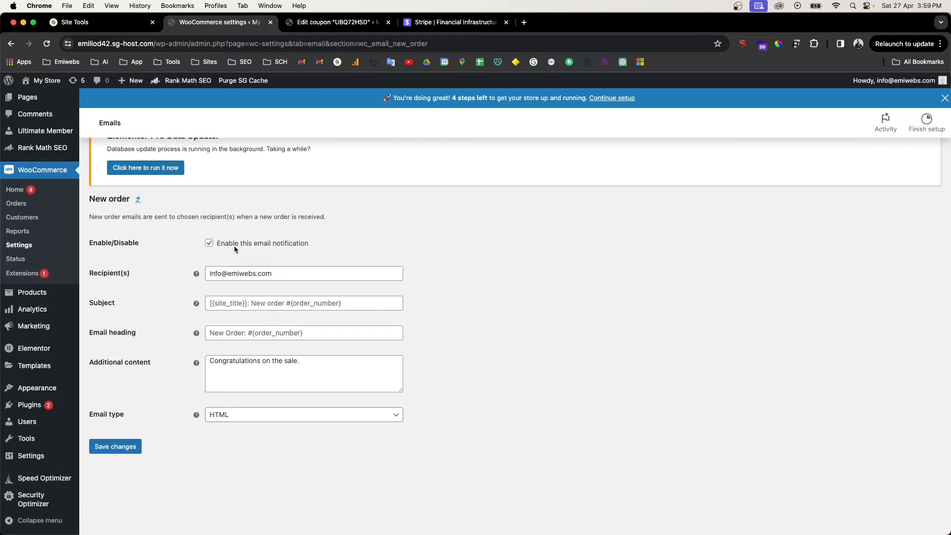
click(137, 445)
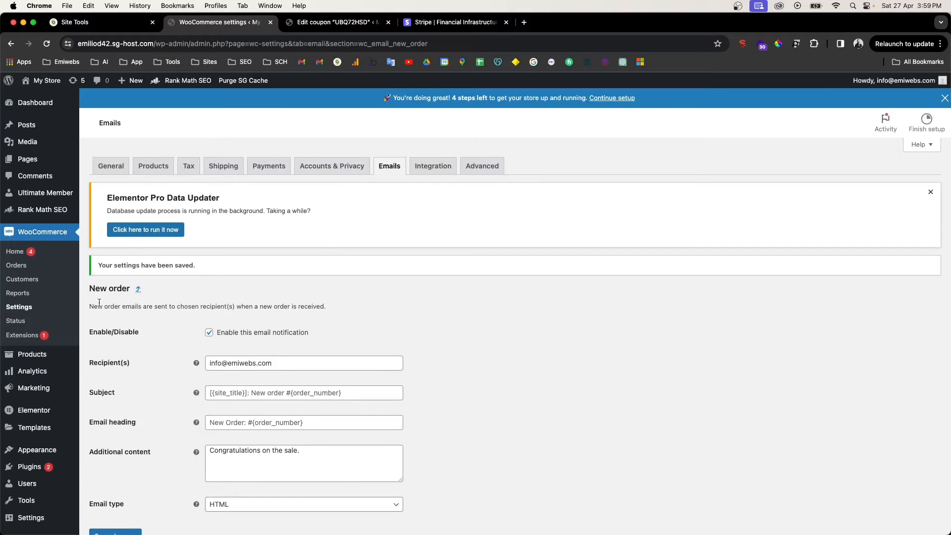
Step: Return to the email notifications list and examine the available order and customer emails and their recipients
scroll(293, 352, down, 2)
scroll(297, 347, up, 3)
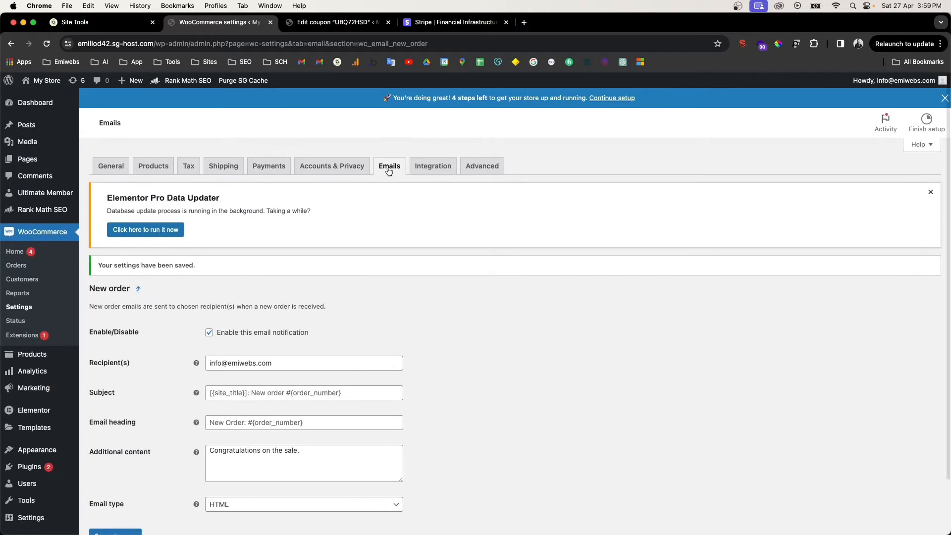
click(390, 167)
scroll(322, 357, down, 3)
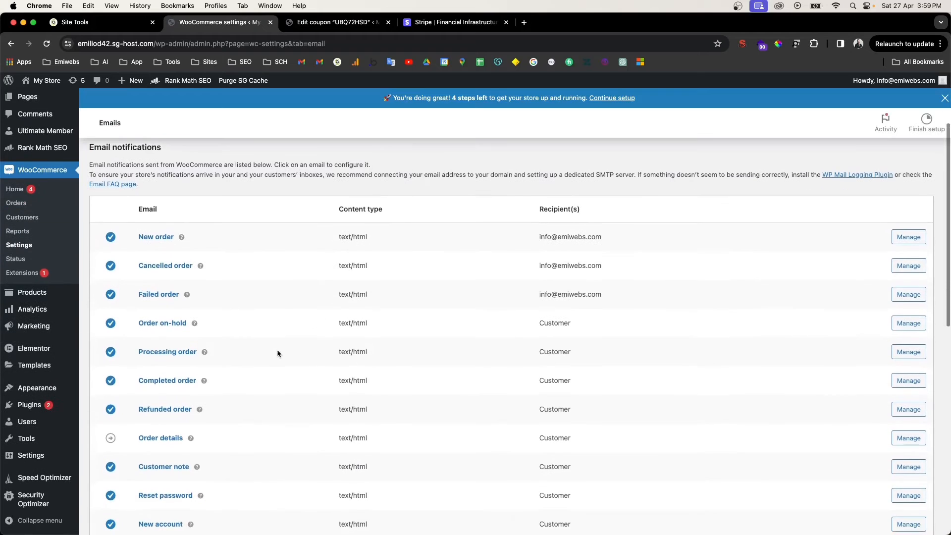
scroll(173, 263, down, 5)
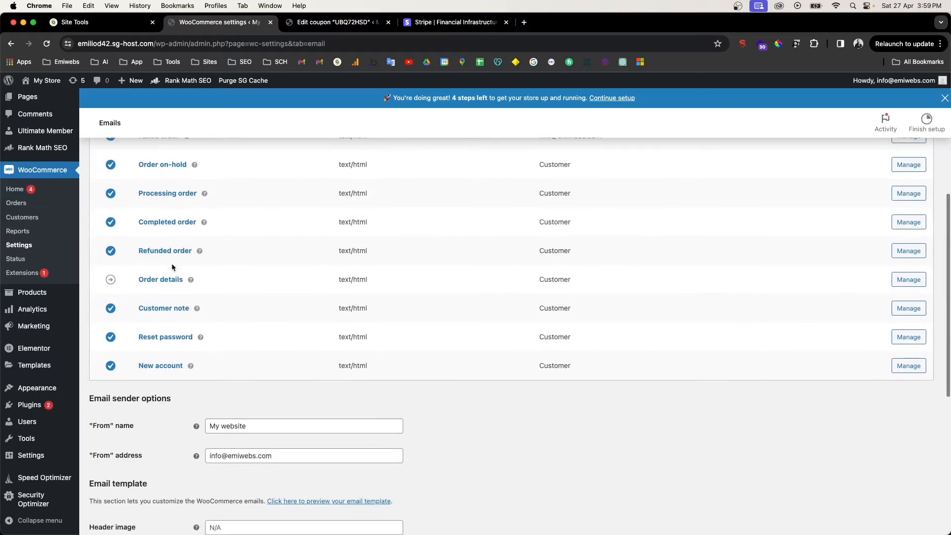
scroll(171, 266, up, 2)
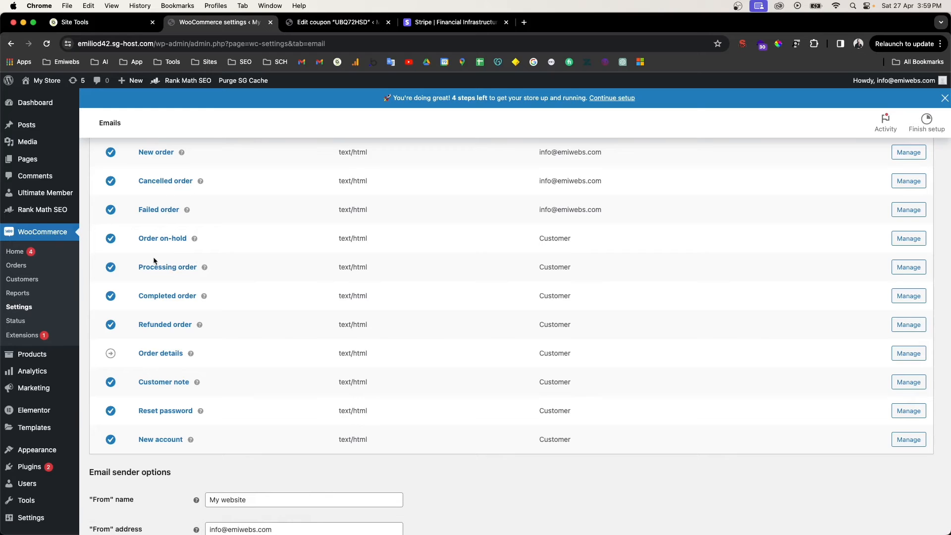
scroll(157, 268, up, 3)
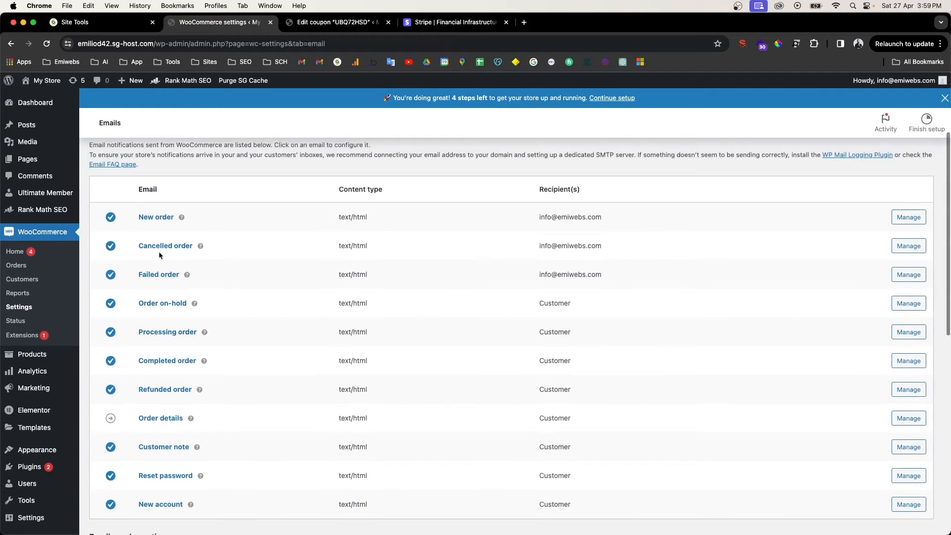
scroll(157, 342, down, 3)
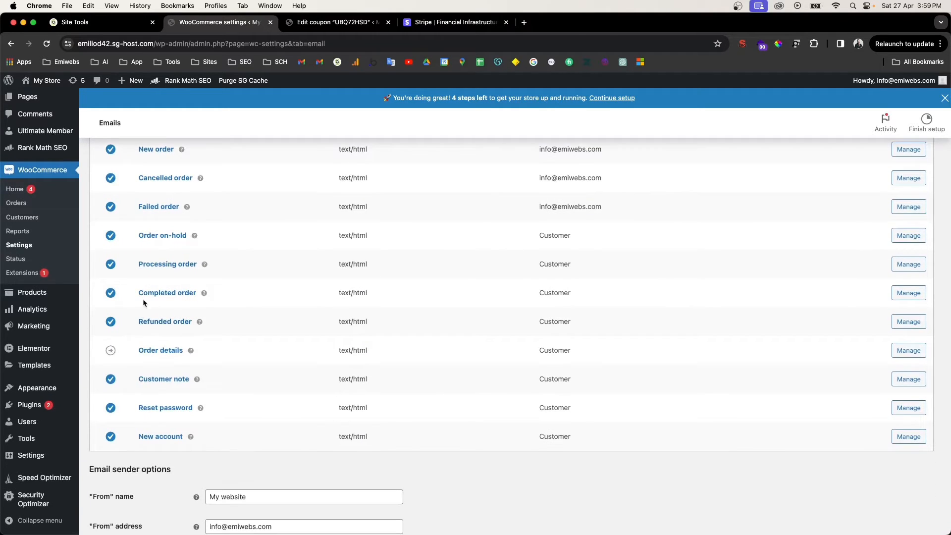
Step: In the email sender options, set the "From" name to "My Shop" and check the "From" address
scroll(149, 384, down, 7)
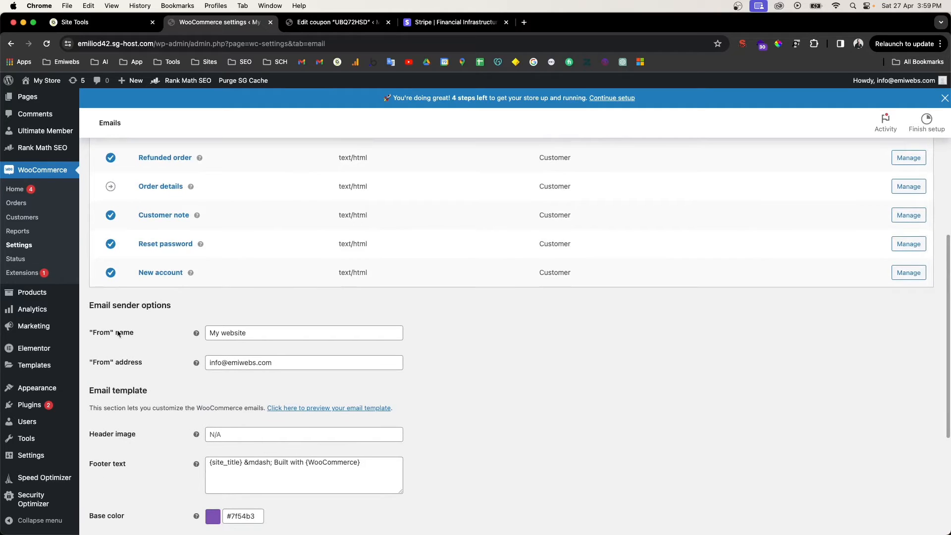
drag(263, 331, 188, 332)
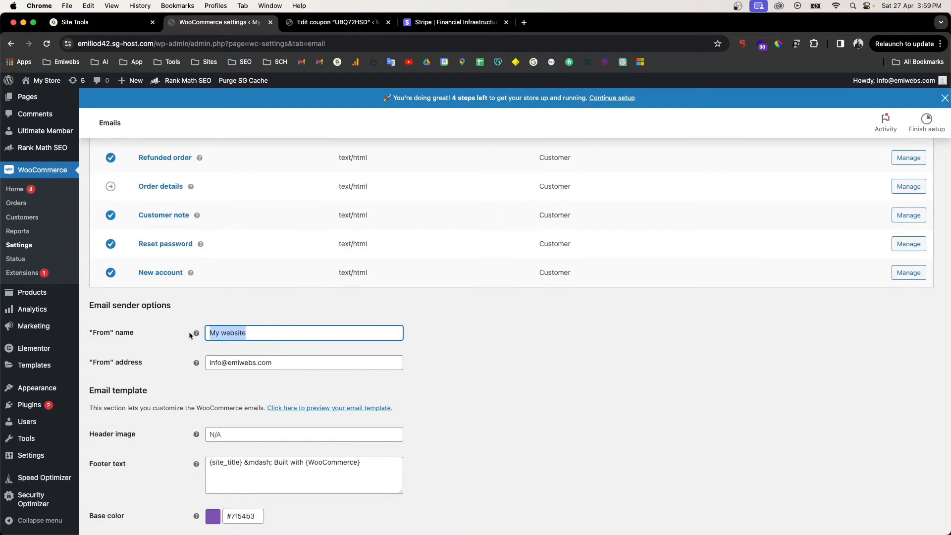
text(My Shop)
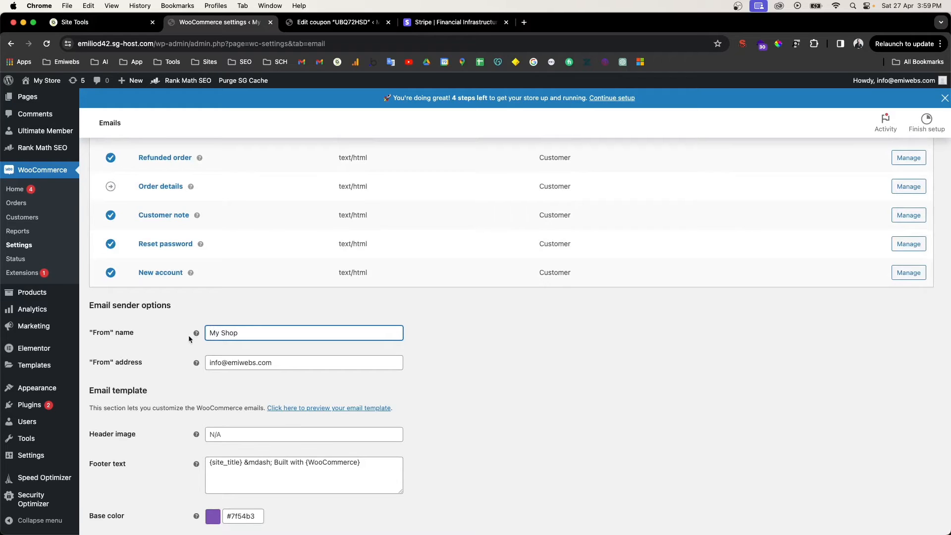
drag(290, 365, 169, 370)
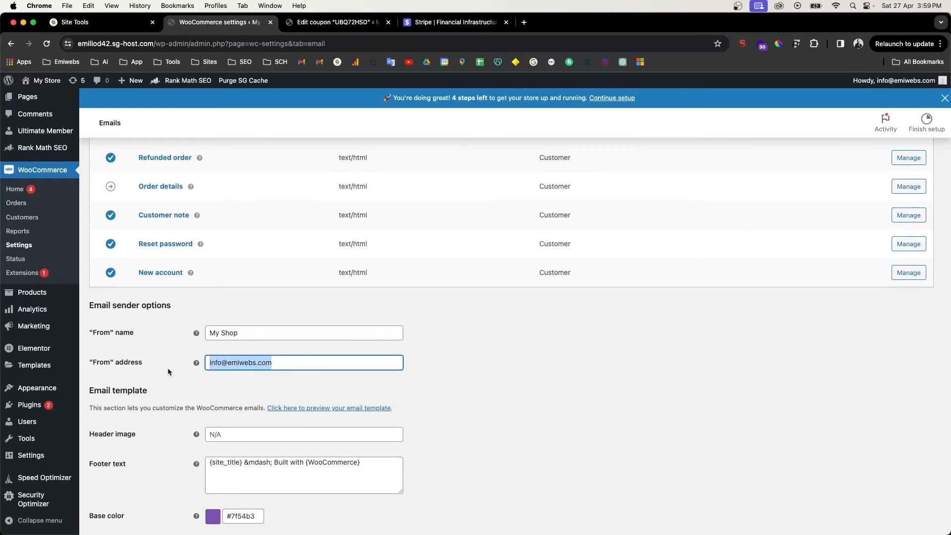
Step: In the email template, shorten the footer text to "{site_title} &mdash" and save the email settings
scroll(245, 379, down, 3)
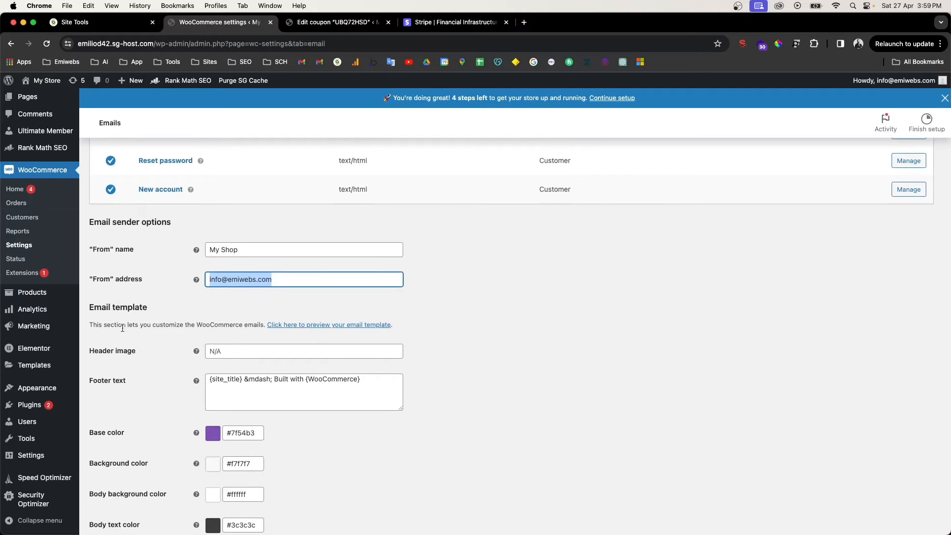
scroll(122, 328, down, 3)
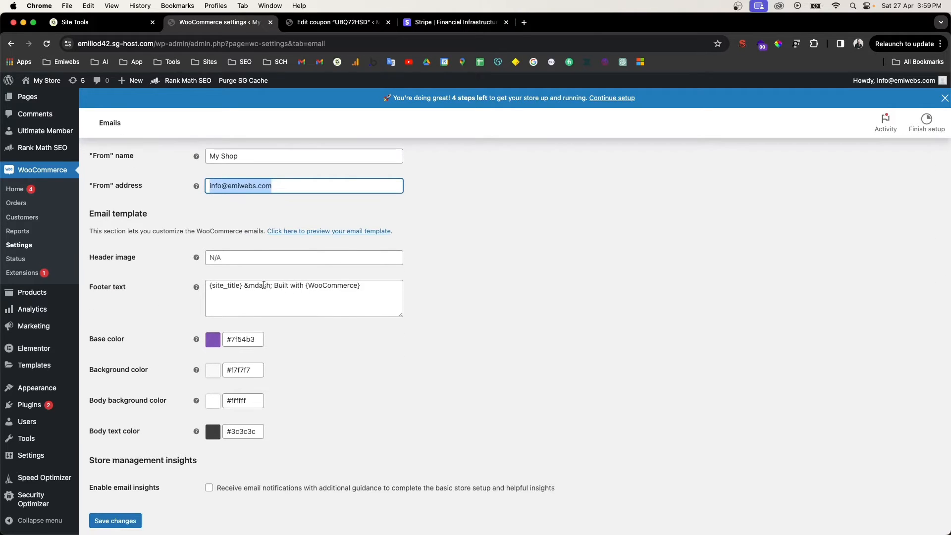
drag(274, 285, 438, 296)
key(BackSpace)
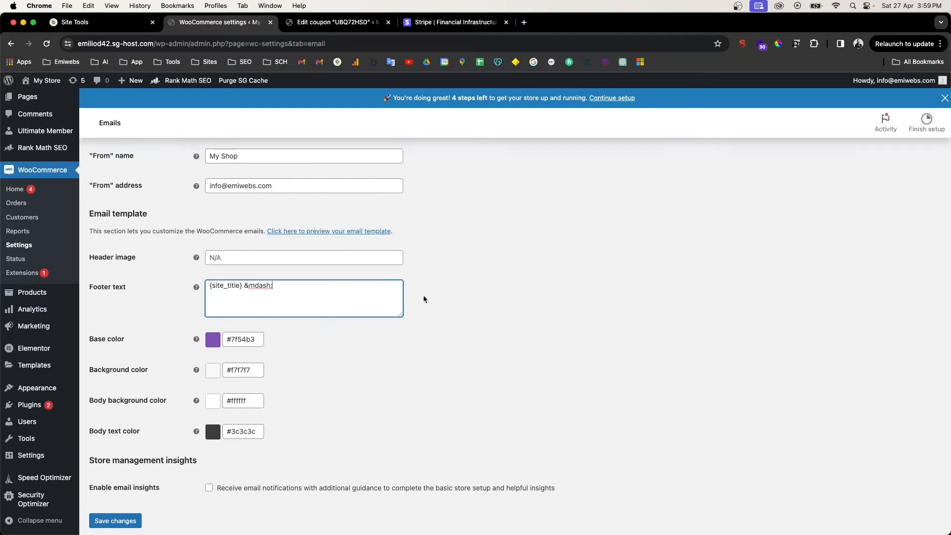
key(BackSpace)
scroll(148, 340, down, 2)
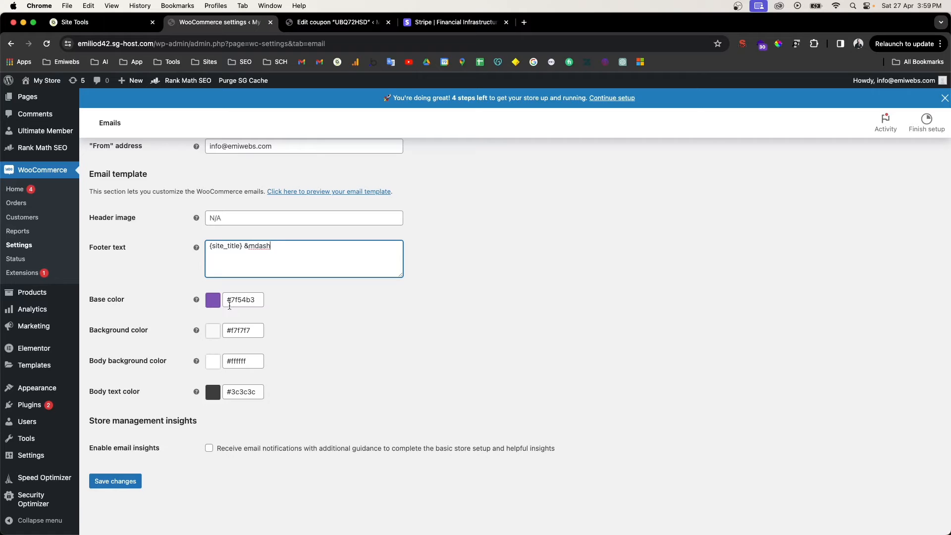
click(115, 484)
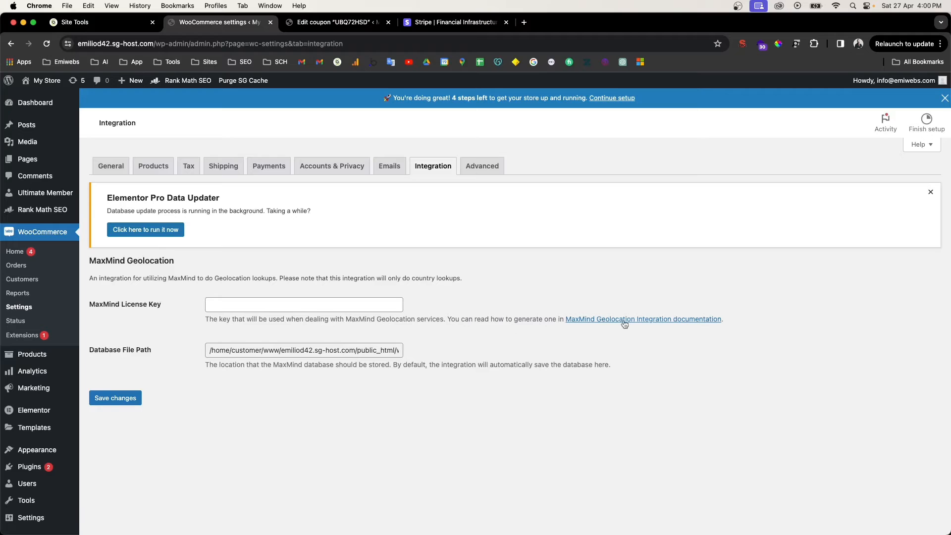
Step: In the advanced settings, examine the Legacy API and REST API sections and the form for creating an API key
click(494, 173)
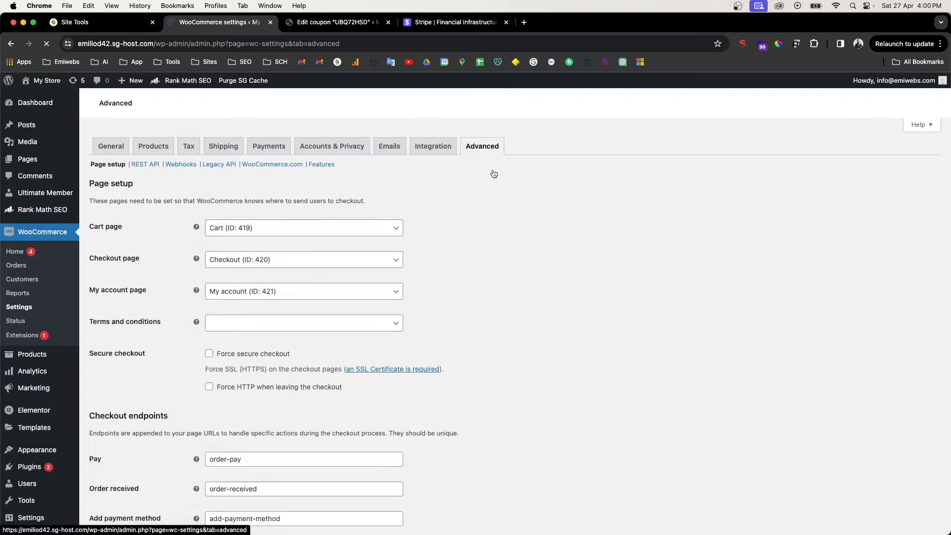
scroll(163, 268, down, 1)
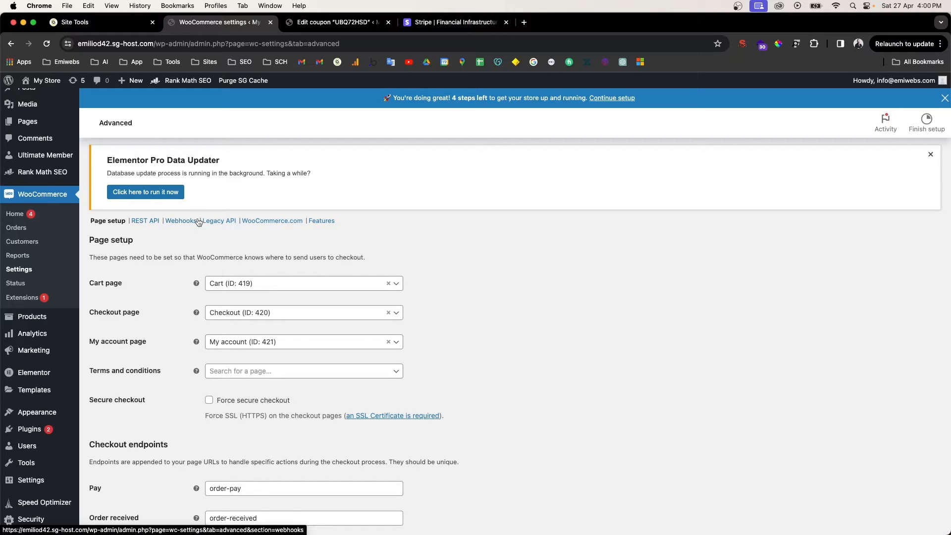
click(214, 224)
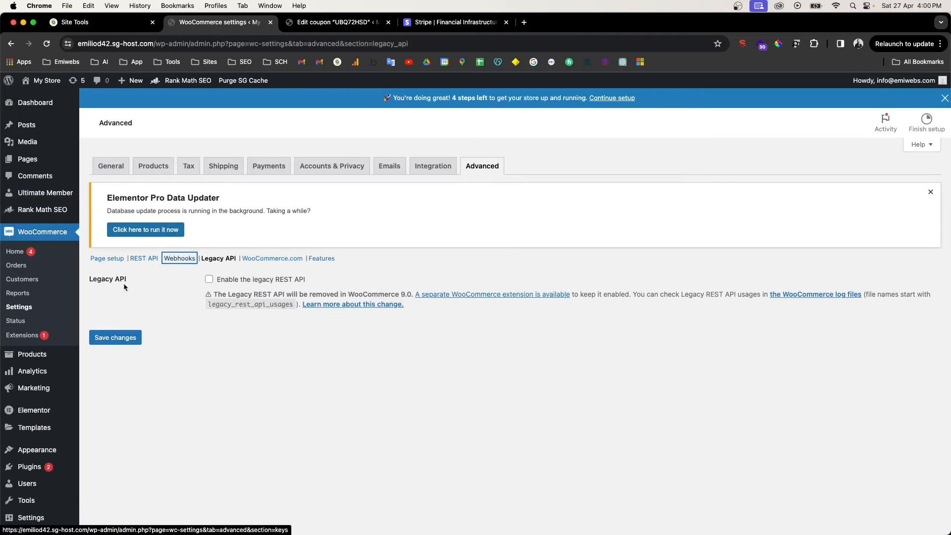
click(144, 258)
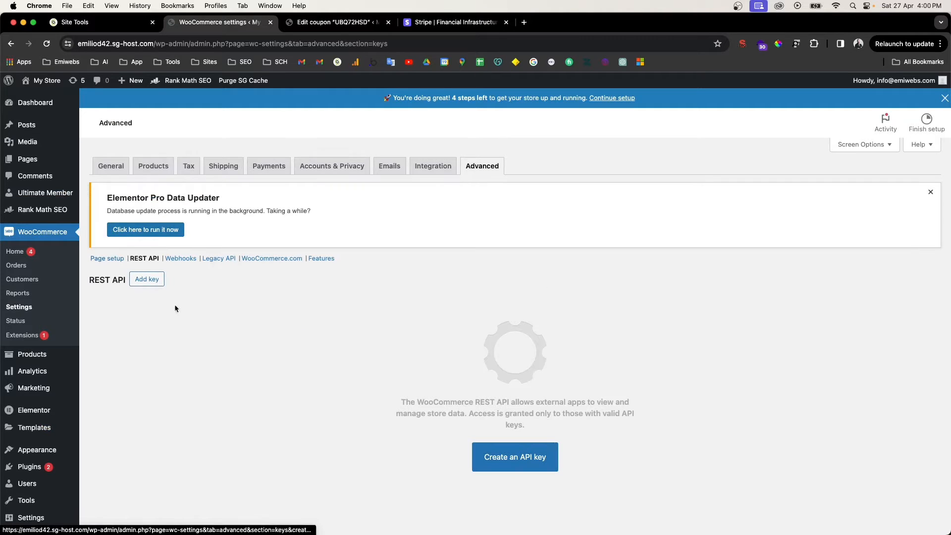
click(536, 460)
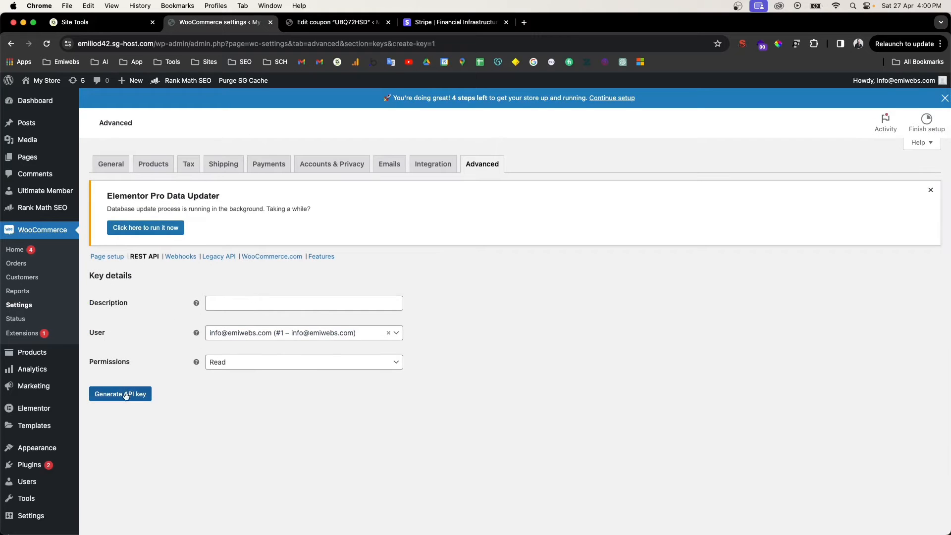
Step: Return to the advanced page setup and search for a "terms" page to use as the terms and conditions page
click(107, 256)
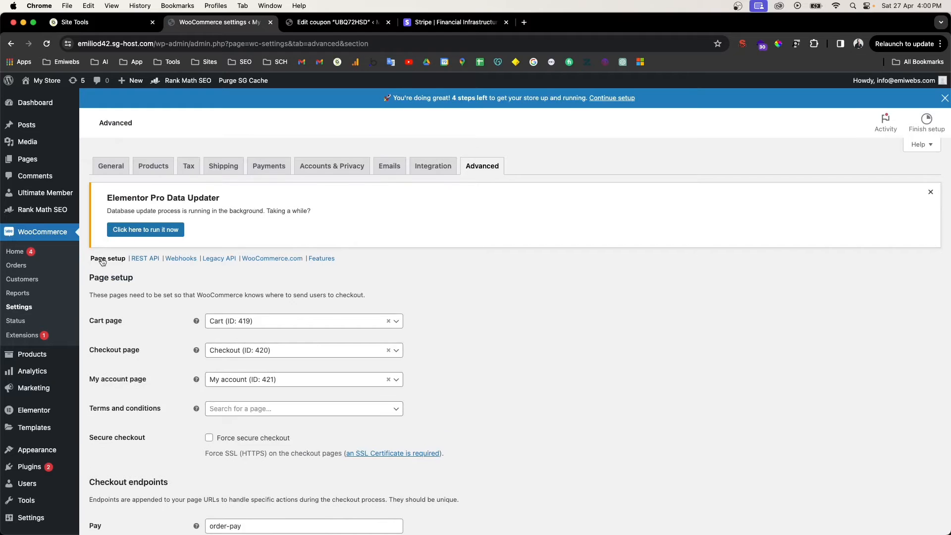
click(97, 323)
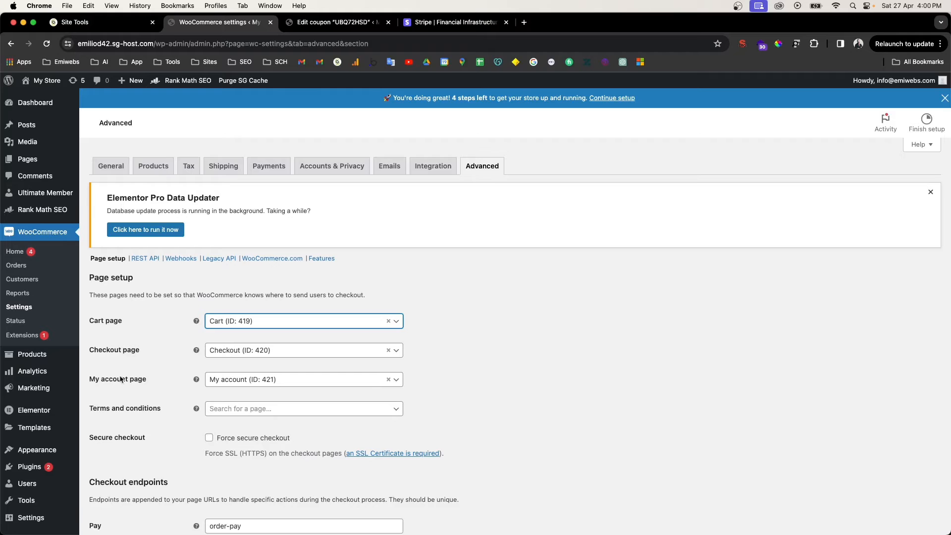
click(238, 410)
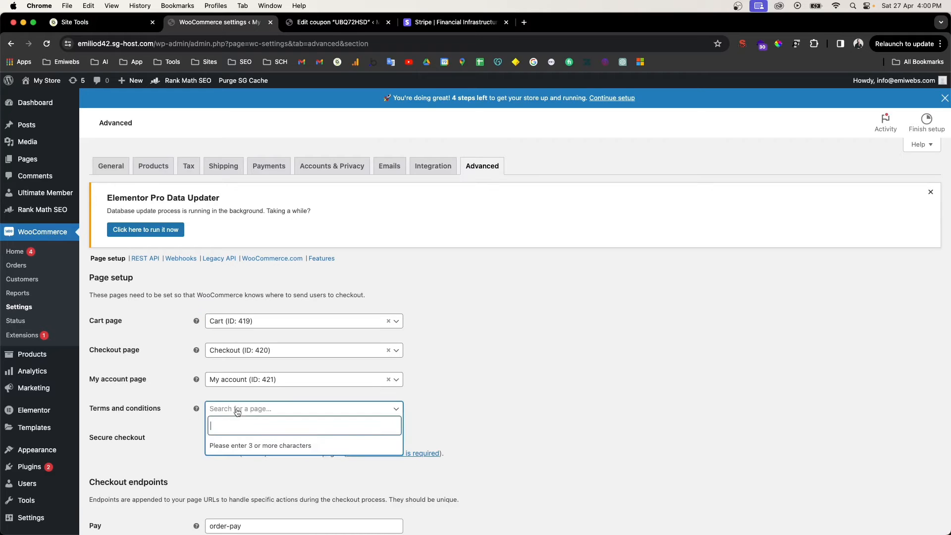
text(terms)
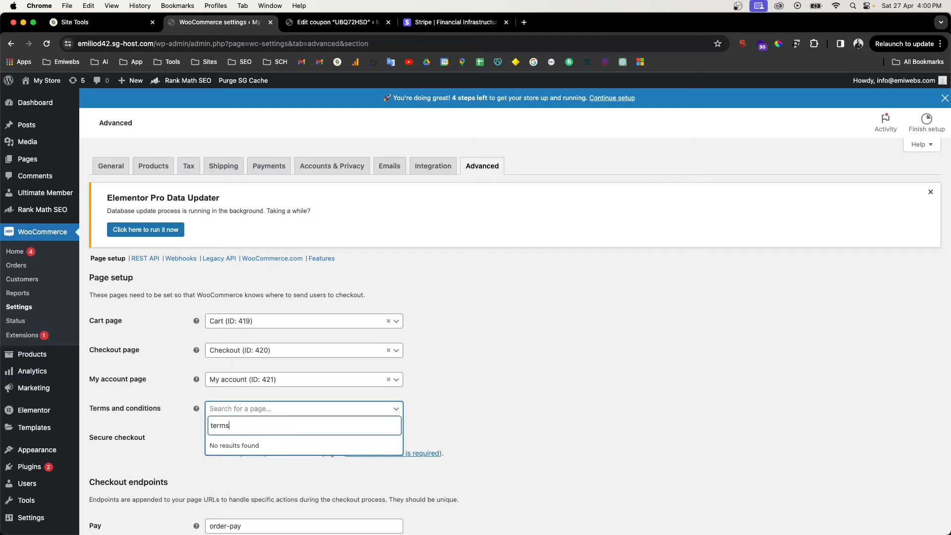
key(super+BackSpace)
click(520, 354)
scroll(297, 419, down, 2)
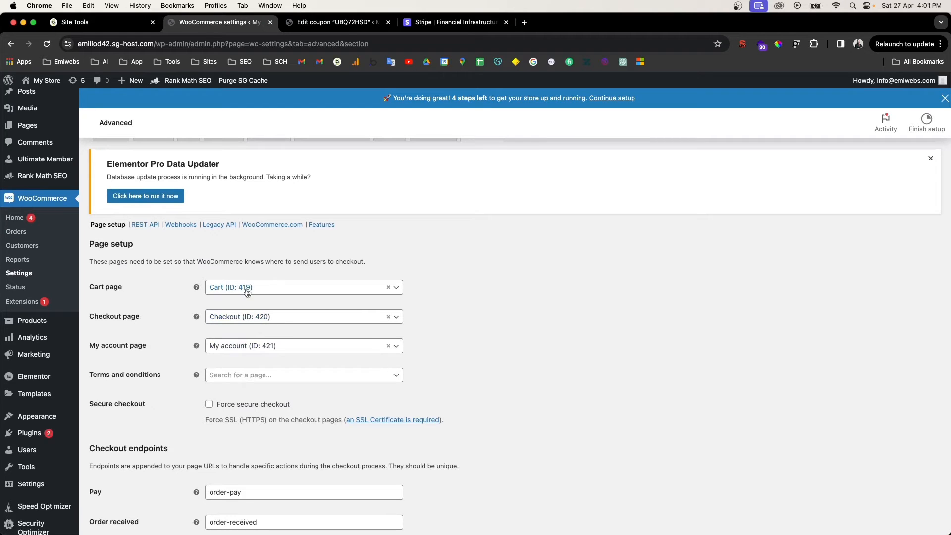
Step: Examine the page setup options in the advanced settings, including the cart page selection, checkout endpoints and account endpoints
mouse_move(15, 127)
click(316, 289)
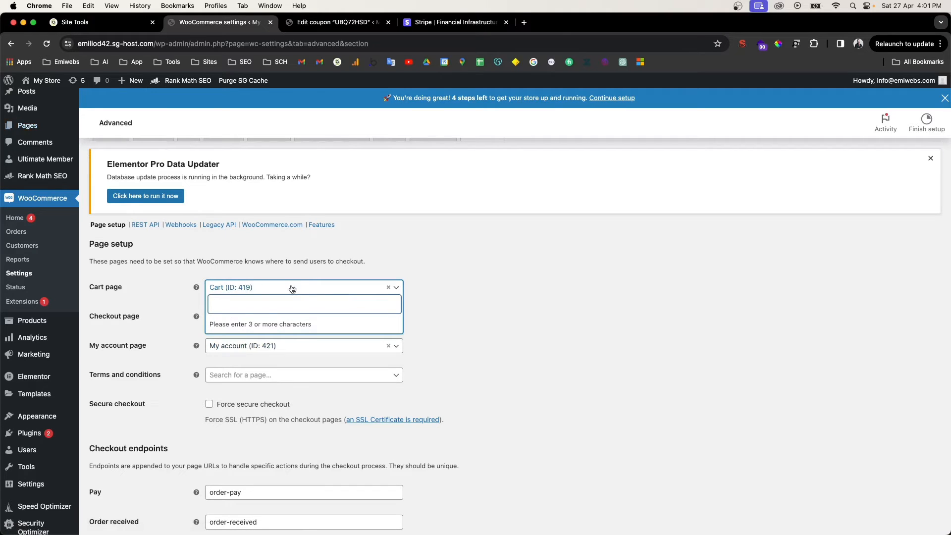
click(170, 296)
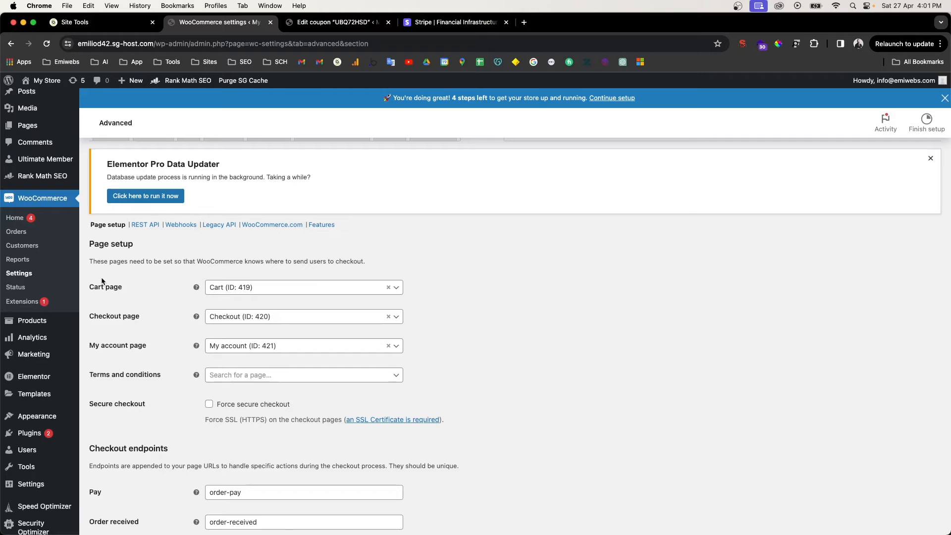
scroll(212, 355, down, 3)
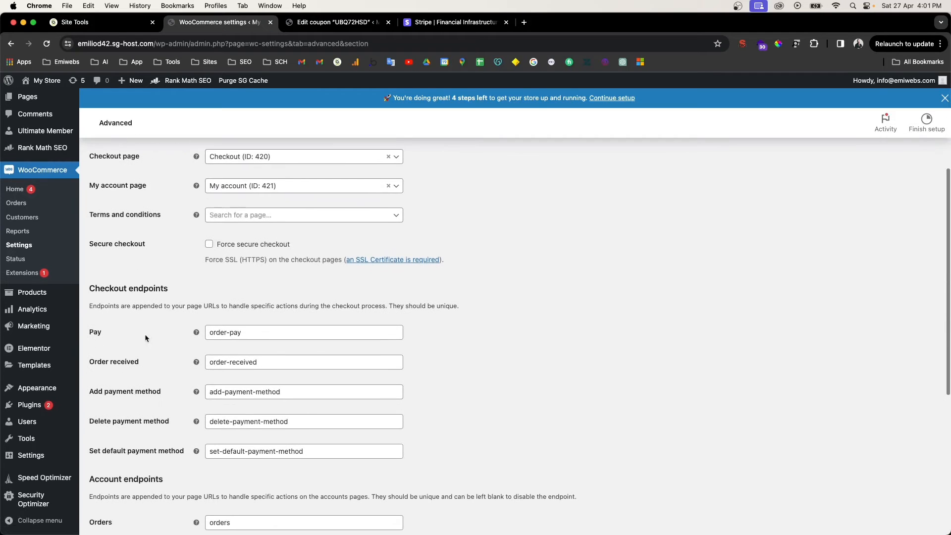
click(91, 334)
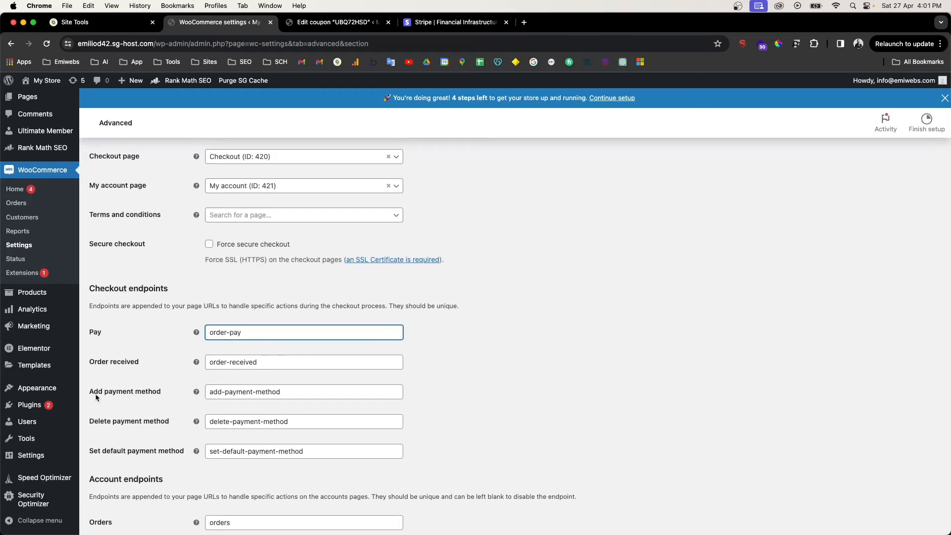
scroll(268, 391, down, 5)
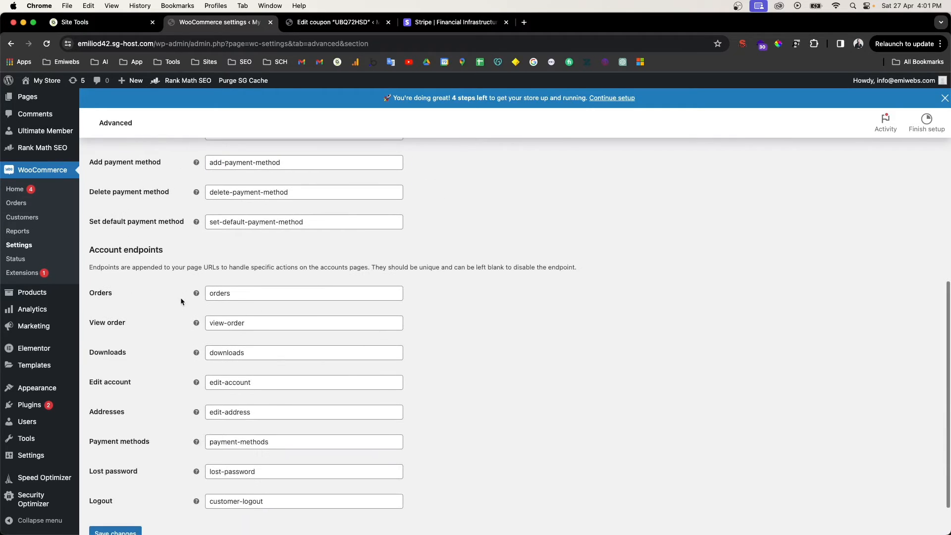
scroll(158, 262, down, 1)
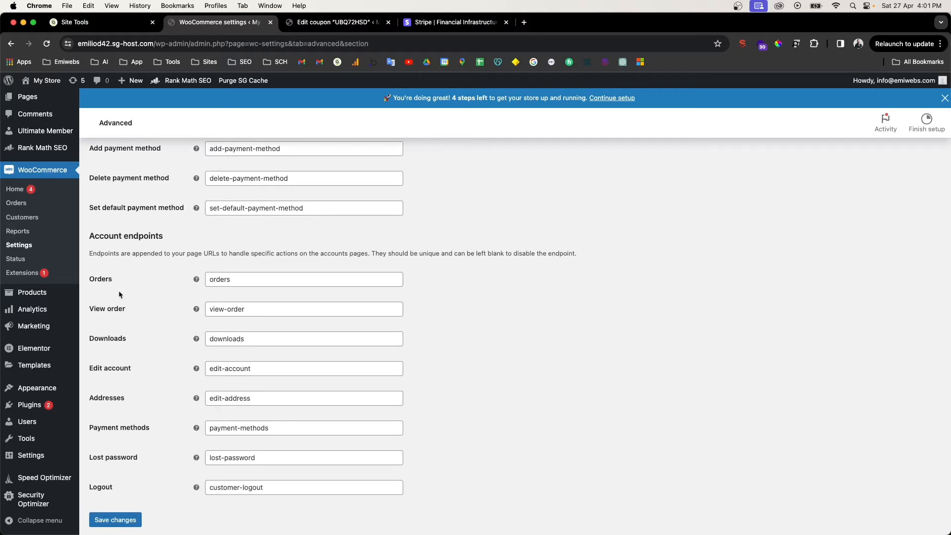
scroll(193, 327, down, 1)
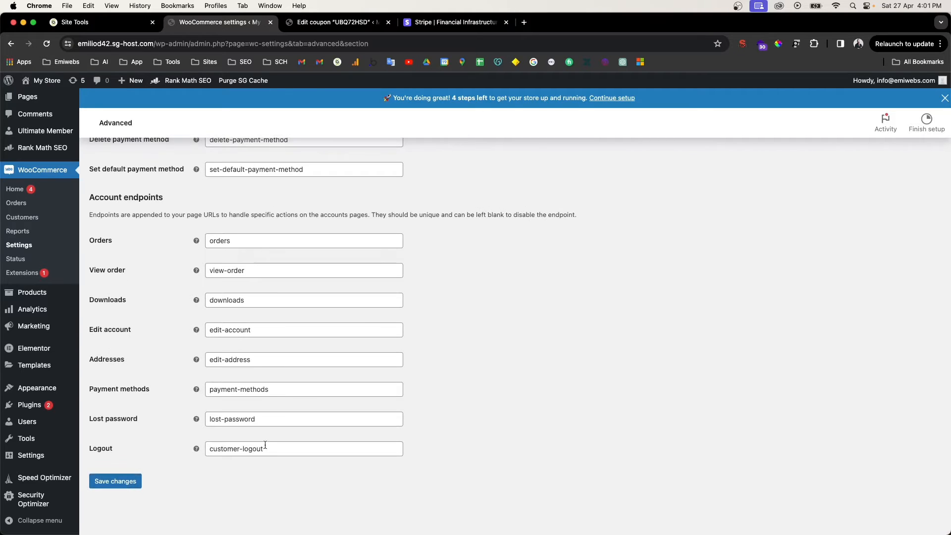
scroll(285, 346, up, 4)
scroll(285, 346, up, 4)
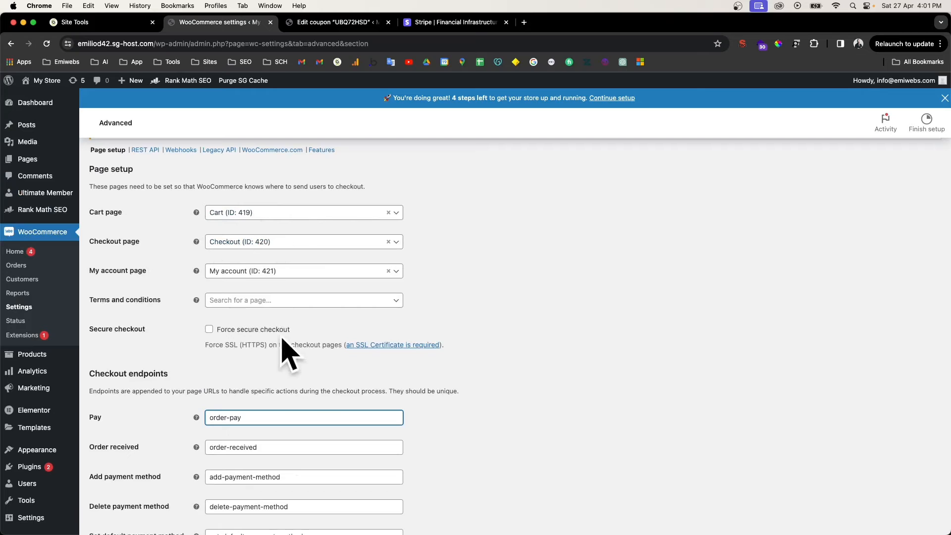
Step: Enable "Force secure checkout" in the advanced page setup and save the changes
click(245, 331)
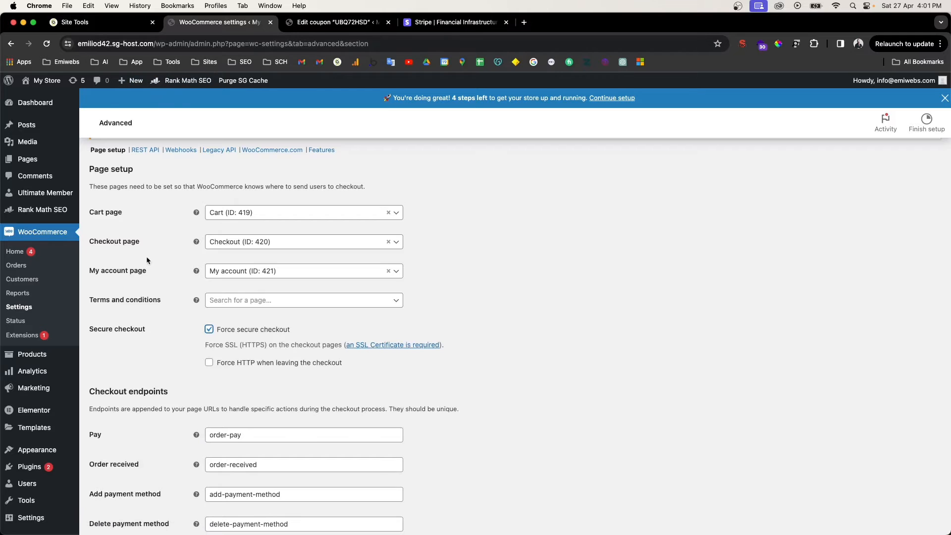
scroll(147, 260, down, 8)
click(121, 482)
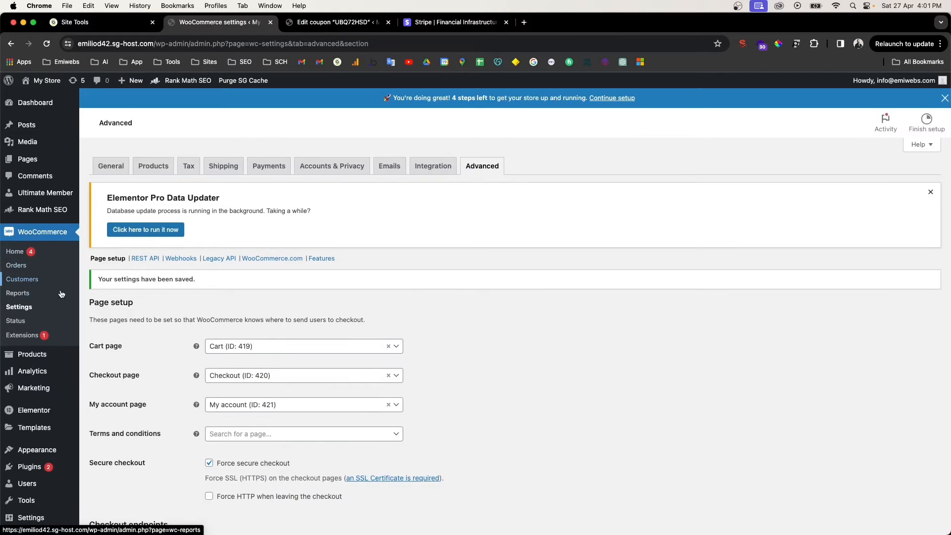
Step: Open the WooCommerce system status and examine the system report options and WordPress environment details
click(23, 323)
click(26, 309)
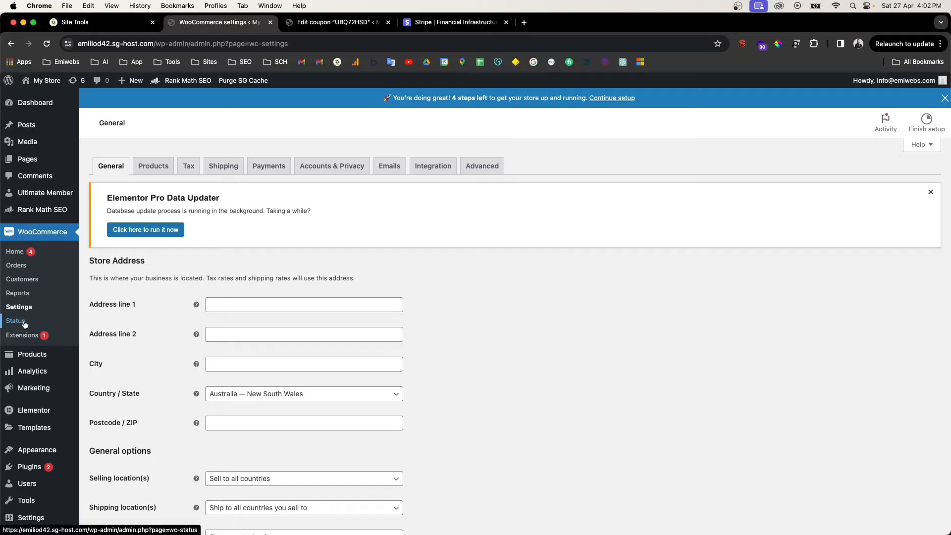
click(24, 323)
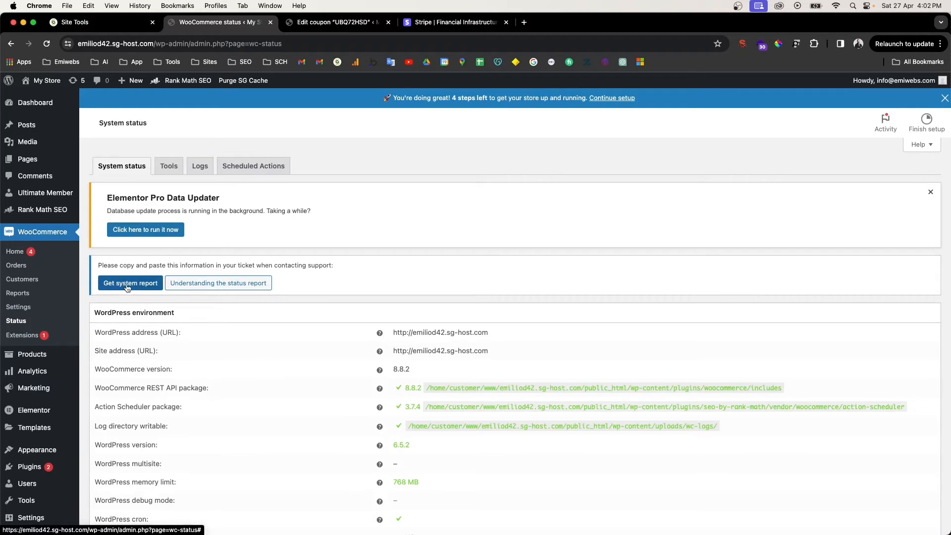
scroll(161, 325, down, 1)
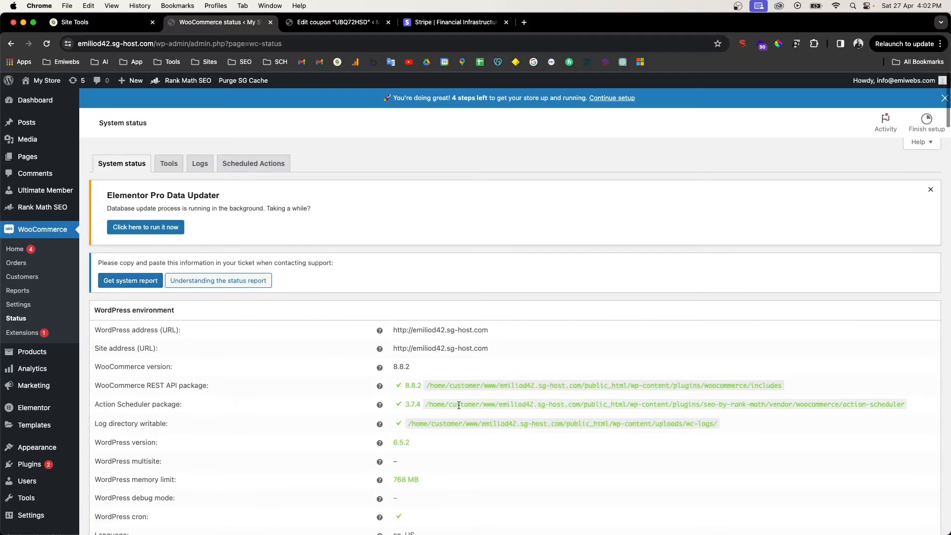
scroll(174, 296, down, 3)
scroll(174, 296, up, 3)
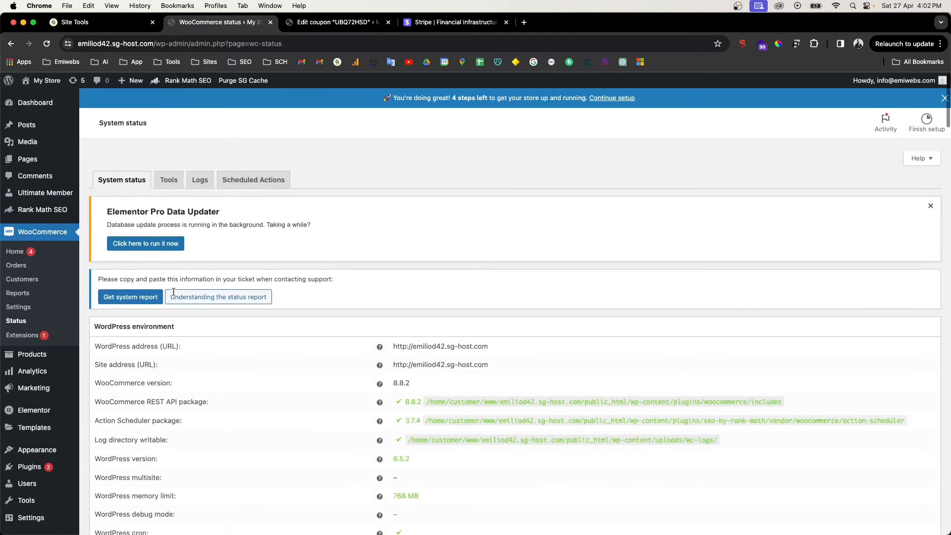
Step: Look through the WooCommerce extensions marketplace, including its search and recommended extensions
click(13, 338)
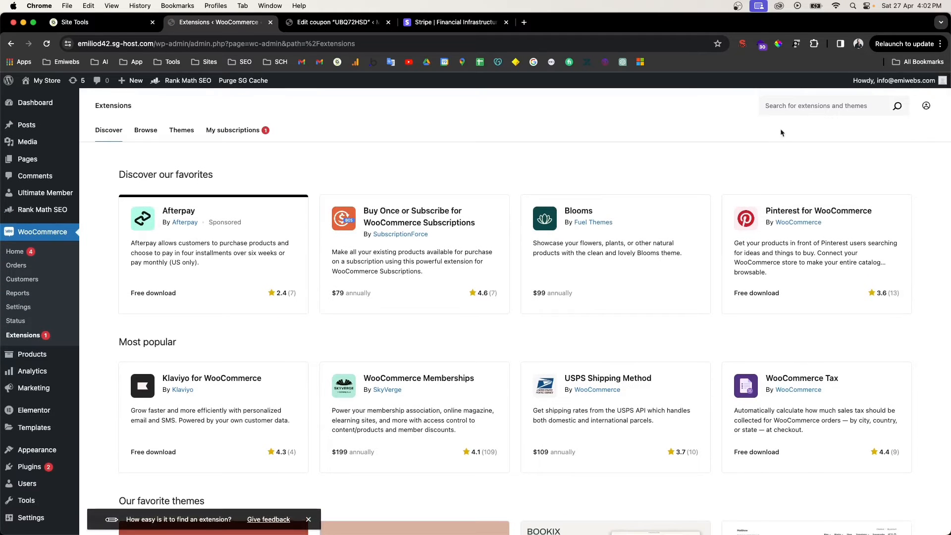
click(808, 108)
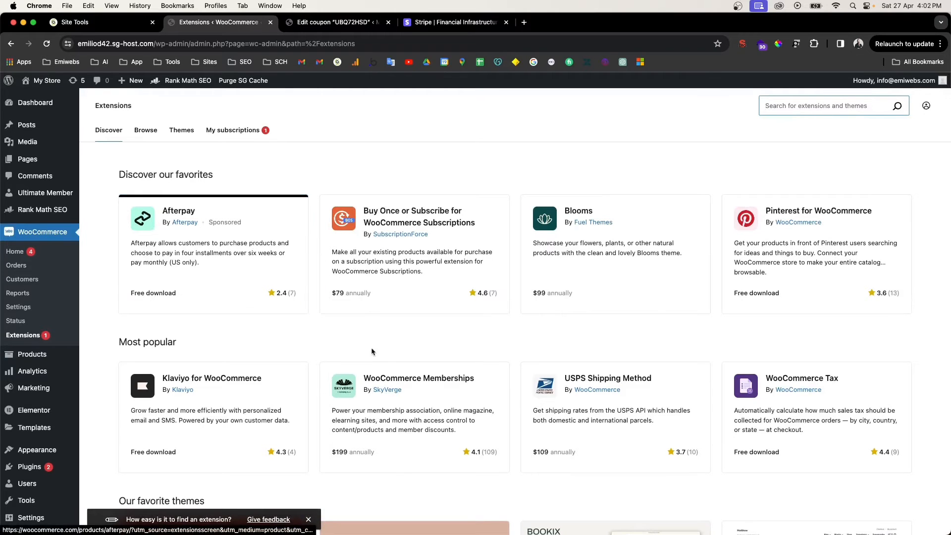
scroll(375, 352, down, 5)
scroll(376, 363, up, 5)
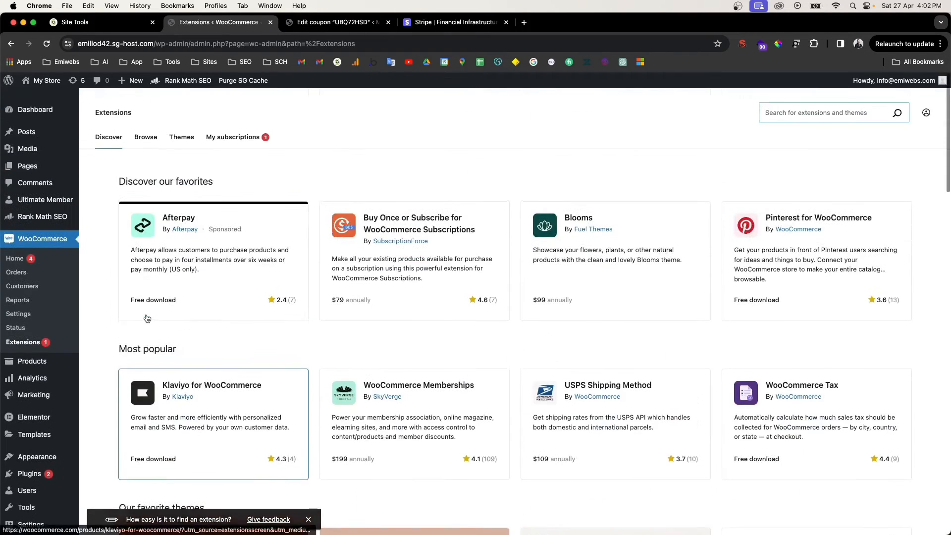
mouse_move(44, 358)
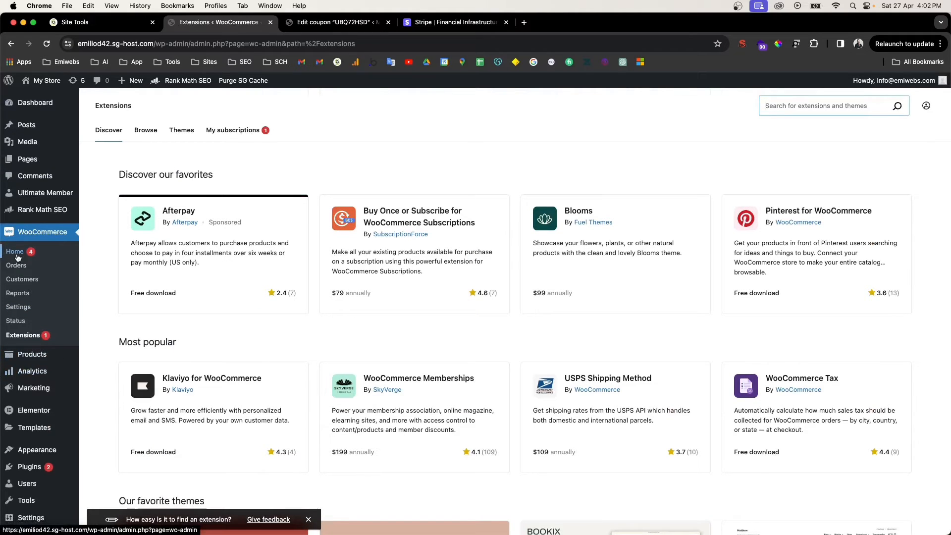
Step: Go to the WooCommerce home, open the "Customize your store" task and browse all available themes
click(17, 253)
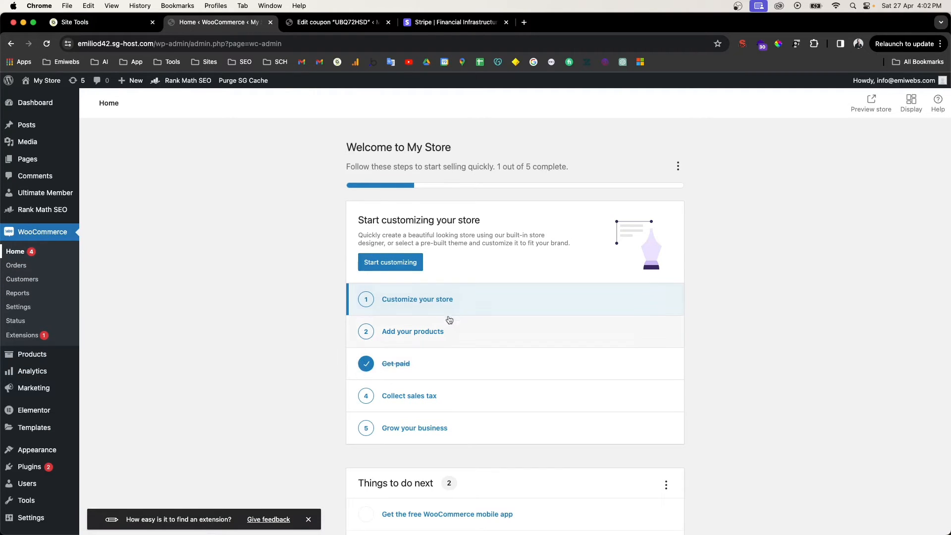
click(419, 307)
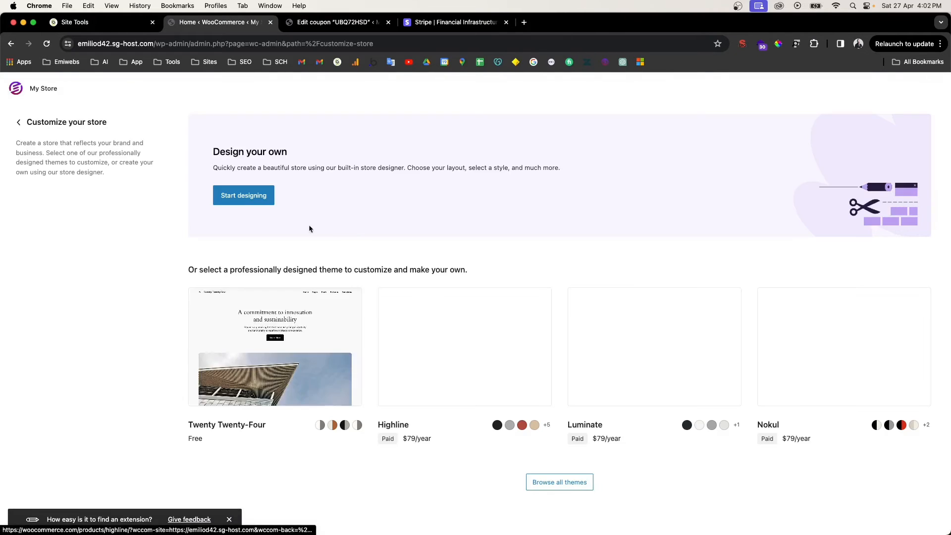
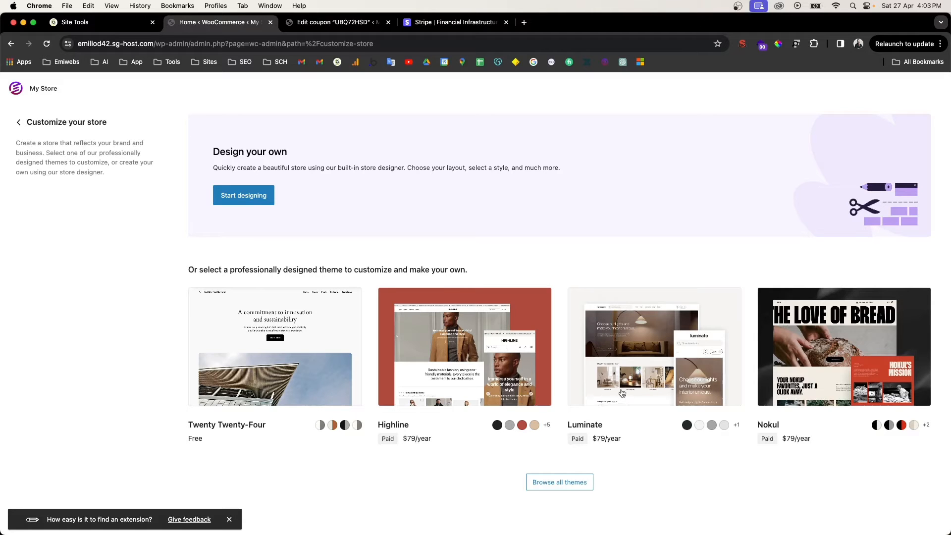
click(552, 487)
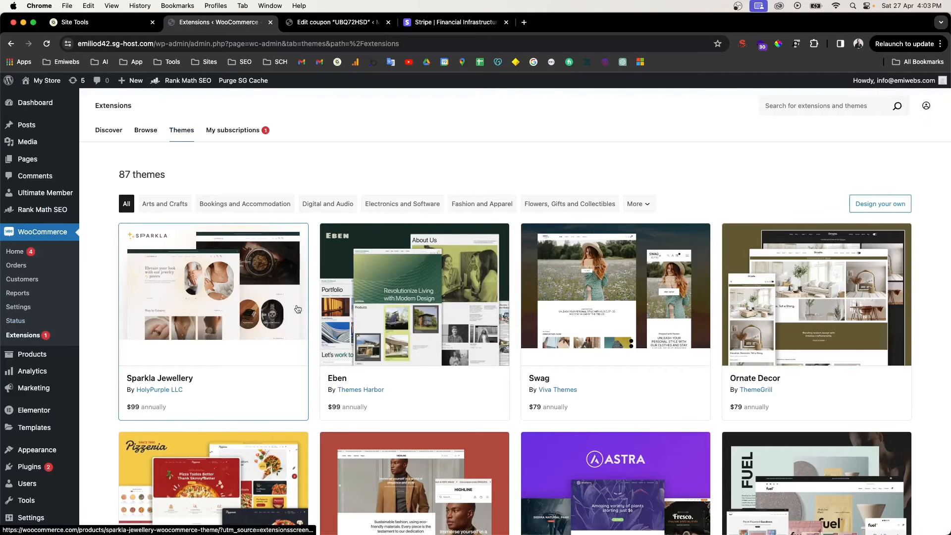
scroll(298, 309, down, 2)
scroll(351, 350, down, 2)
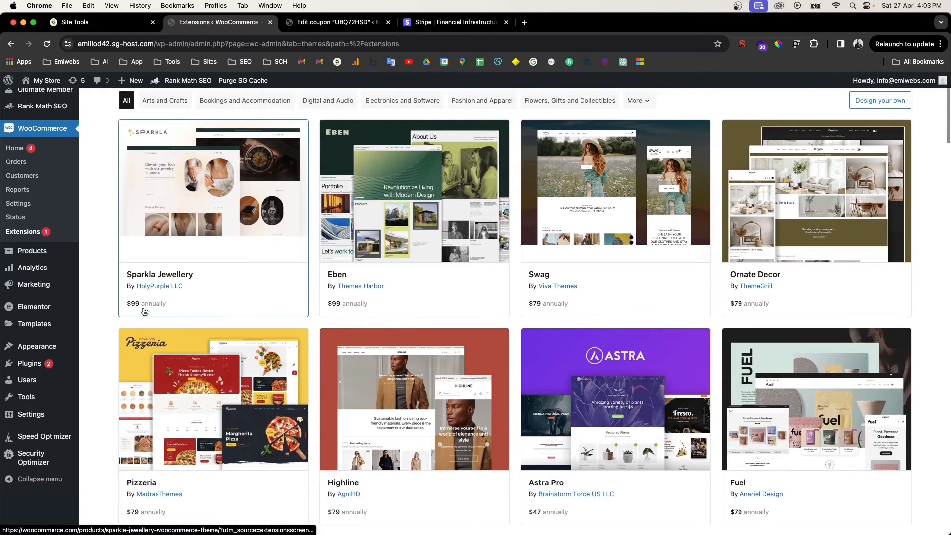
scroll(473, 289, down, 1)
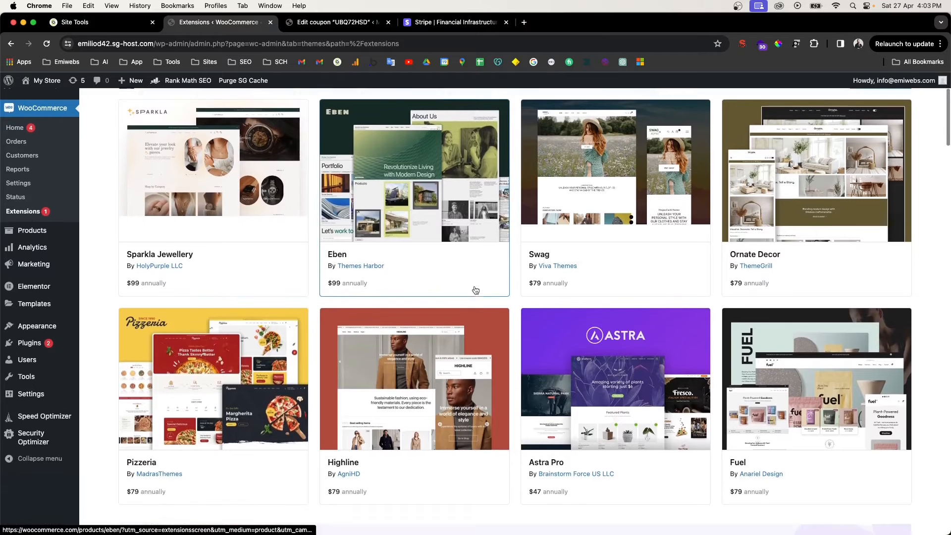
scroll(466, 285, down, 13)
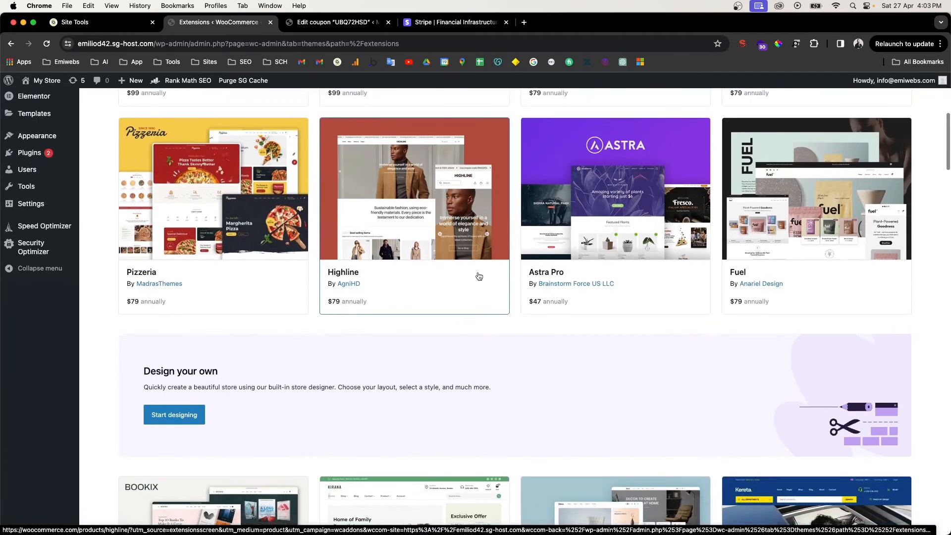
scroll(480, 276, down, 5)
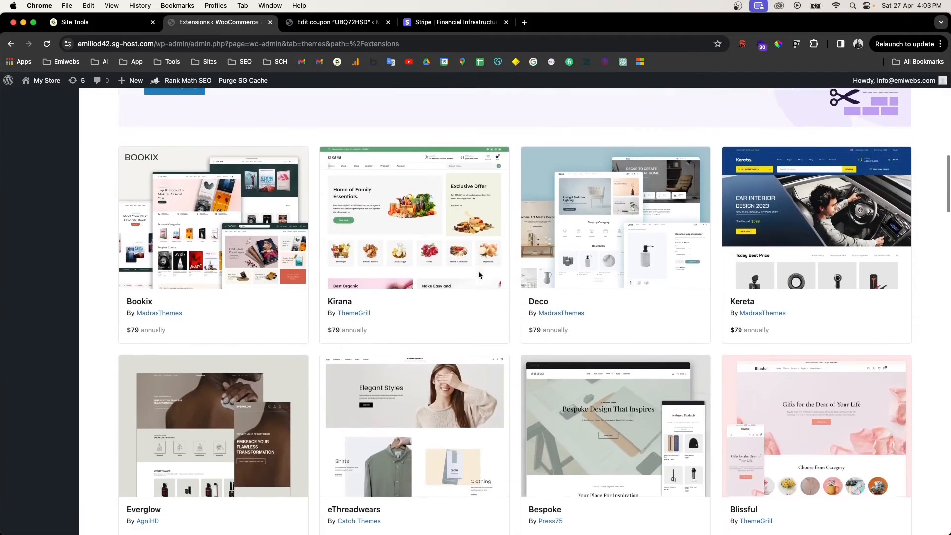
scroll(266, 310, up, 20)
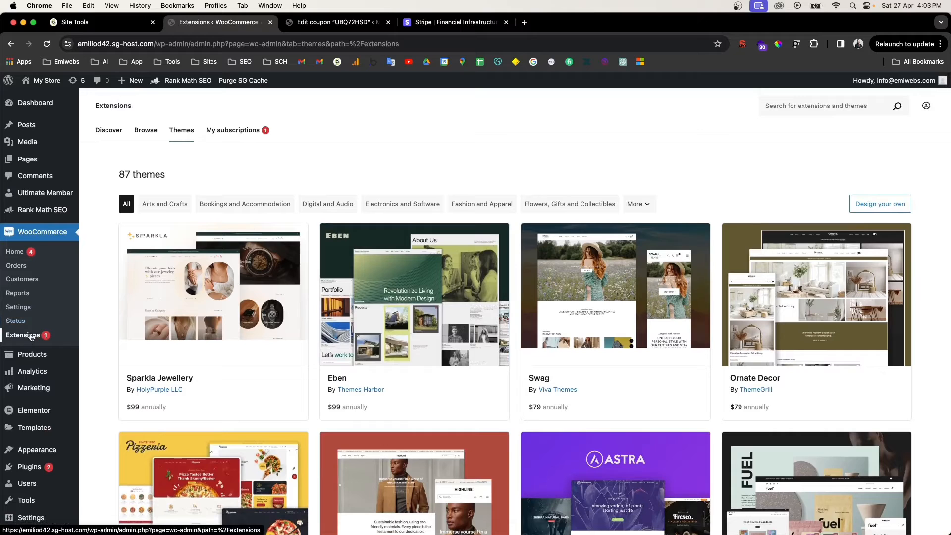
Step: Return to the WooCommerce home and start adding a grouped product through the "Add your products" task
click(15, 251)
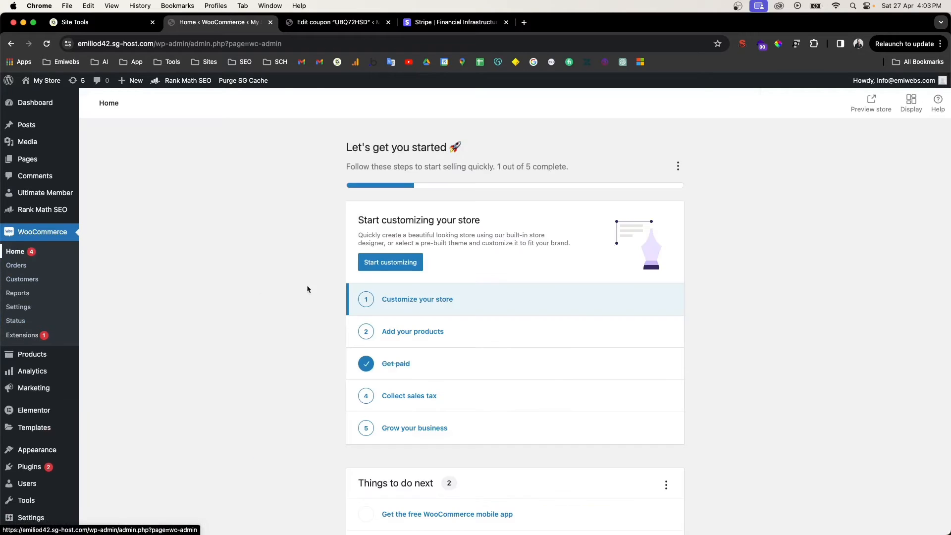
click(382, 264)
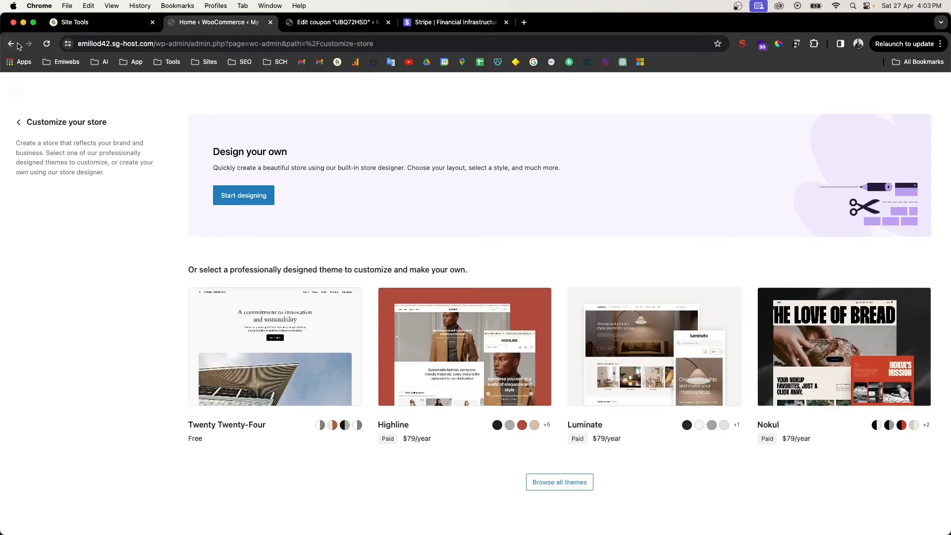
click(11, 44)
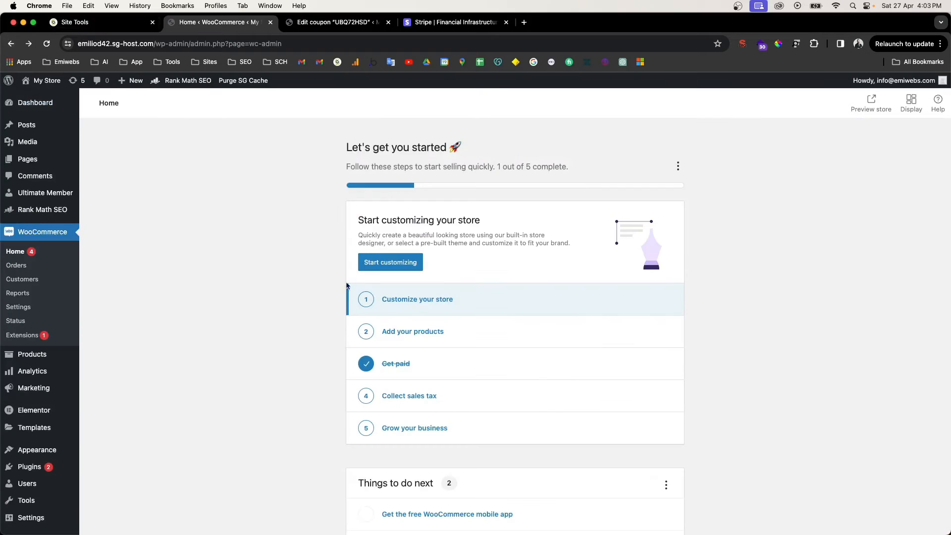
click(404, 334)
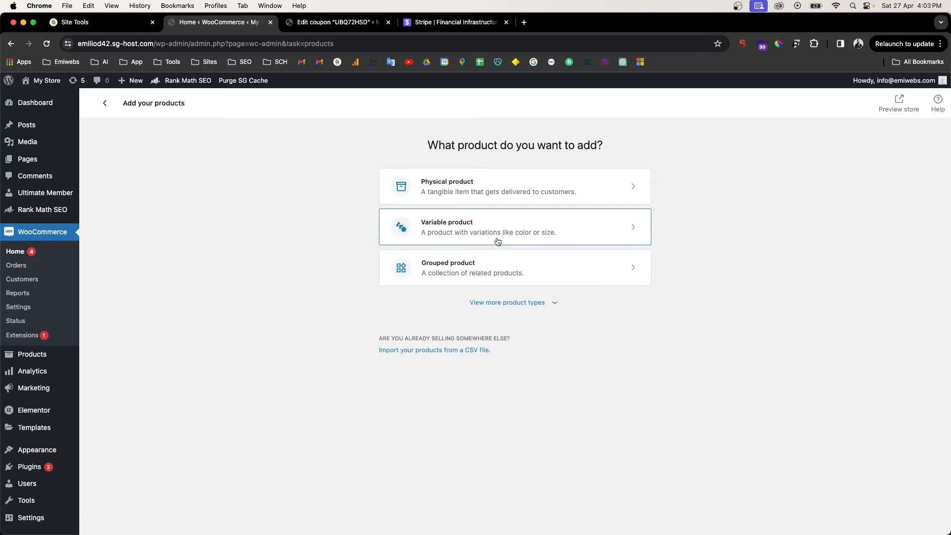
click(480, 267)
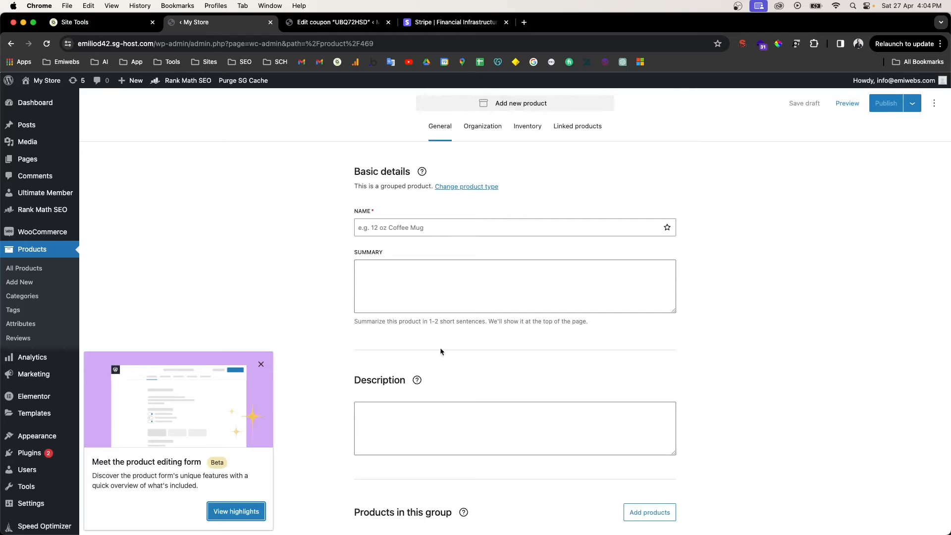
Step: Close the product form introduction, look through the grouped product's general fields and open the form's additional options
scroll(331, 416, down, 6)
click(261, 364)
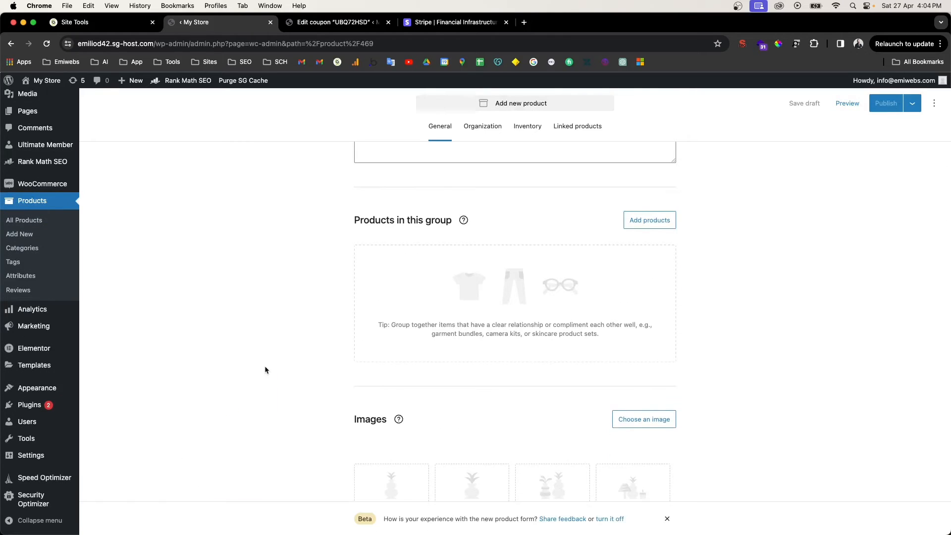
scroll(467, 341, down, 2)
scroll(467, 346, up, 8)
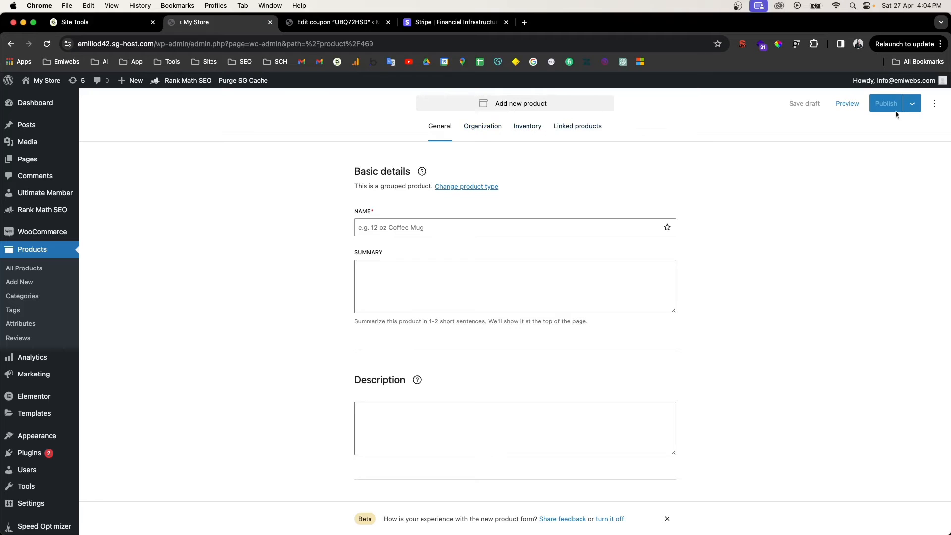
click(933, 103)
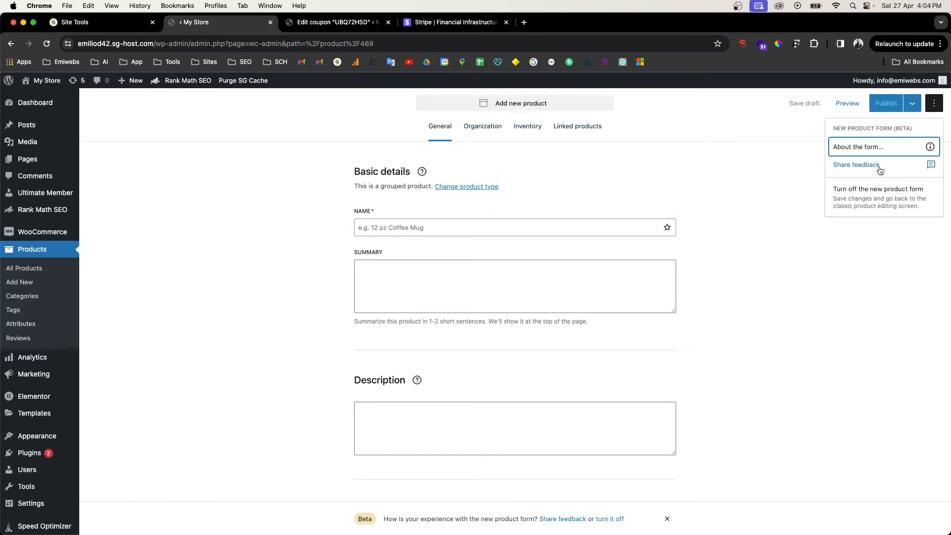
Step: Turn off the new product form, skip the feedback survey, and dismiss the Elementor and store setup notices on the classic product page
click(857, 200)
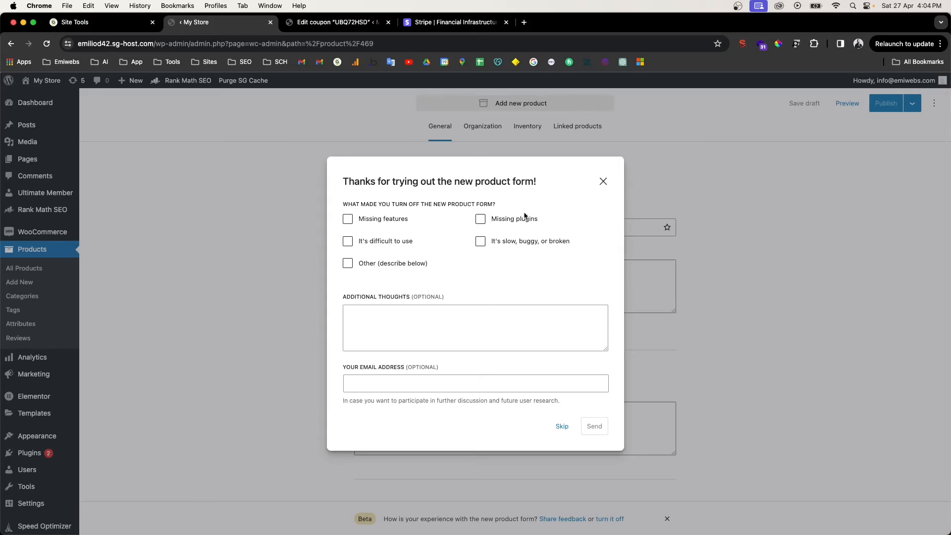
click(383, 220)
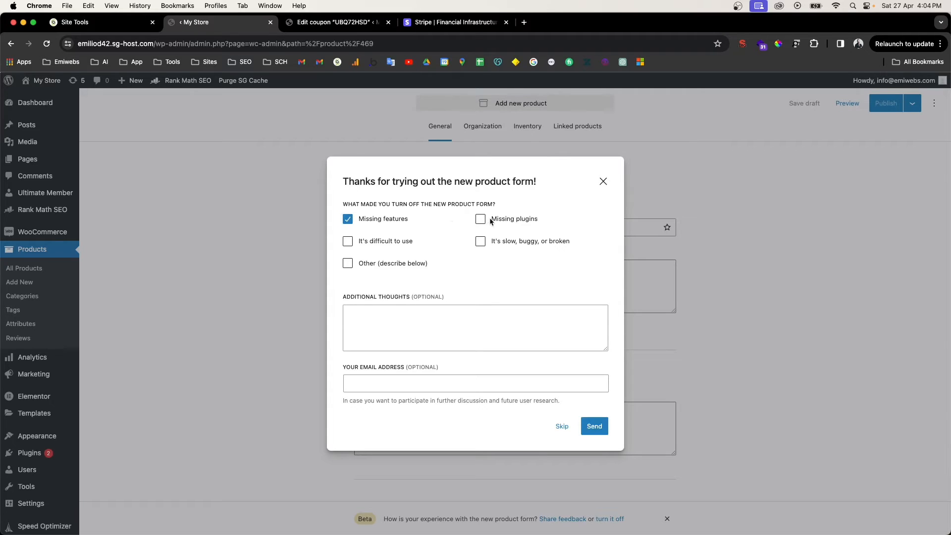
click(374, 221)
click(561, 426)
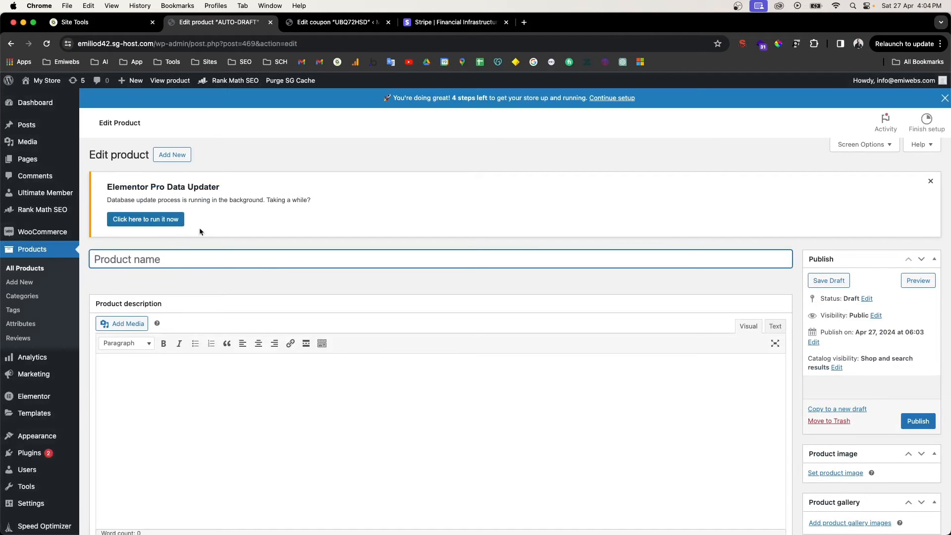
click(930, 181)
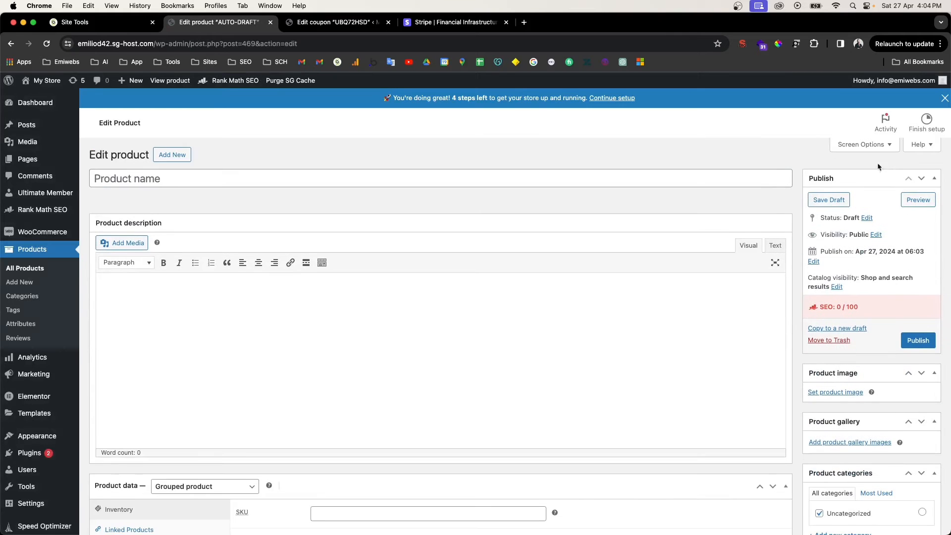
click(945, 98)
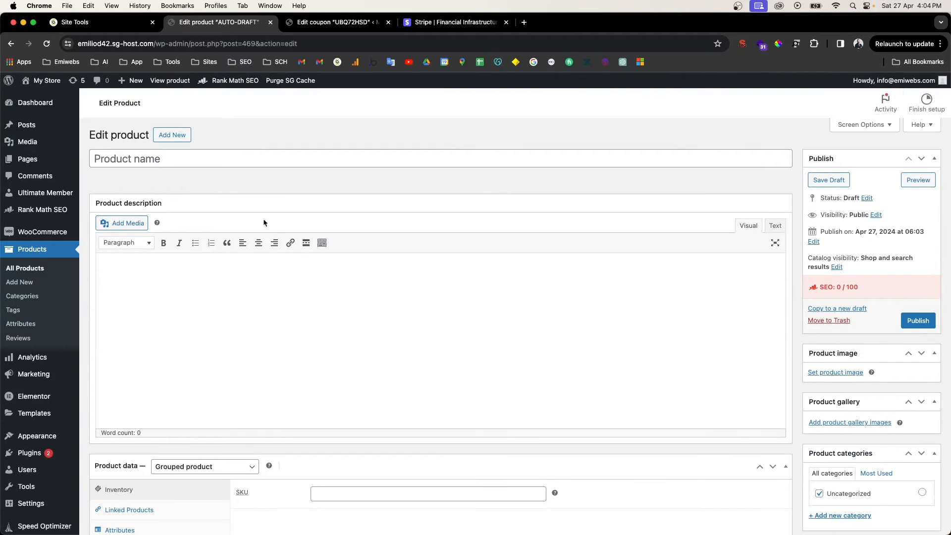
Step: Name the product "Product one" and enter "Content" as its product description
click(126, 161)
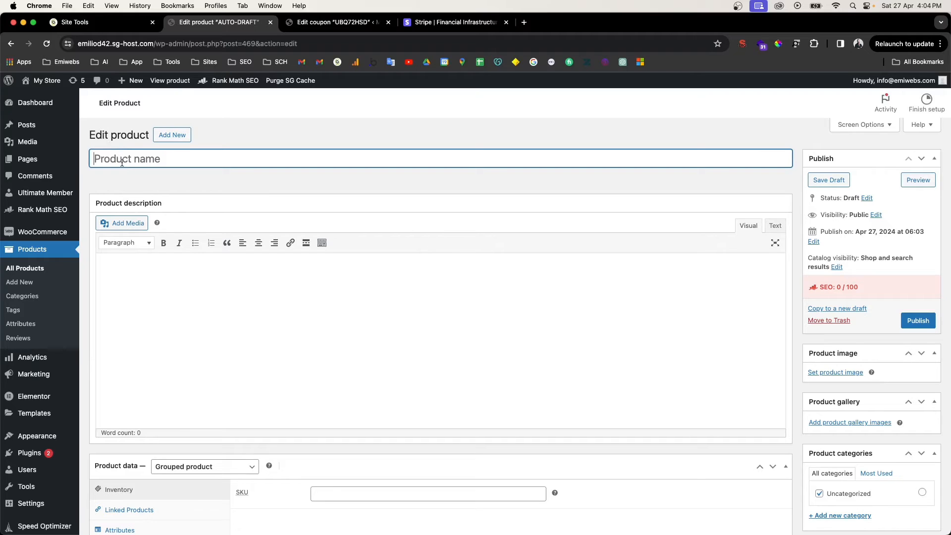
text(Product one)
triple_click(127, 161)
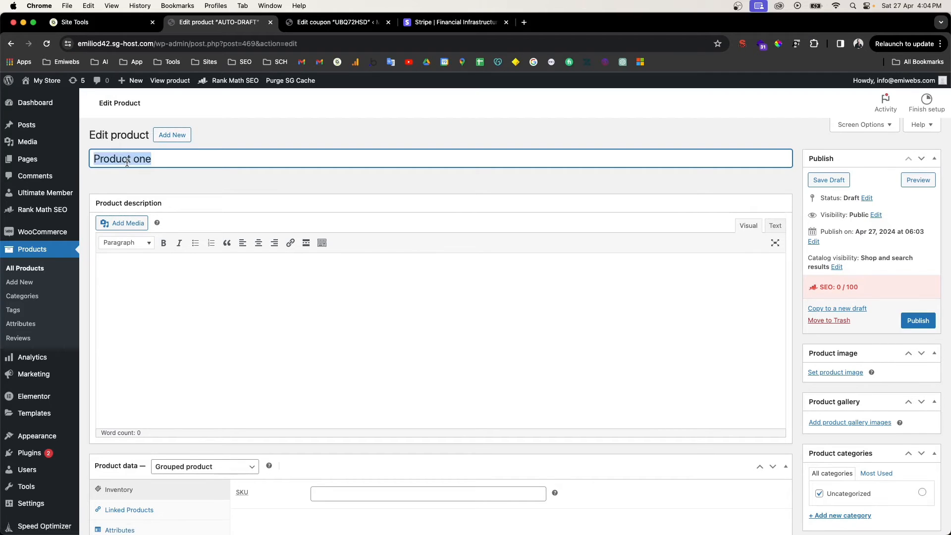
key(super+c)
click(126, 260)
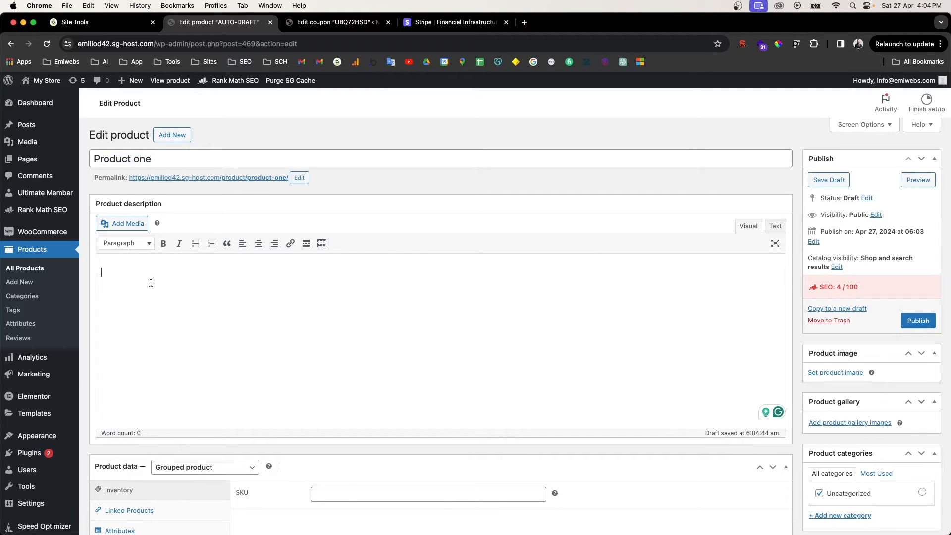
scroll(185, 323, down, 2)
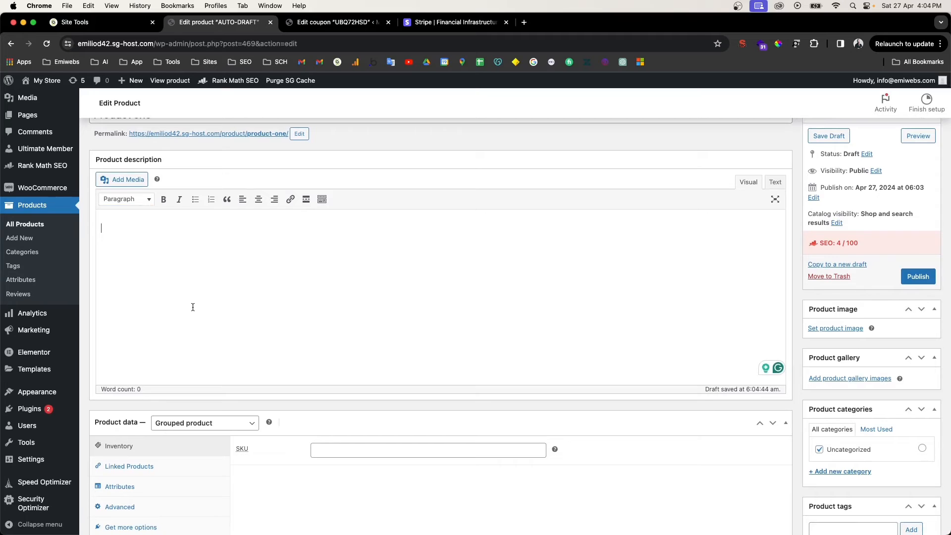
text(Cpntenten)
Step: Try the External/Affiliate product type and look through its product URL, button text, price and tax fields
scroll(329, 384, down, 5)
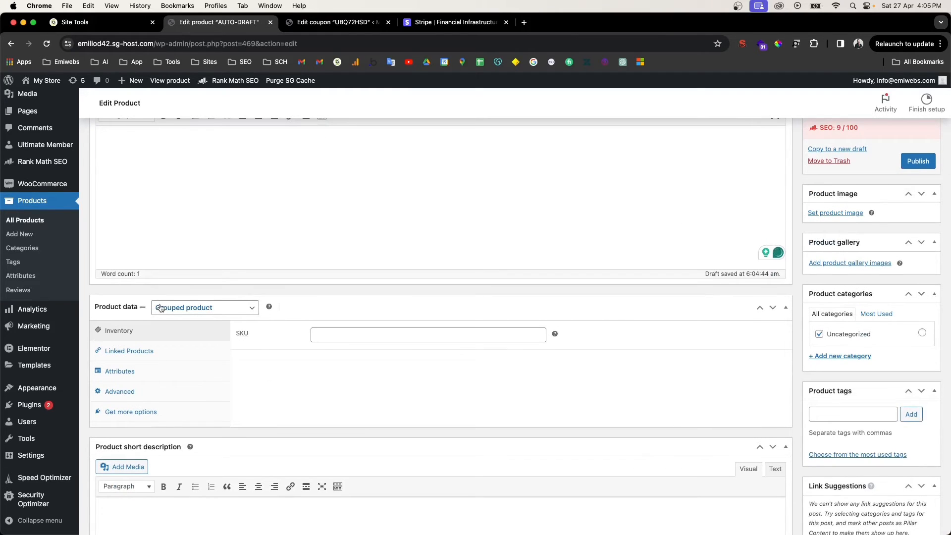
click(192, 308)
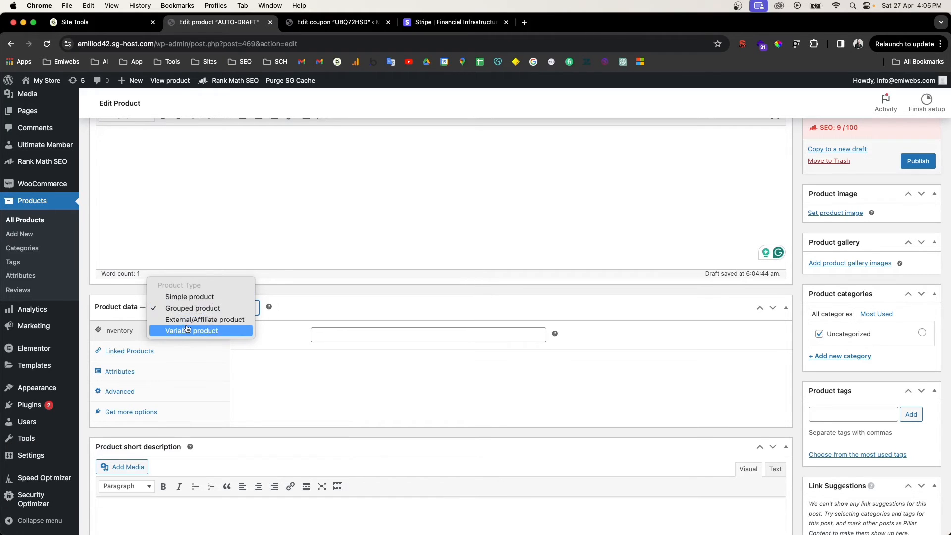
click(198, 319)
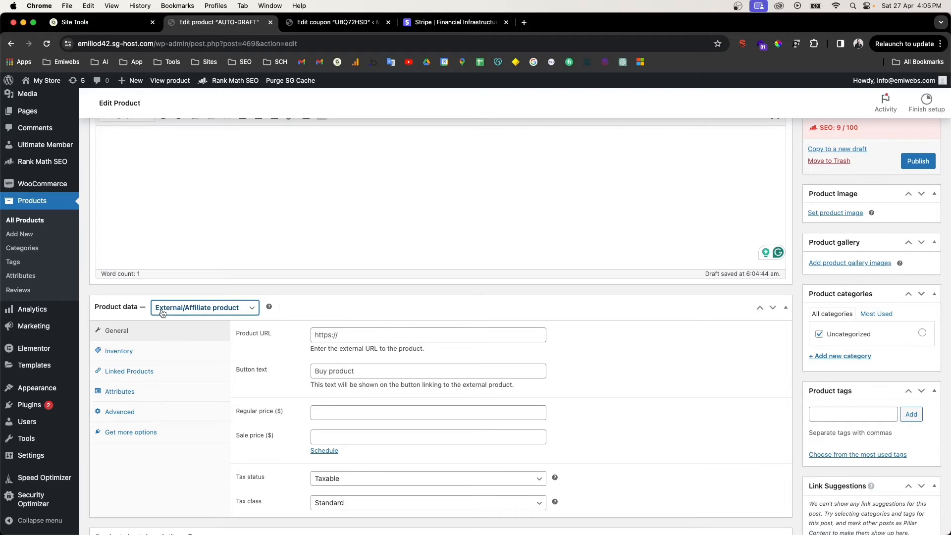
click(250, 337)
click(332, 339)
click(282, 203)
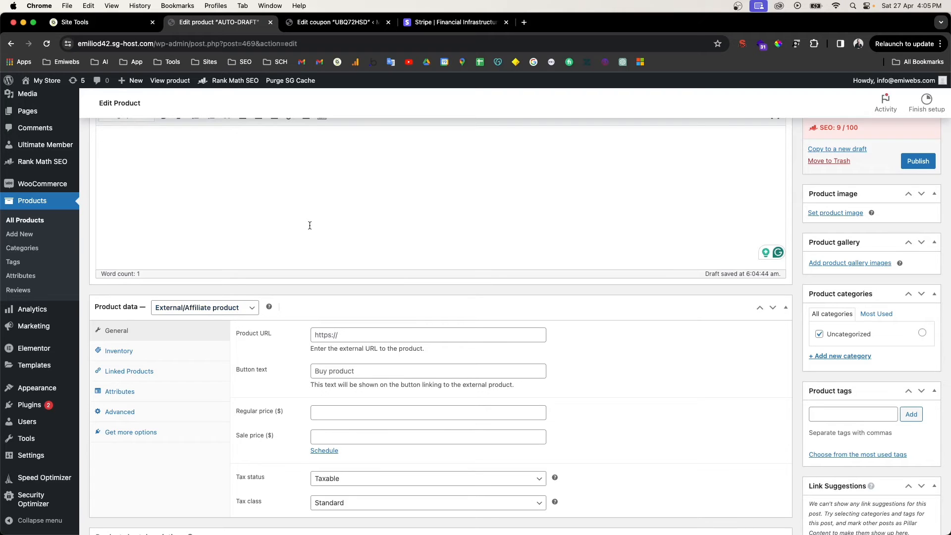
scroll(310, 226, down, 3)
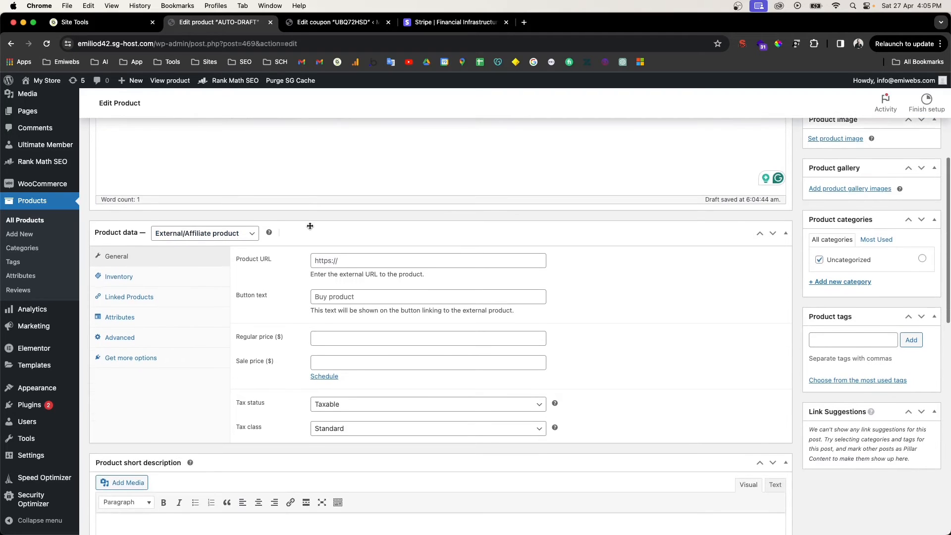
scroll(311, 220, up, 5)
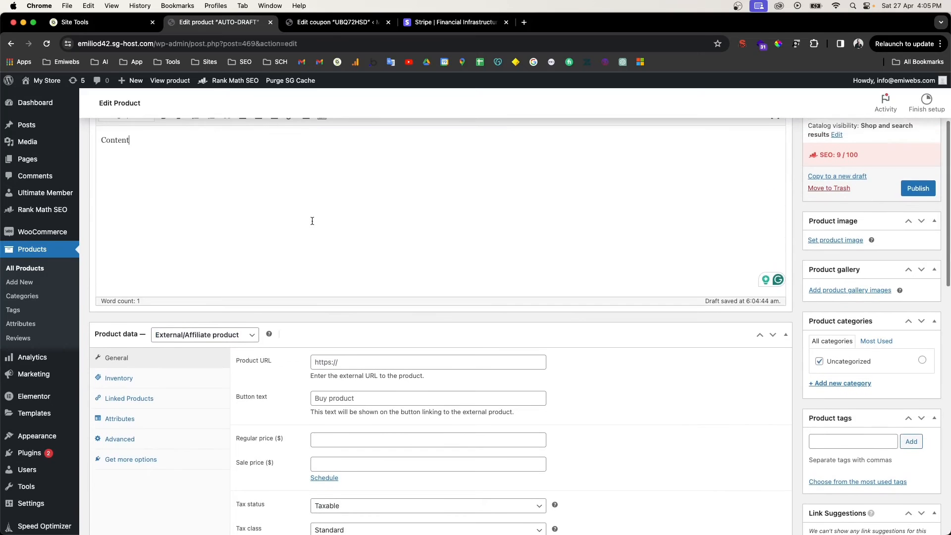
scroll(312, 221, down, 5)
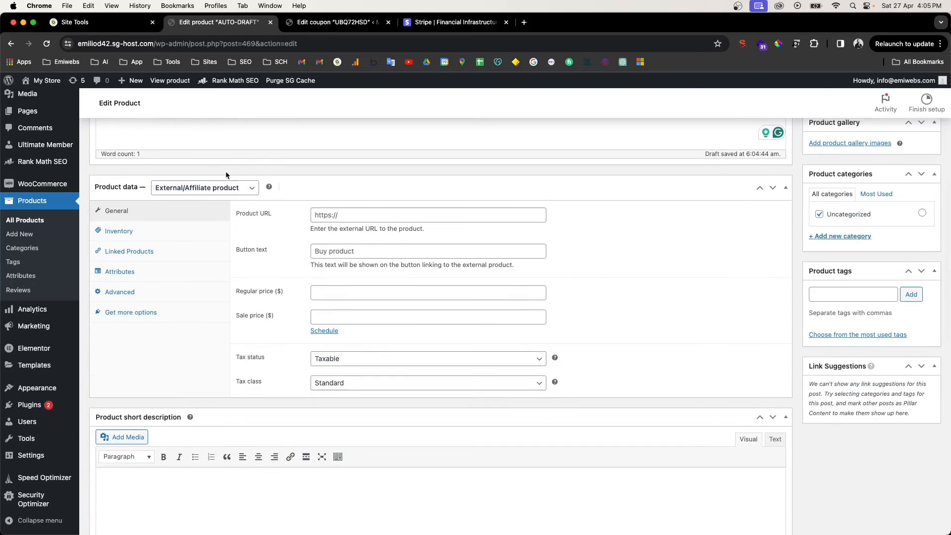
Step: Change the product type to Simple product
click(166, 192)
click(170, 166)
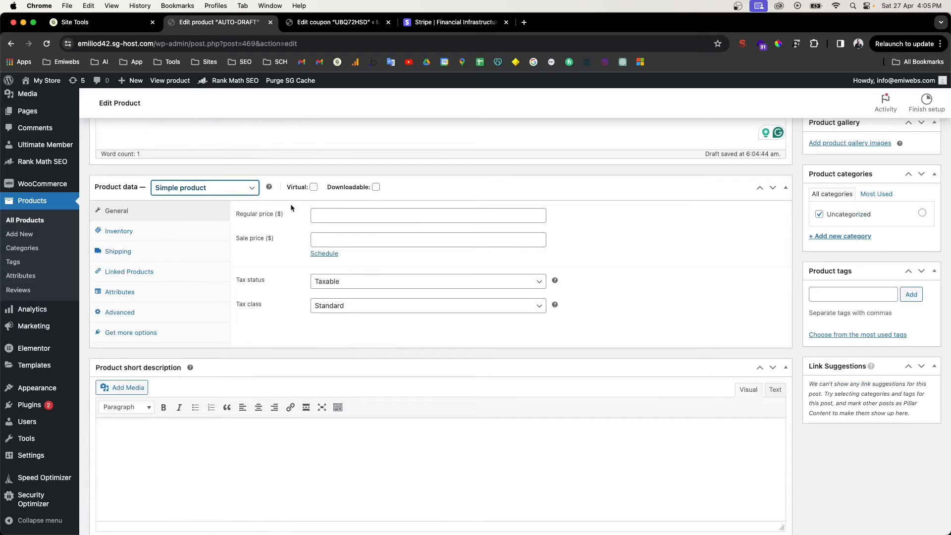
Step: Mark the product as virtual and downloadable, and add a downloadable file entry named "PDF File"
mouse_move(301, 188)
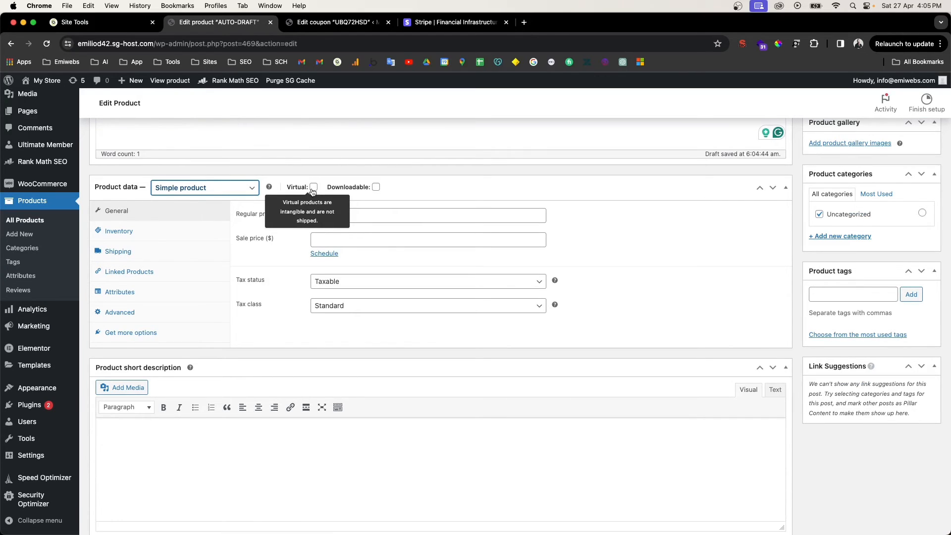
click(313, 188)
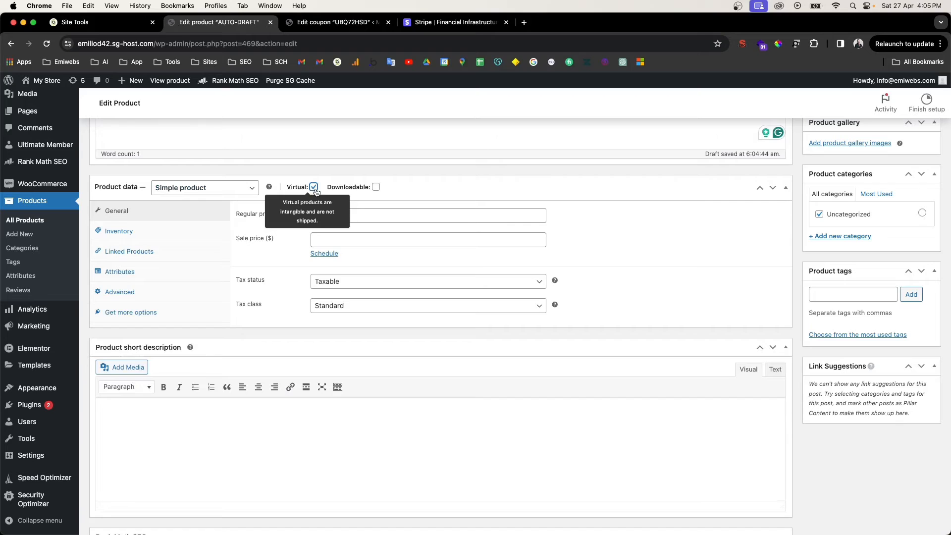
click(375, 187)
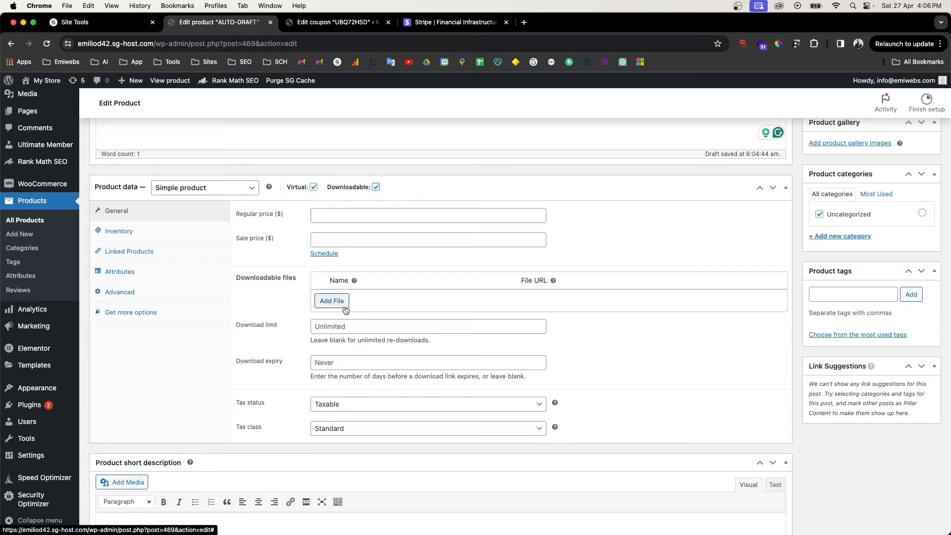
click(346, 309)
click(360, 300)
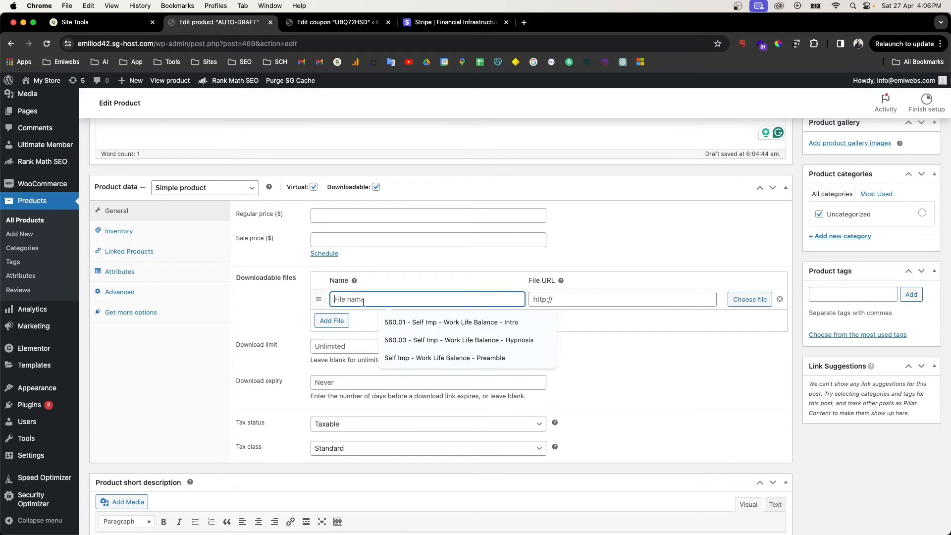
text(W)
key(BackSpace)
text(PDF File)
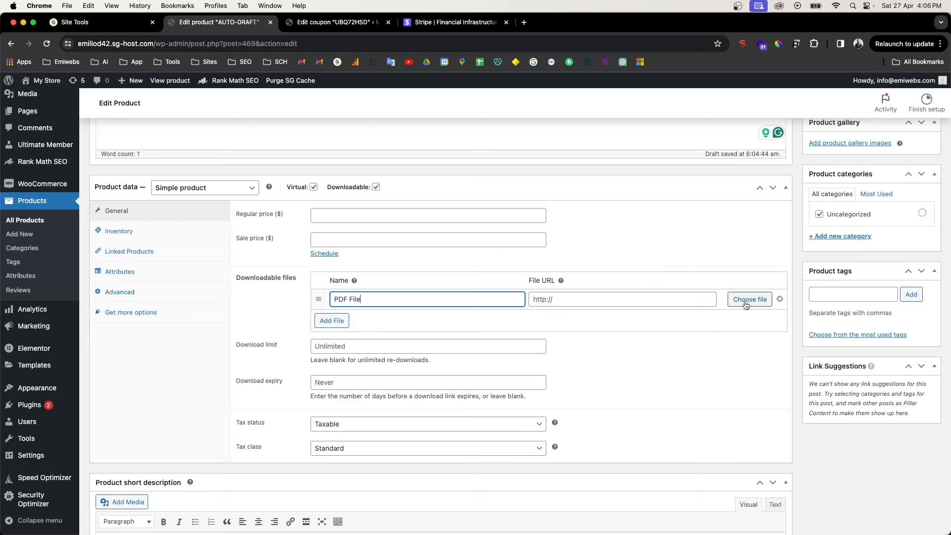
Step: Remove the downloadable file entry and clear the product's Downloadable and Virtual options
click(780, 299)
click(358, 192)
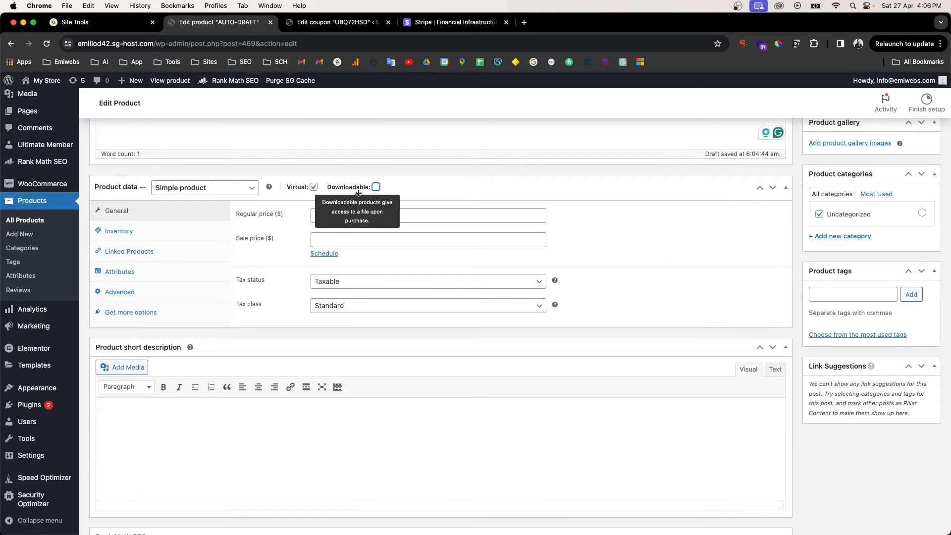
click(311, 193)
click(311, 194)
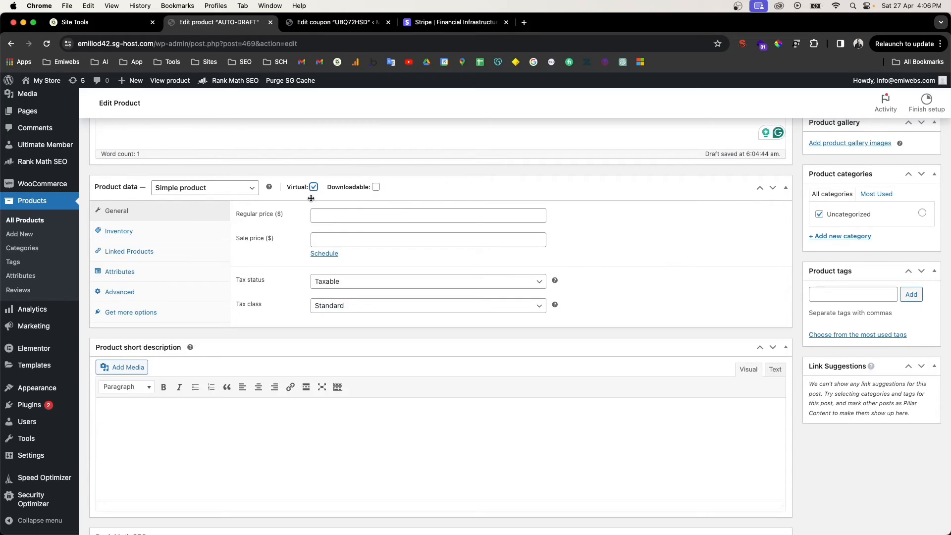
scroll(312, 198, up, 5)
scroll(313, 198, down, 5)
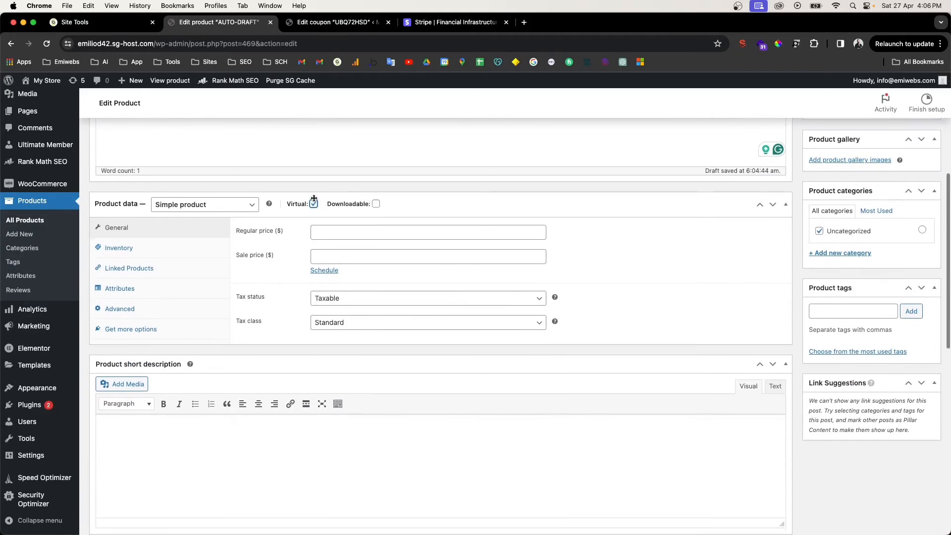
scroll(314, 199, up, 1)
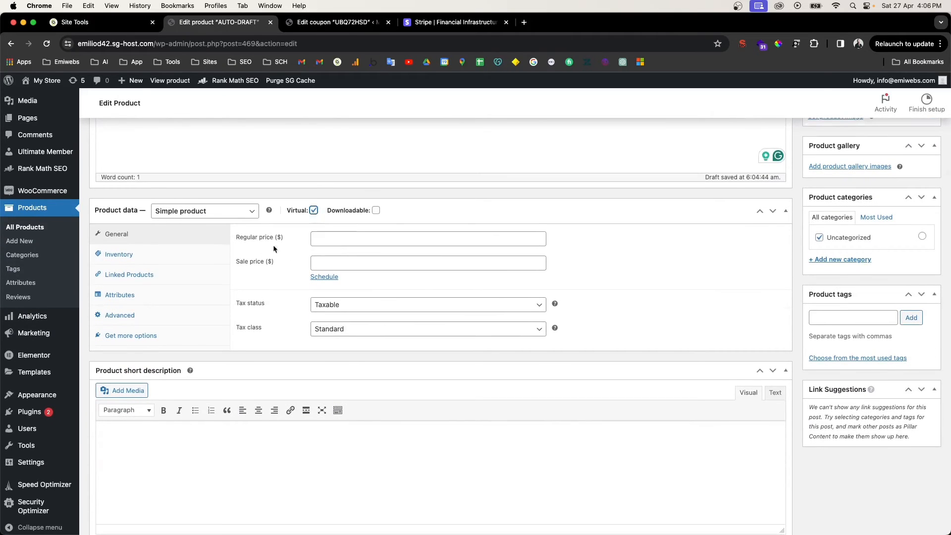
click(314, 210)
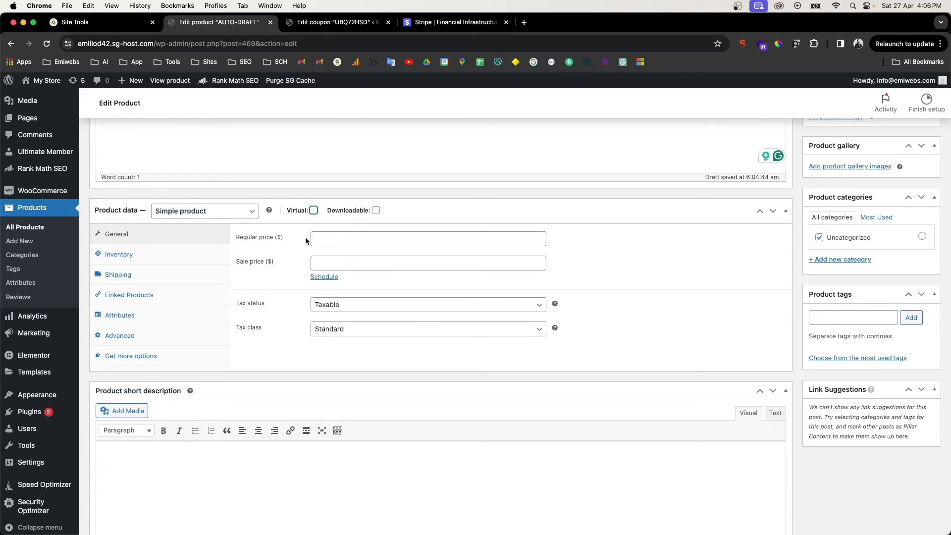
Step: Set the regular price to $45 and the sale price to $19, keeping the tax status as Taxable
click(340, 237)
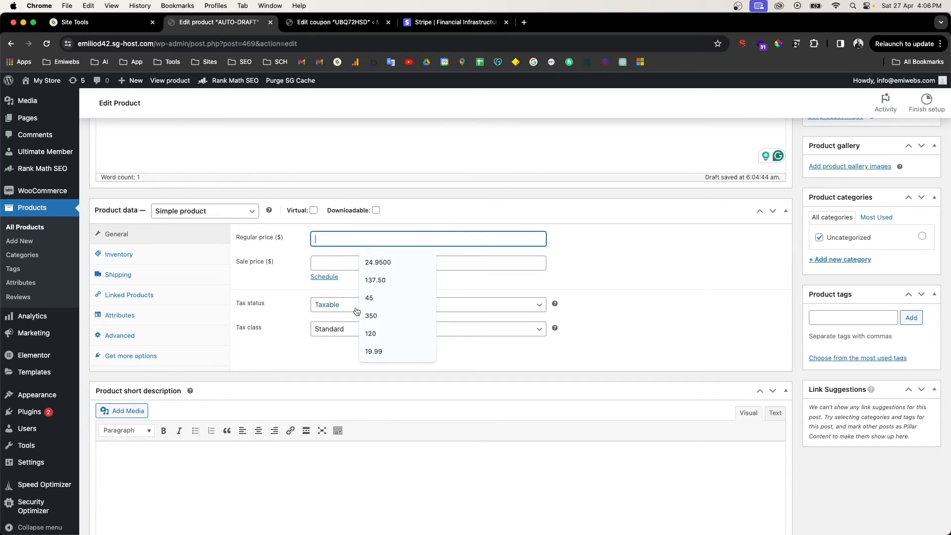
click(369, 300)
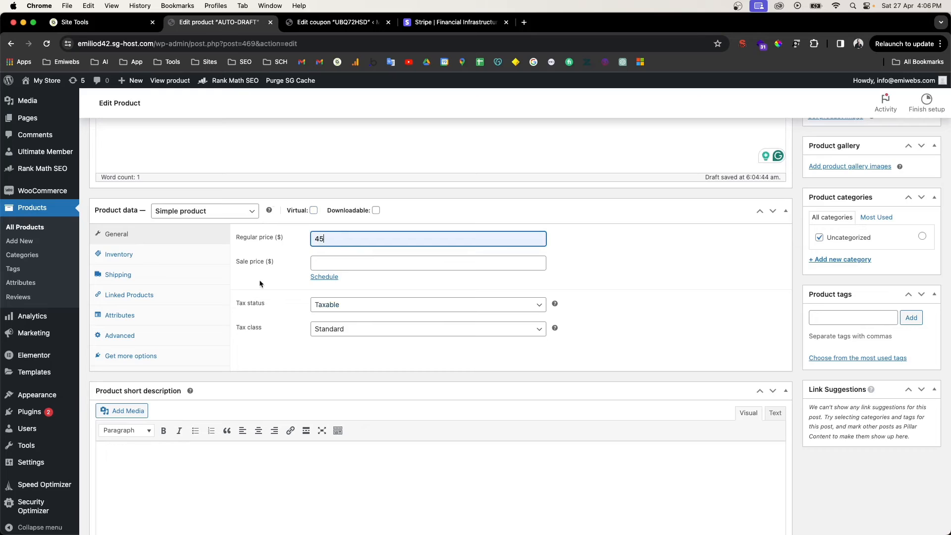
click(340, 263)
text(1)
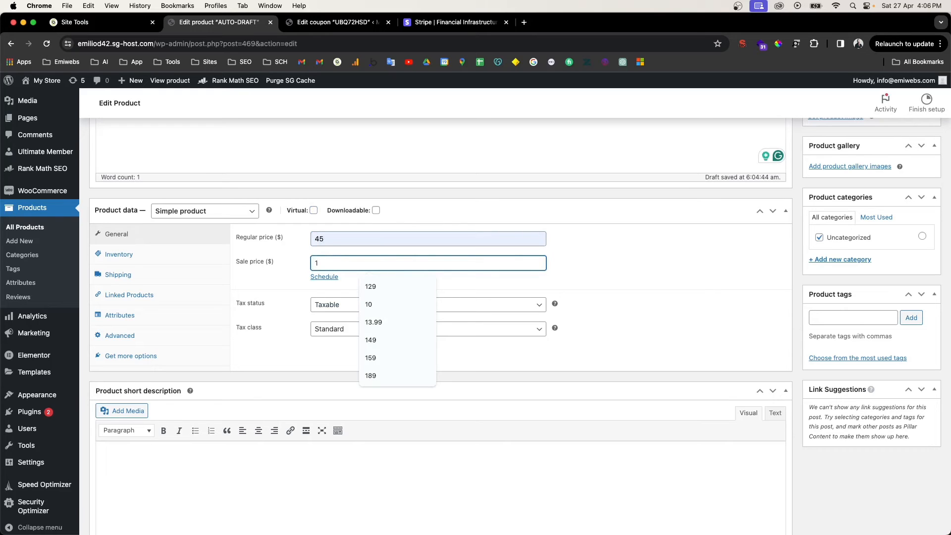
text(o)
key(BackSpace)
key(BackSpace)
text(19)
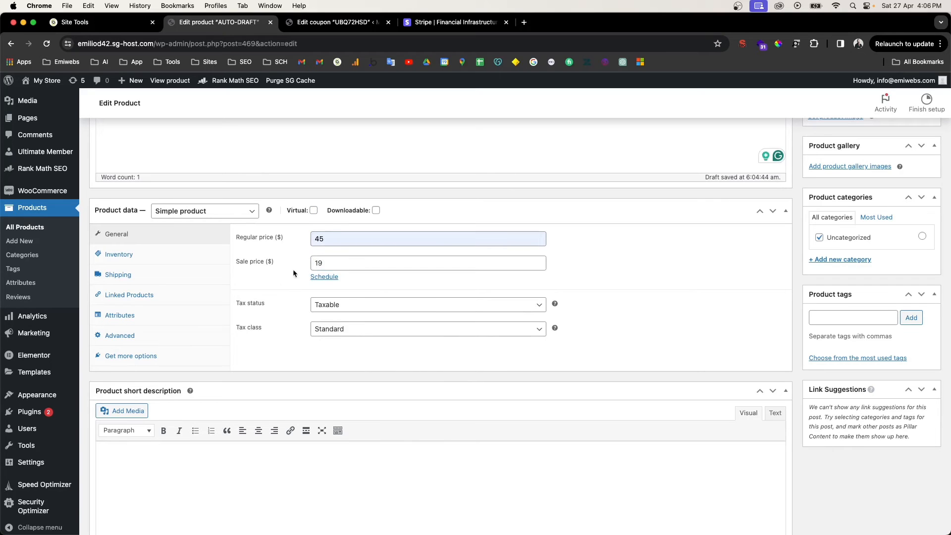
click(322, 306)
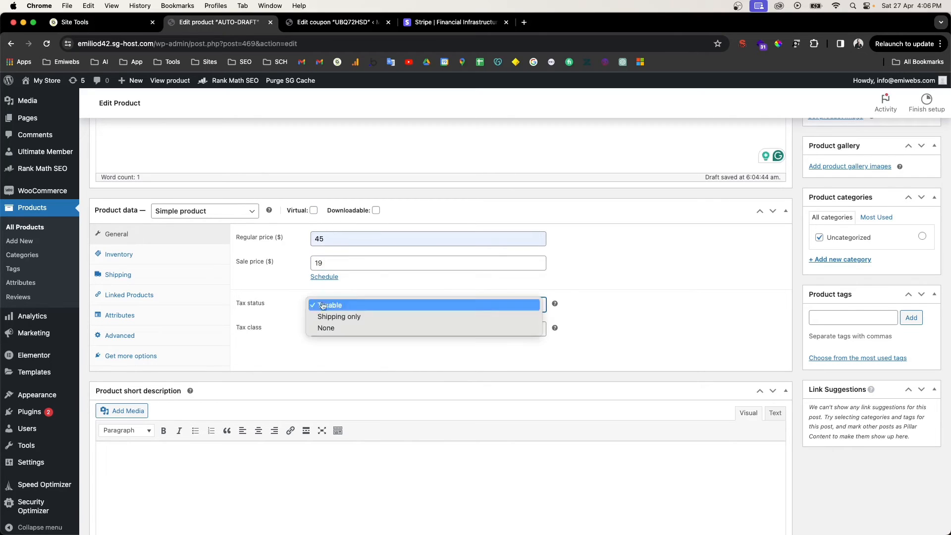
click(322, 306)
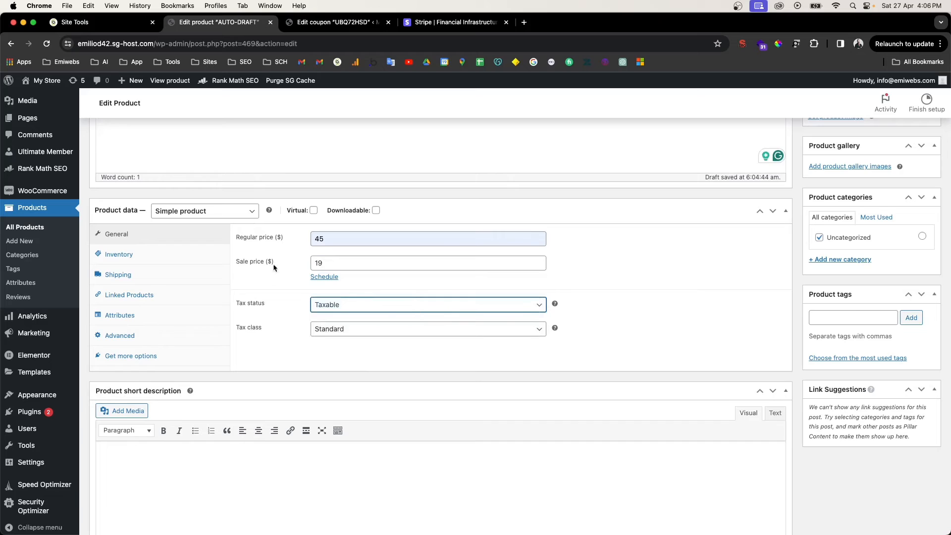
Step: Set the product's SKU to SK01 in its inventory data
mouse_move(45, 194)
click(159, 256)
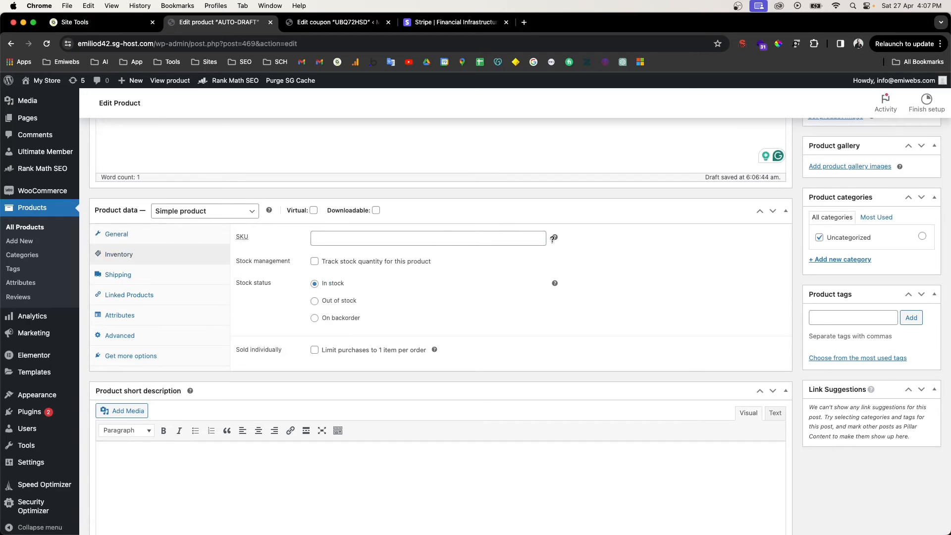
mouse_move(556, 237)
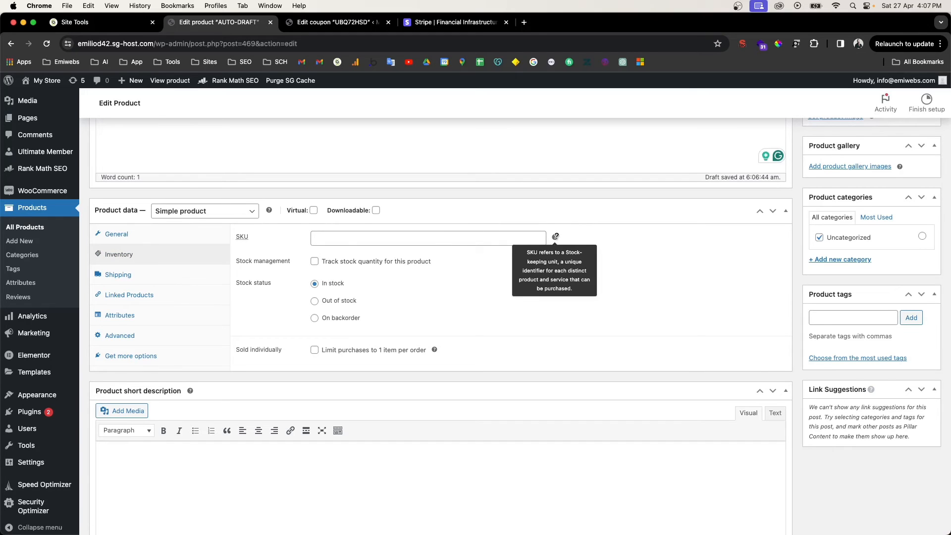
click(519, 238)
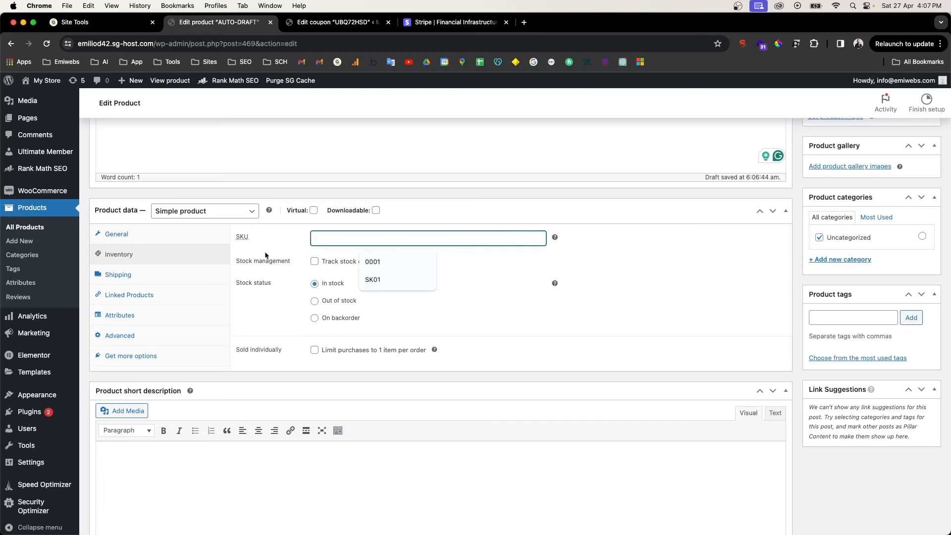
click(376, 279)
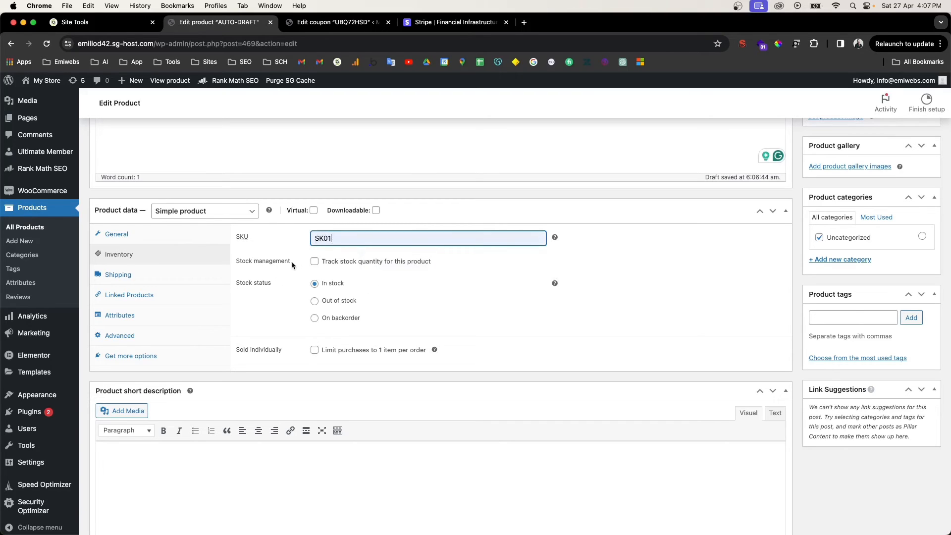
Step: Enable stock quantity tracking for the product and set the quantity to 10
click(314, 262)
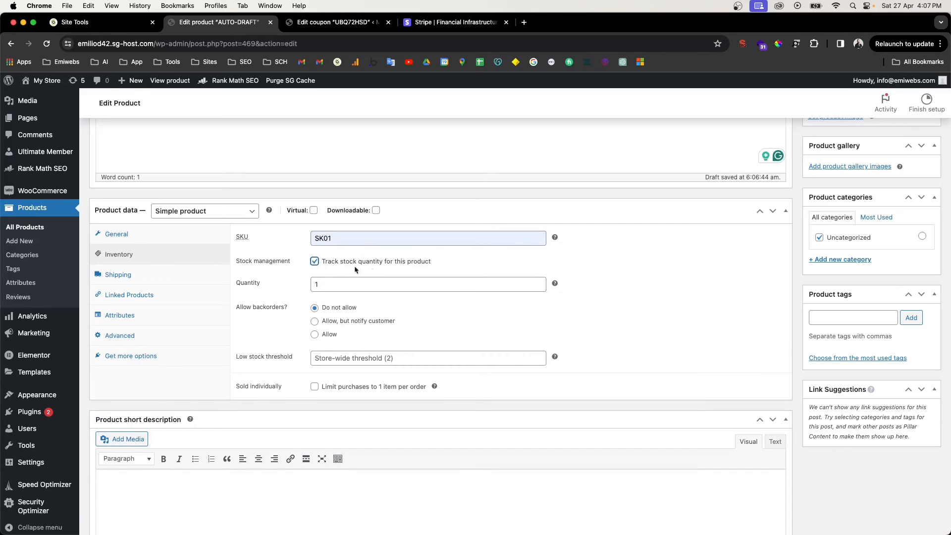
click(343, 285)
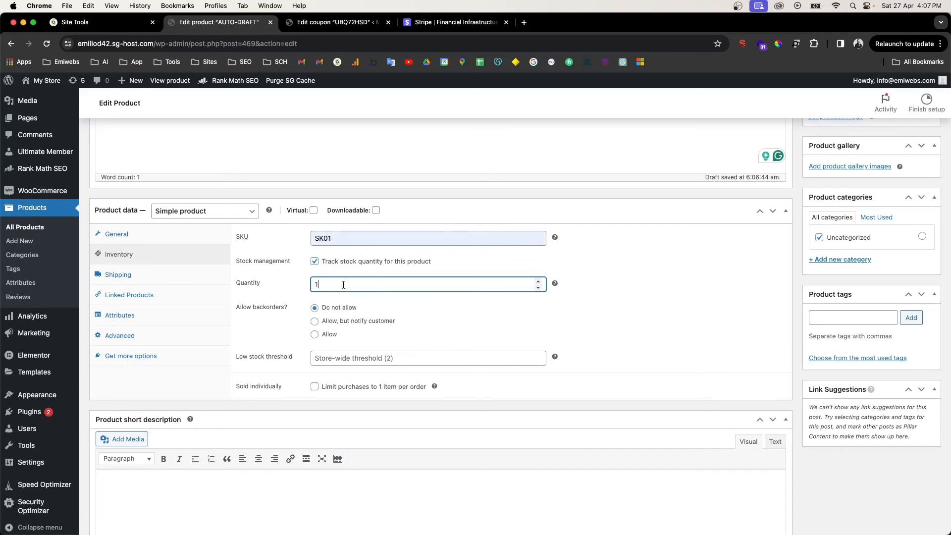
text(0)
click(314, 261)
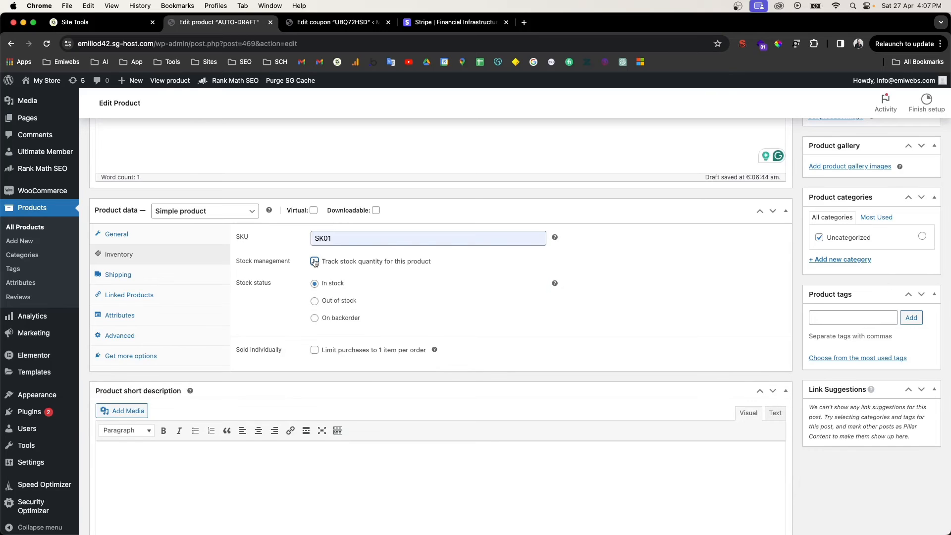
click(314, 261)
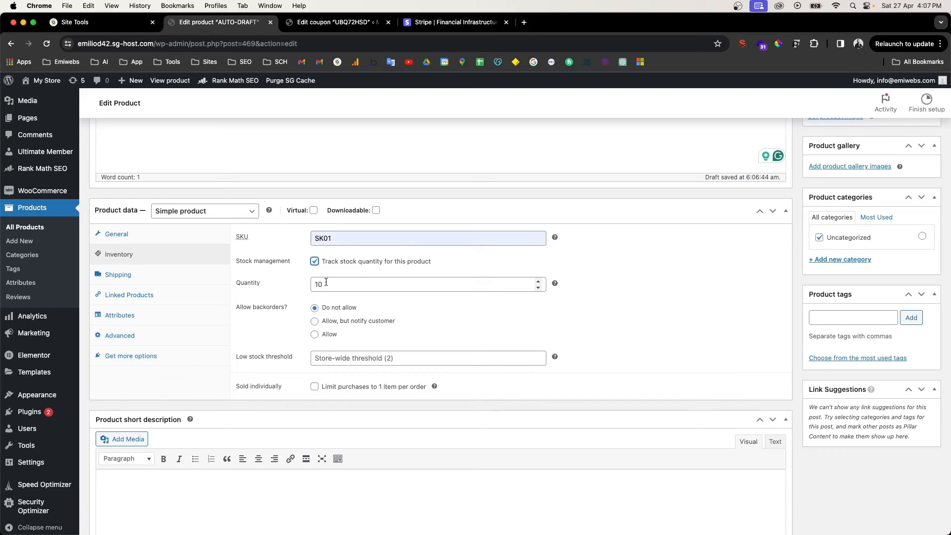
Step: Try a low stock threshold of 2 and the limit of one item per order, and clear both again
click(315, 336)
click(382, 359)
text(2)
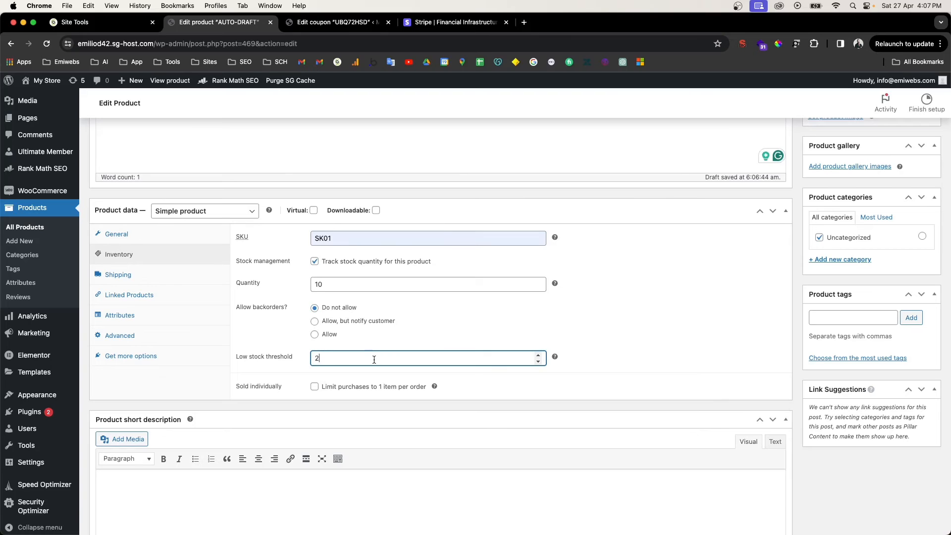
key(BackSpace)
click(303, 388)
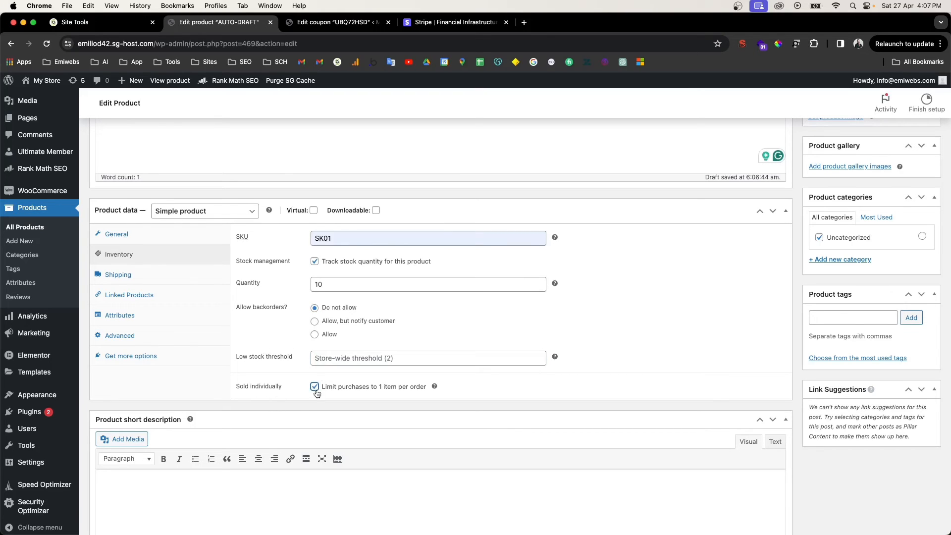
drag(322, 388, 399, 390)
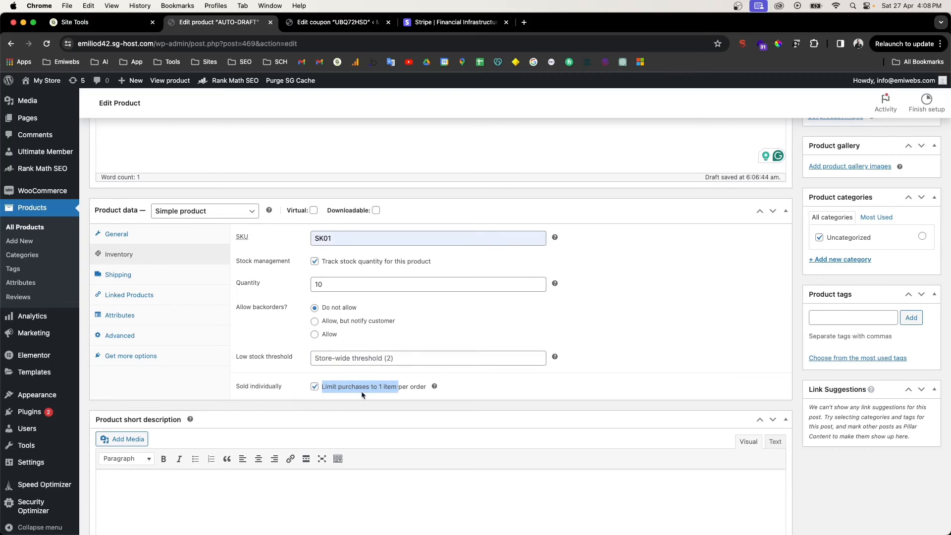
click(315, 387)
click(314, 388)
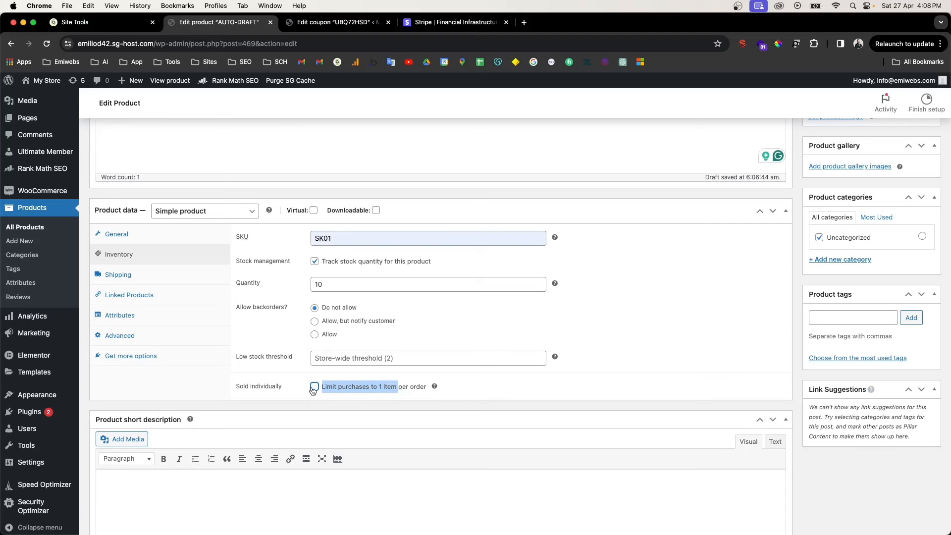
Step: Examine the product's shipping weight, dimensions and class options, and its upsell and cross-sell fields
click(117, 276)
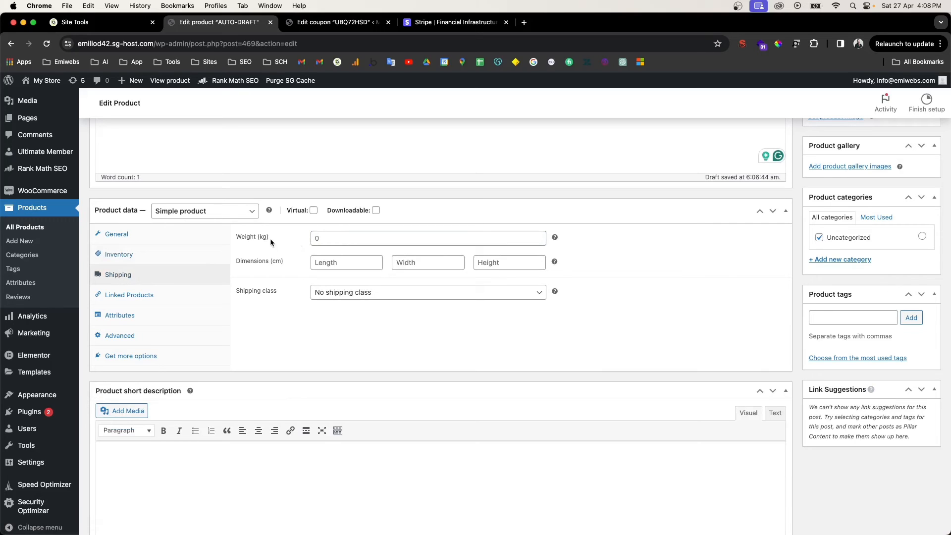
click(360, 235)
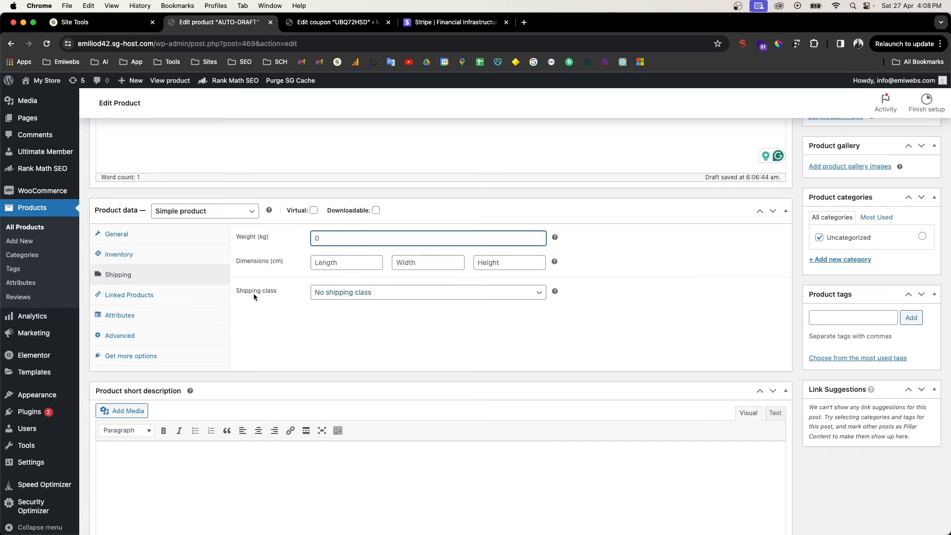
click(378, 298)
click(358, 293)
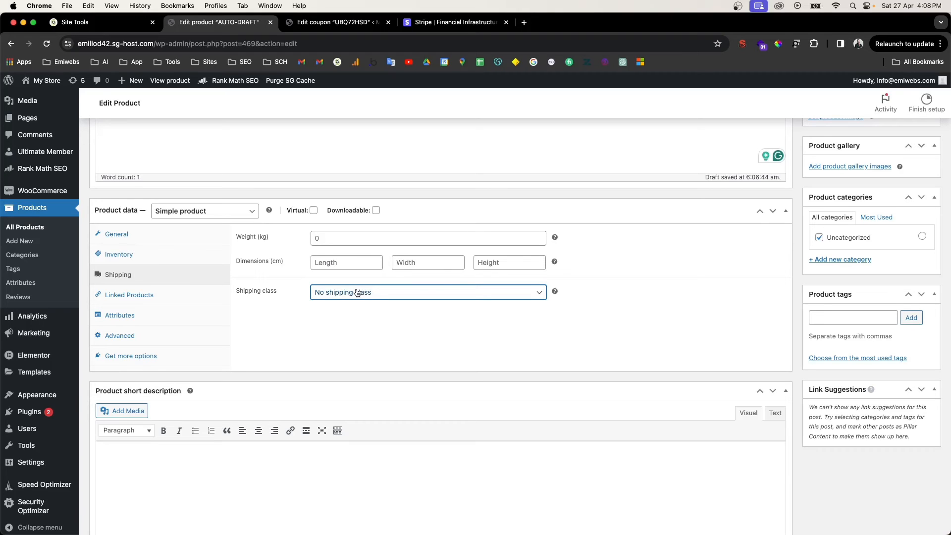
mouse_move(55, 196)
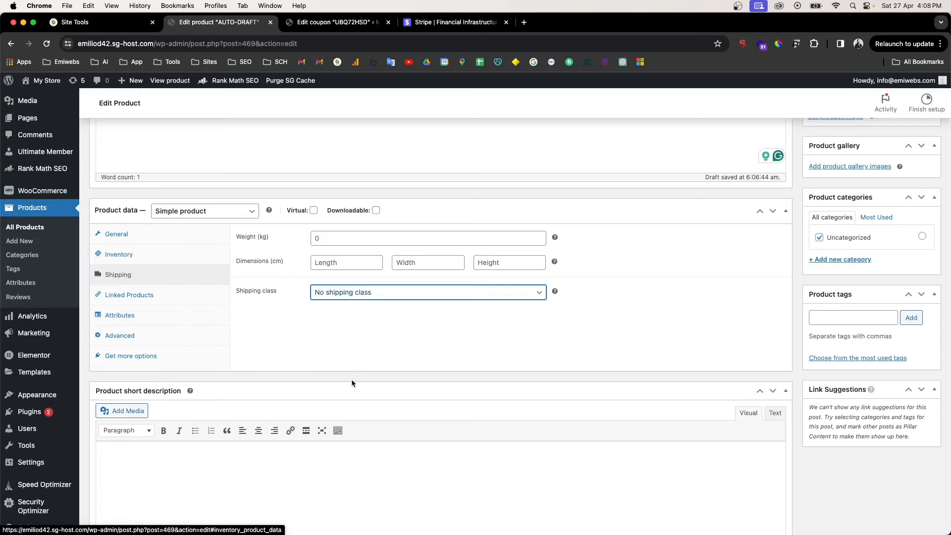
click(122, 296)
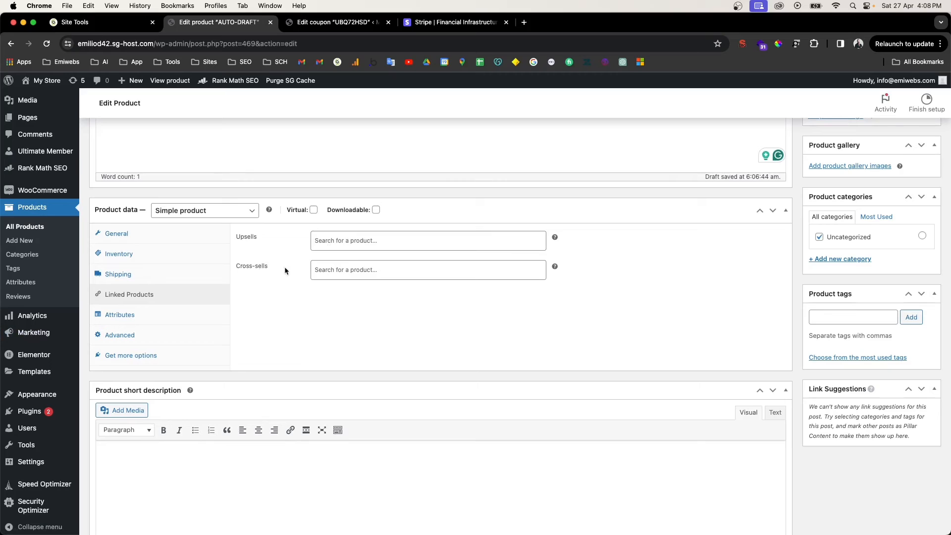
click(363, 243)
click(326, 301)
click(331, 240)
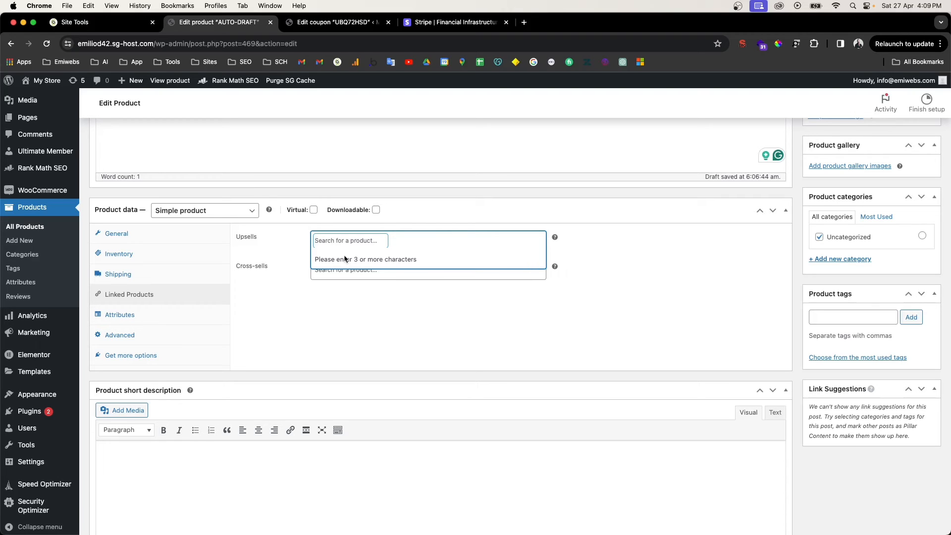
click(300, 314)
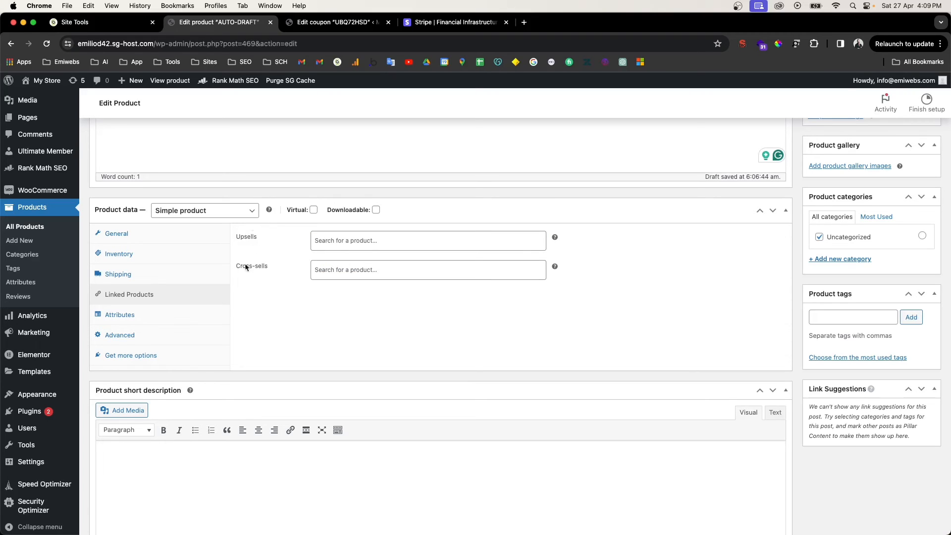
Step: Add a product attribute named Color with the values "Red | Black | White | Blue" and save it
click(153, 322)
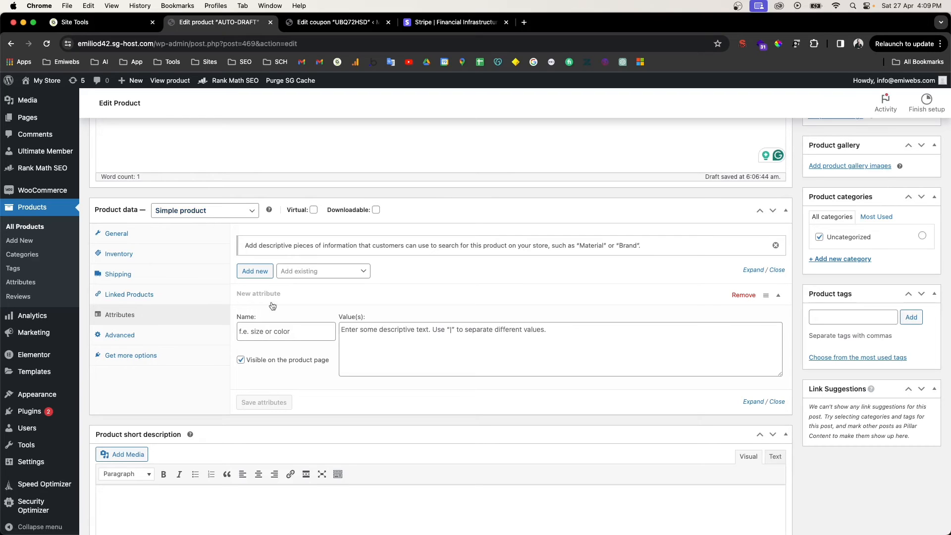
click(281, 333)
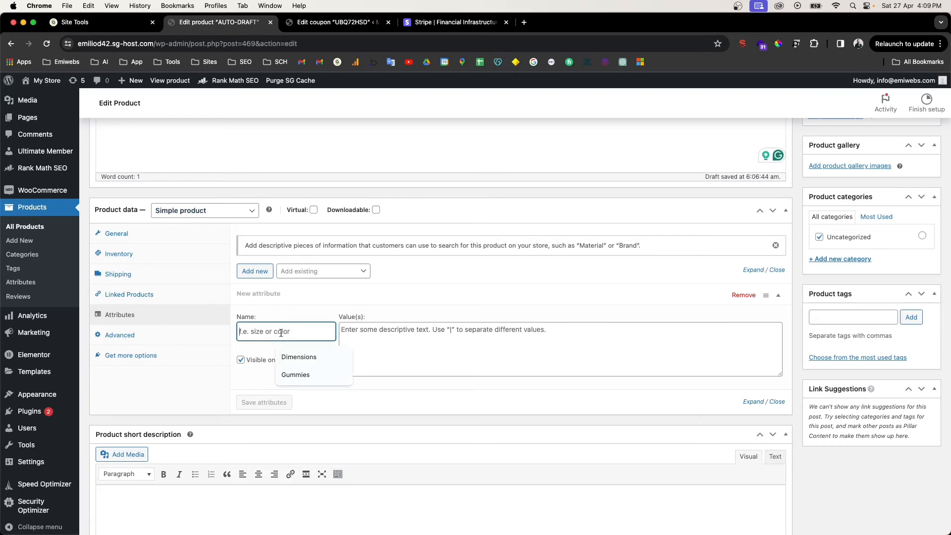
text(Color)
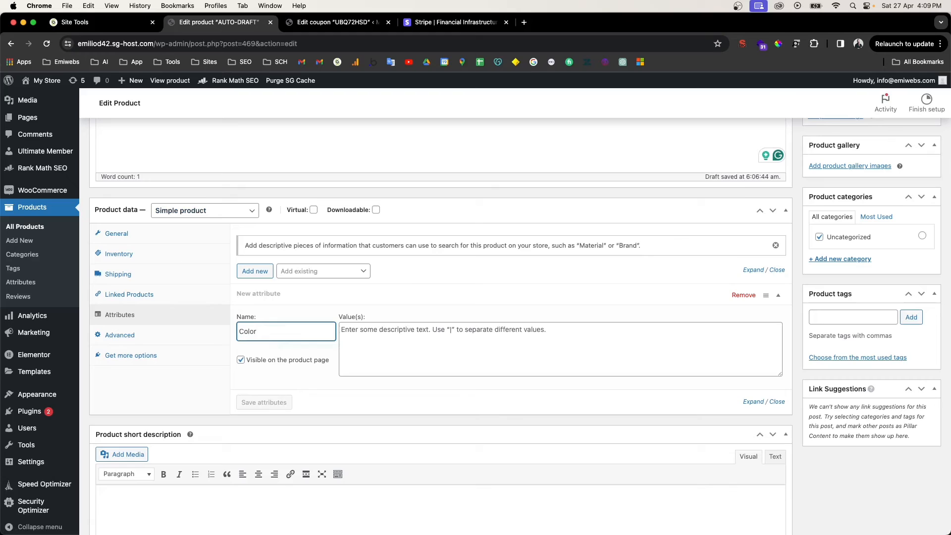
key(Tab)
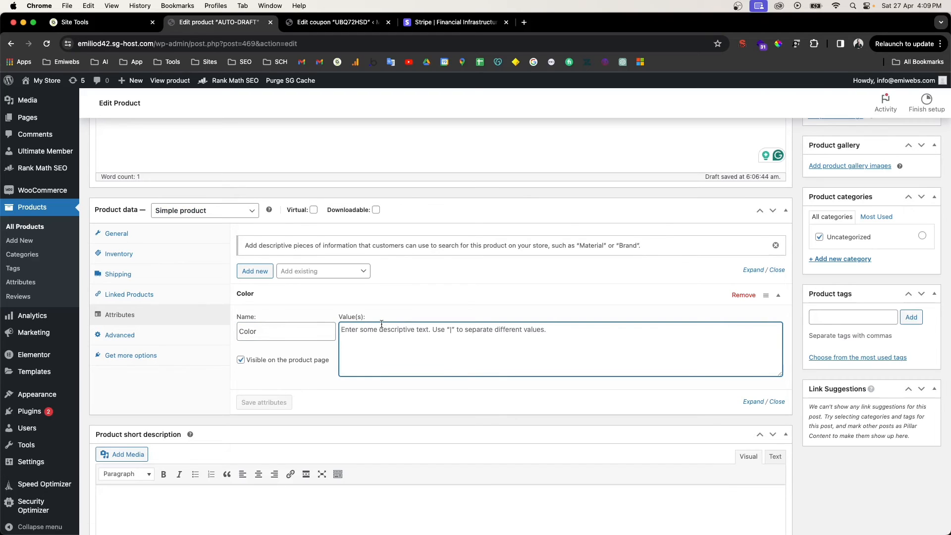
text(Red)
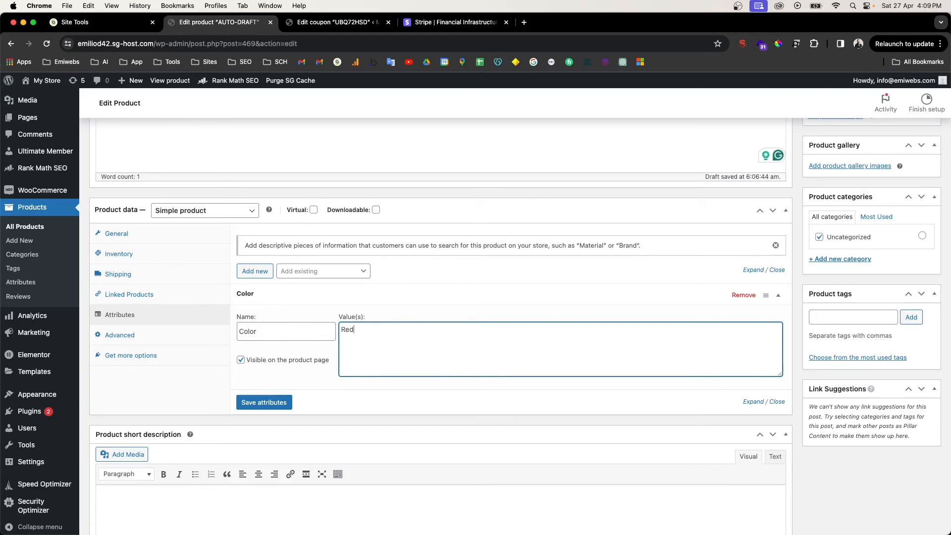
key(BackSpace)
key(BackSpace)
key(BackSpace)
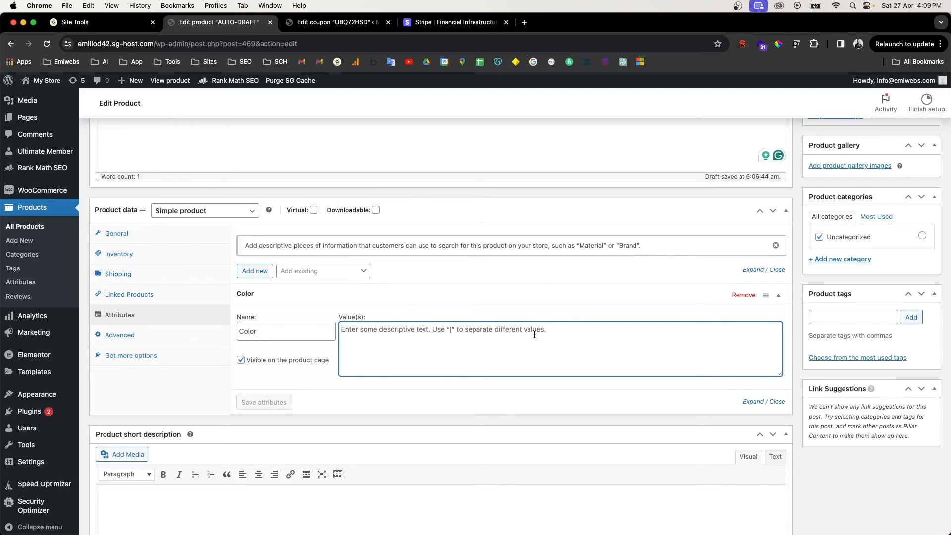
text(Red)
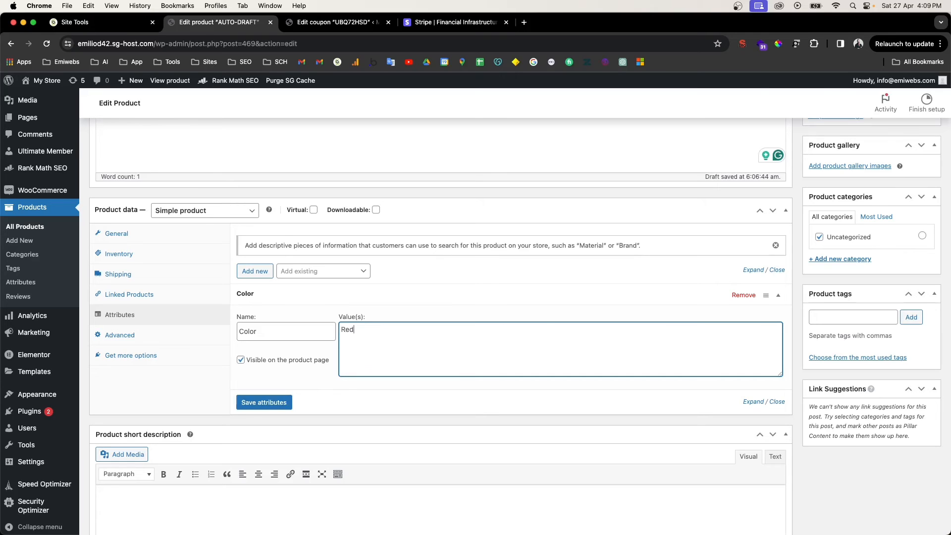
text( | Black | White | Blue)
click(263, 410)
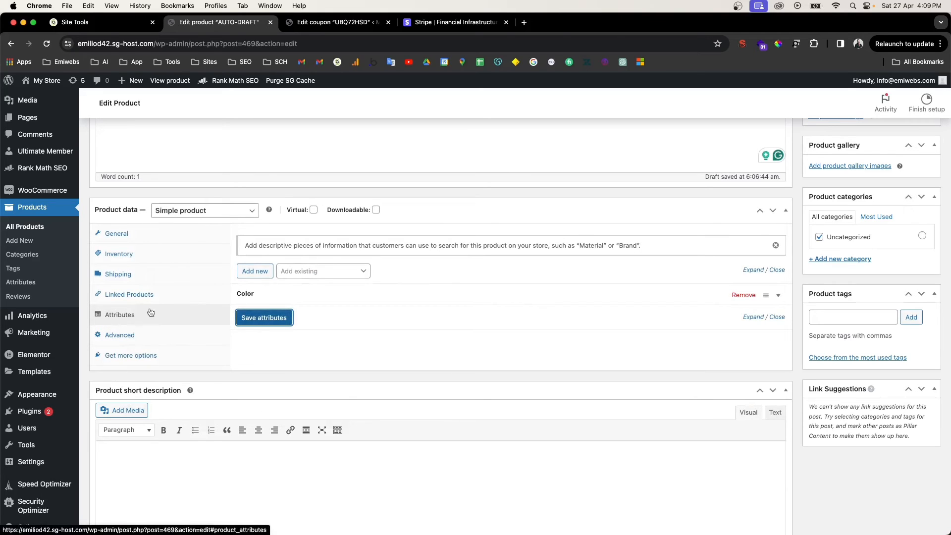
Step: Change the product type to Variable product
click(209, 215)
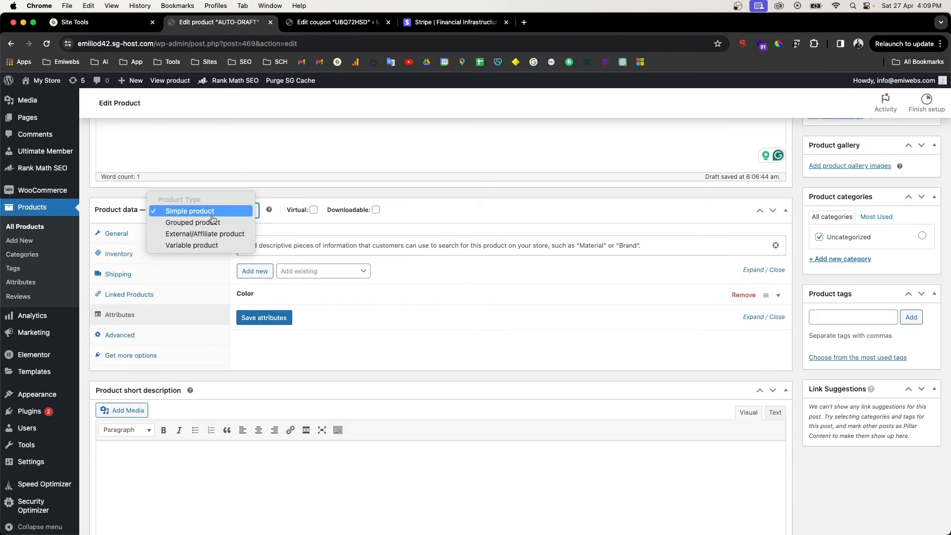
click(192, 246)
click(224, 414)
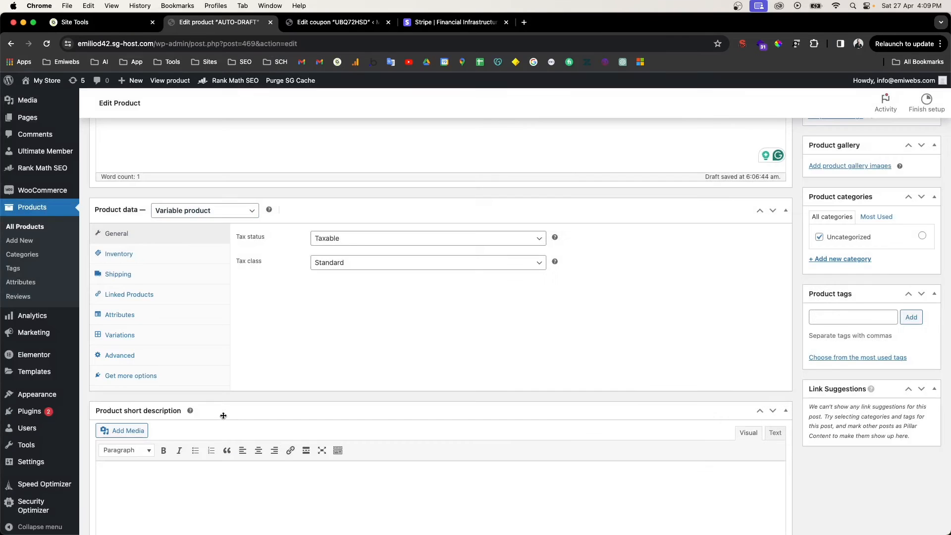
Step: Mark the Color attribute as used for variations and save the attributes
click(137, 316)
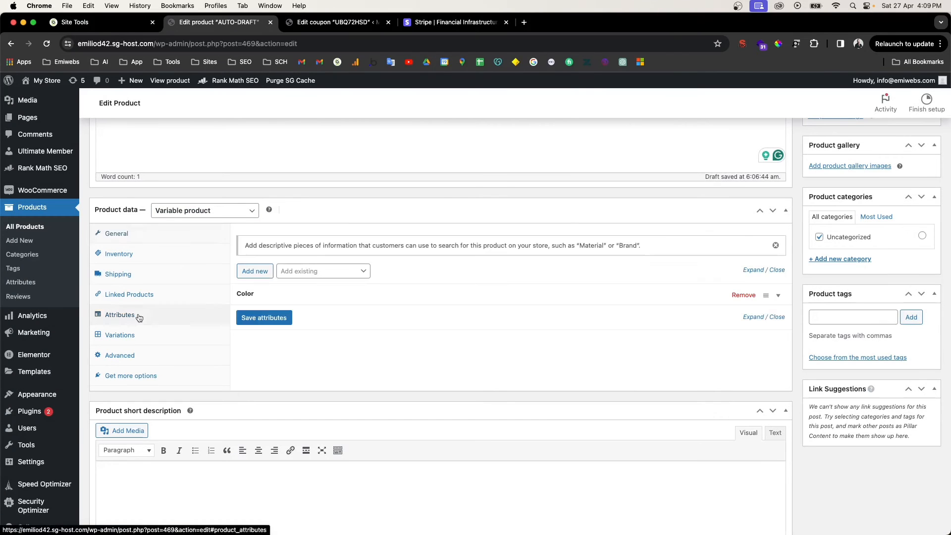
click(257, 297)
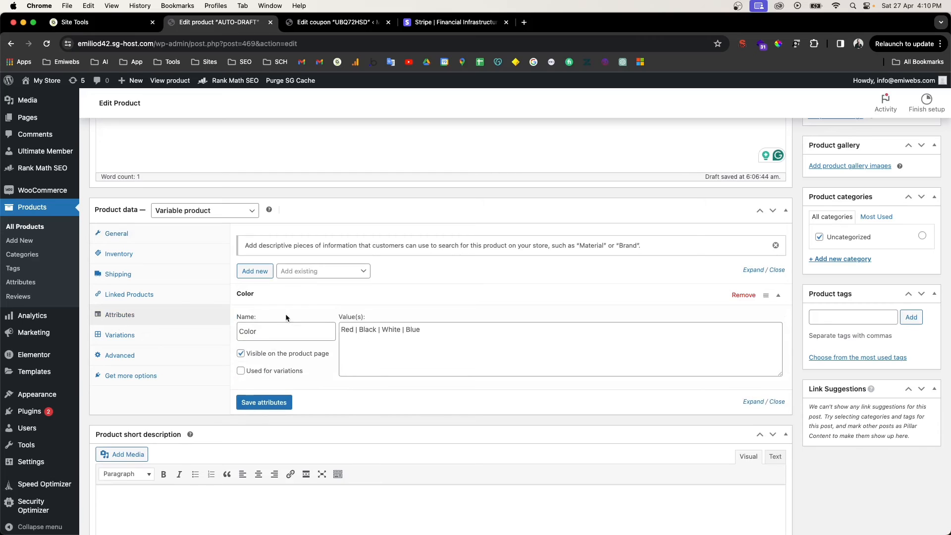
click(288, 300)
click(132, 336)
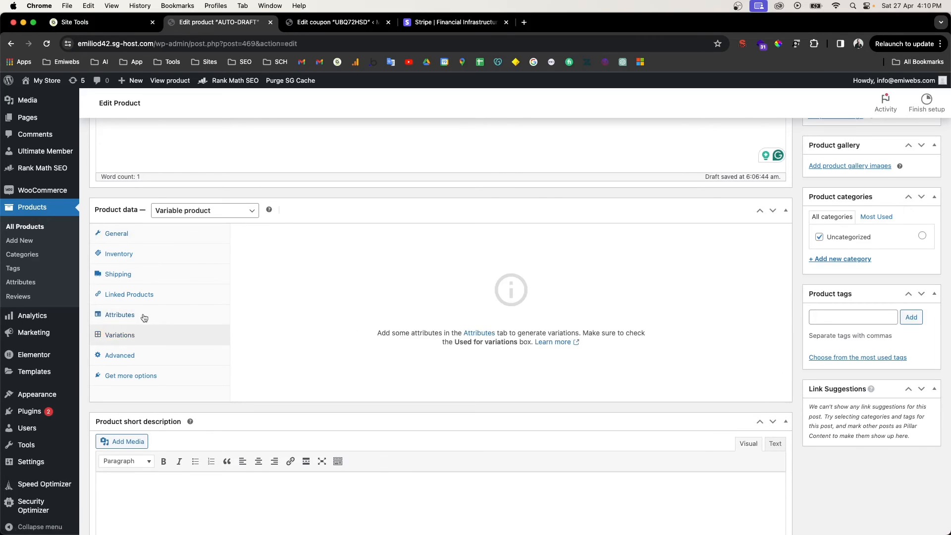
click(144, 317)
click(272, 299)
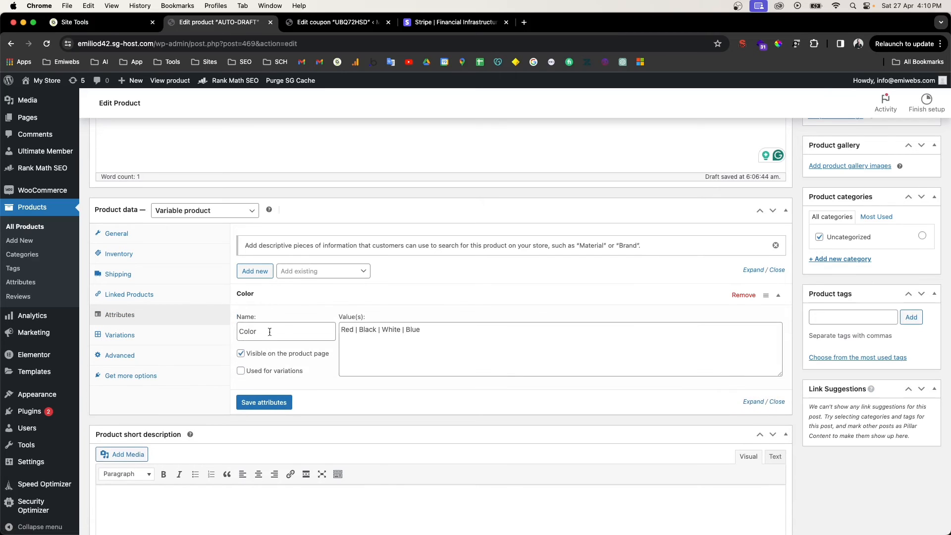
click(256, 375)
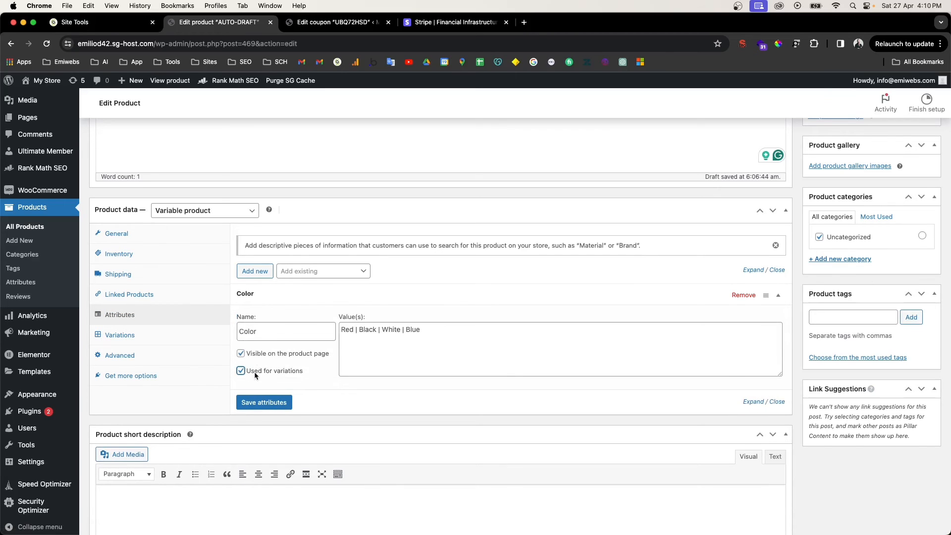
click(266, 402)
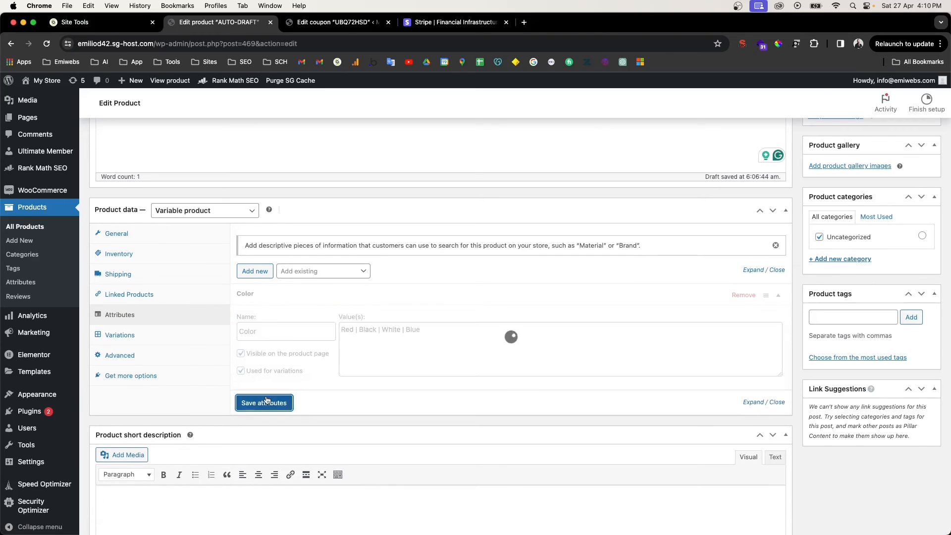
Step: Generate all product variations from the Color attribute and confirm the creation
click(153, 339)
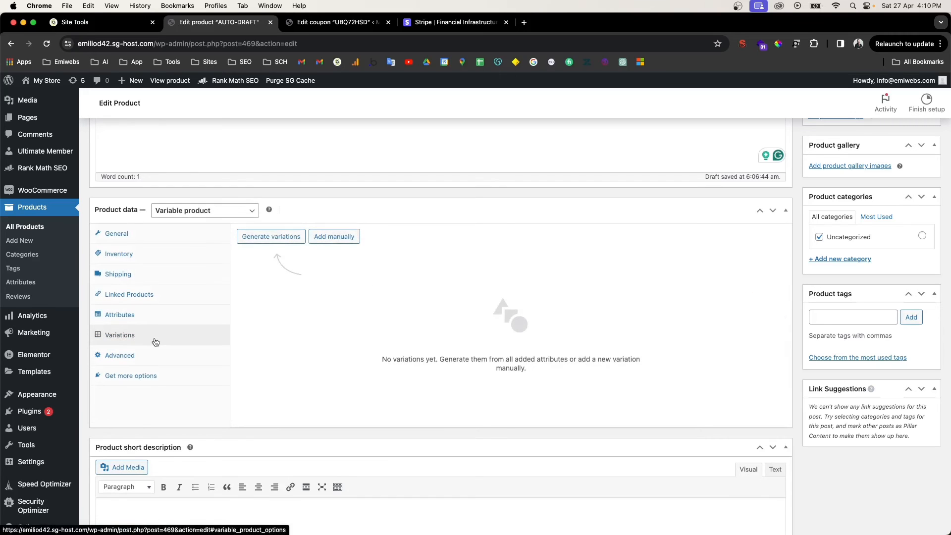
click(273, 240)
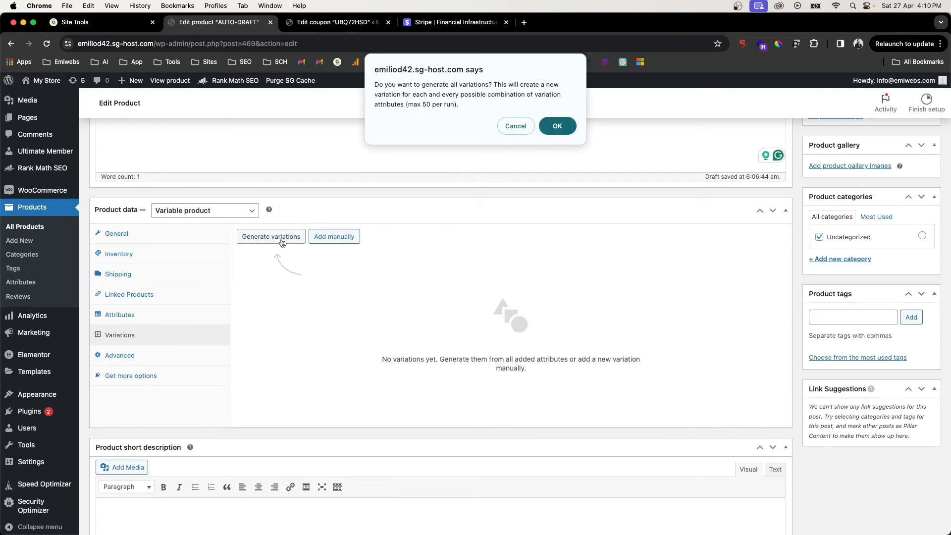
click(560, 128)
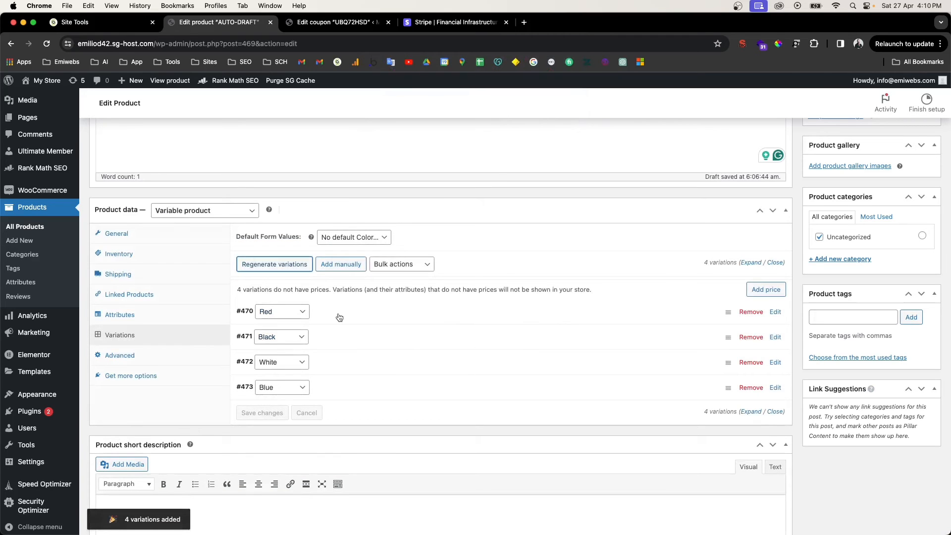
Step: Set the Red variation's regular price to 9.9900
click(339, 317)
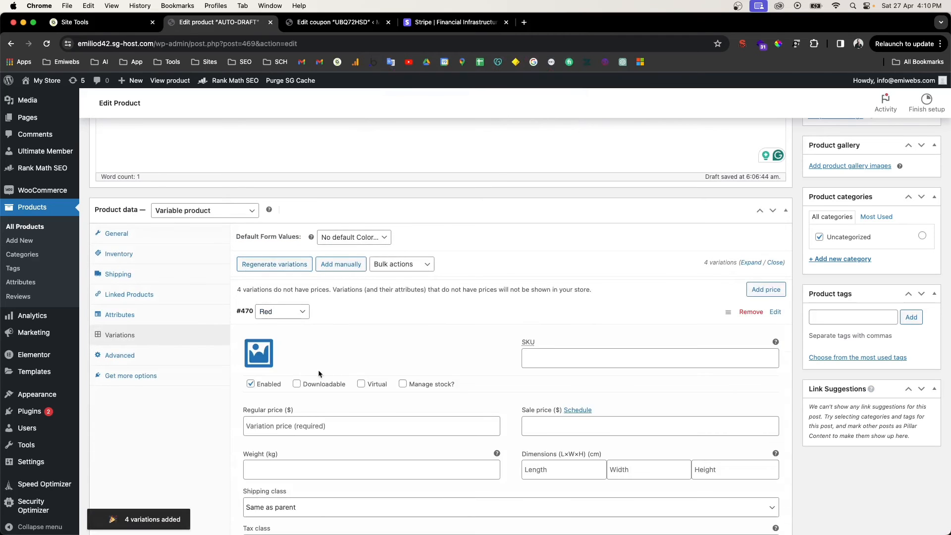
scroll(316, 382, down, 2)
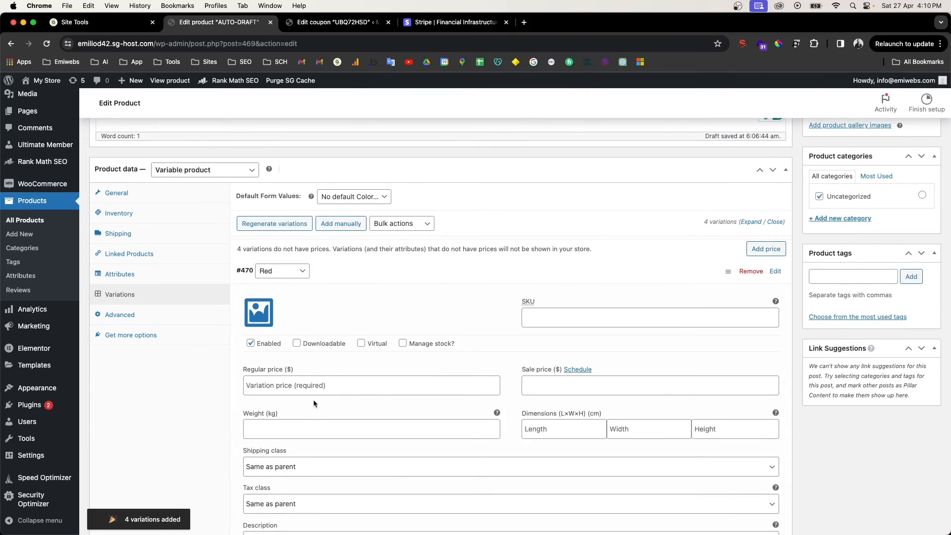
click(307, 388)
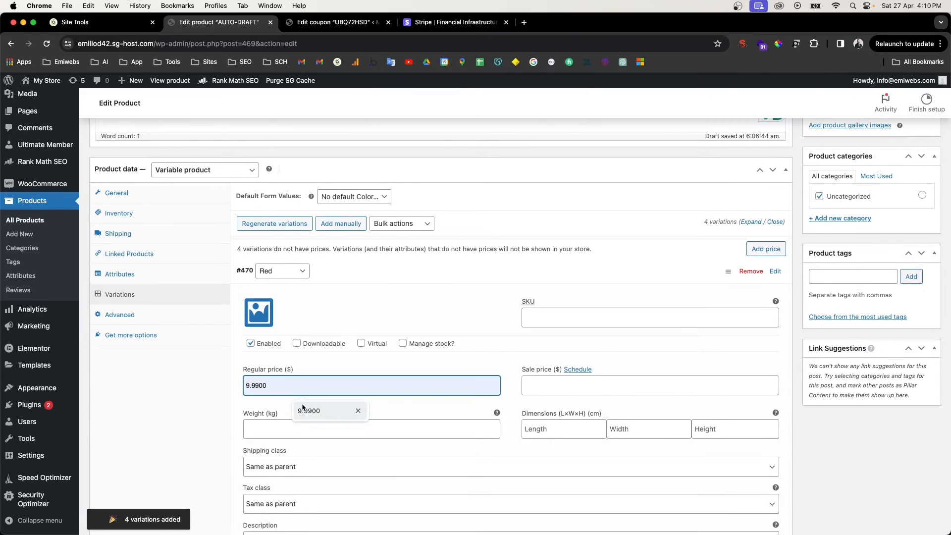
click(307, 409)
scroll(292, 386, down, 6)
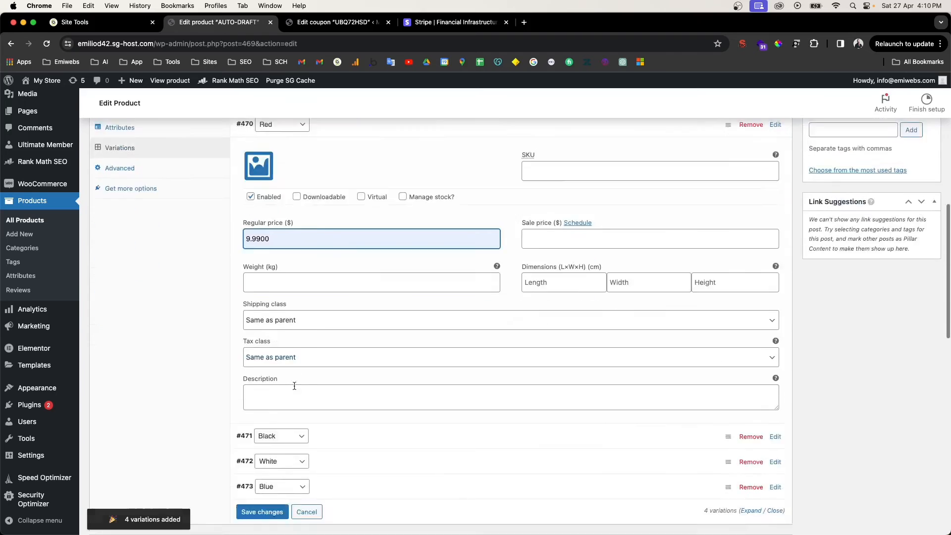
scroll(310, 312, up, 3)
scroll(297, 317, up, 3)
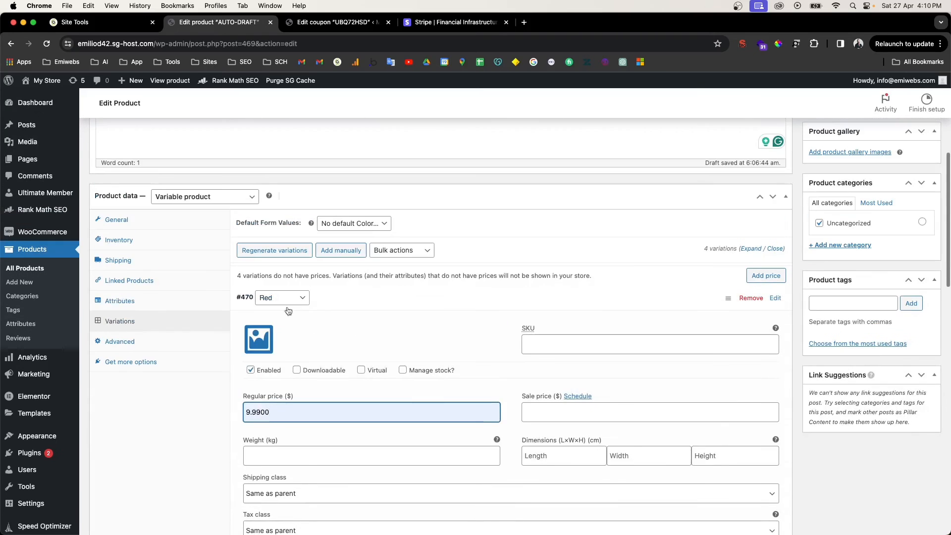
Step: Review the product's general, inventory, shipping and attribute settings, and return to the variations list
click(187, 224)
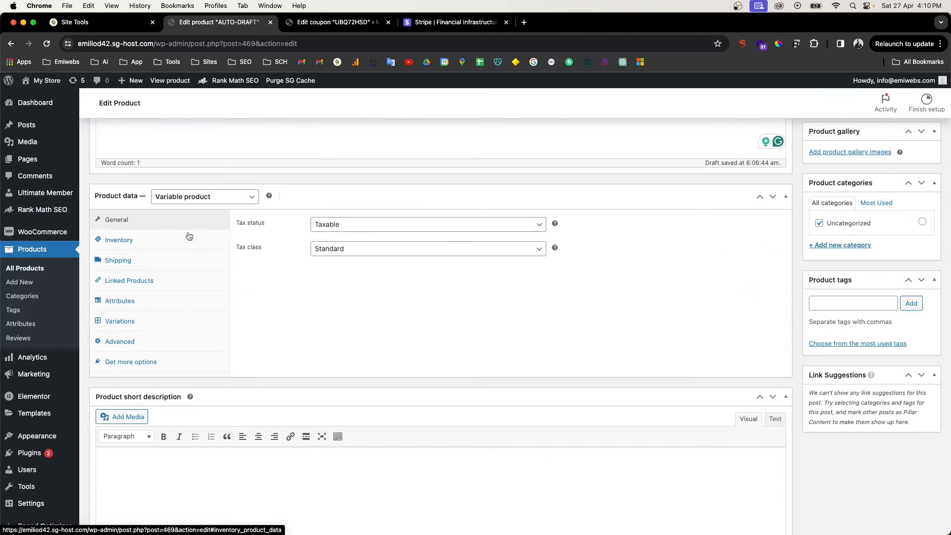
click(188, 237)
click(143, 258)
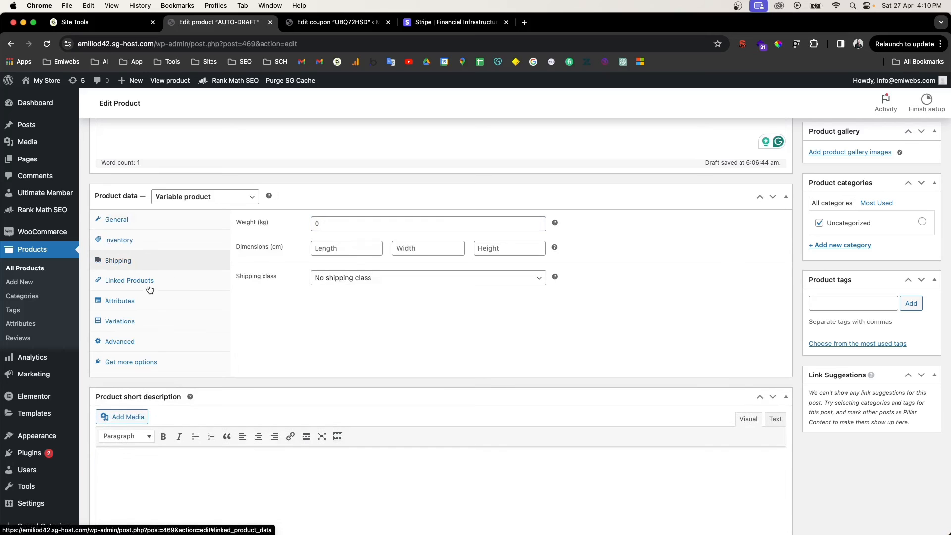
click(148, 300)
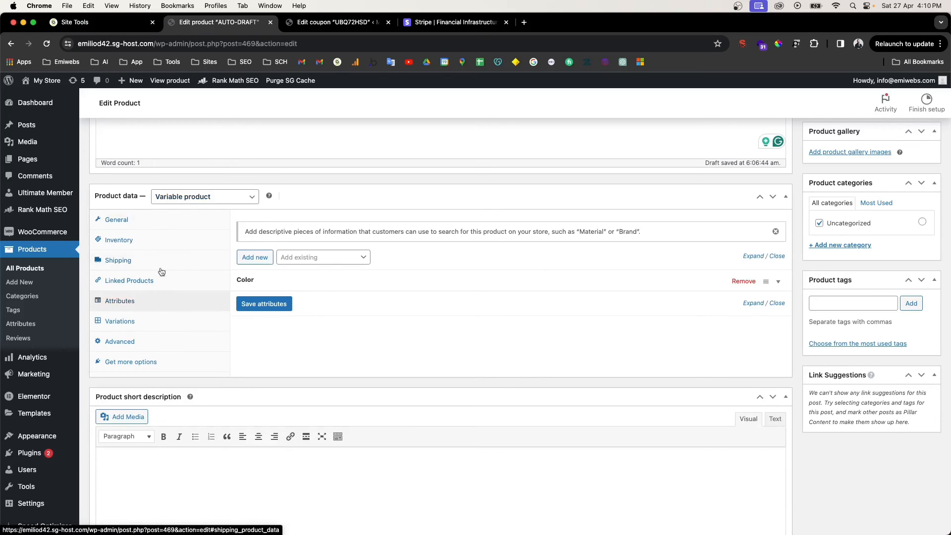
click(168, 326)
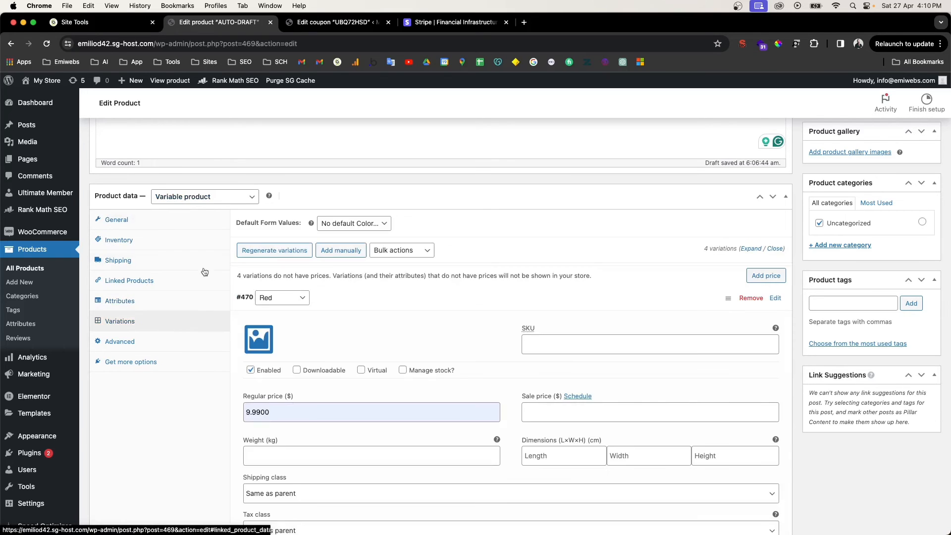
Step: Examine the Red variation's sale price, weight, dimensions, shipping class, tax class and description fields, and collapse it
scroll(312, 421, down, 1)
scroll(309, 419, down, 2)
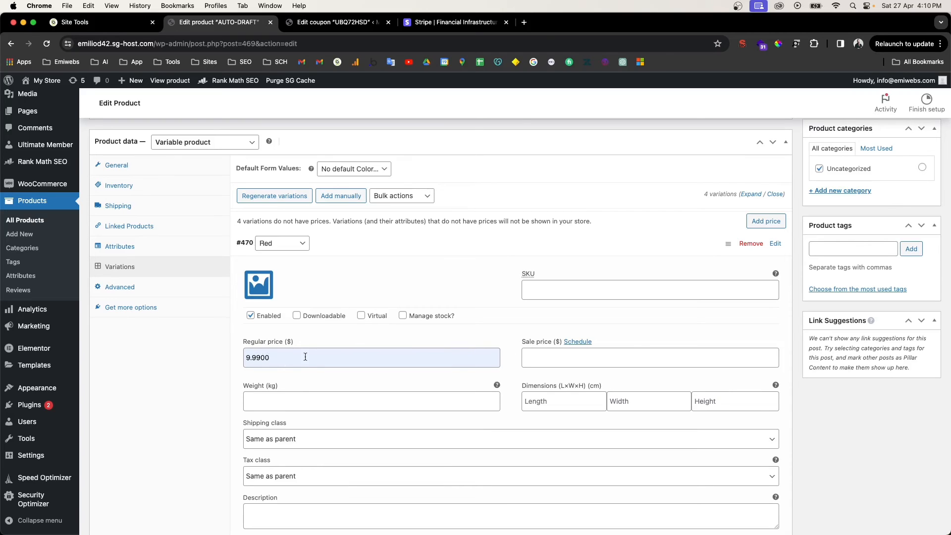
click(545, 359)
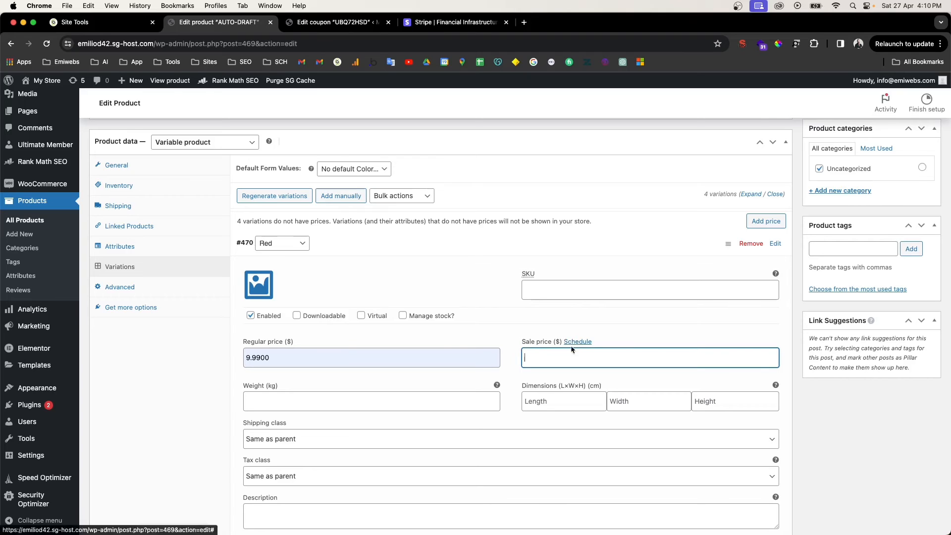
scroll(282, 376, down, 2)
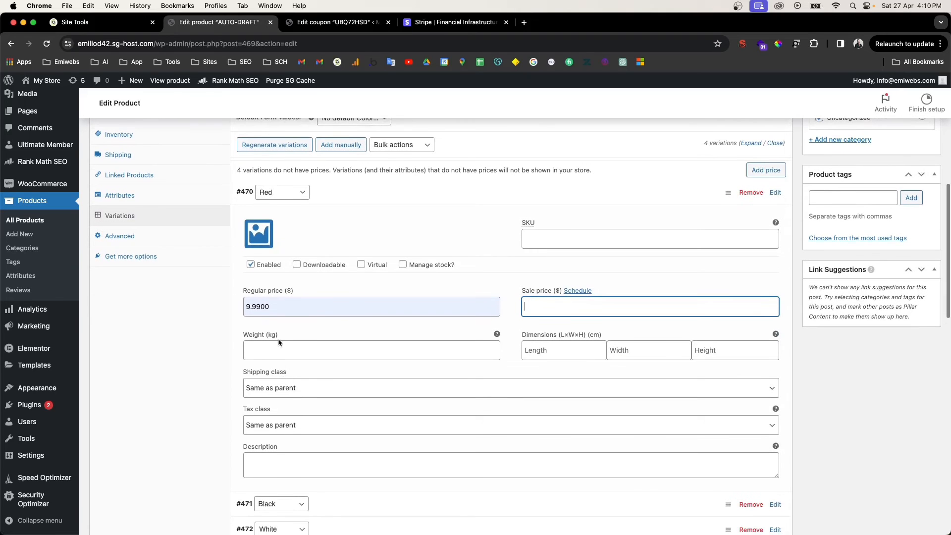
scroll(358, 364, down, 2)
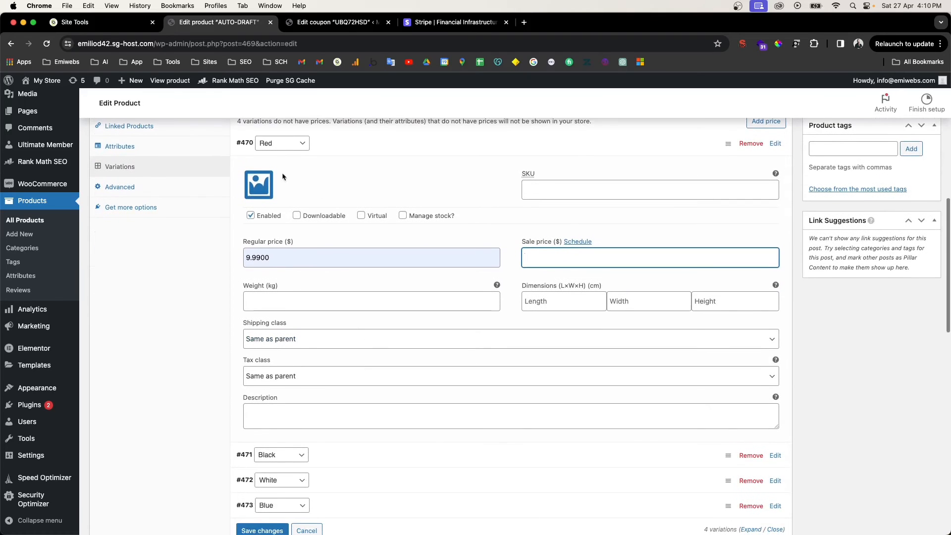
click(293, 148)
click(348, 148)
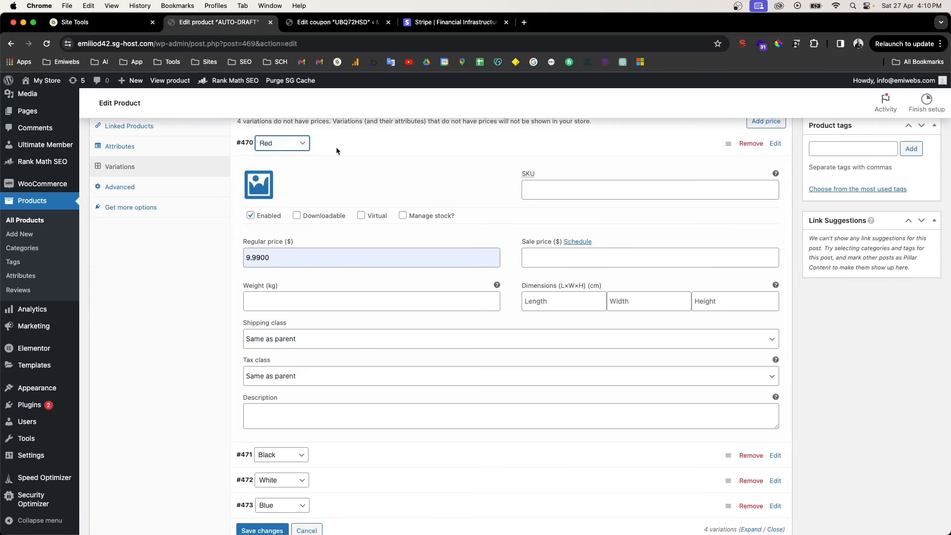
click(336, 147)
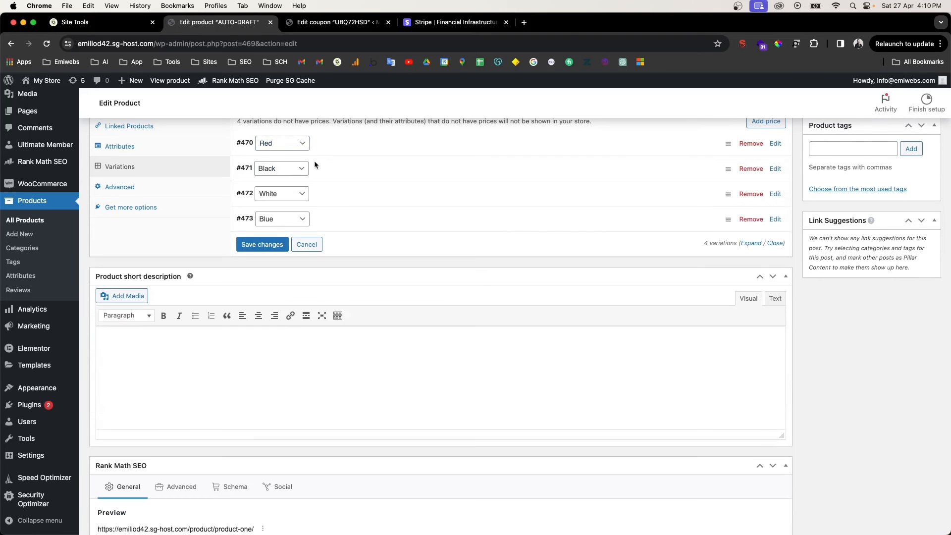
Step: Examine the Black variation's fields and its image picker without choosing an image, and collapse the variation
click(323, 176)
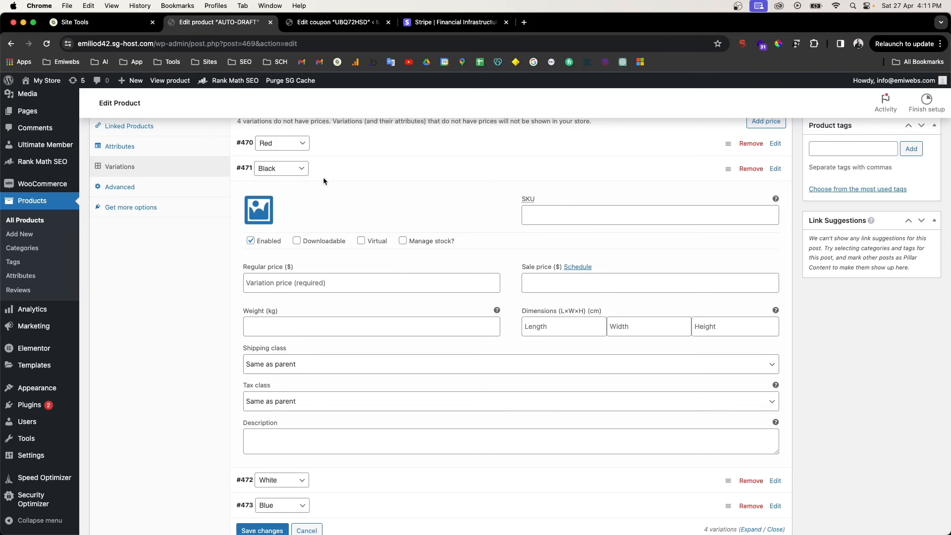
scroll(323, 188, down, 1)
click(318, 165)
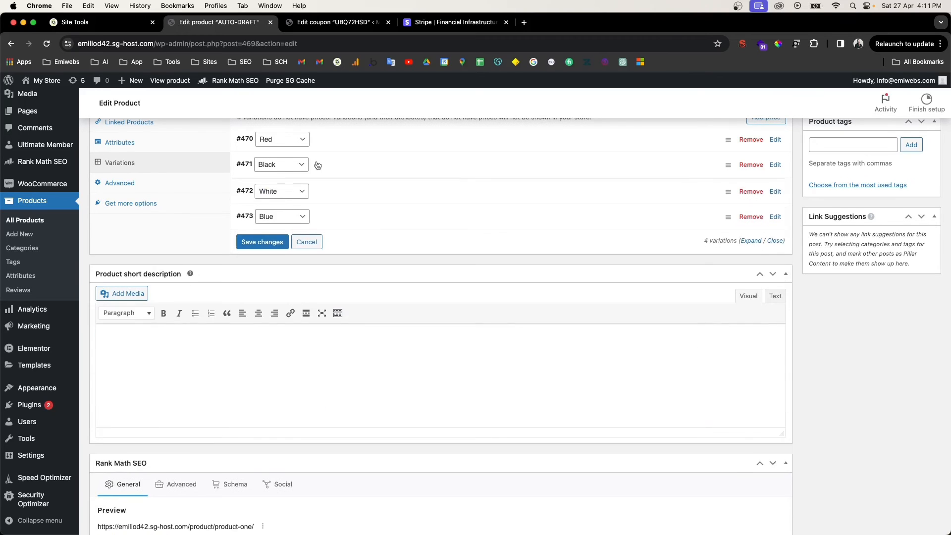
click(318, 165)
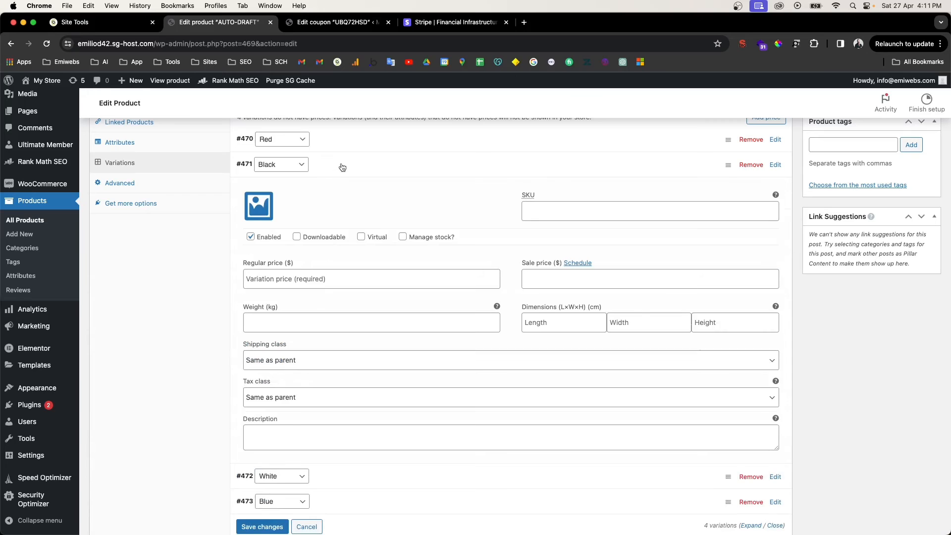
click(340, 165)
click(329, 168)
click(262, 208)
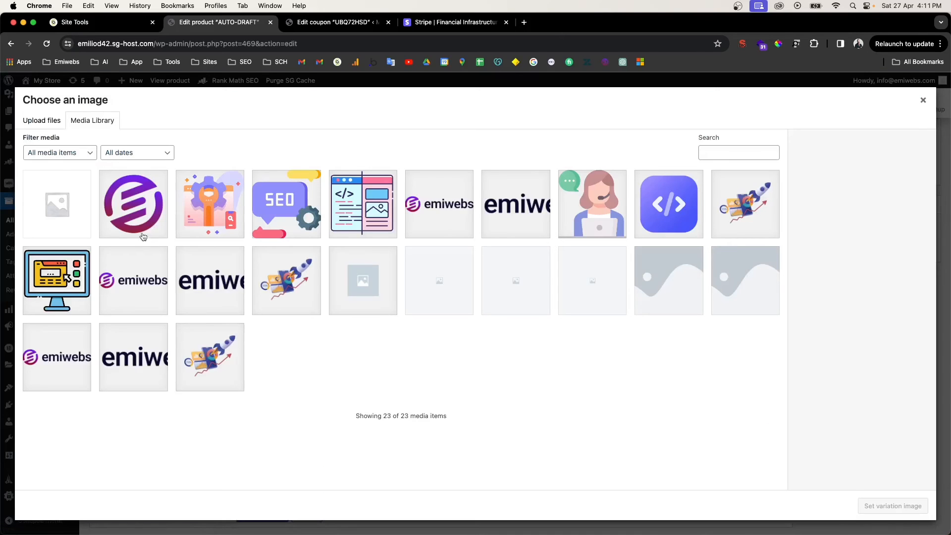
click(922, 100)
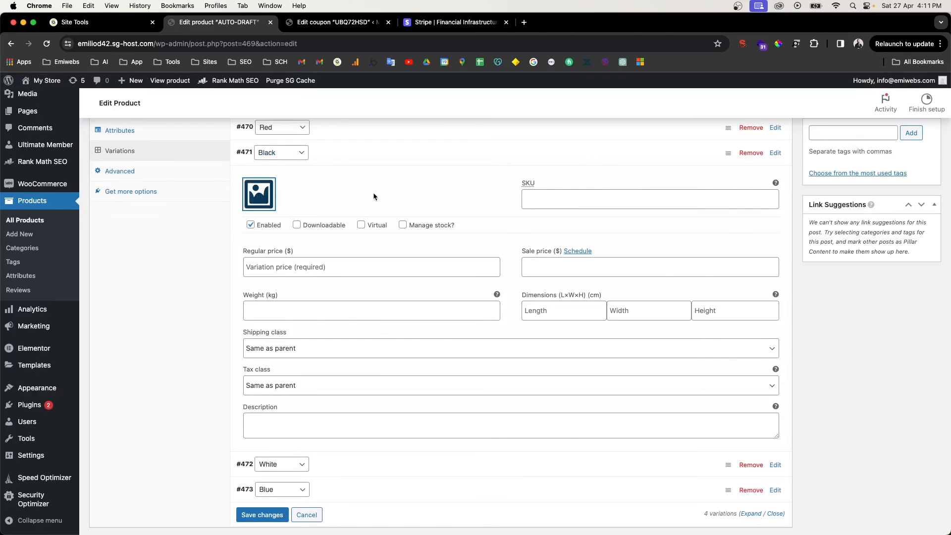
scroll(287, 163, up, 1)
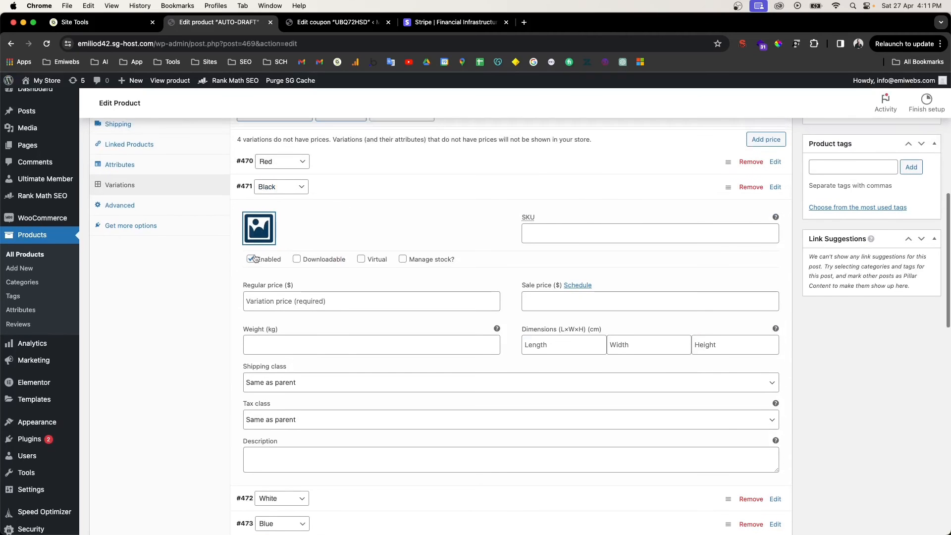
click(320, 192)
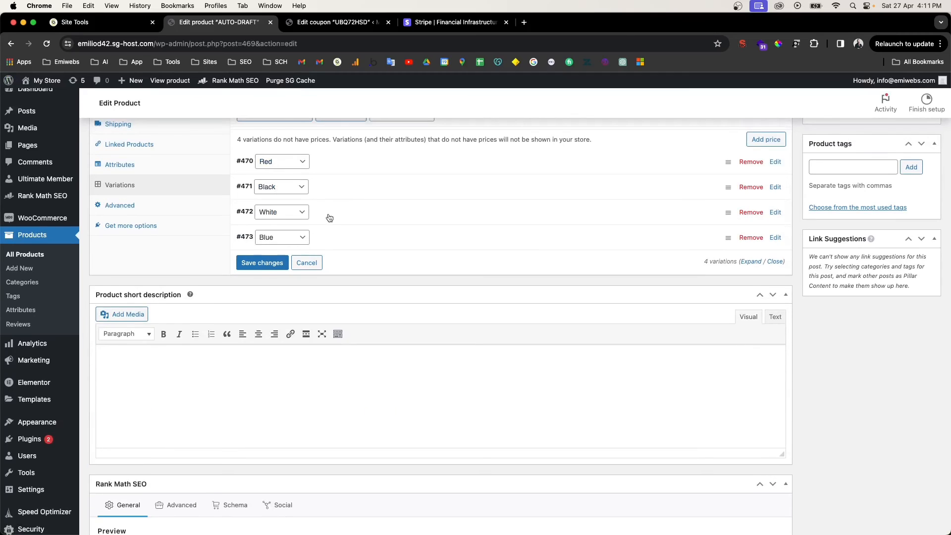
Step: Enable stock management for the White variation and review its stock quantity and backorder options
click(328, 219)
click(402, 285)
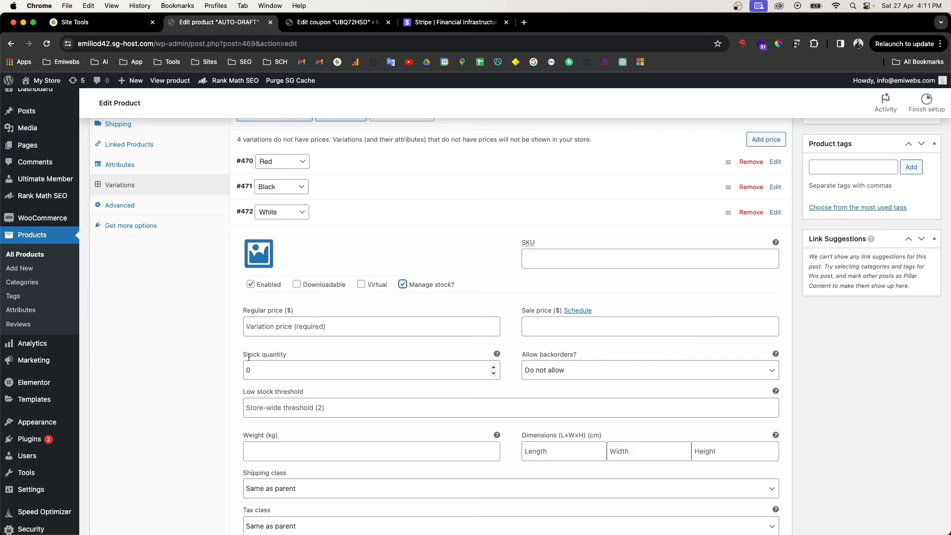
drag(247, 353, 291, 351)
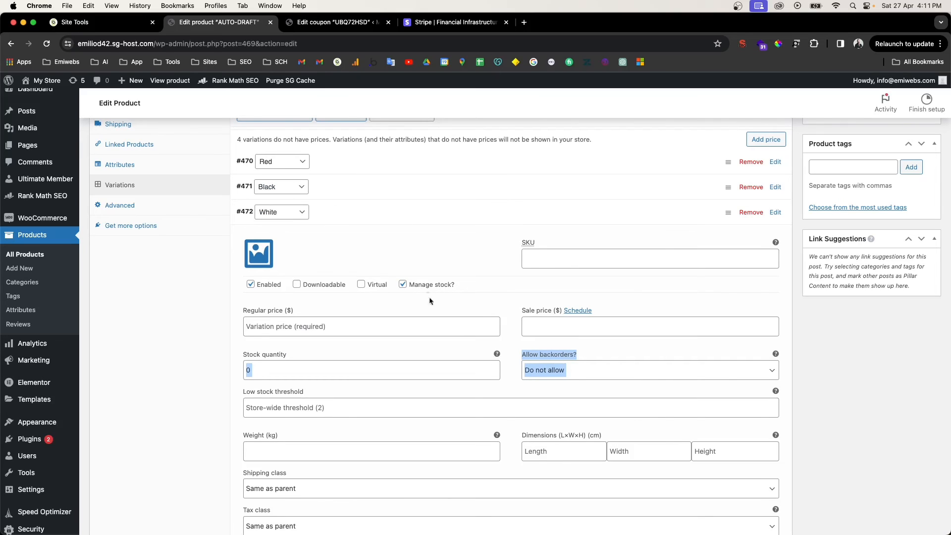
click(377, 218)
Step: Review the Blue variation's fields and discard the unsaved changes to all variations
click(361, 237)
scroll(366, 268, down, 2)
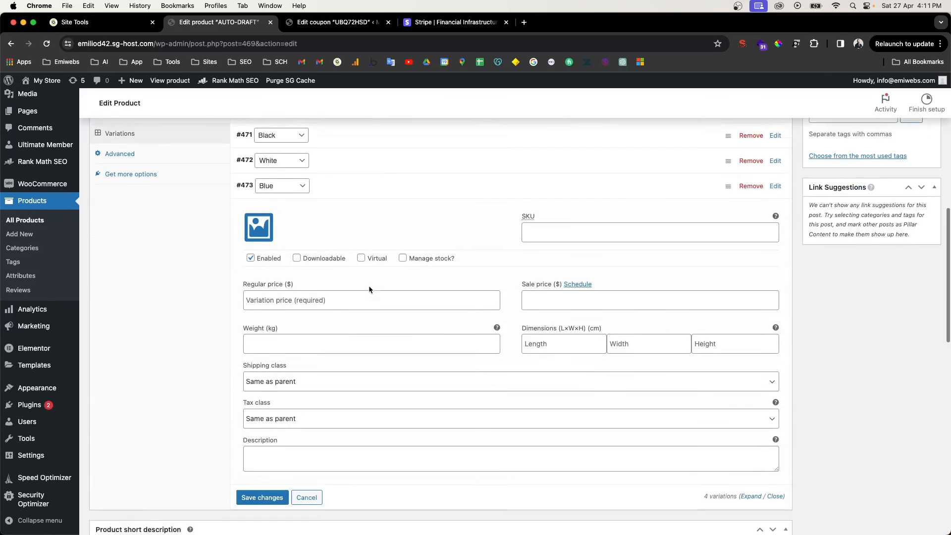
scroll(369, 287, down, 4)
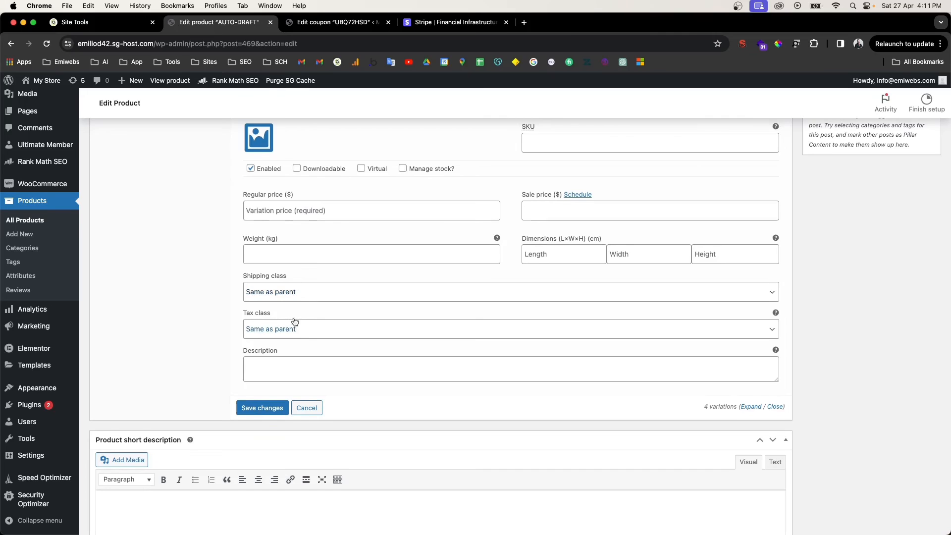
scroll(307, 386, up, 1)
click(307, 437)
Step: Change the product type back to Simple product
scroll(270, 367, up, 4)
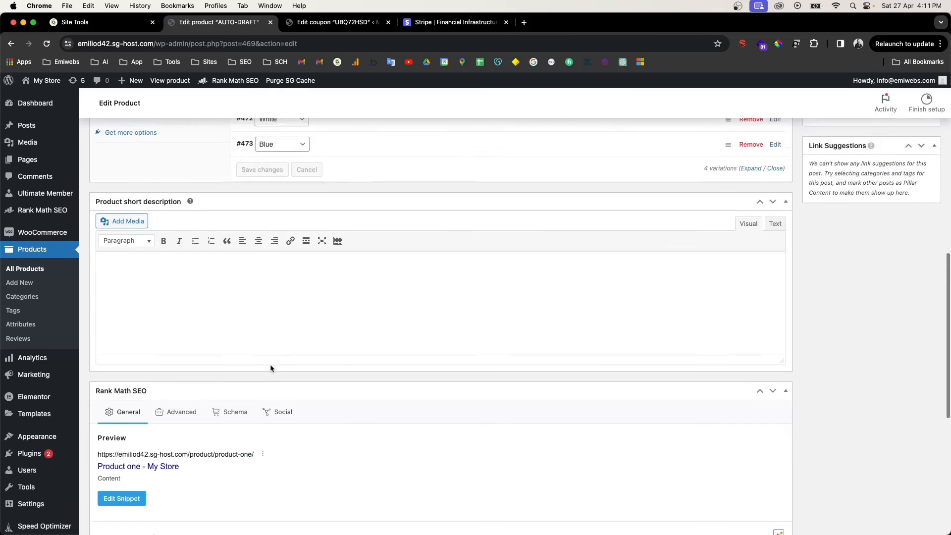
scroll(178, 228, up, 5)
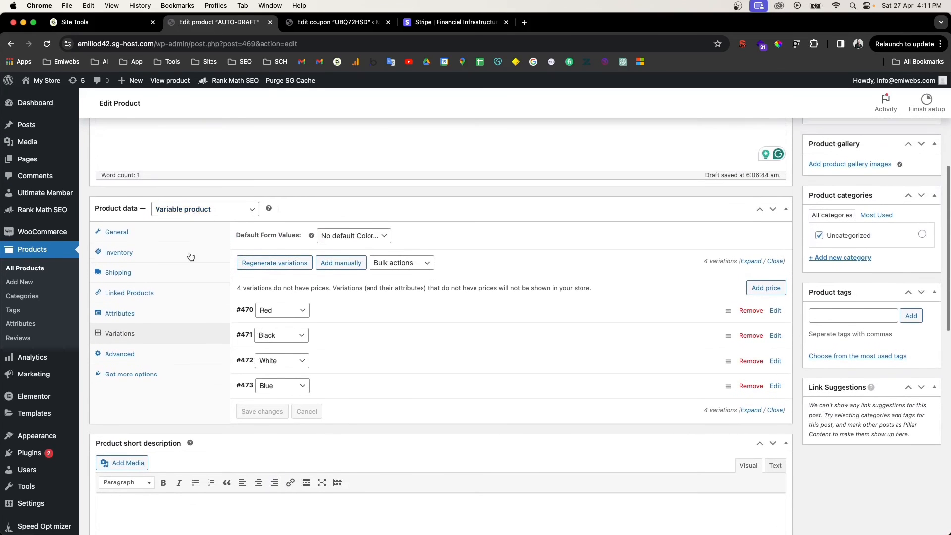
click(212, 209)
click(213, 177)
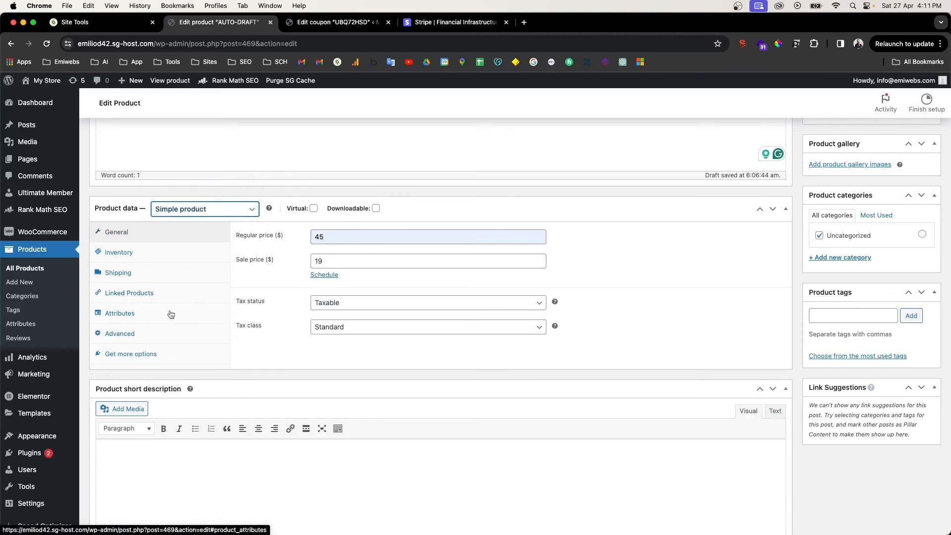
Step: Examine the product's advanced settings, including the purchase note, menu order and reviews options
click(135, 337)
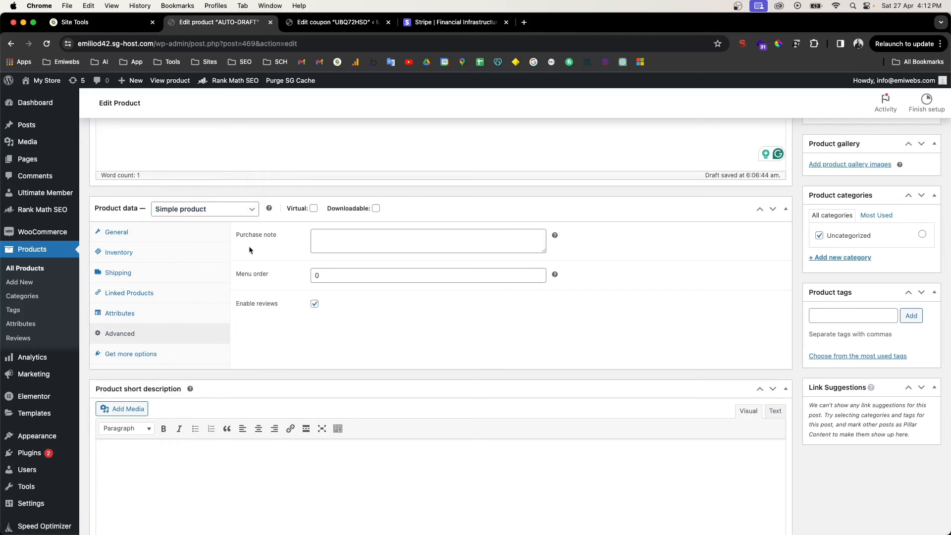
click(360, 239)
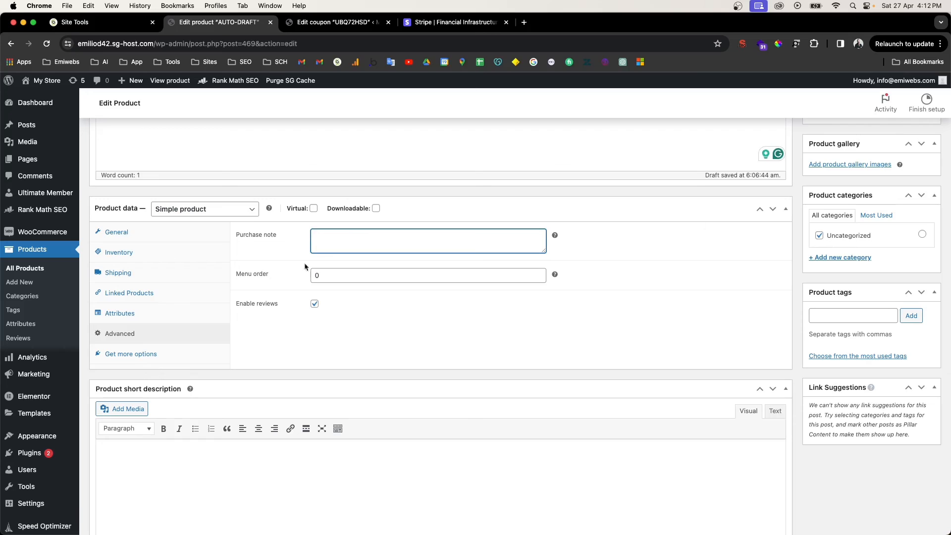
click(368, 274)
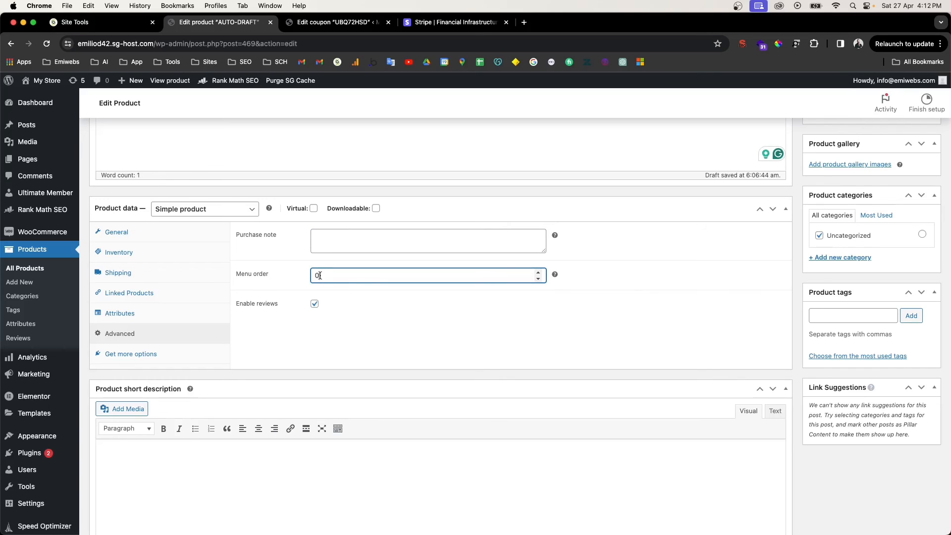
Step: Disable reviews for the product and view the recommended extensions in its product data
click(314, 303)
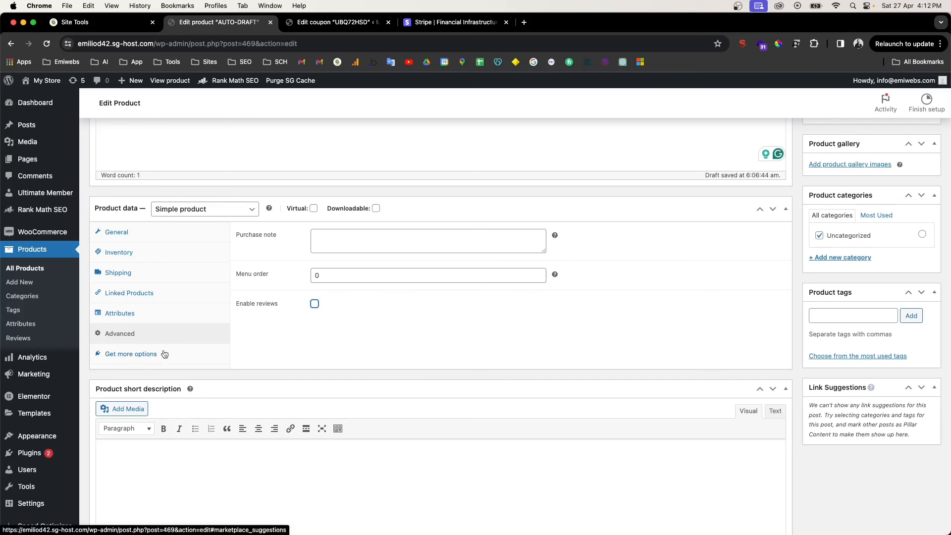
scroll(165, 354, down, 1)
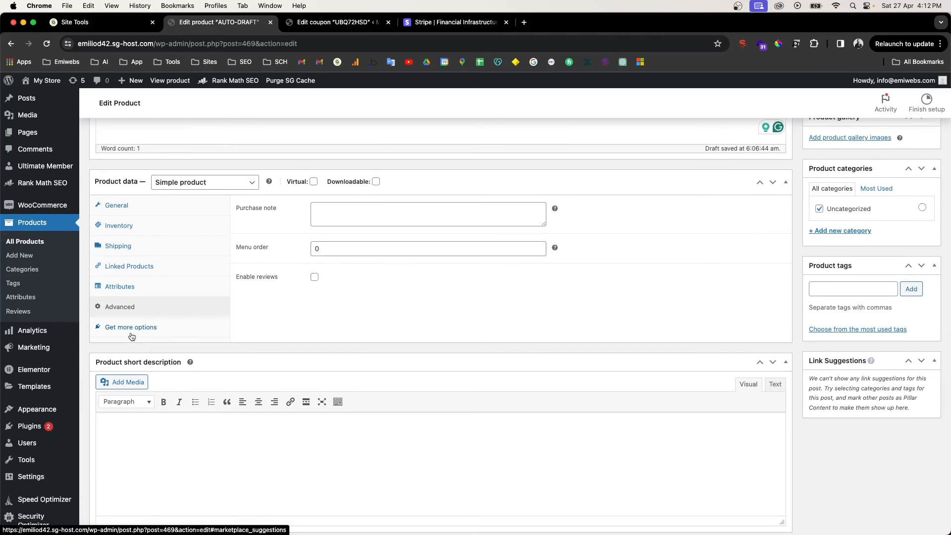
click(131, 335)
drag(278, 207, 349, 218)
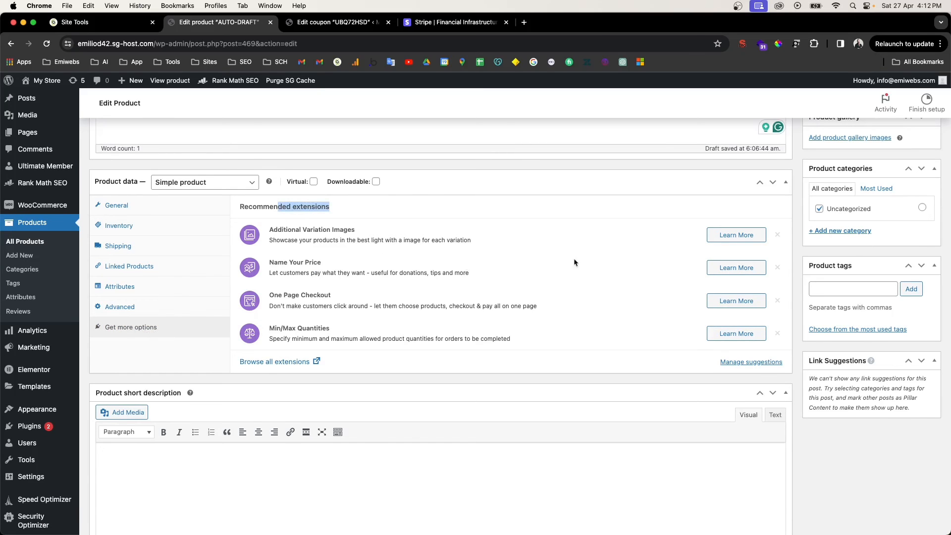
Step: Review the product description and short description editors, and collapse the Rank Math SEO section
scroll(170, 359, down, 10)
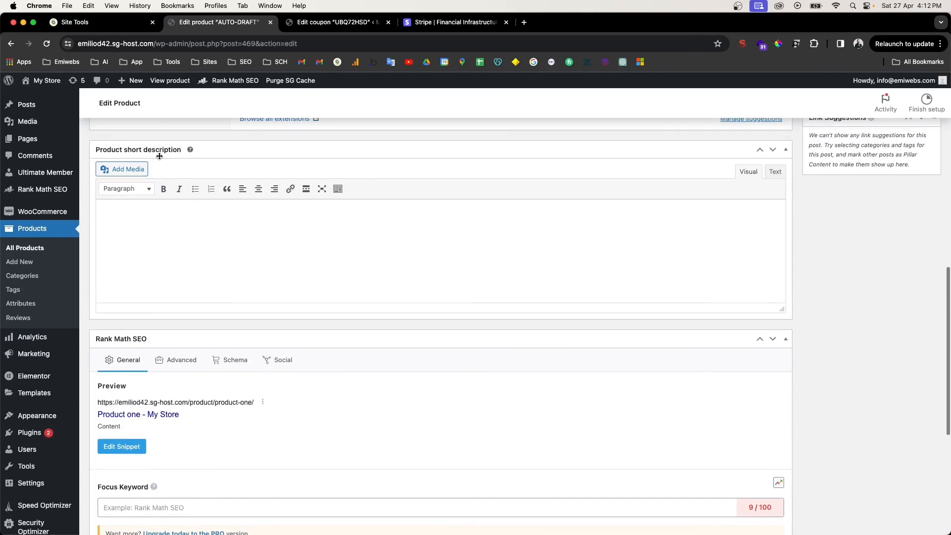
scroll(159, 253, up, 9)
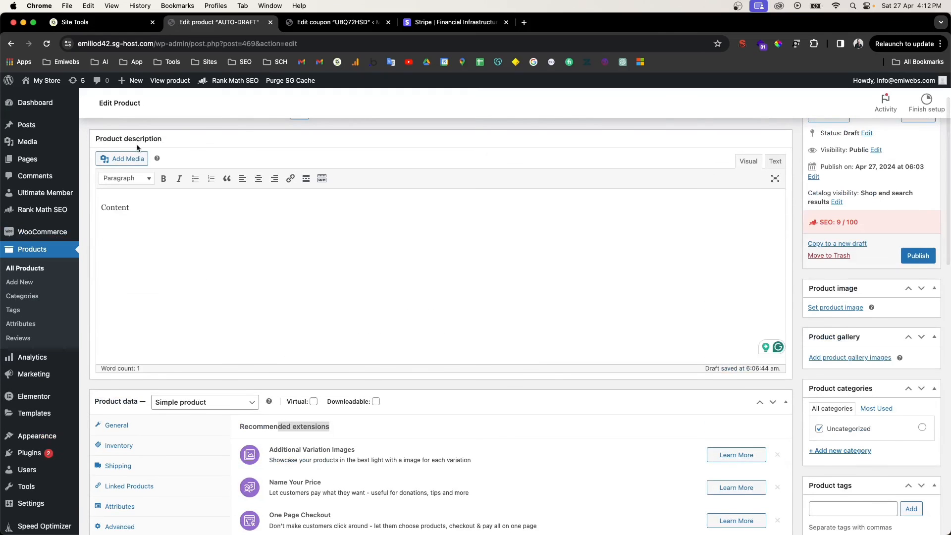
scroll(164, 187, down, 17)
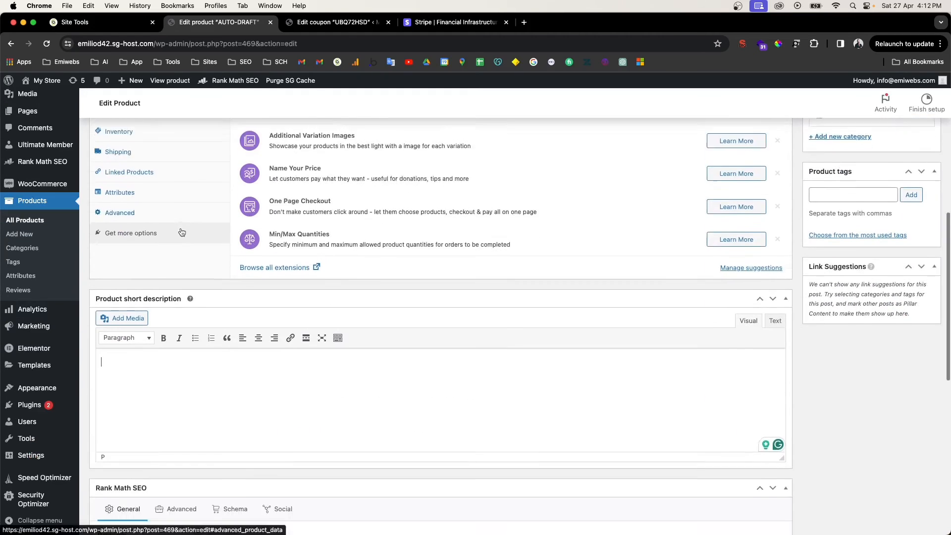
click(122, 269)
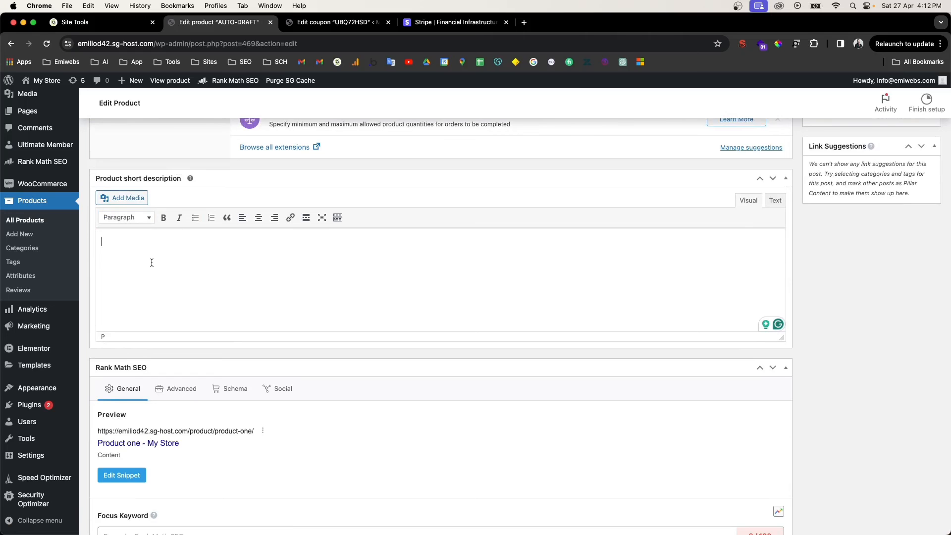
scroll(156, 266, down, 3)
scroll(159, 268, up, 3)
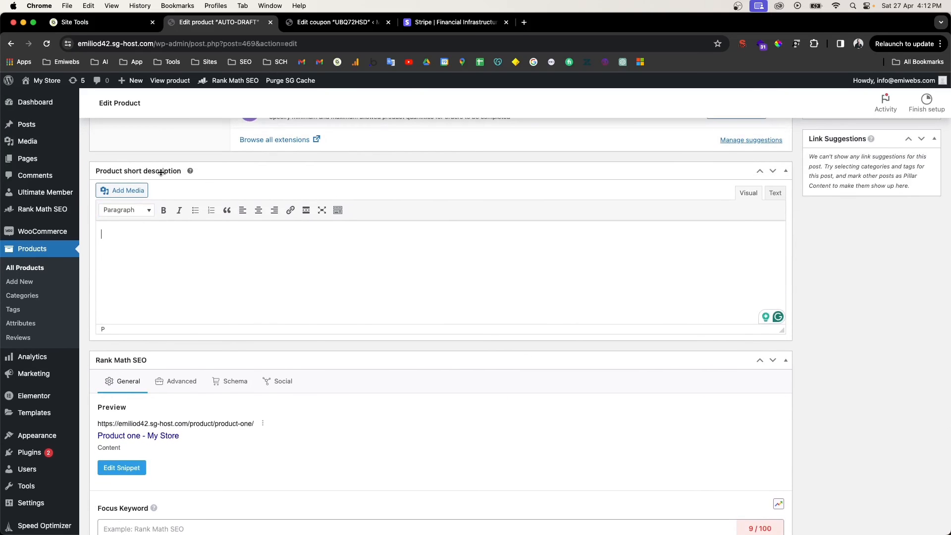
scroll(187, 255, down, 5)
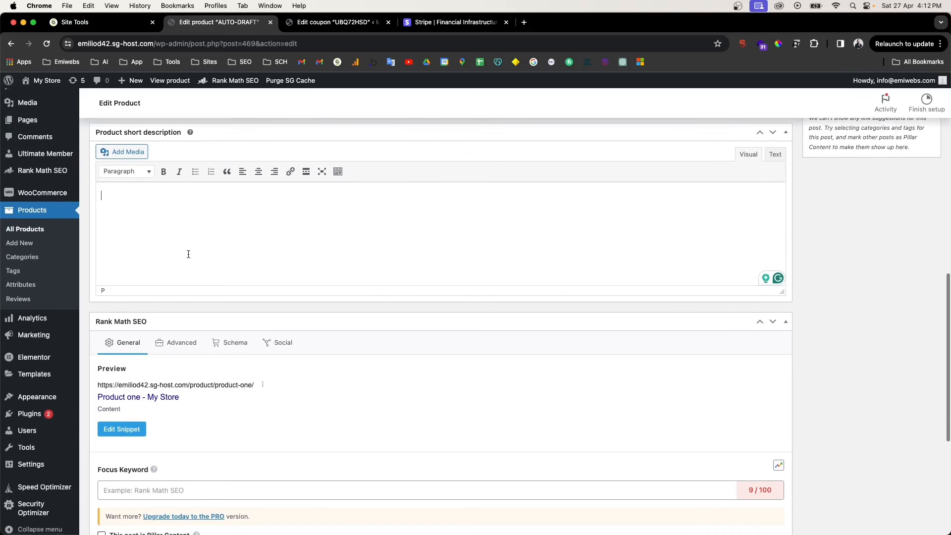
click(126, 268)
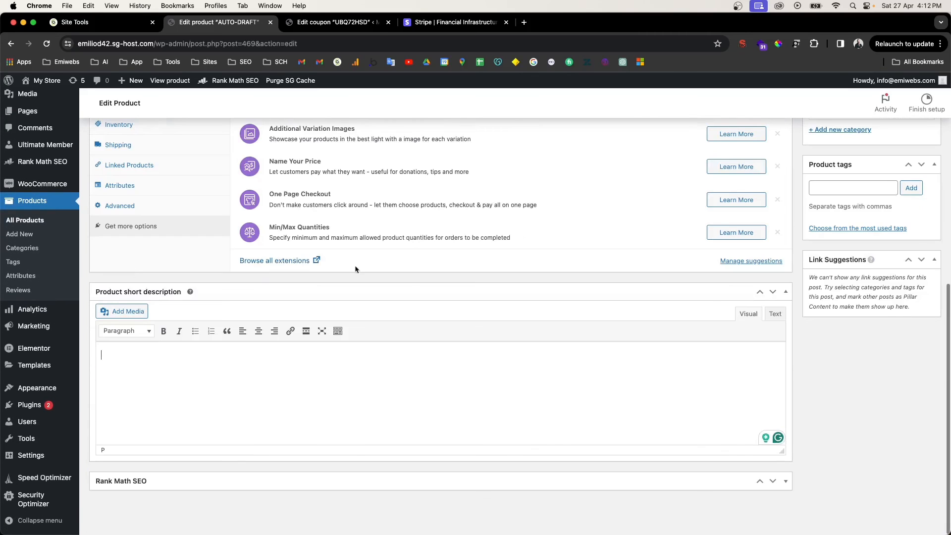
Step: Examine the product tags section, including the tag entry field and most used tags option
scroll(860, 321, up, 4)
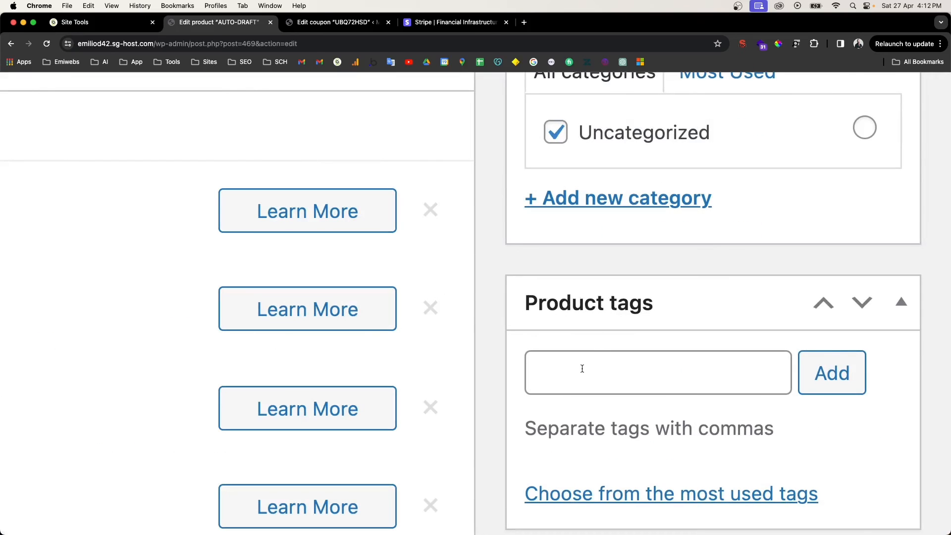
scroll(584, 362, down, 1)
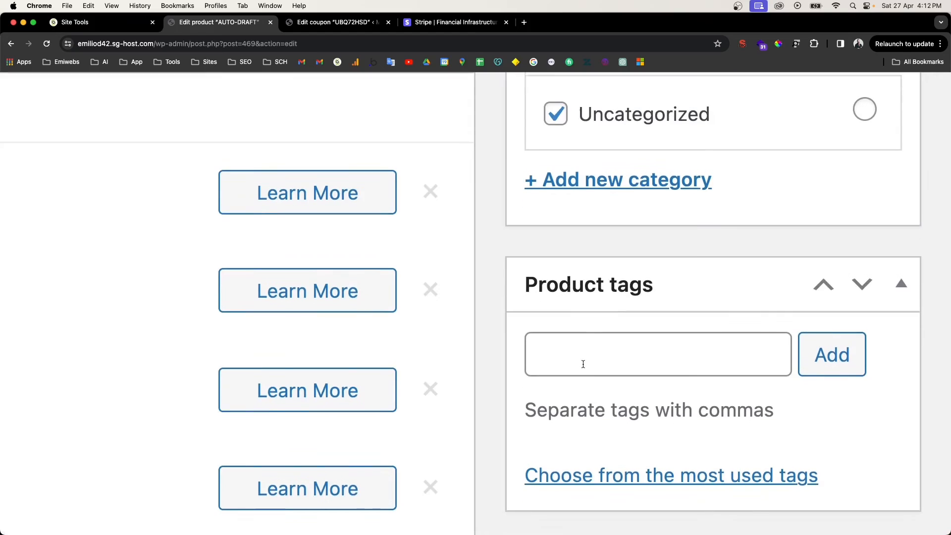
click(593, 353)
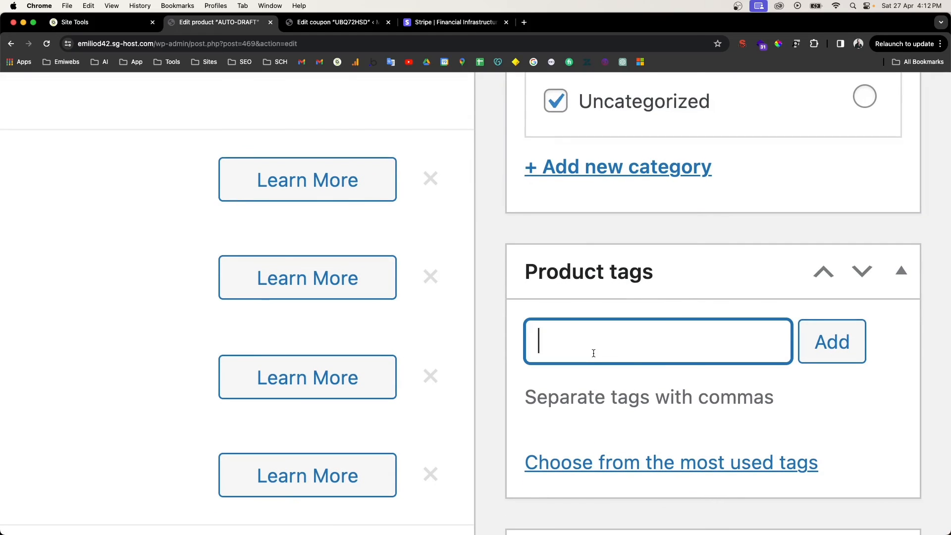
scroll(593, 353, down, 3)
scroll(594, 307, up, 2)
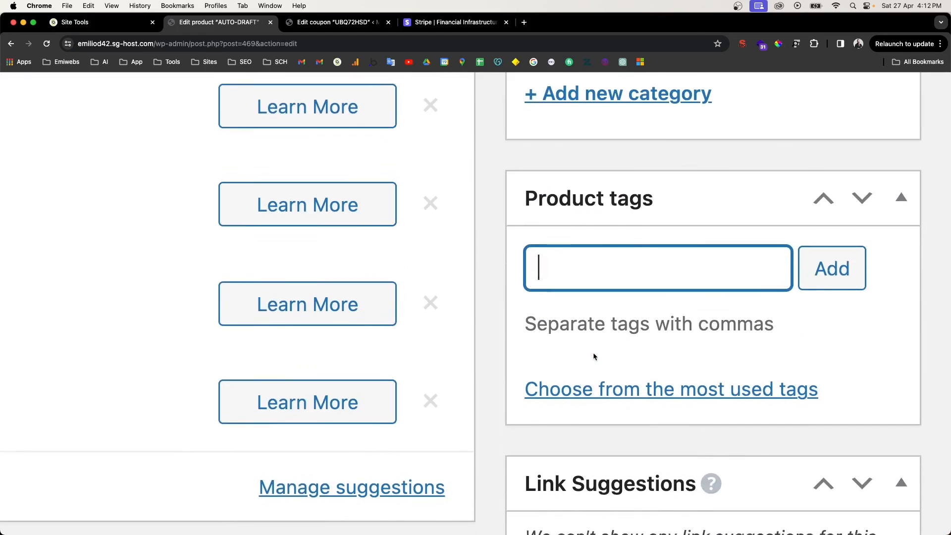
click(621, 200)
click(621, 200)
scroll(621, 200, down, 5)
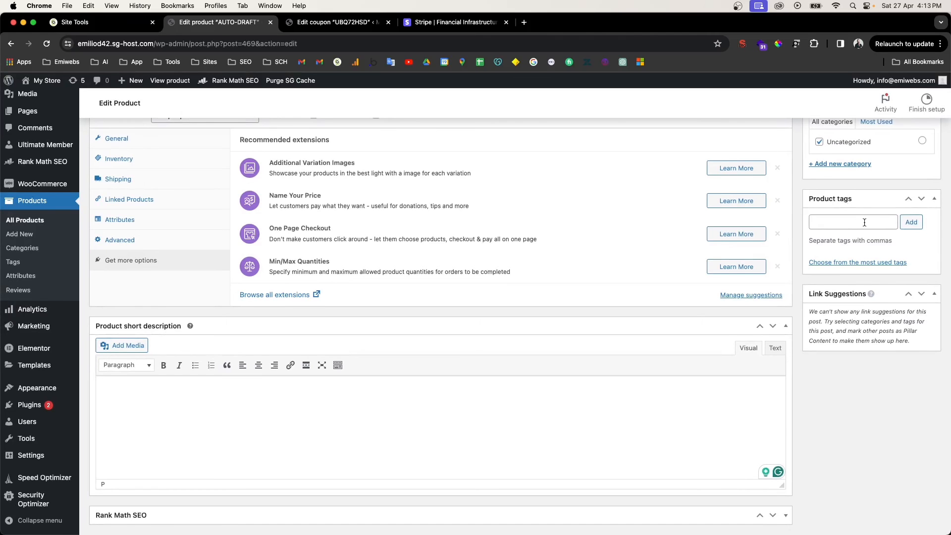
scroll(865, 222, up, 2)
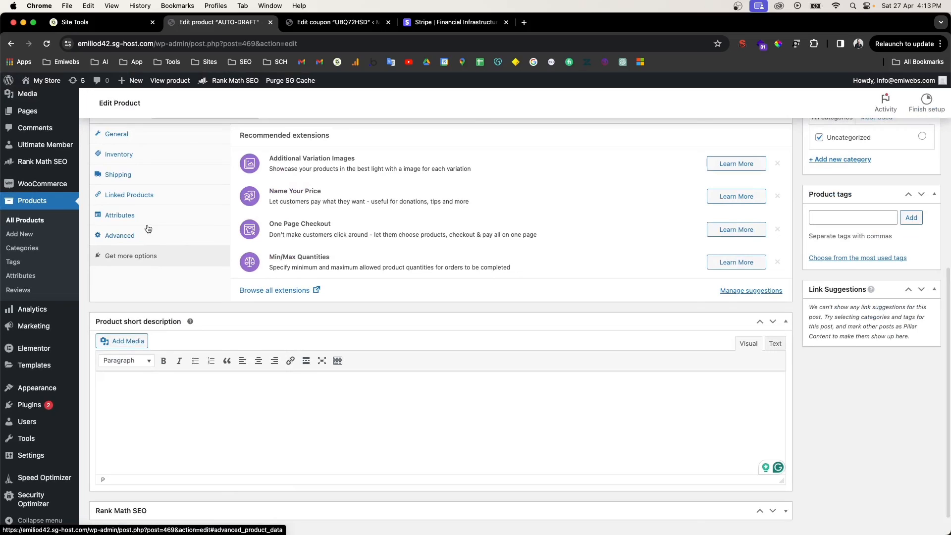
Step: Open the product Reviews page in a new browser tab and view it
click(20, 295)
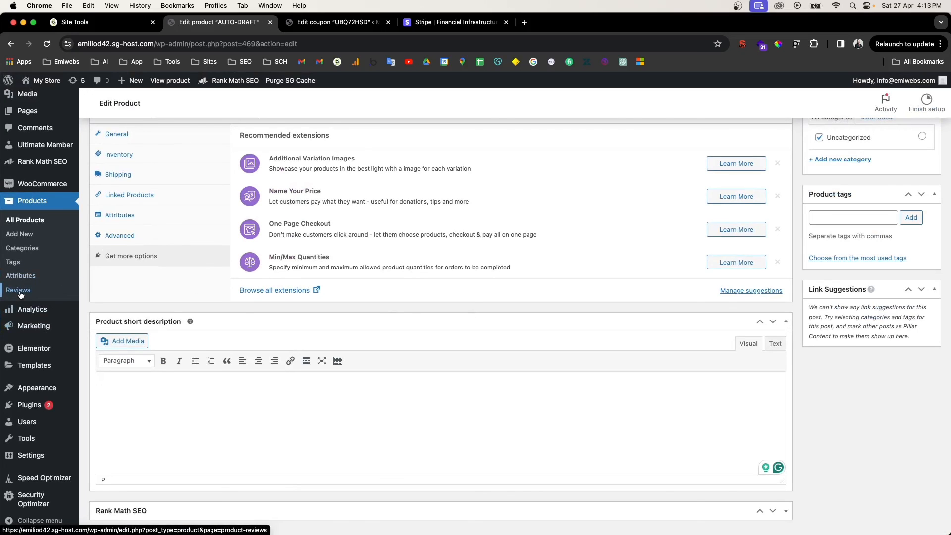
click(446, 209)
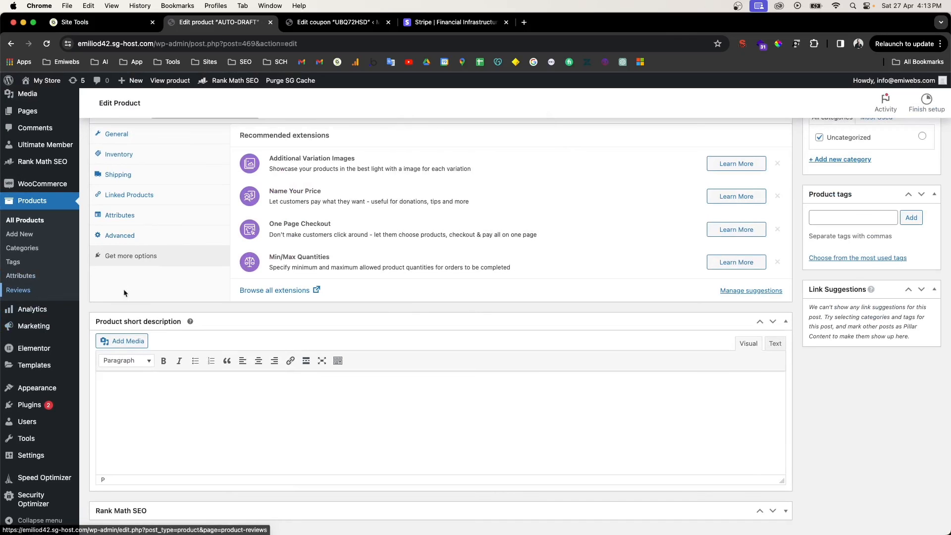
right_click(24, 292)
click(51, 300)
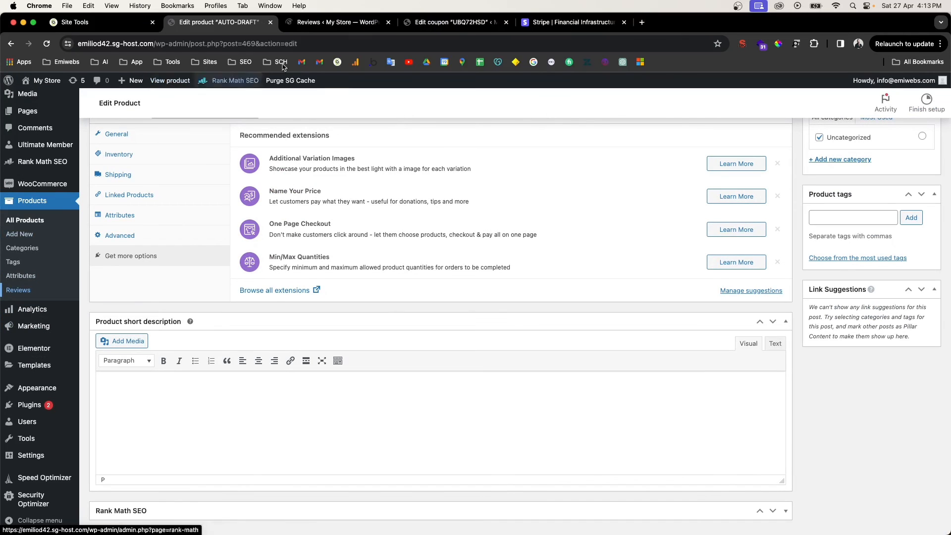
click(322, 22)
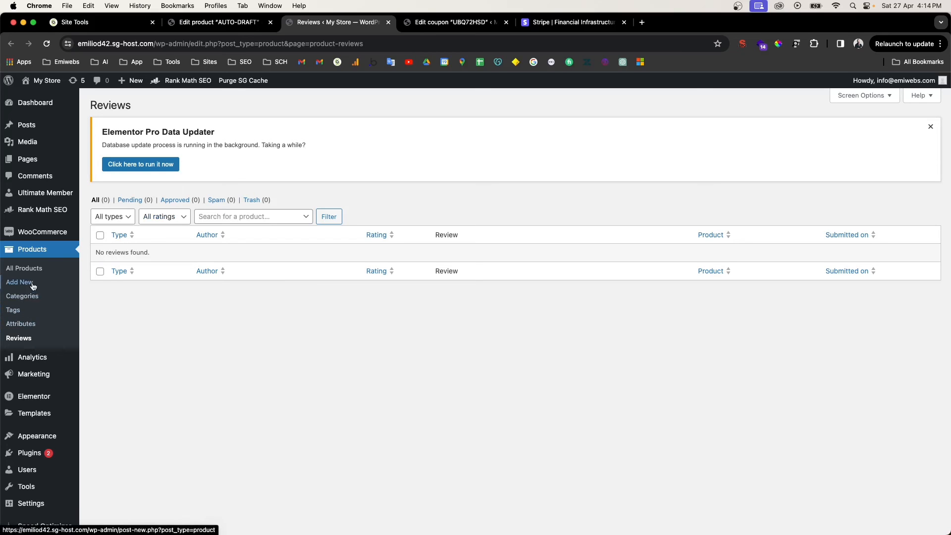
Step: Open "Product one" for editing from the list of all products
click(31, 269)
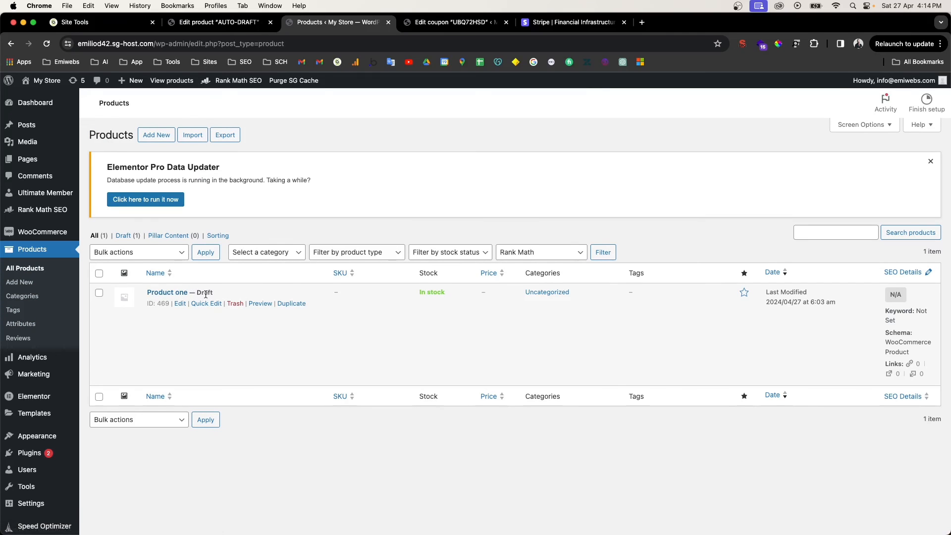
click(173, 296)
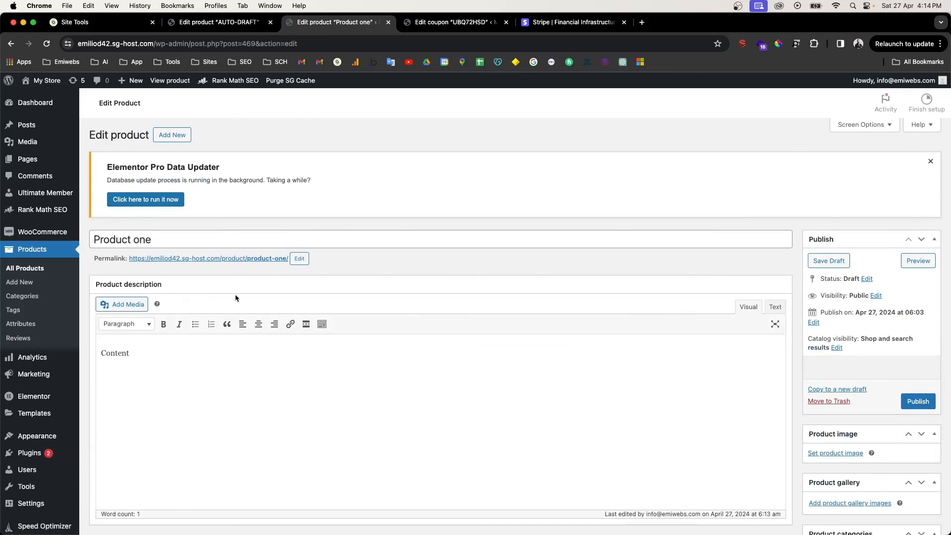
scroll(867, 426, down, 3)
scroll(867, 428, down, 2)
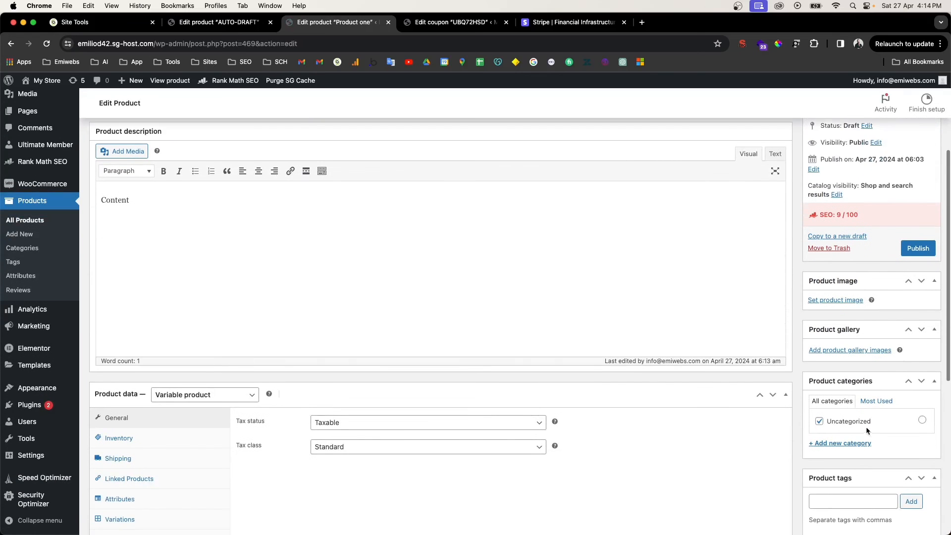
Step: Add a new top-level product category named "Clothes" to the product
scroll(867, 424, down, 2)
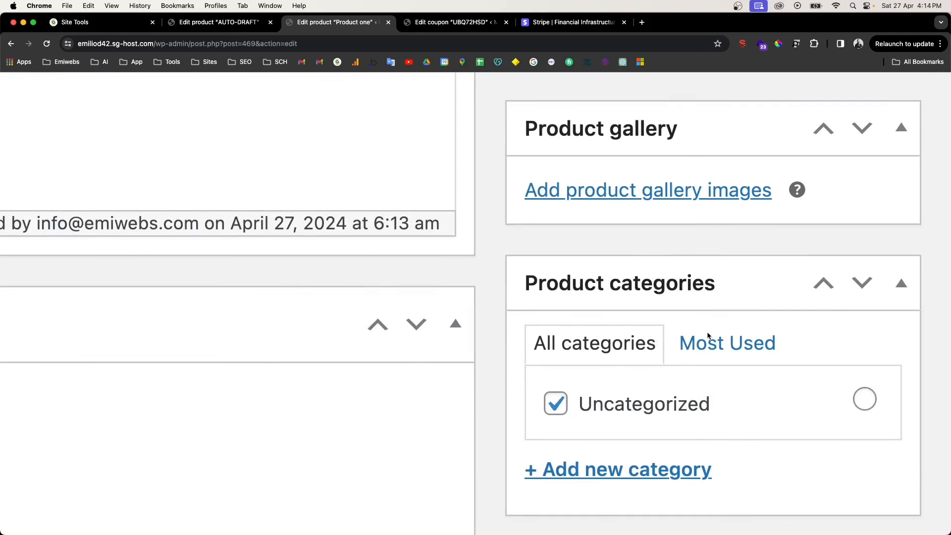
scroll(708, 336, down, 2)
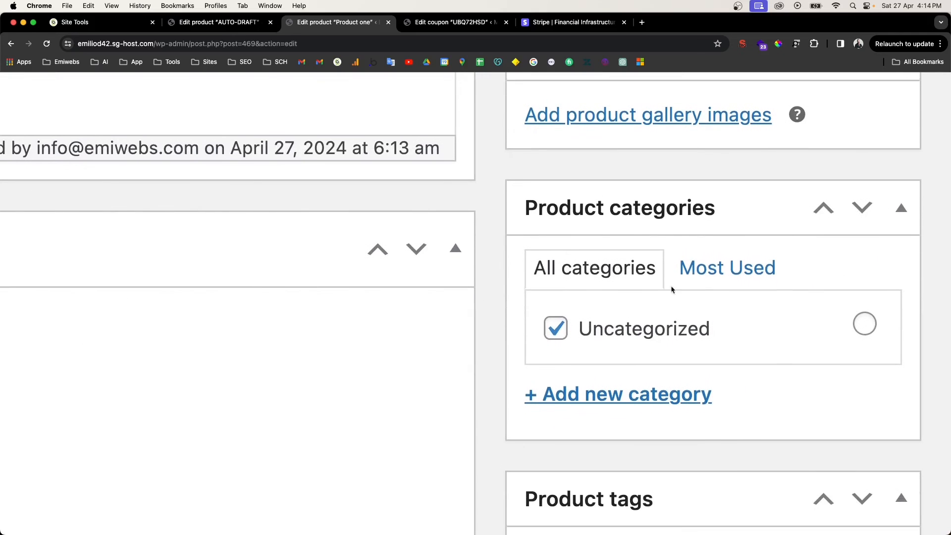
click(610, 391)
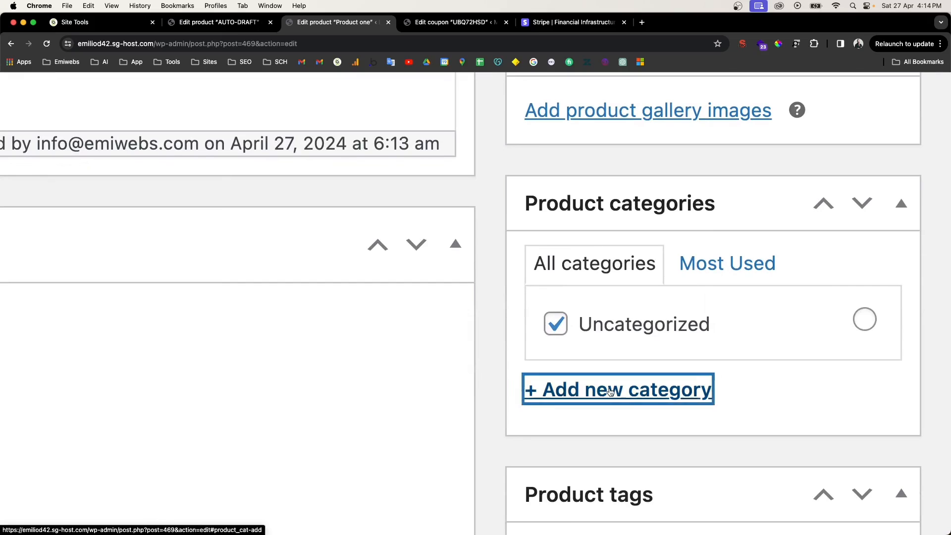
text(Clothes)
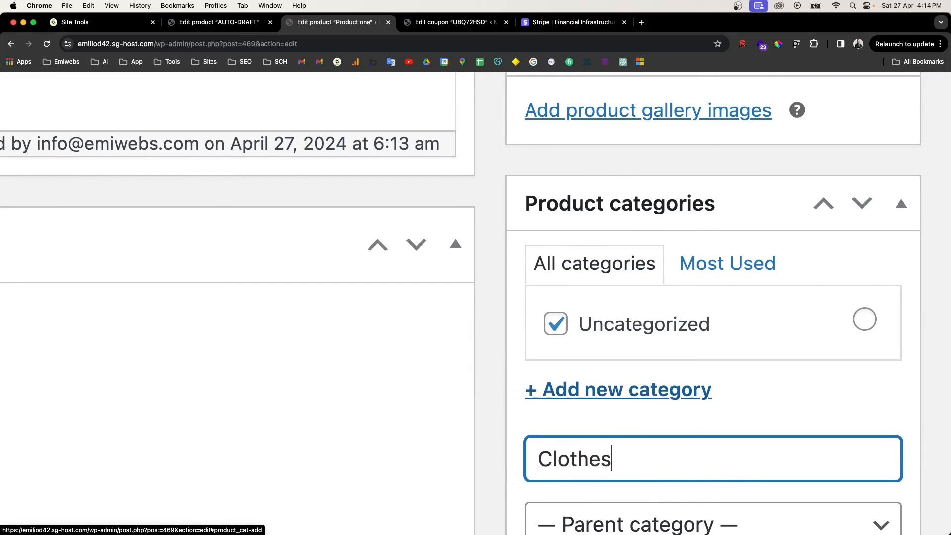
scroll(617, 367, down, 3)
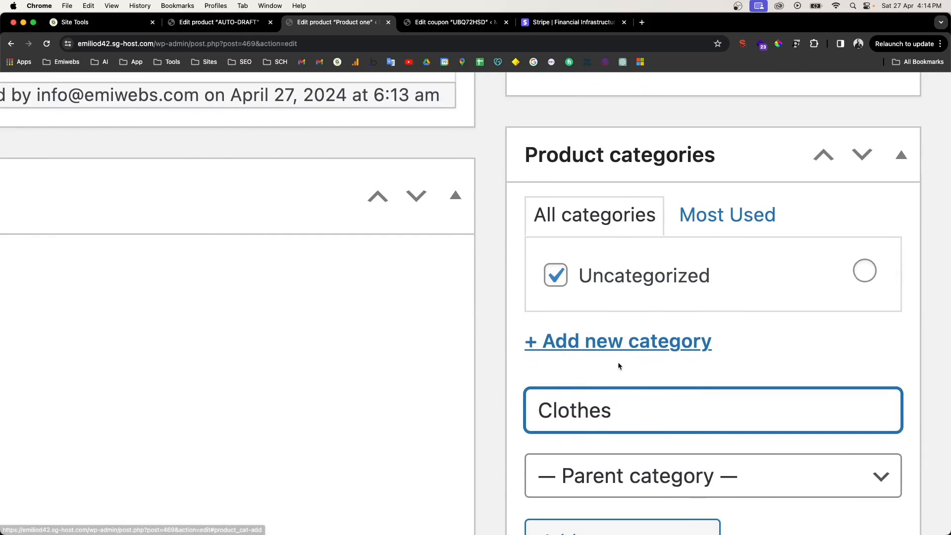
click(620, 256)
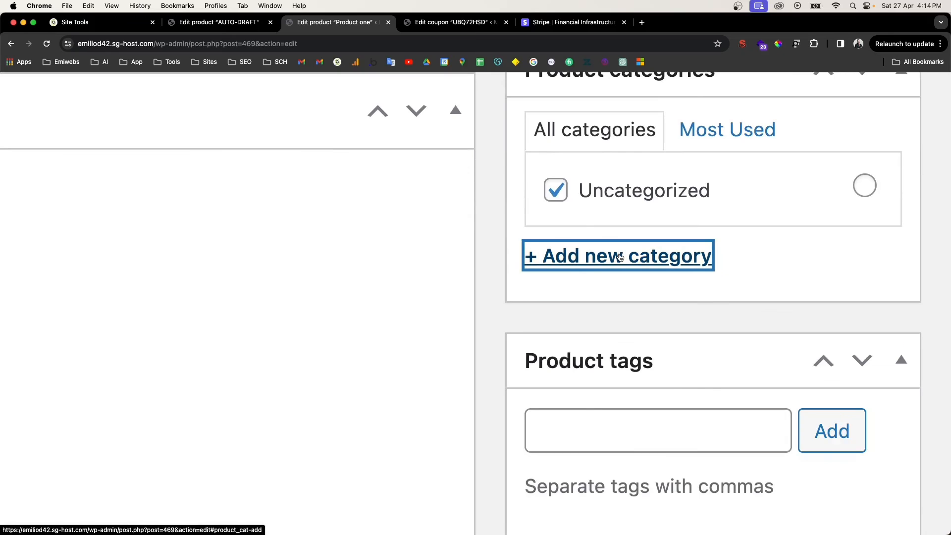
click(621, 256)
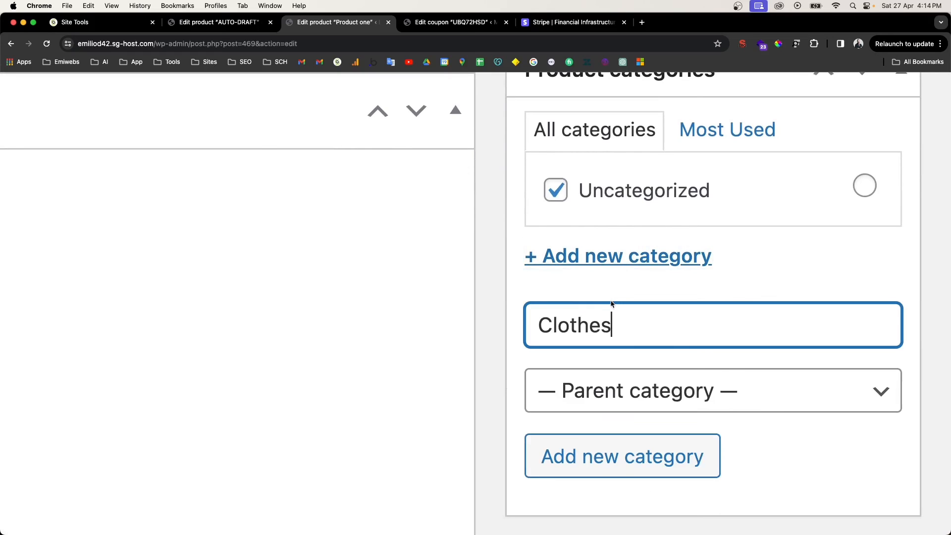
click(574, 467)
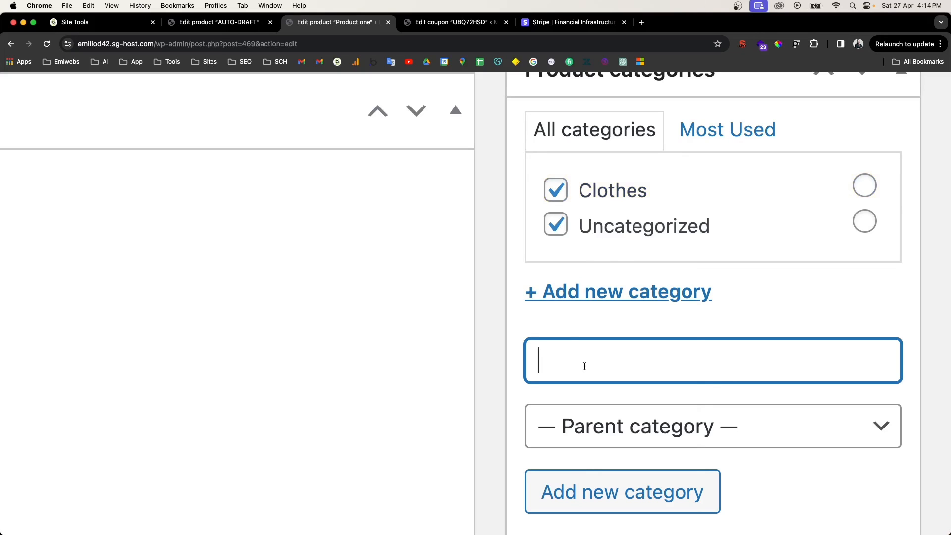
Step: Add a "Tshirt" product category with "Clothes" as its parent category
text(Tshirt)
click(604, 423)
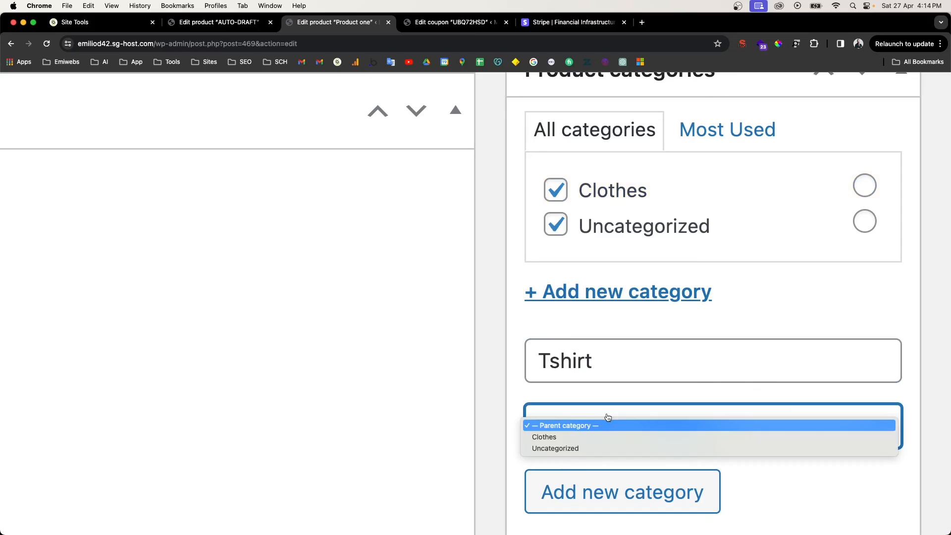
click(585, 440)
click(587, 473)
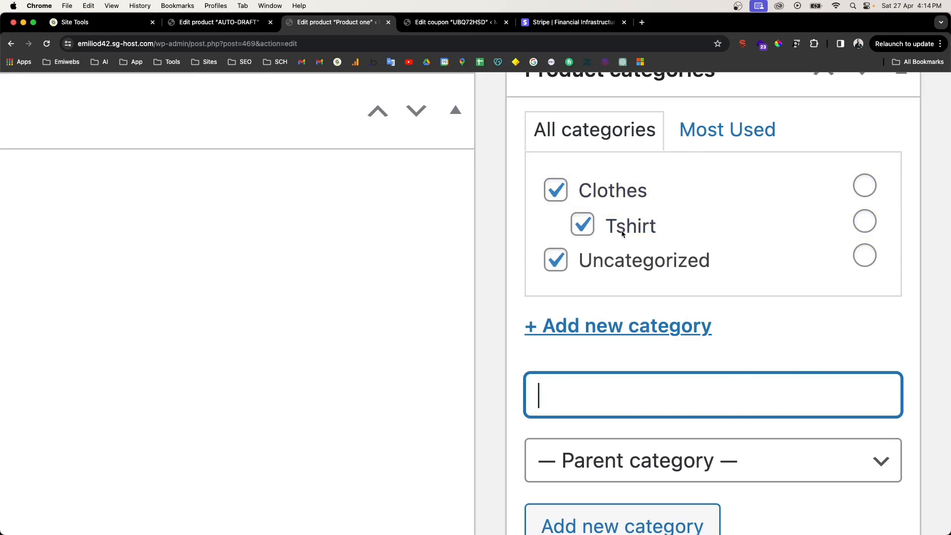
scroll(625, 222, down, 10)
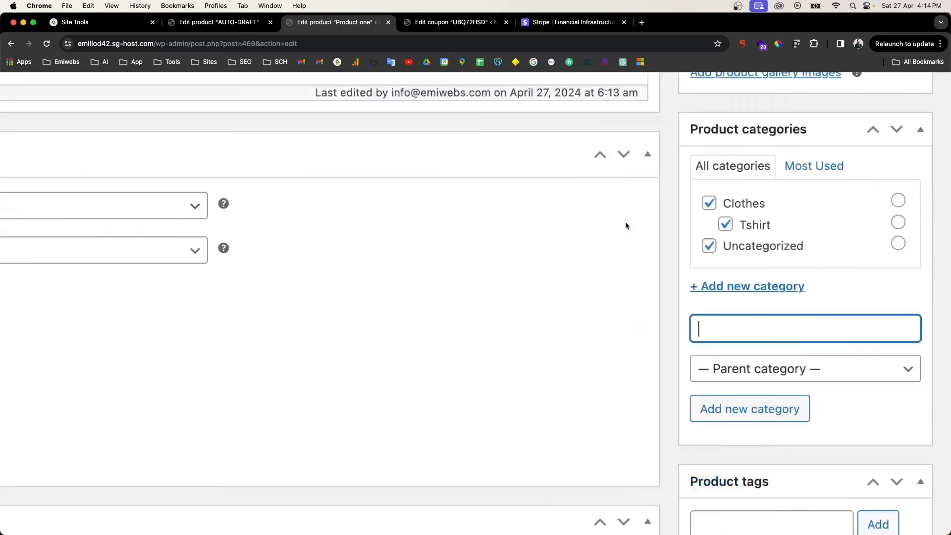
scroll(823, 198, up, 3)
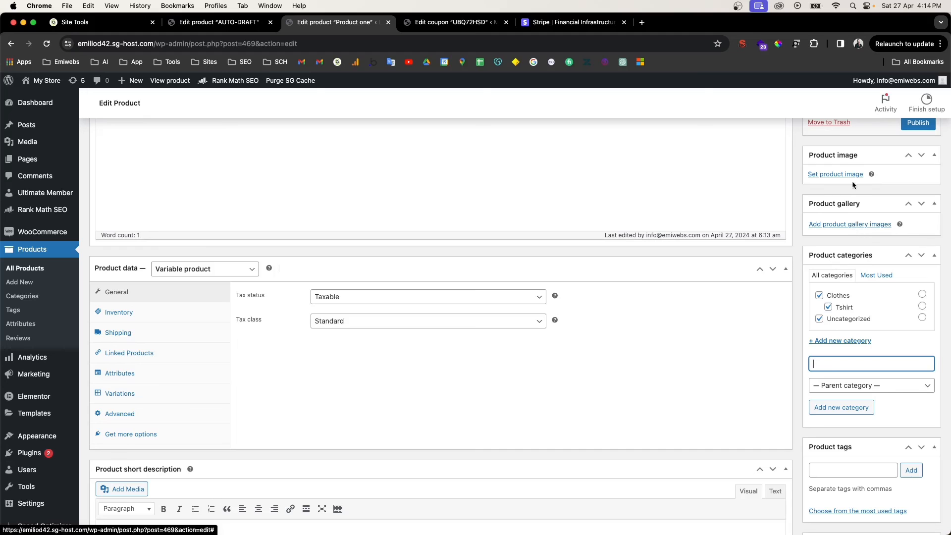
Step: Publish "Product one" with its assigned categories
scroll(853, 179, up, 5)
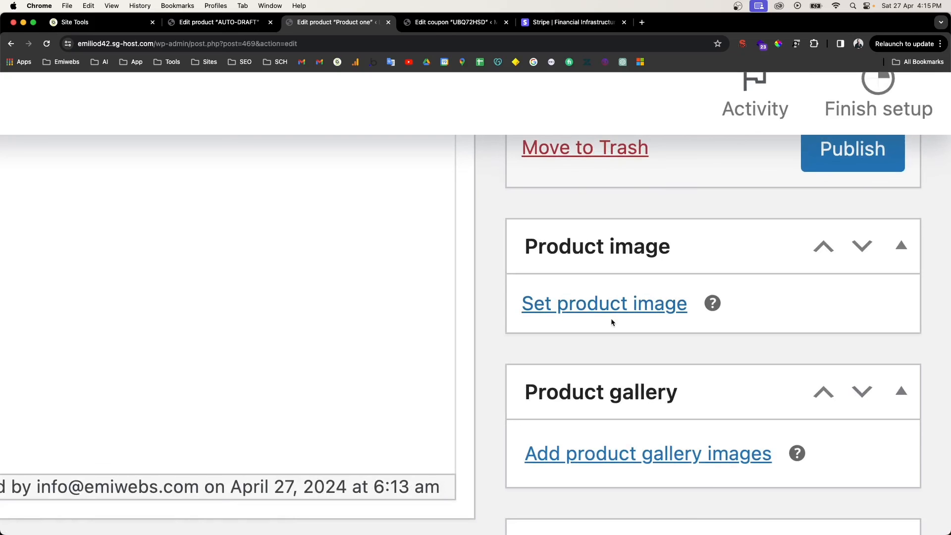
scroll(613, 323, down, 5)
scroll(845, 286, up, 2)
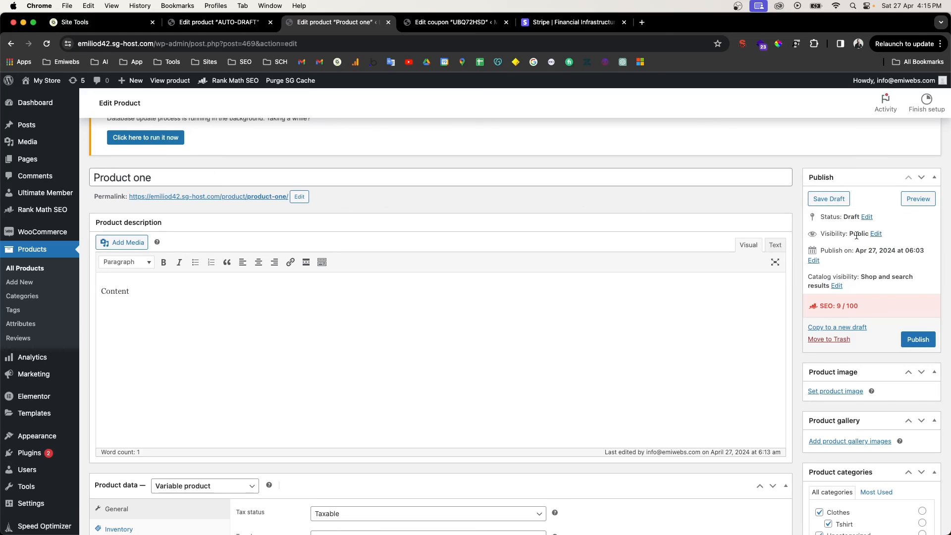
click(913, 341)
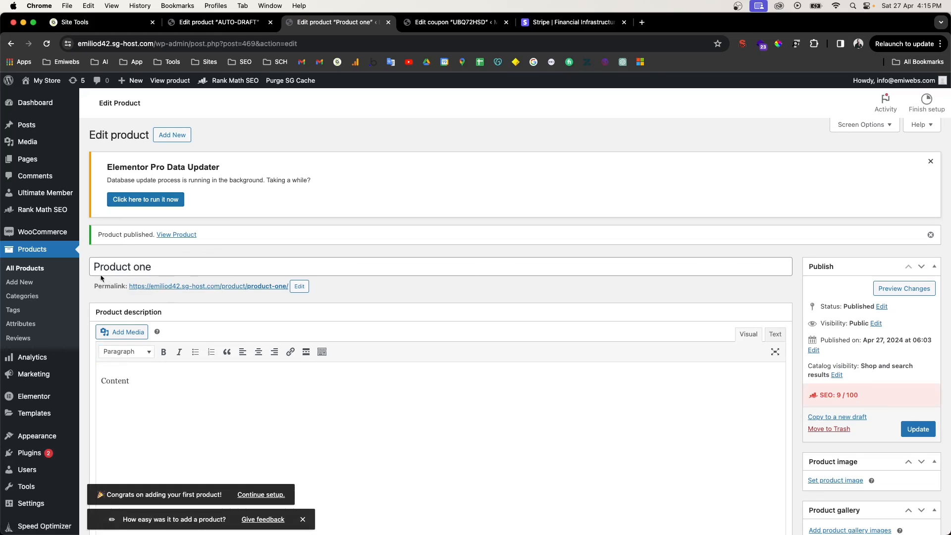
Step: Open the live page of "Product one" through its permalink and review its layout, categories and description
click(189, 291)
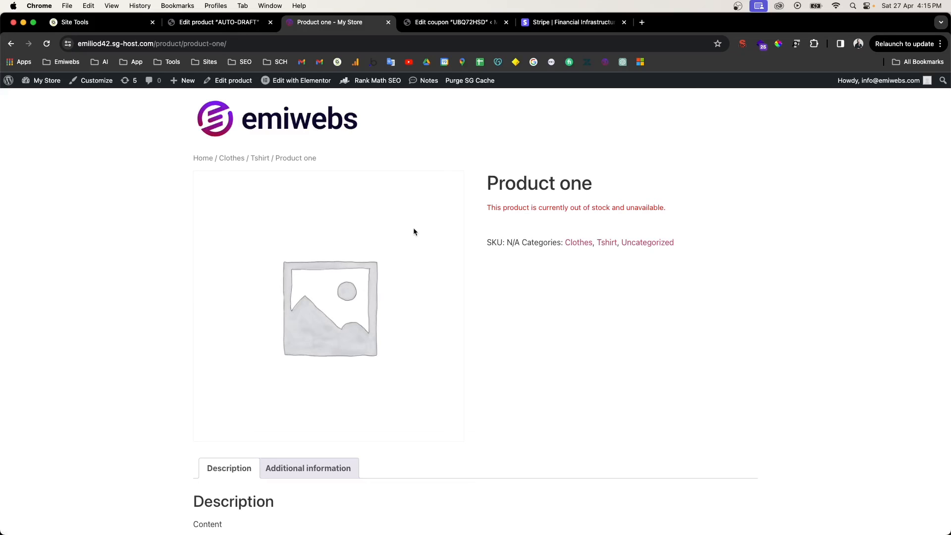
scroll(373, 257, down, 4)
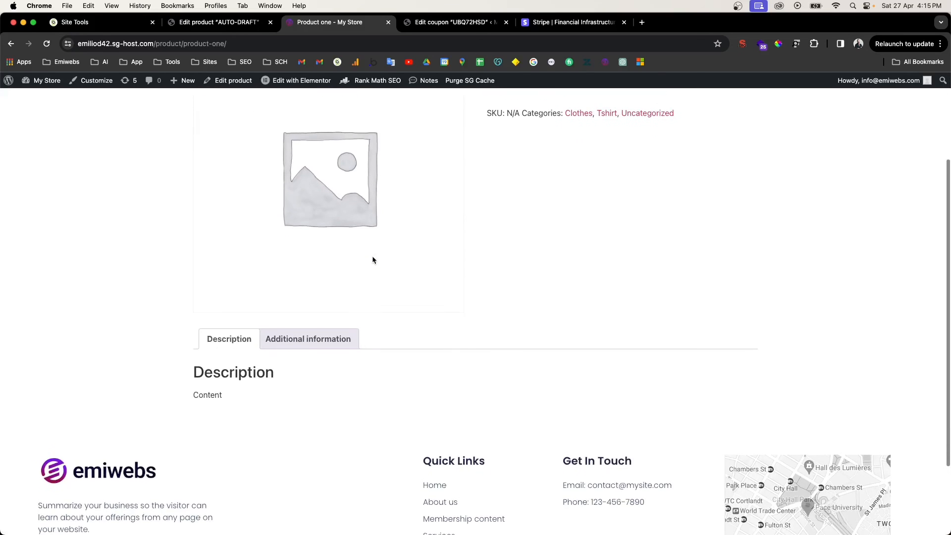
scroll(372, 258, up, 3)
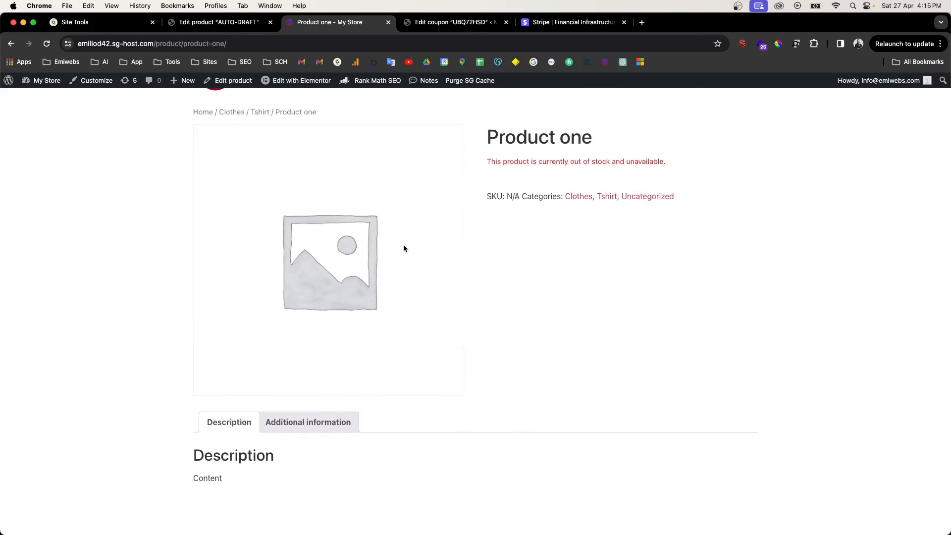
scroll(352, 172, up, 1)
scroll(353, 173, up, 1)
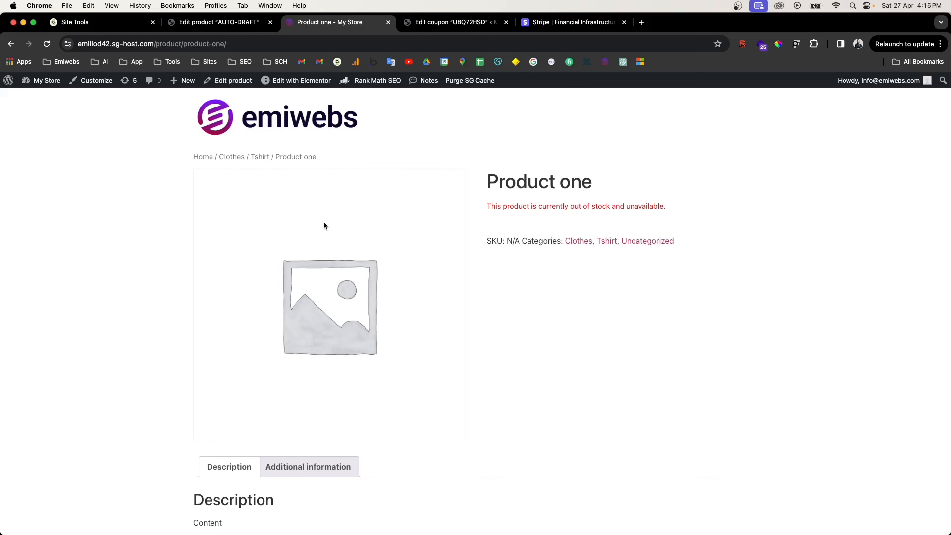
scroll(323, 221, down, 2)
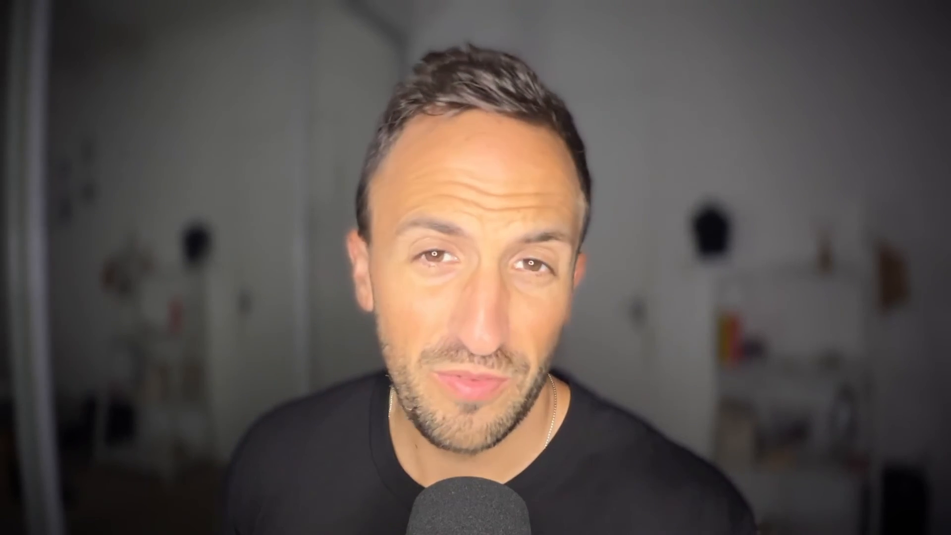